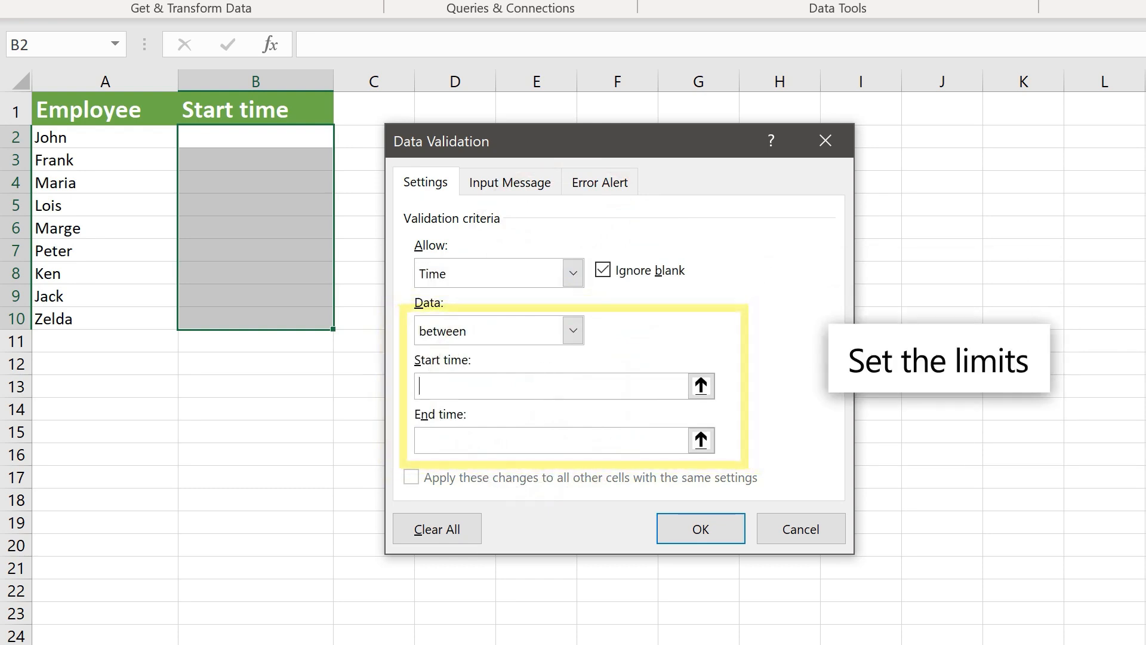
# - Limit the Start time cells to times between 8 AM and 5 PM in the data validation criteria
pyautogui.press('Tab')
pyautogui.write('5 P')
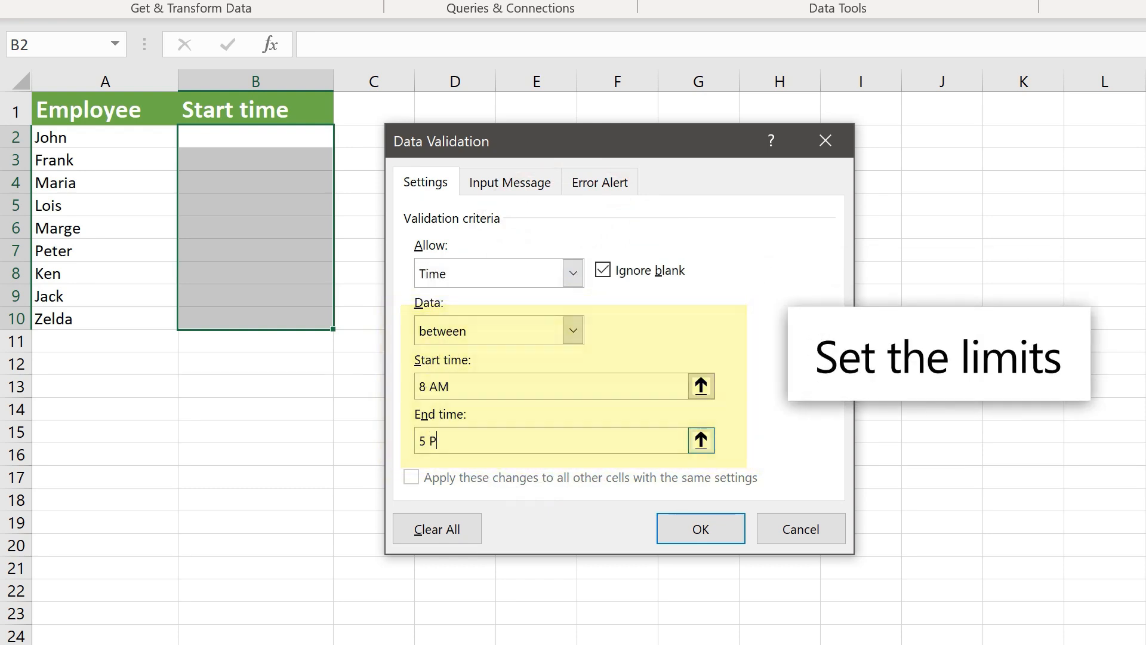
pyautogui.write('M')
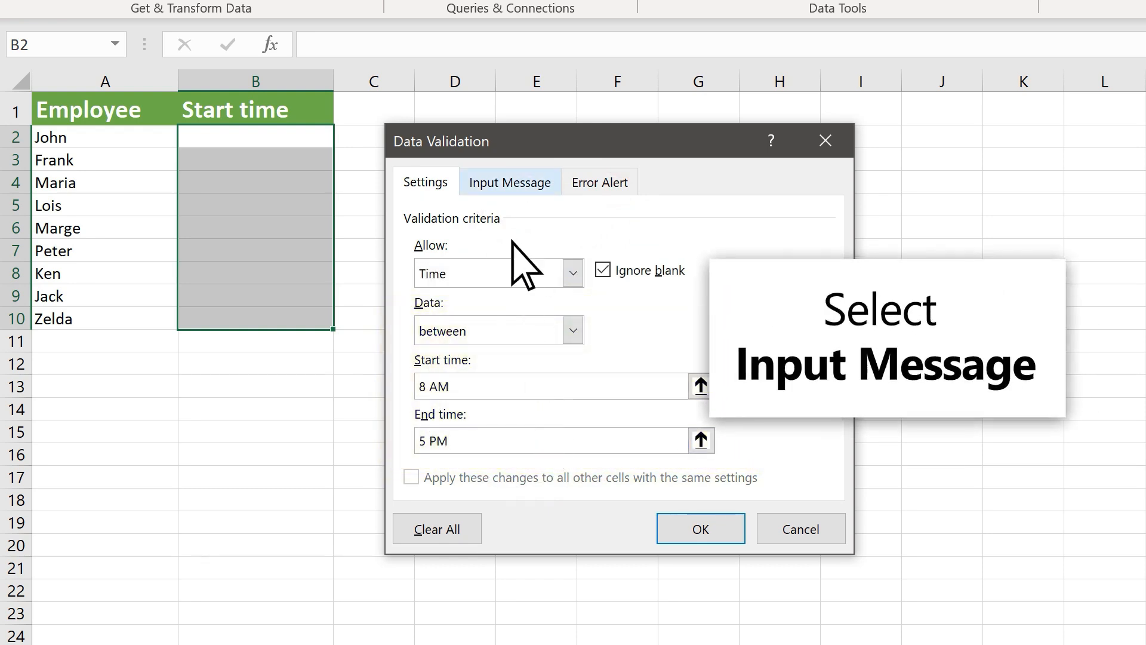
# - Add an input message titled "Instructions" reading "Please enter a time between 8 AM and 5 PM", and open the error alert settings
pyautogui.click(507, 183)
pyautogui.click(520, 310)
pyautogui.write('Instructions')
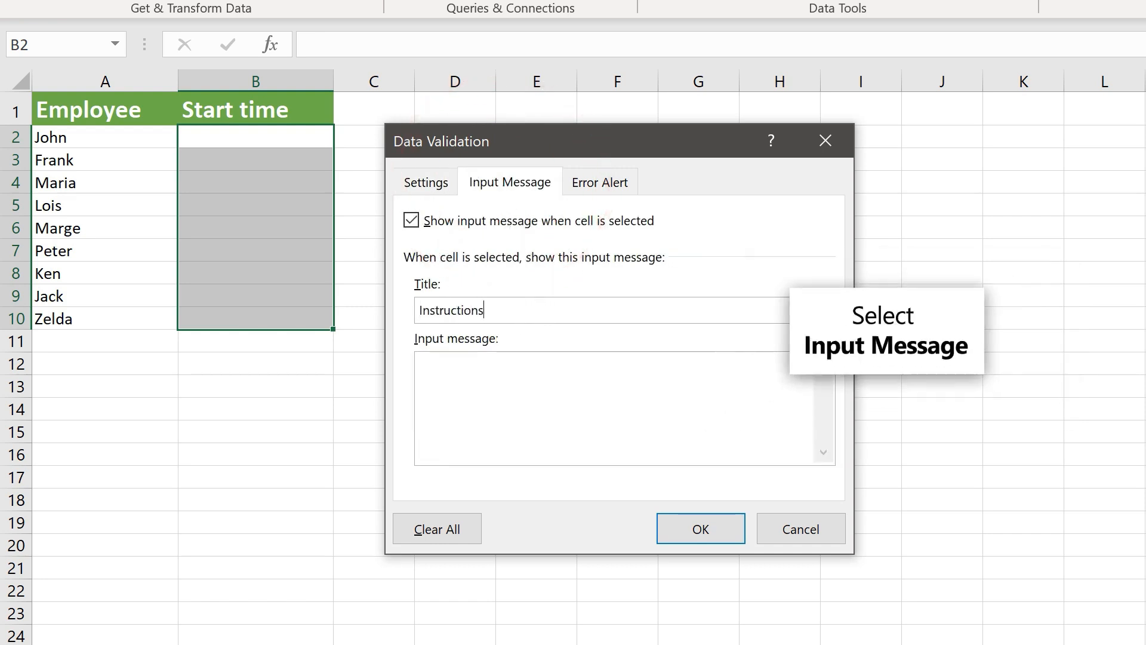
pyautogui.press('Tab')
pyautogui.write('Please')
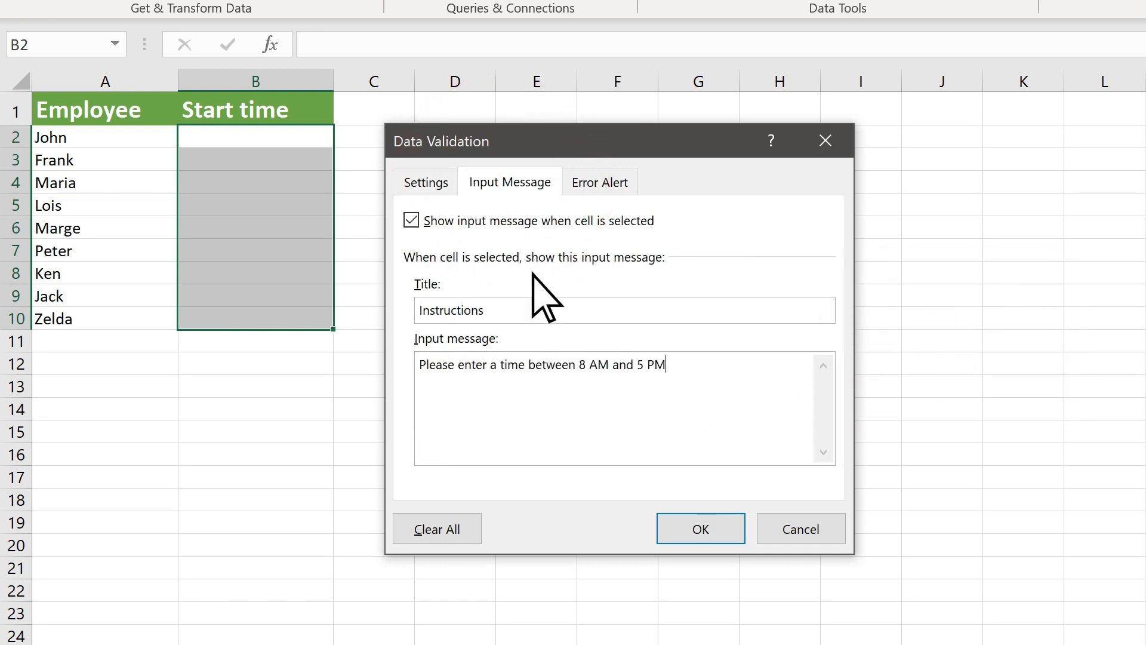
pyautogui.click(596, 184)
pyautogui.click(583, 312)
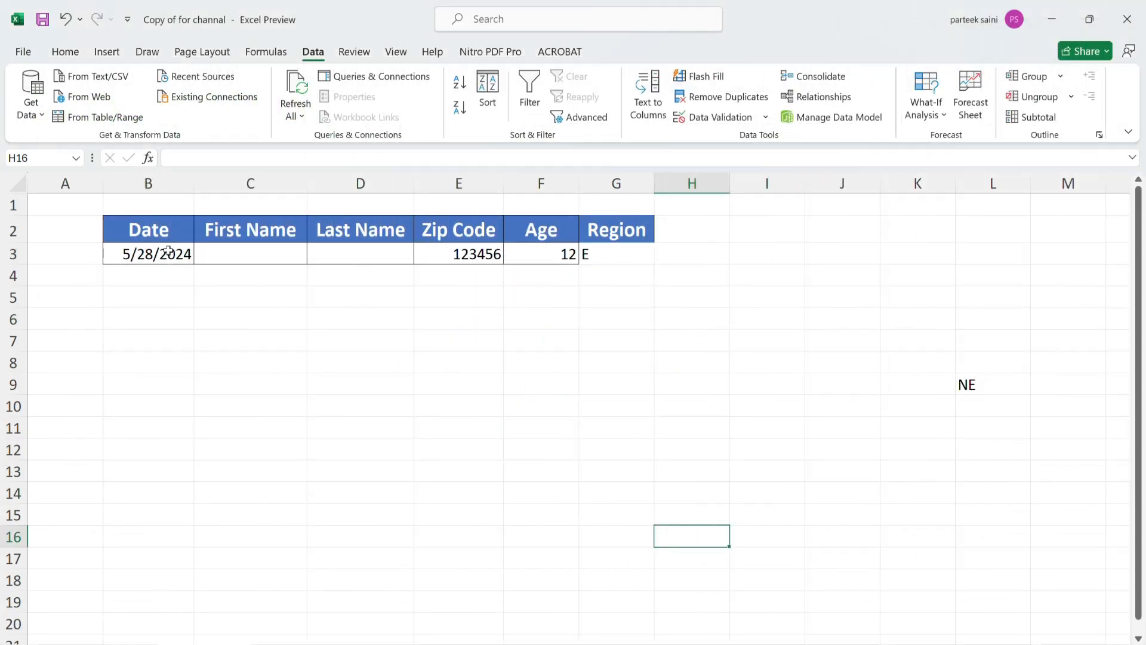
# - View the Date cell's input message and enter 13 as the age in F3, accepting the alert
pyautogui.click(165, 254)
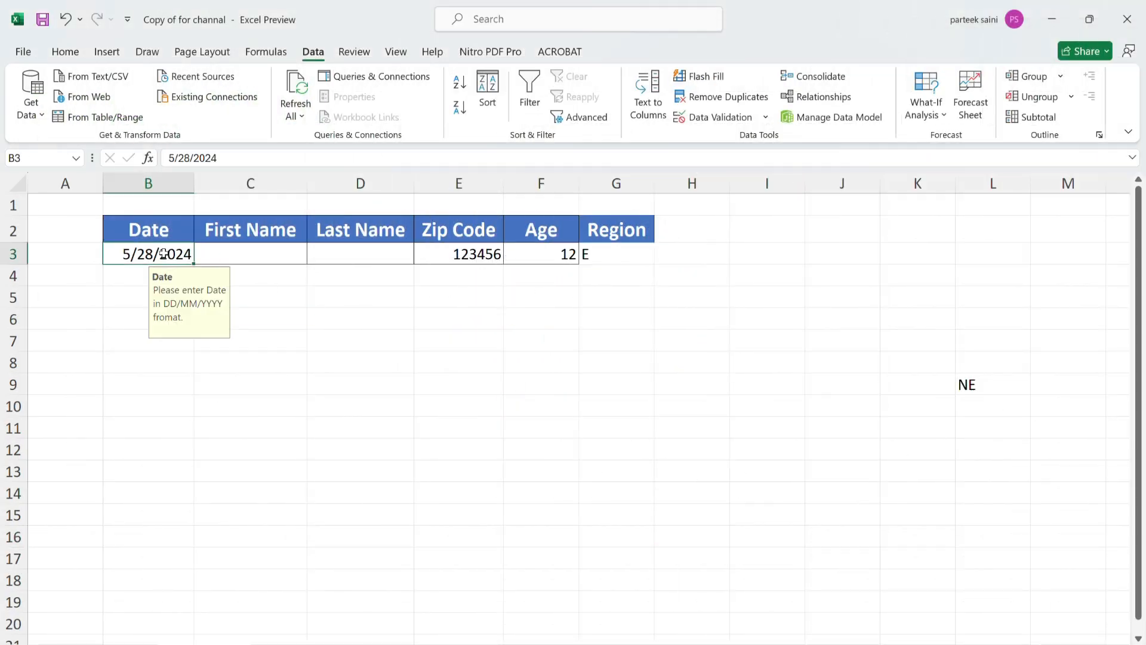
pyautogui.click(556, 250)
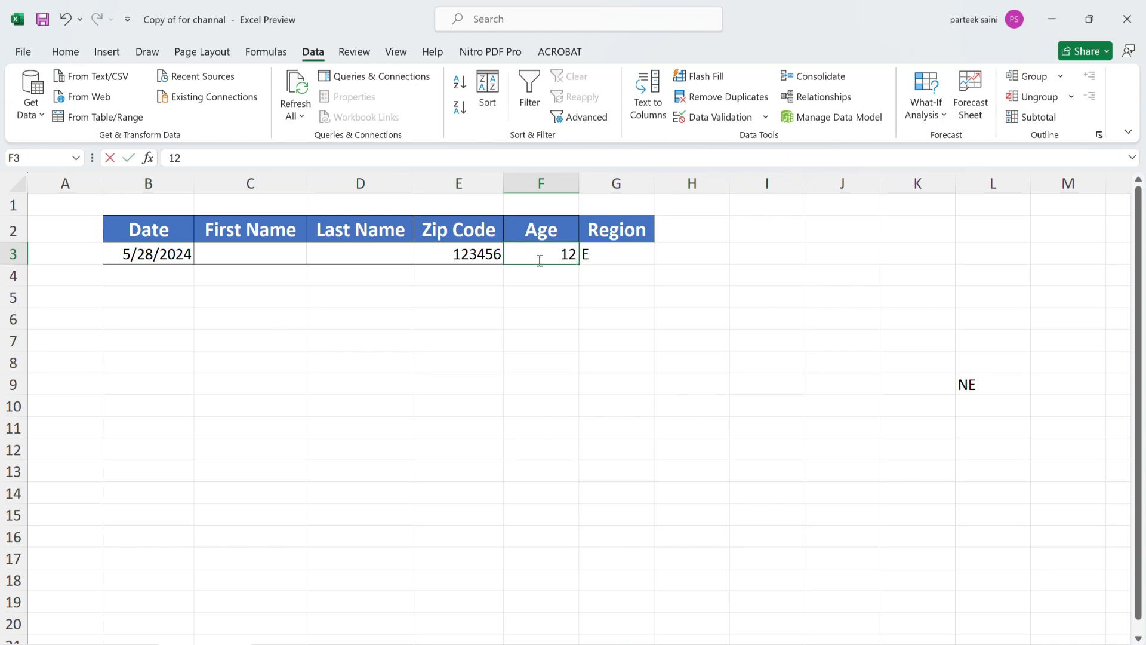
pyautogui.write('13')
pyautogui.press('Return')
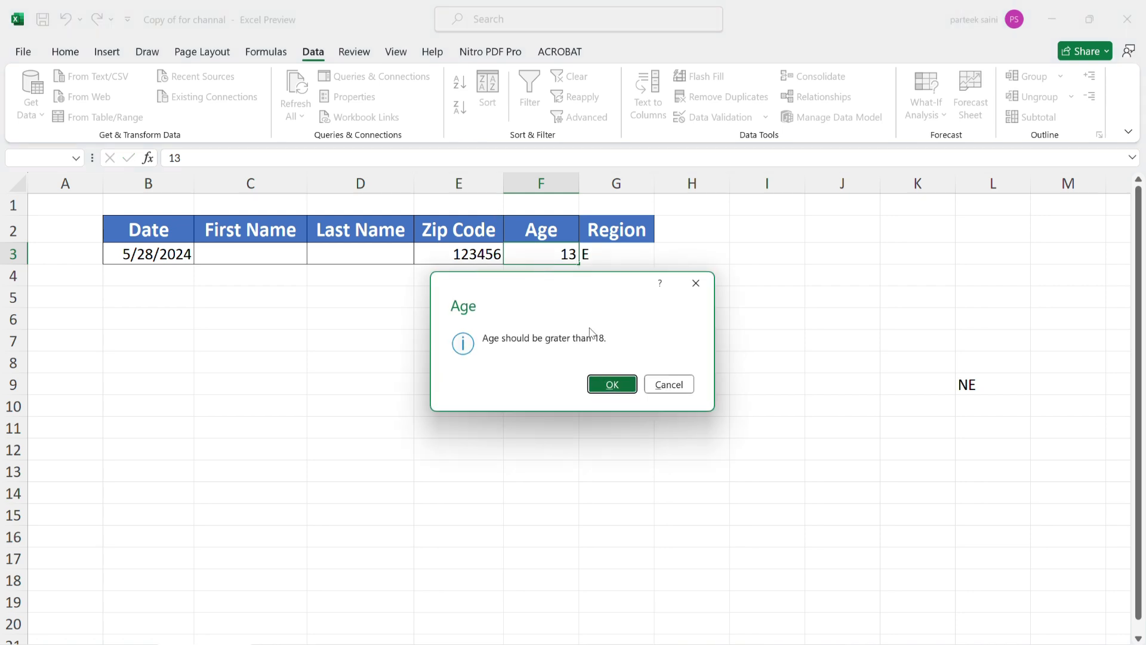
pyautogui.click(612, 385)
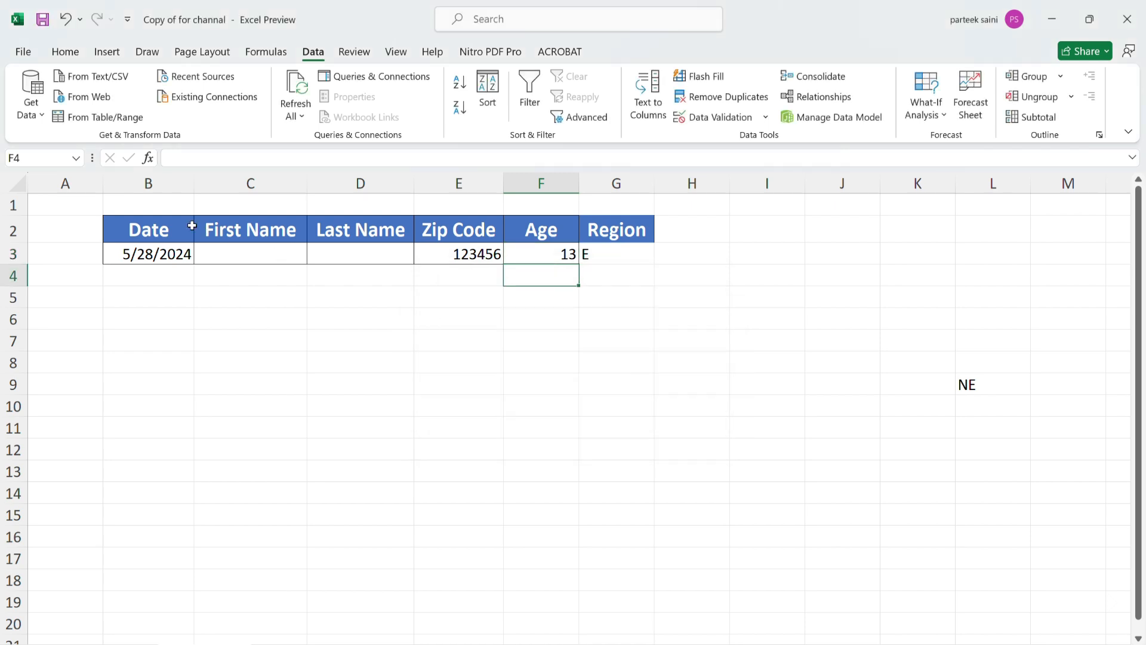
pyautogui.click(145, 260)
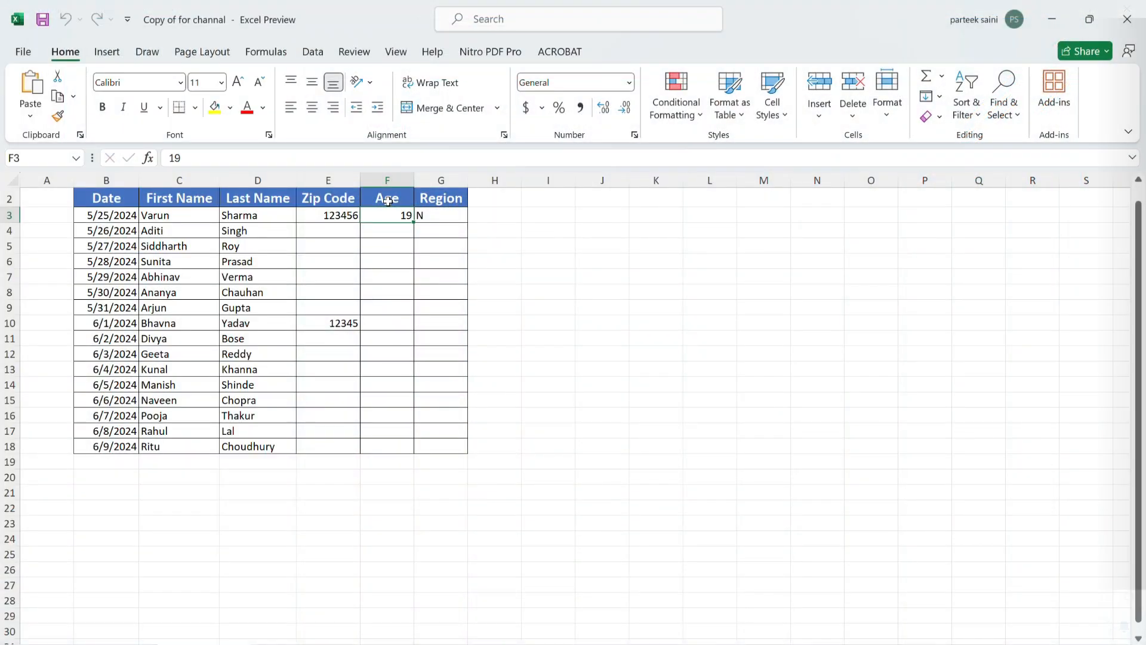
# - Replace the age in cell F3 with 23
pyautogui.press('BackSpace')
pyautogui.press('BackSpace')
pyautogui.write('23')
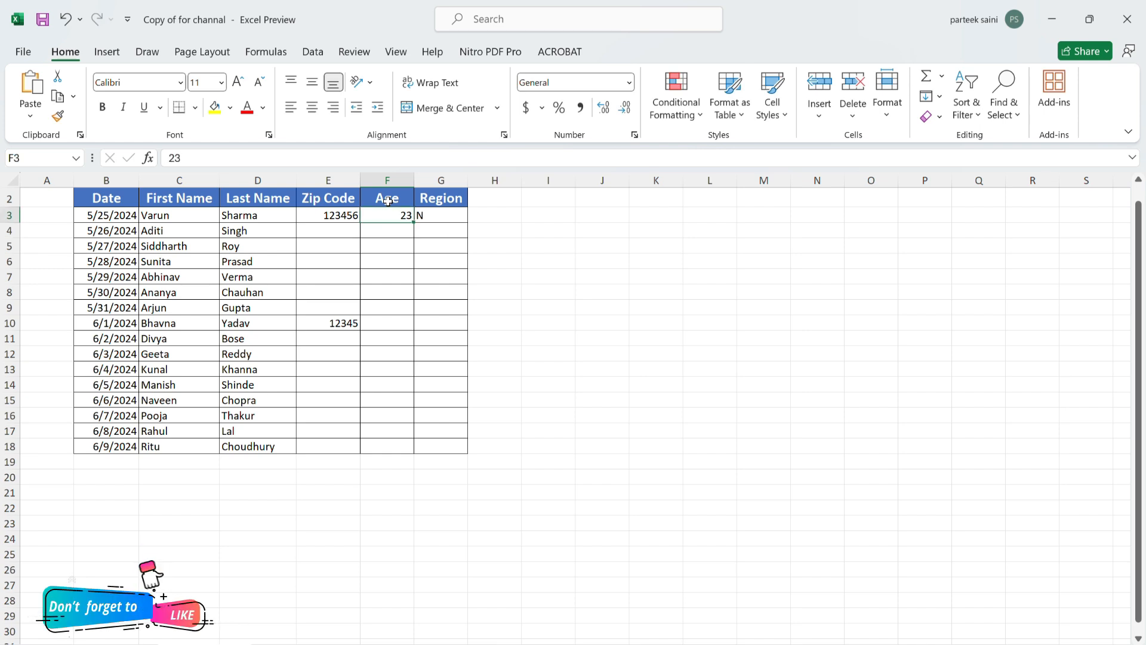
# - Try to enter 13 and 17 as the age in F3 to test its validation rule
pyautogui.write('13')
pyautogui.press('Return')
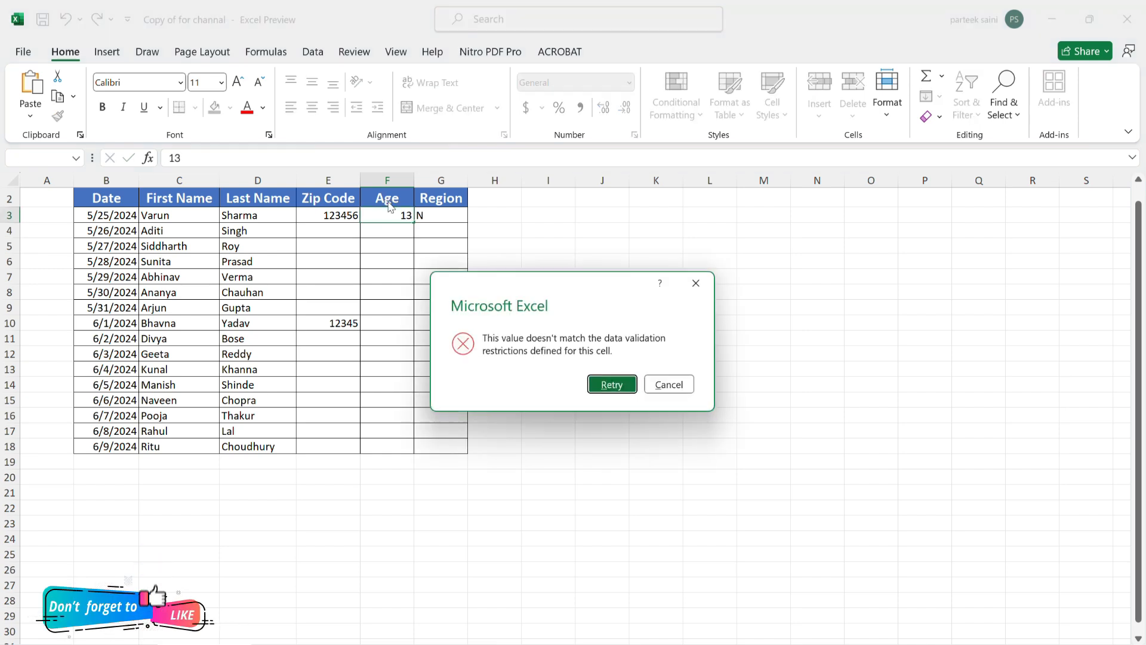
pyautogui.press('Return')
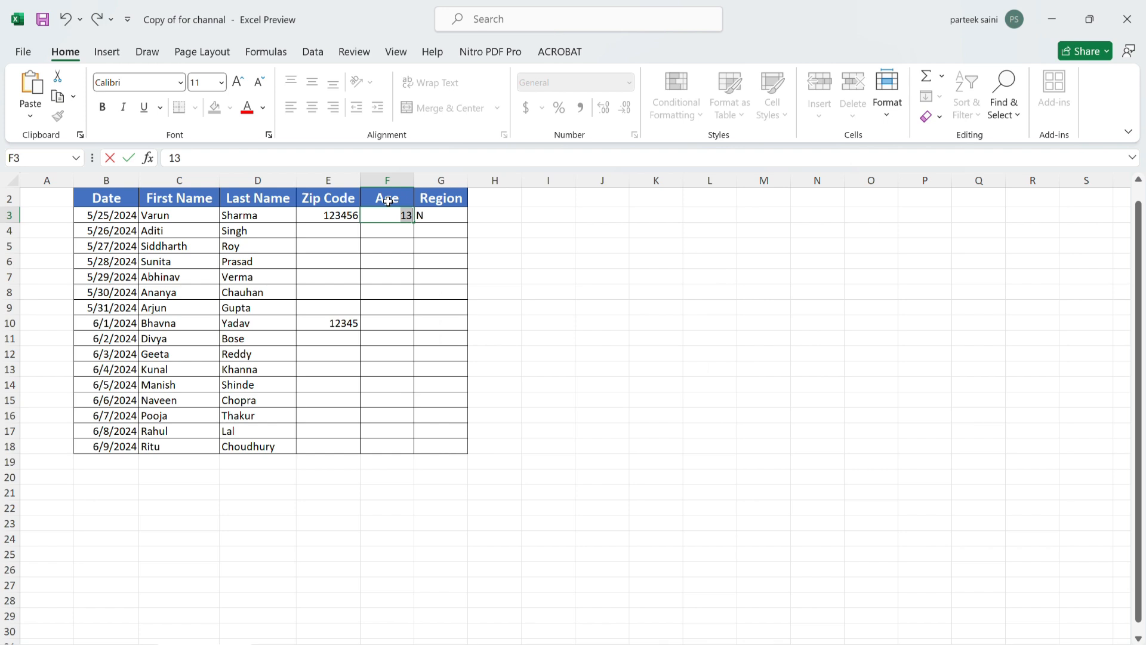
pyautogui.write('17')
pyautogui.press('Return')
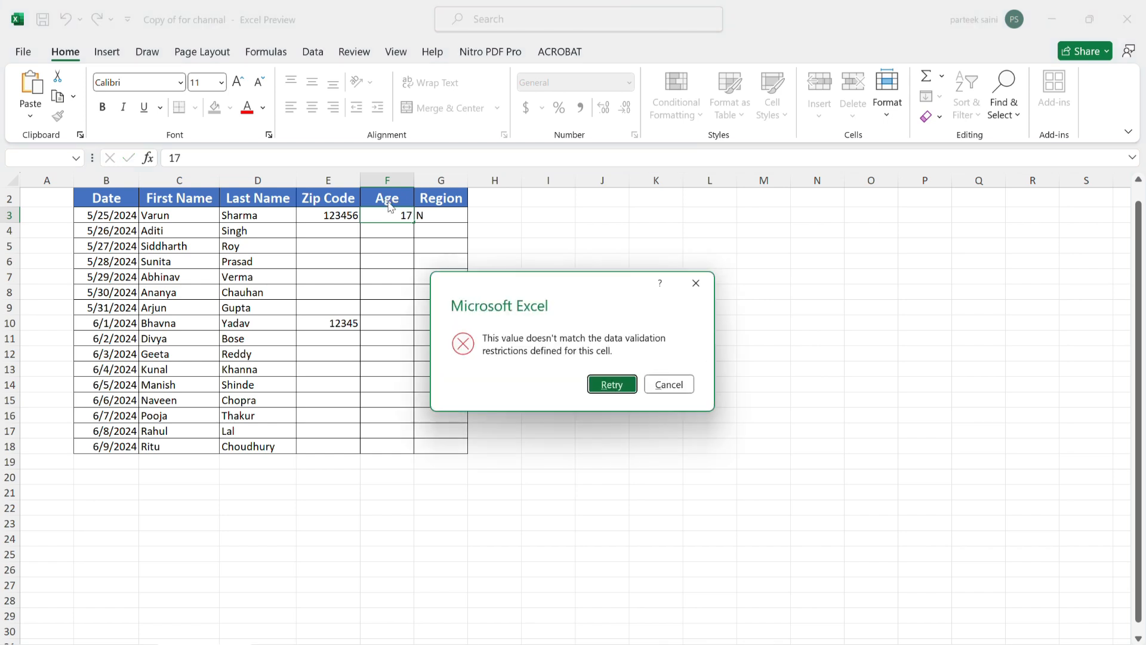
pyautogui.press('Return')
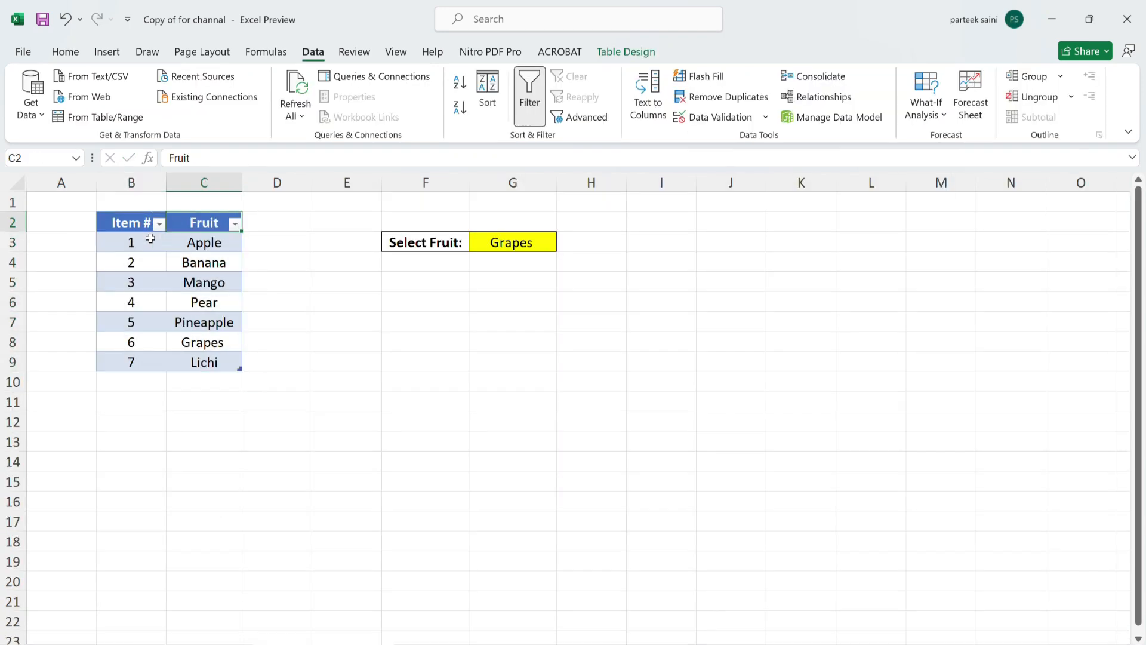
# - Set the Select Fruit cell's data validation to a list with the source =$C$3:$C$9
pyautogui.click(543, 243)
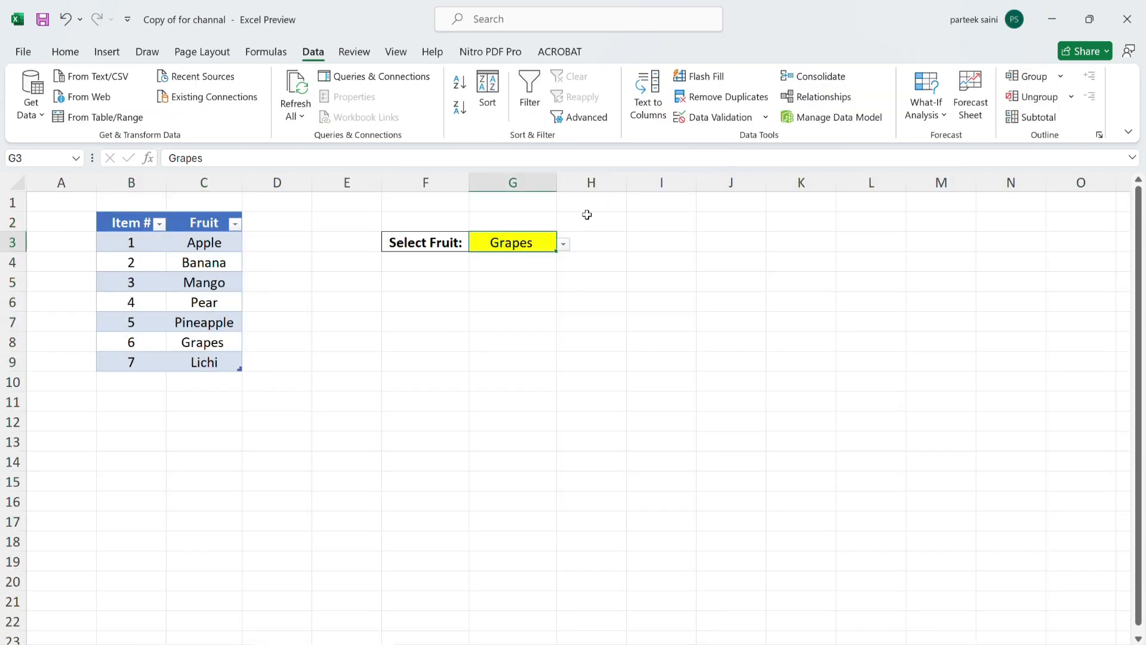
pyautogui.click(716, 117)
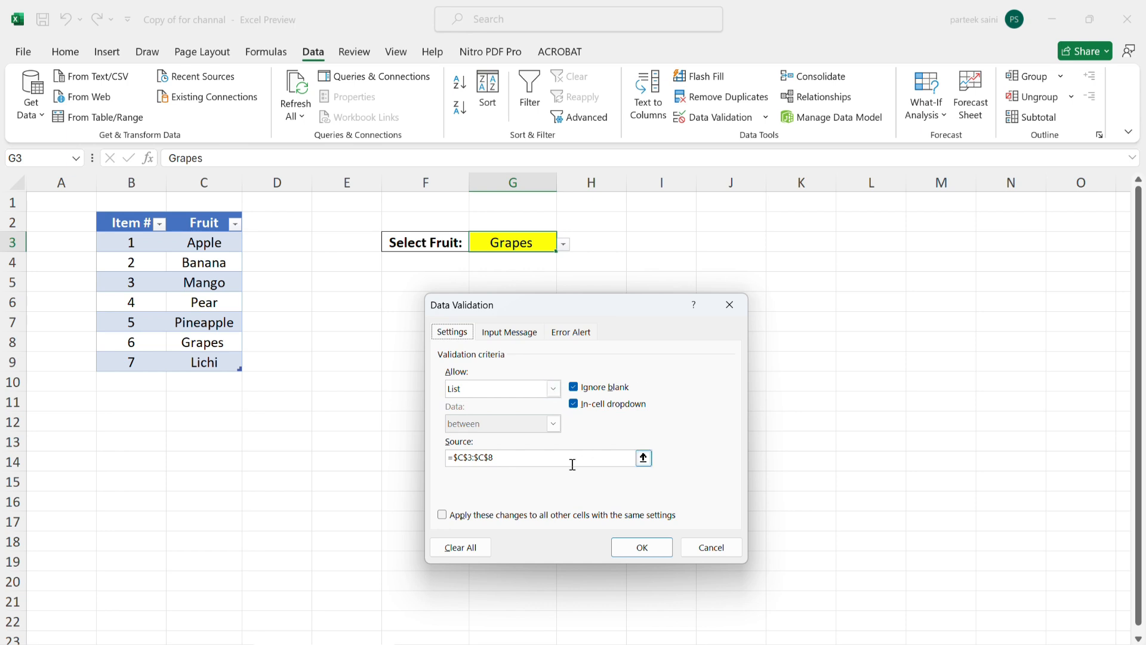
pyautogui.click(553, 389)
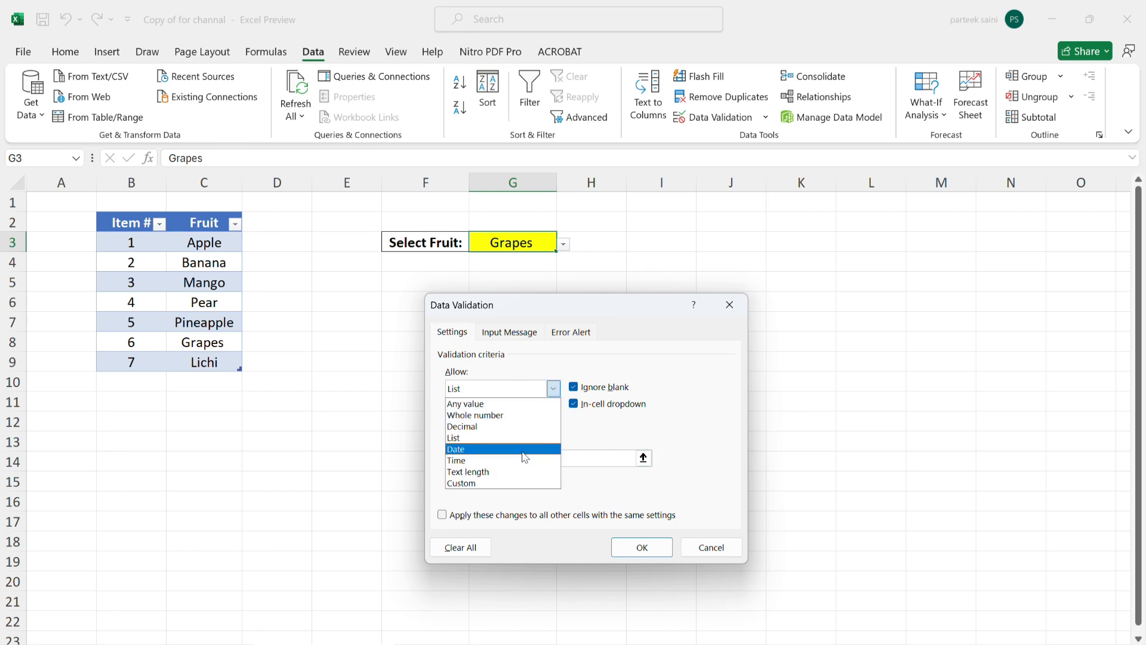
pyautogui.click(480, 439)
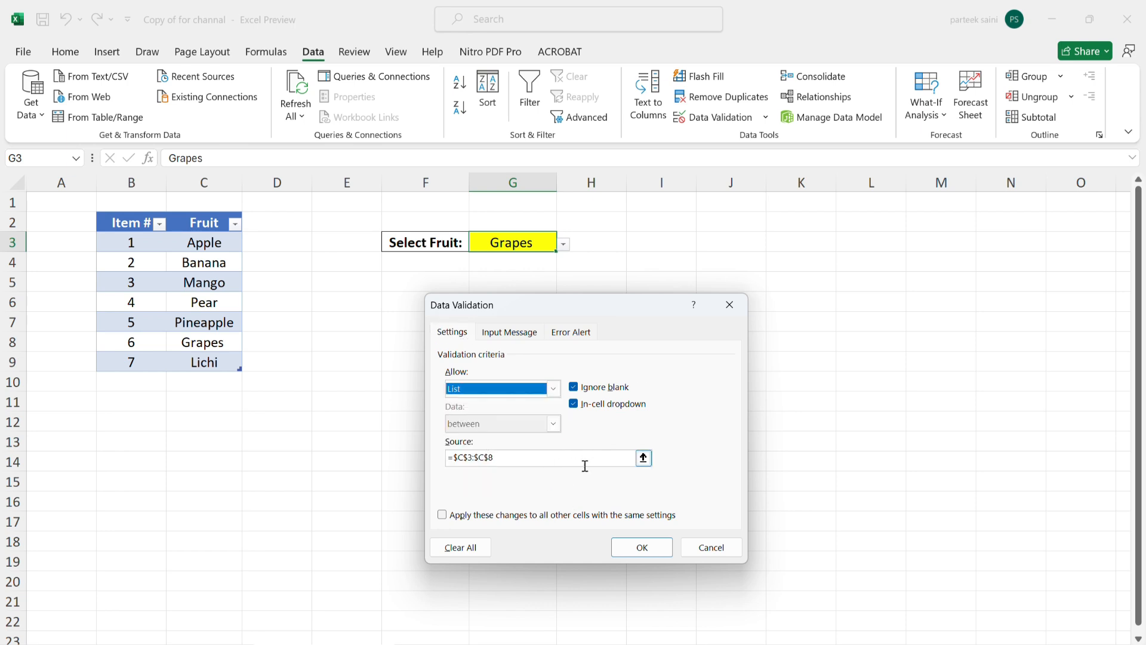
pyautogui.click(643, 458)
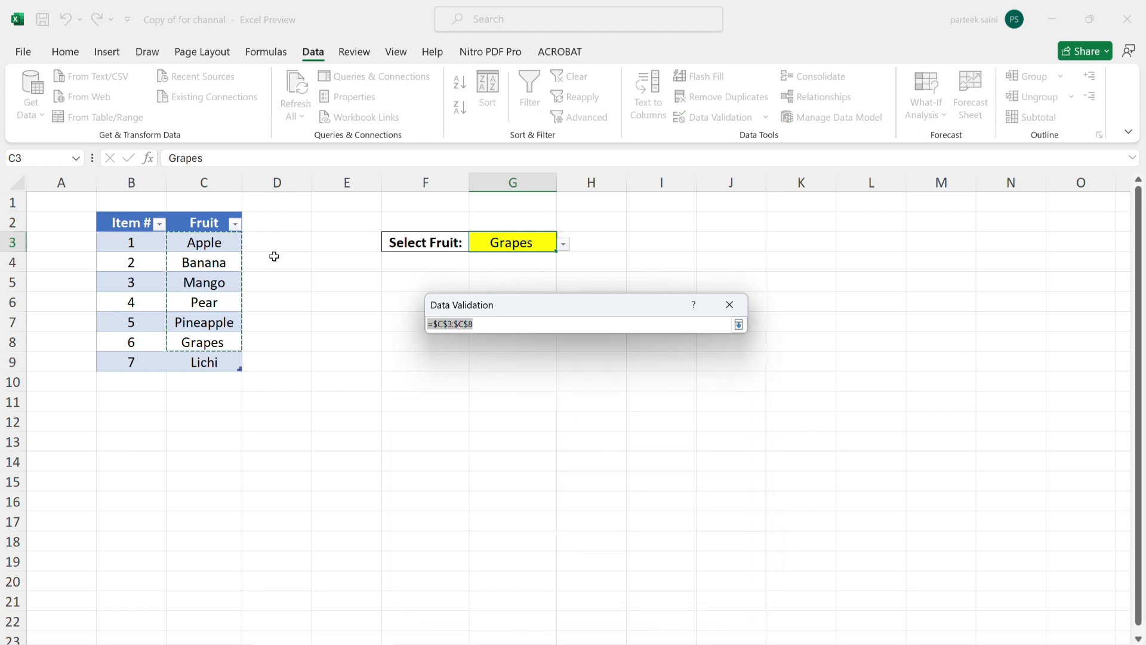
pyautogui.moveTo(205, 242); pyautogui.dragTo(209, 365)
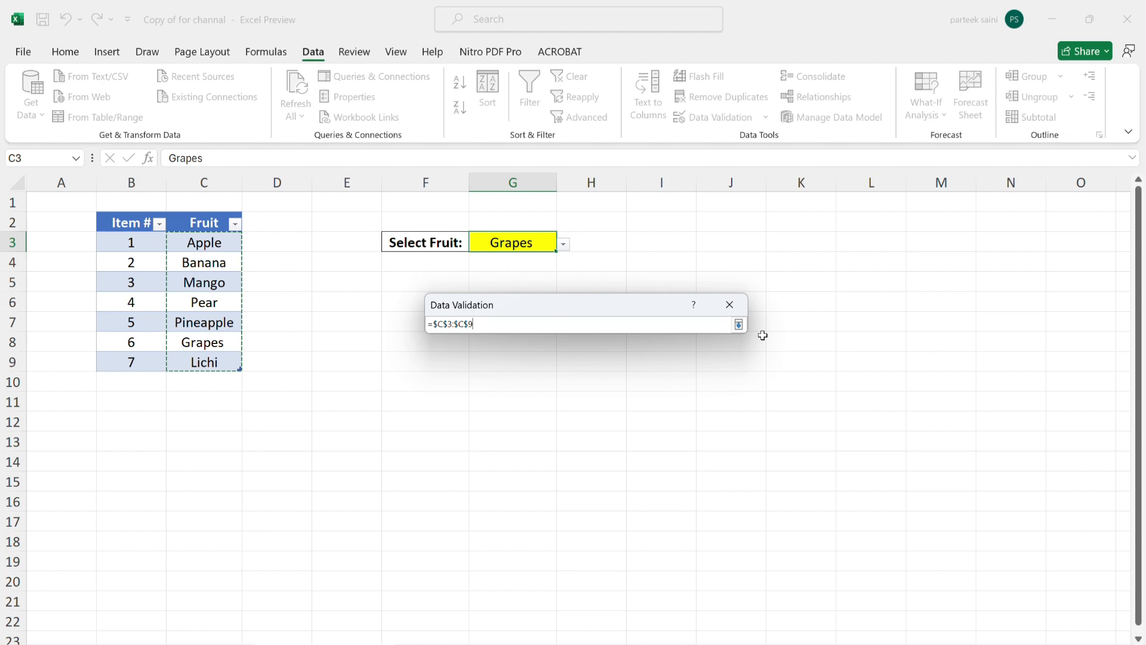
pyautogui.click(737, 324)
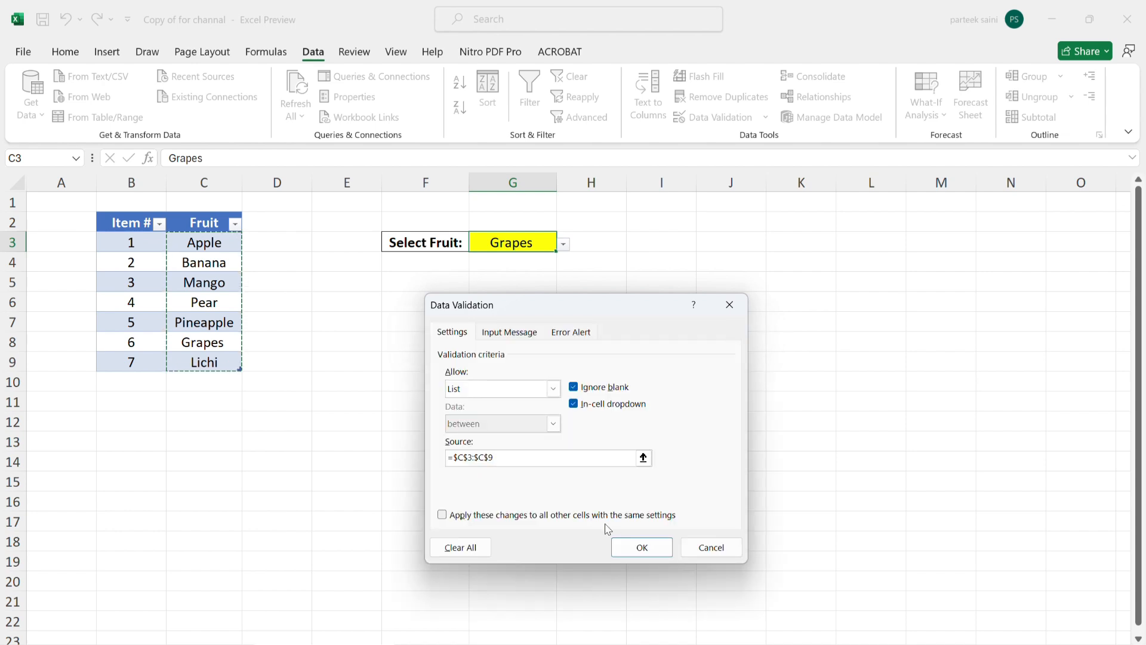
pyautogui.click(625, 550)
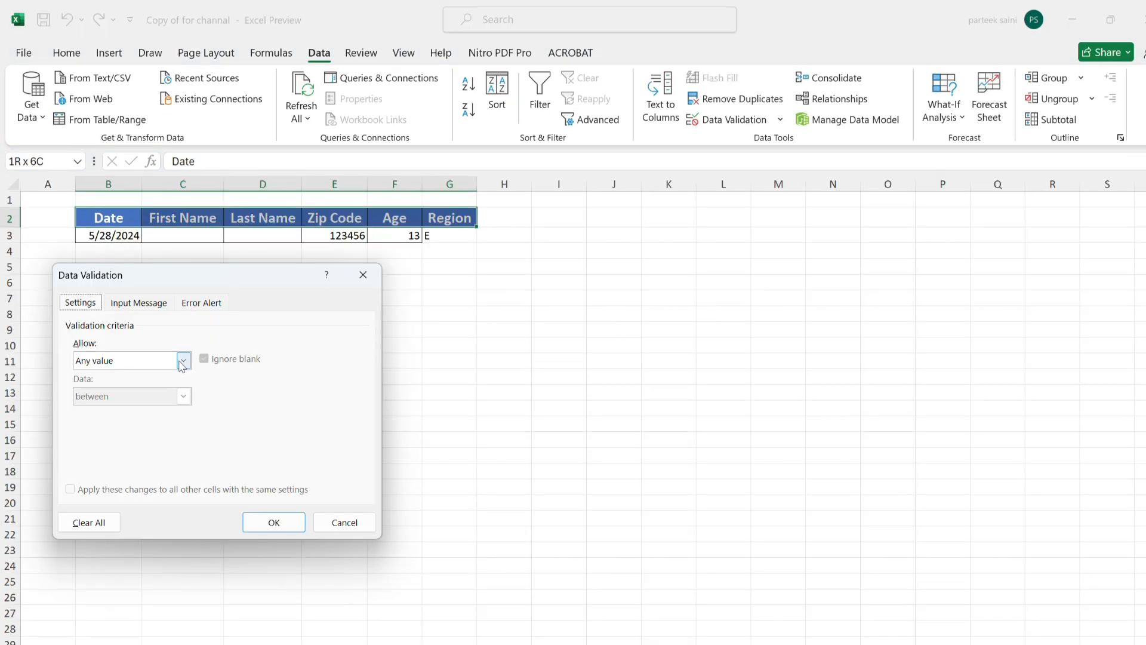
# - Examine the header row's validation settings for the whole number, decimal, list, date, time and text length criteria
pyautogui.click(184, 360)
pyautogui.click(104, 389)
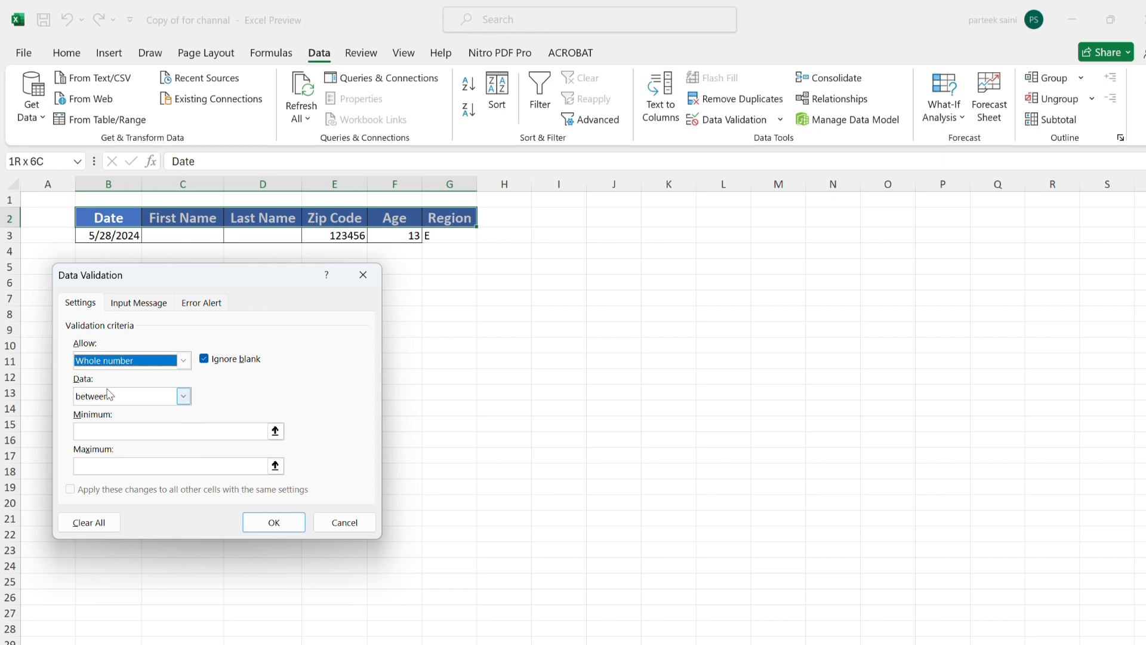
pyautogui.click(183, 360)
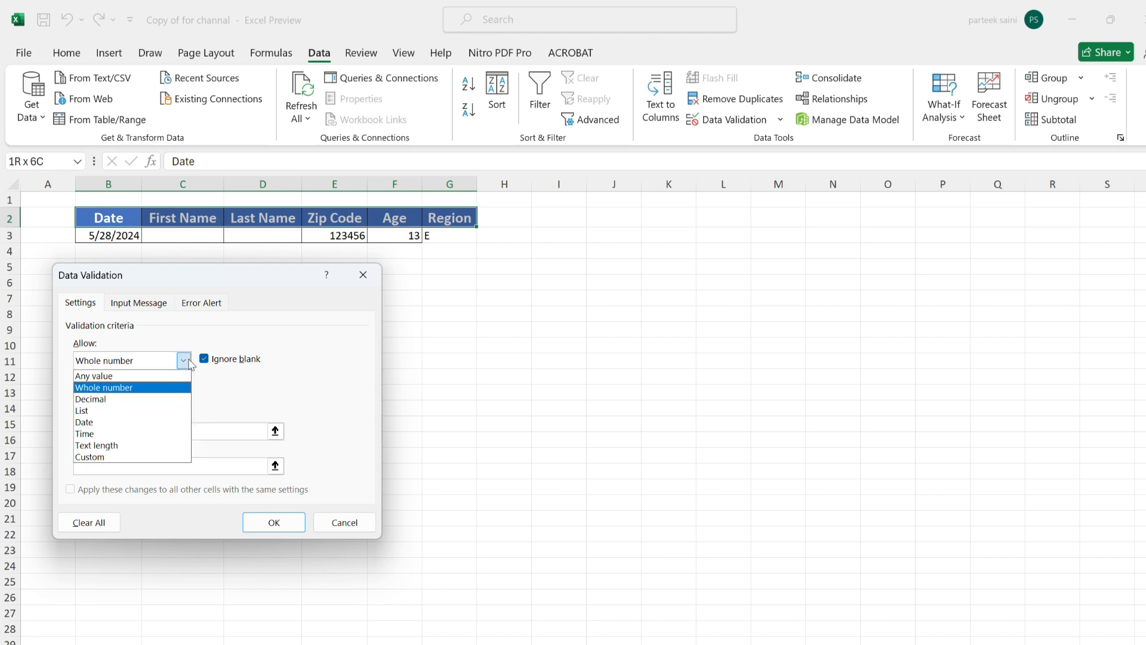
pyautogui.click(137, 398)
pyautogui.click(183, 360)
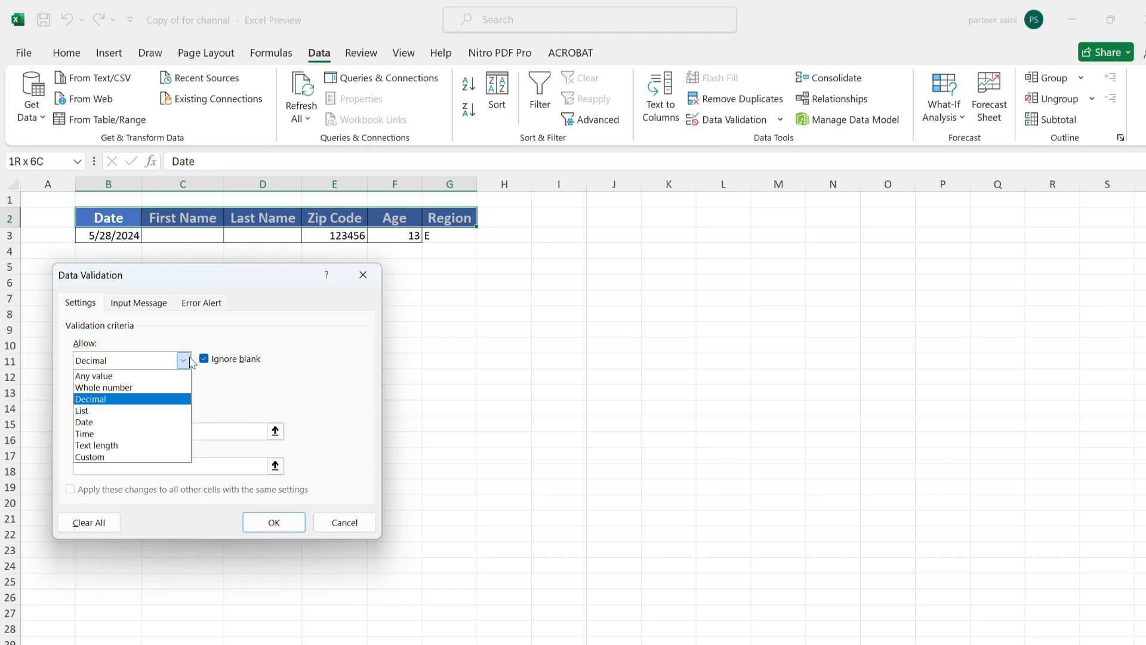
pyautogui.click(136, 410)
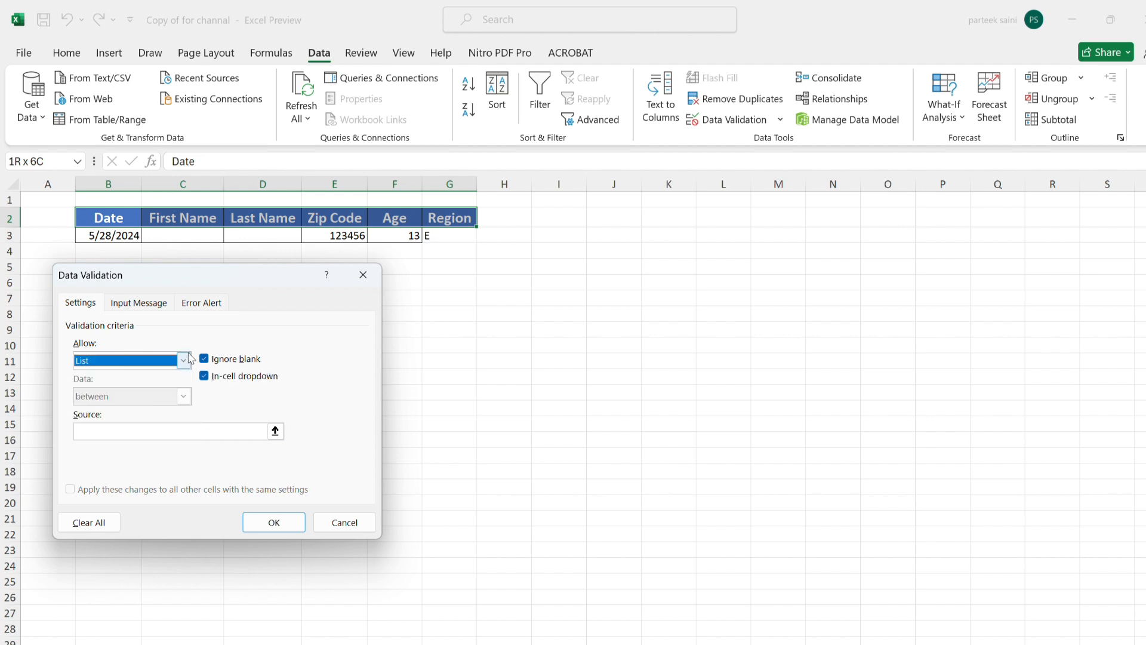
pyautogui.click(190, 358)
pyautogui.click(111, 423)
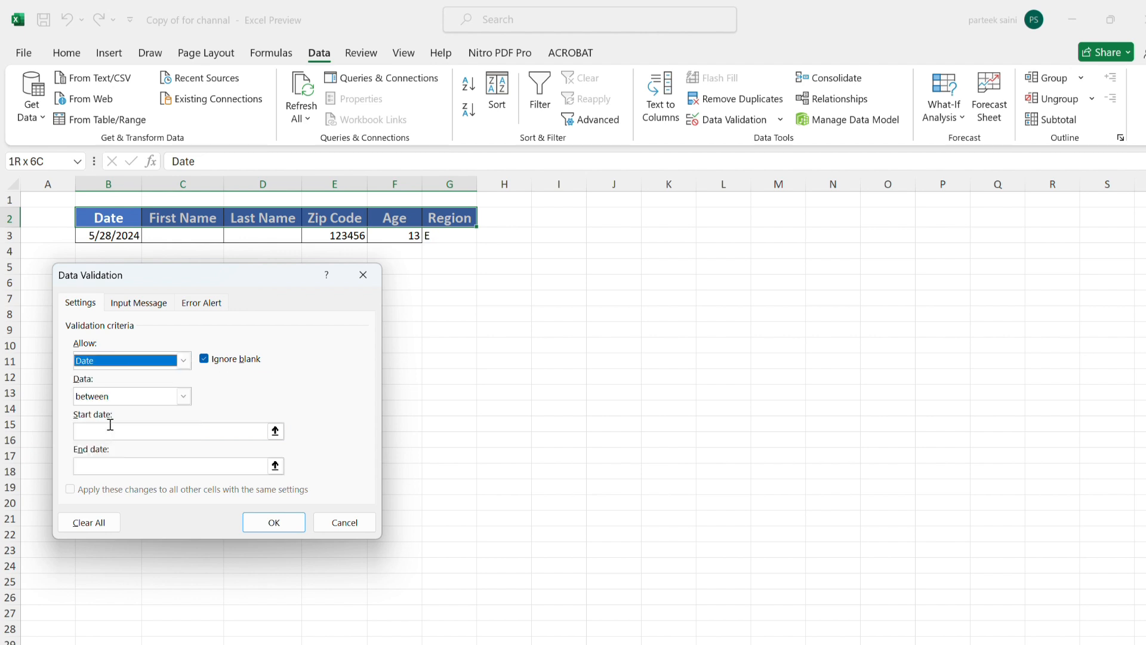
pyautogui.click(183, 362)
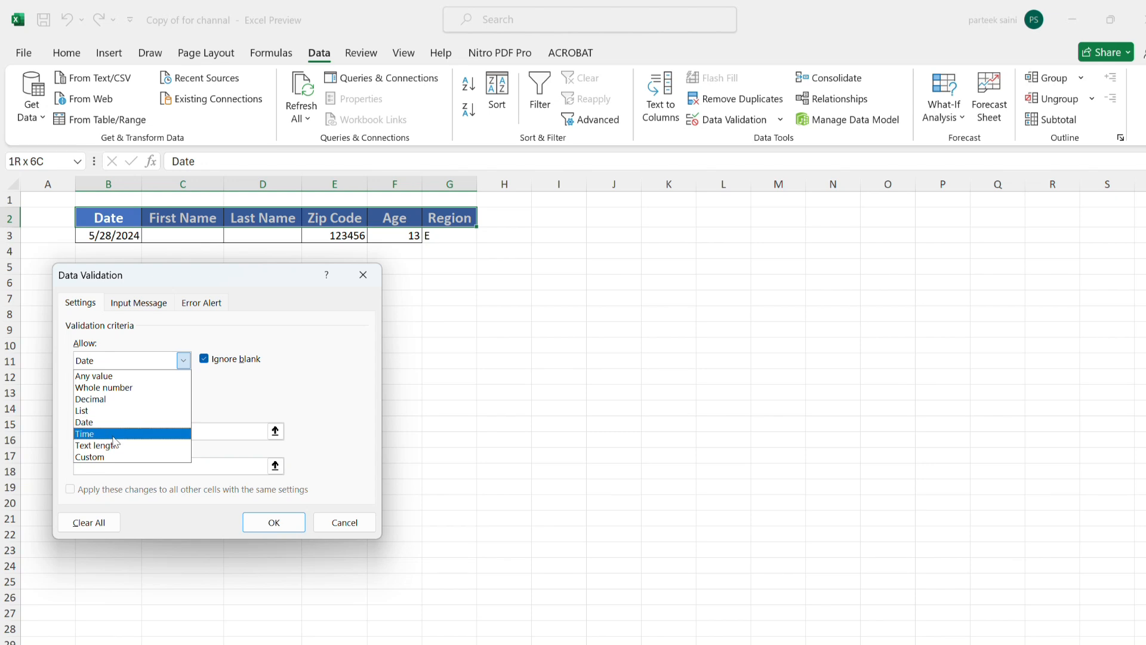
pyautogui.click(113, 435)
pyautogui.click(184, 359)
pyautogui.click(116, 446)
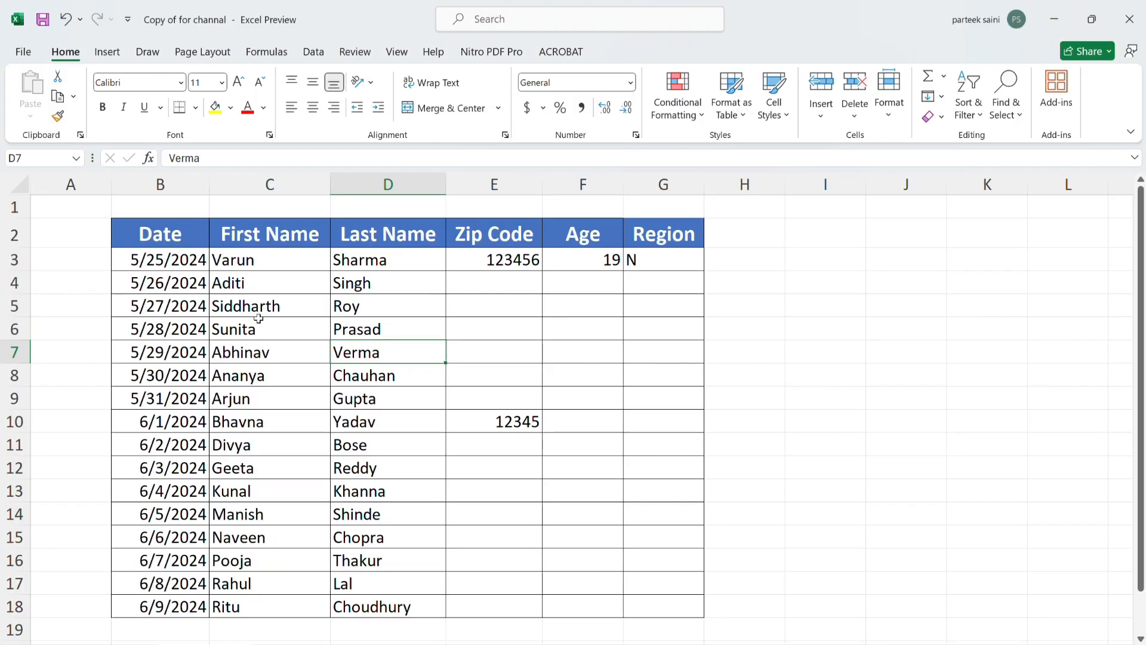
pyautogui.click(259, 320)
pyautogui.click(173, 255)
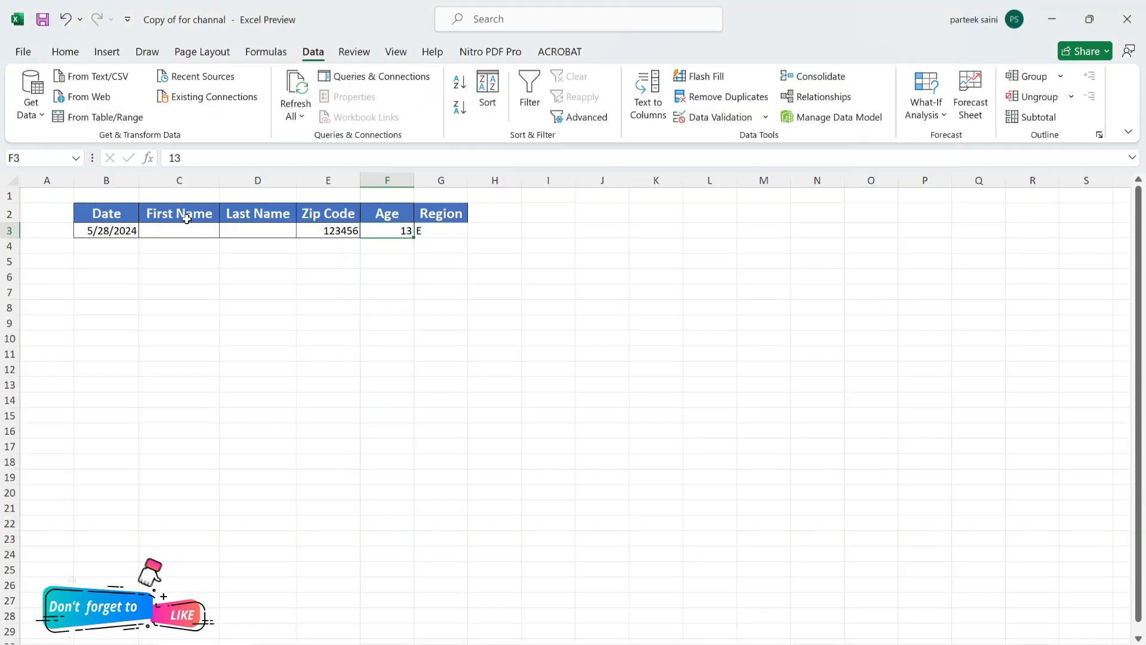
# - View the Date cell's input message and inspect the error alert in the data validation settings of Age cell F3
pyautogui.click(124, 230)
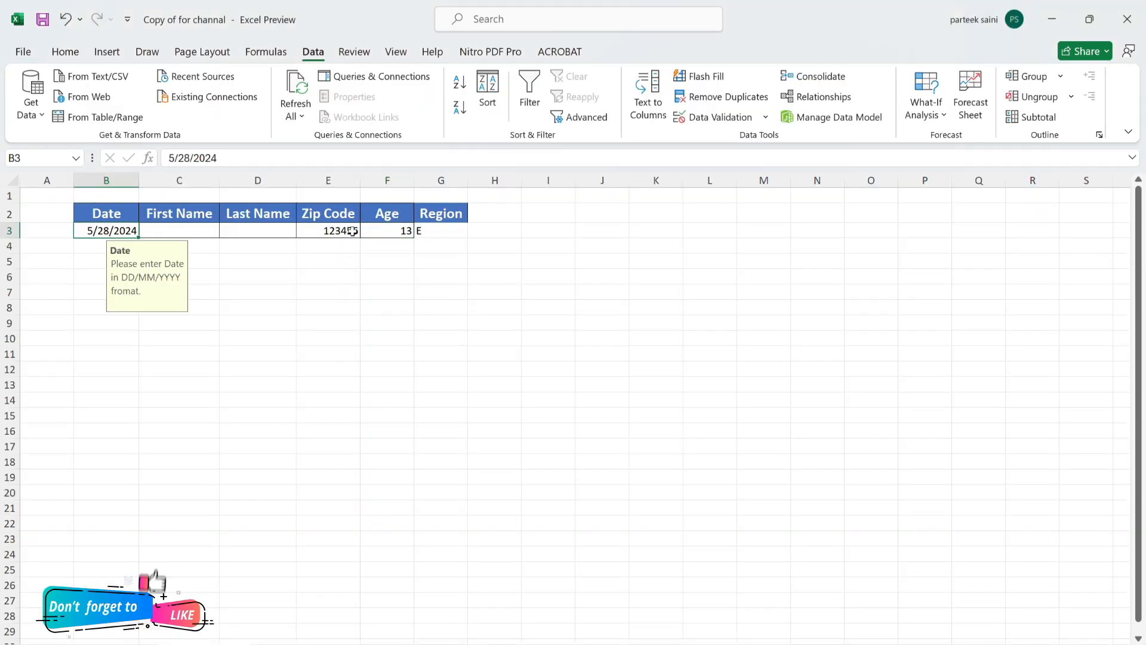
pyautogui.click(394, 232)
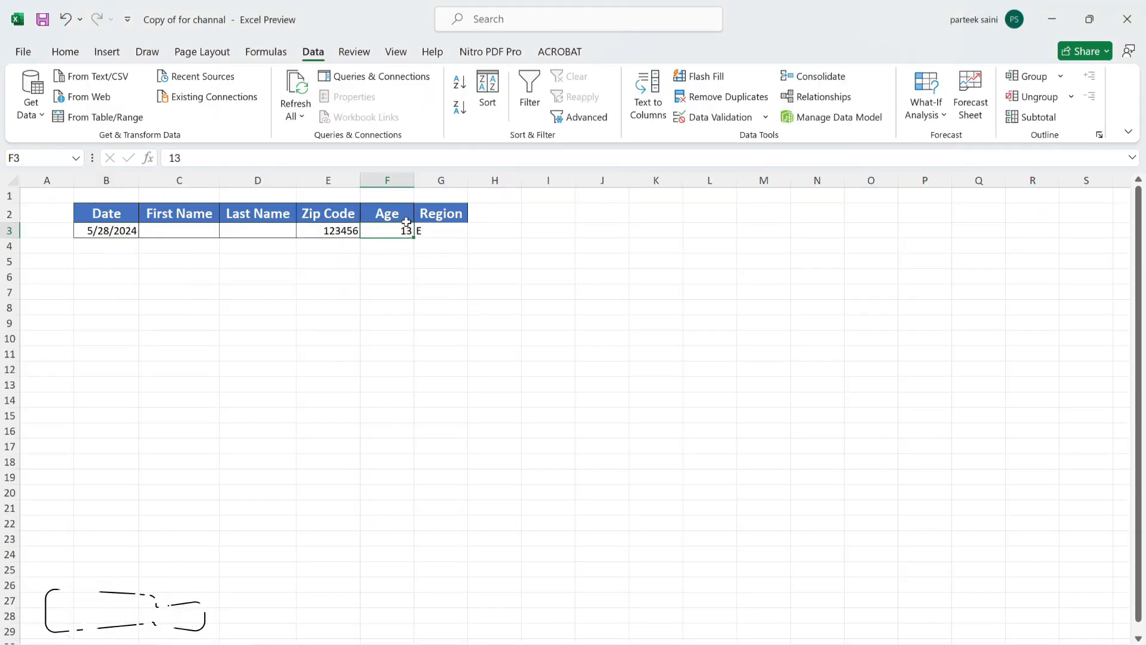
pyautogui.click(719, 118)
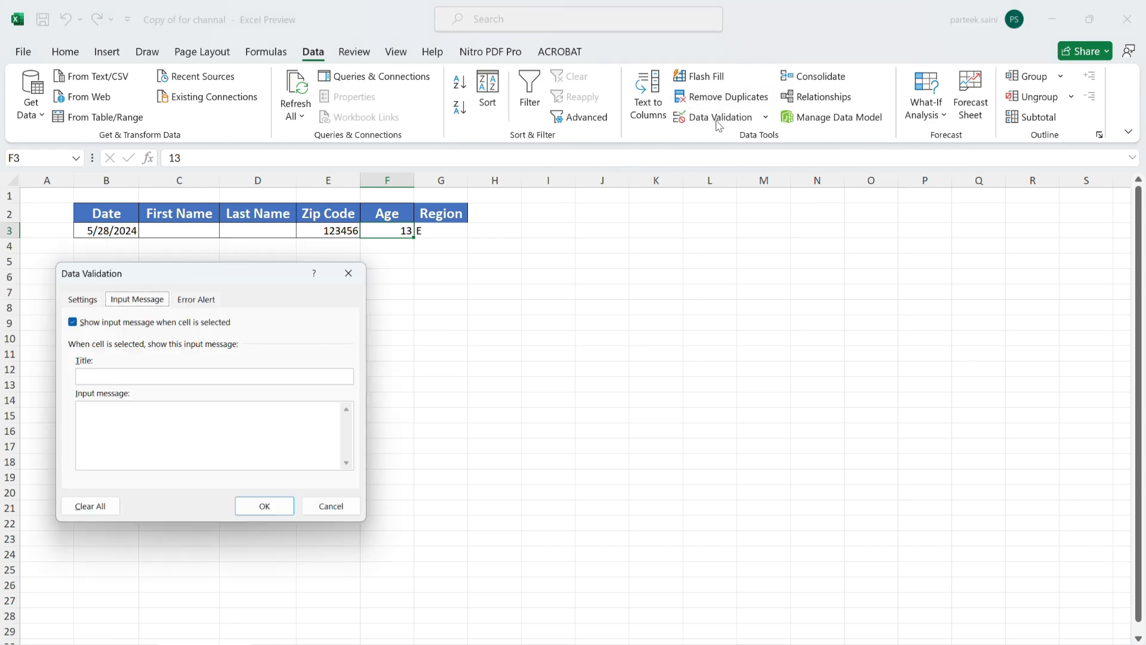
pyautogui.click(198, 302)
pyautogui.moveTo(332, 420); pyautogui.dragTo(196, 421)
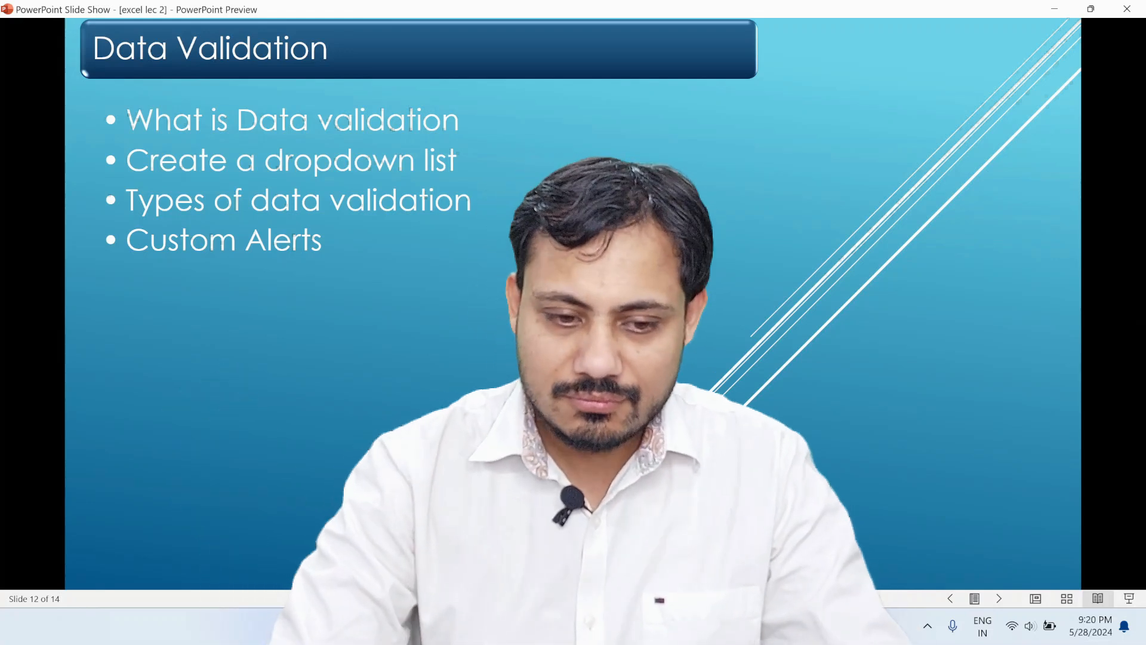
# - Switch to the Excel workbook and examine the entry table's columns from Date to Age on the Data Validation sheet
pyautogui.hotkey('alt', 'Tab')
pyautogui.press('Right')
pyautogui.press('Left')
pyautogui.press('Left')
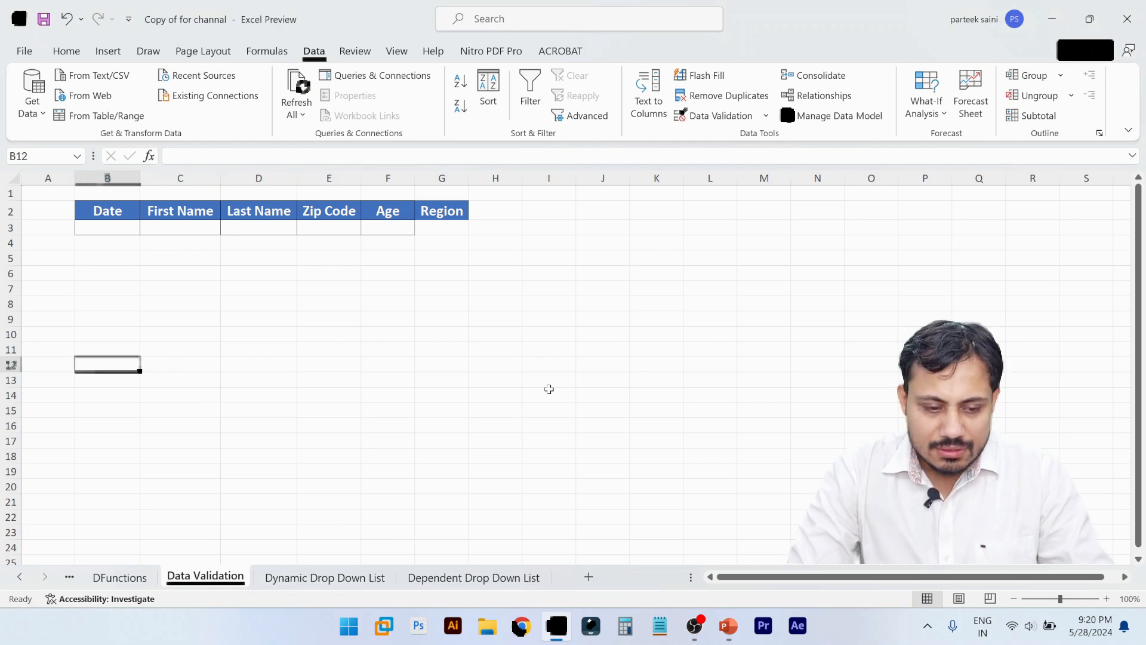
pyautogui.press('Up')
pyautogui.press('Up')
pyautogui.press('Up')
pyautogui.press('Up')
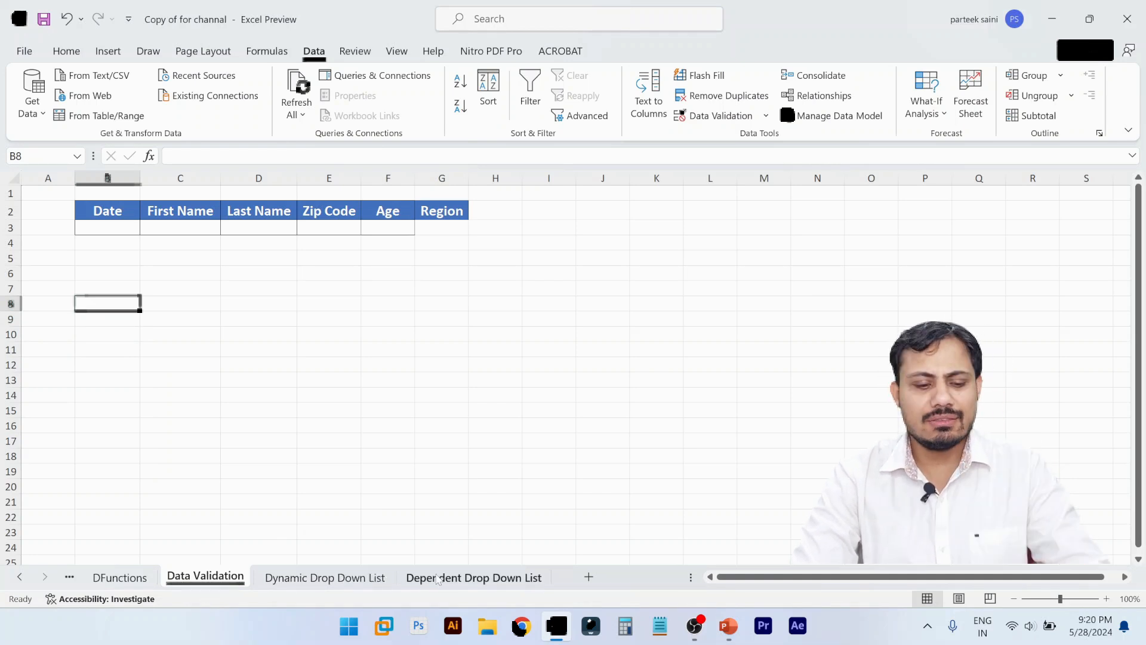
pyautogui.click(295, 366)
pyautogui.press('Up')
pyautogui.press('Up')
pyautogui.press('Up')
pyautogui.press('Up')
pyautogui.press('Up')
pyautogui.press('Up')
pyautogui.press('Up')
pyautogui.press('Up')
pyautogui.press('Up')
pyautogui.press('Left')
pyautogui.press('Left')
pyautogui.press('Left')
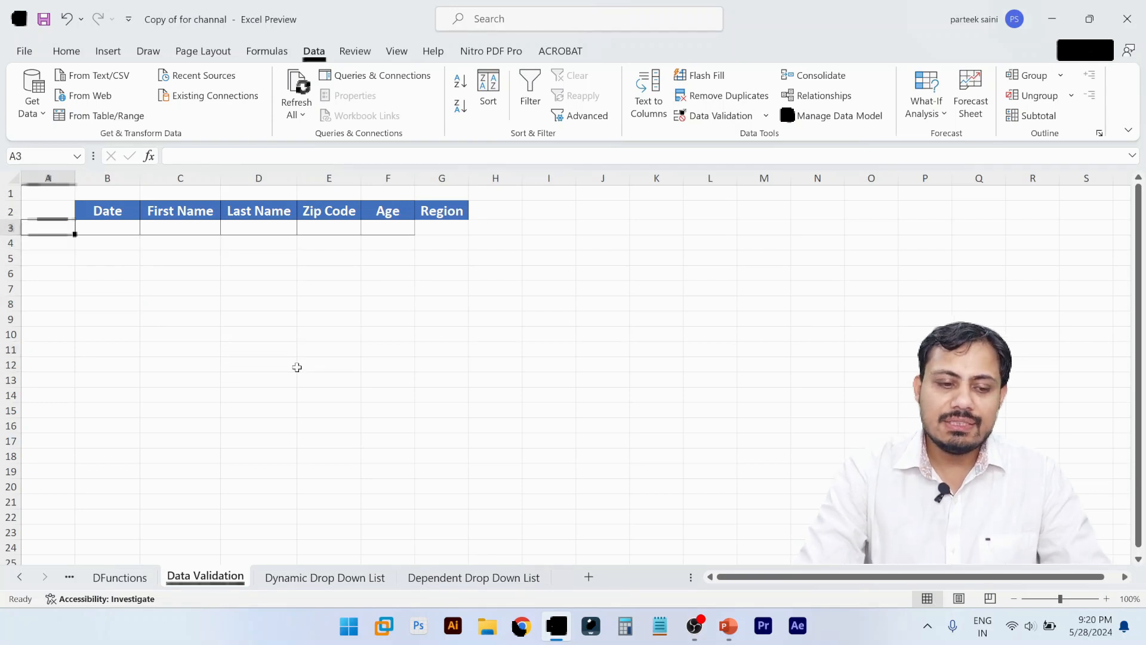
pyautogui.press('Up')
pyautogui.press('Right')
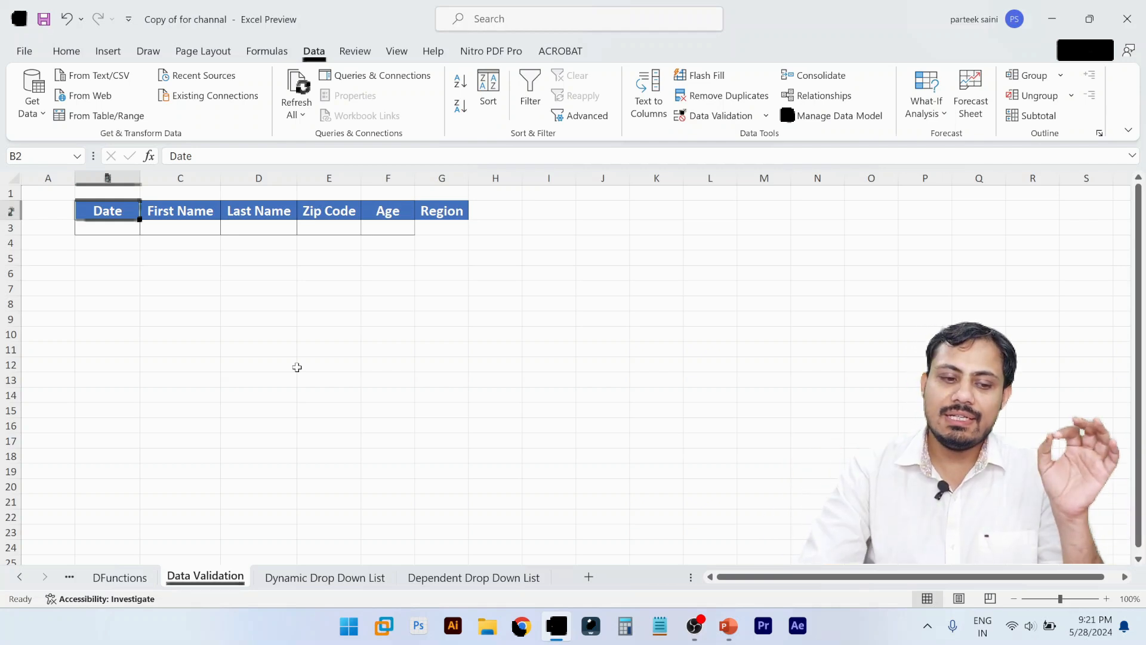
pyautogui.press('Down')
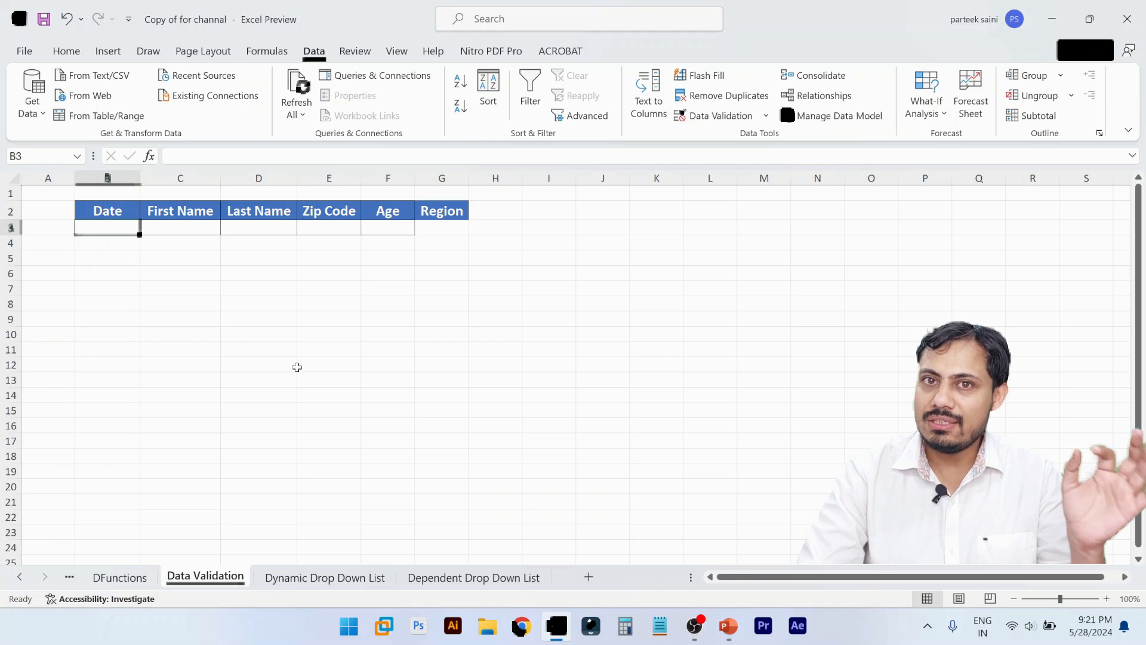
pyautogui.press('Right')
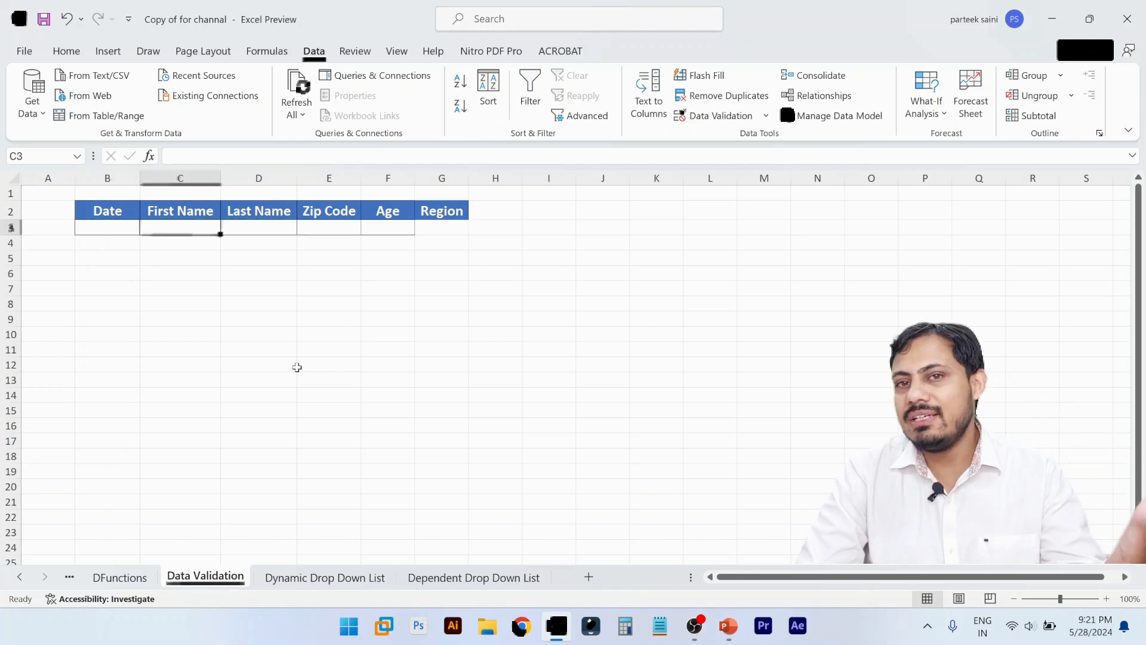
pyautogui.press('Right')
pyautogui.press('Right')
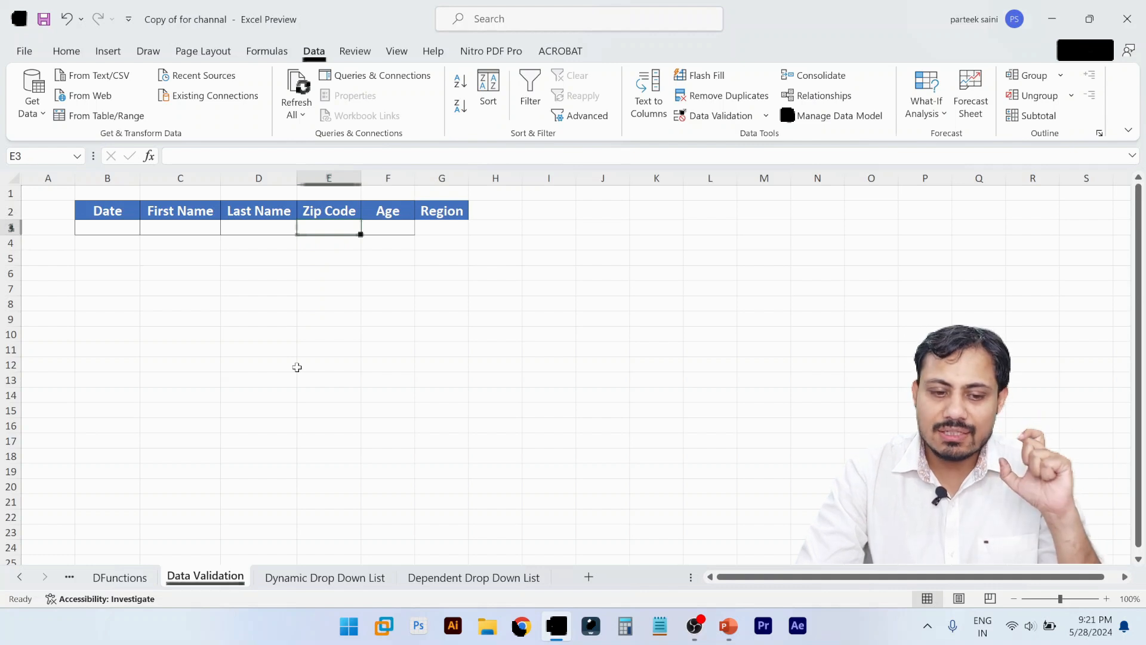
pyautogui.press('Tab')
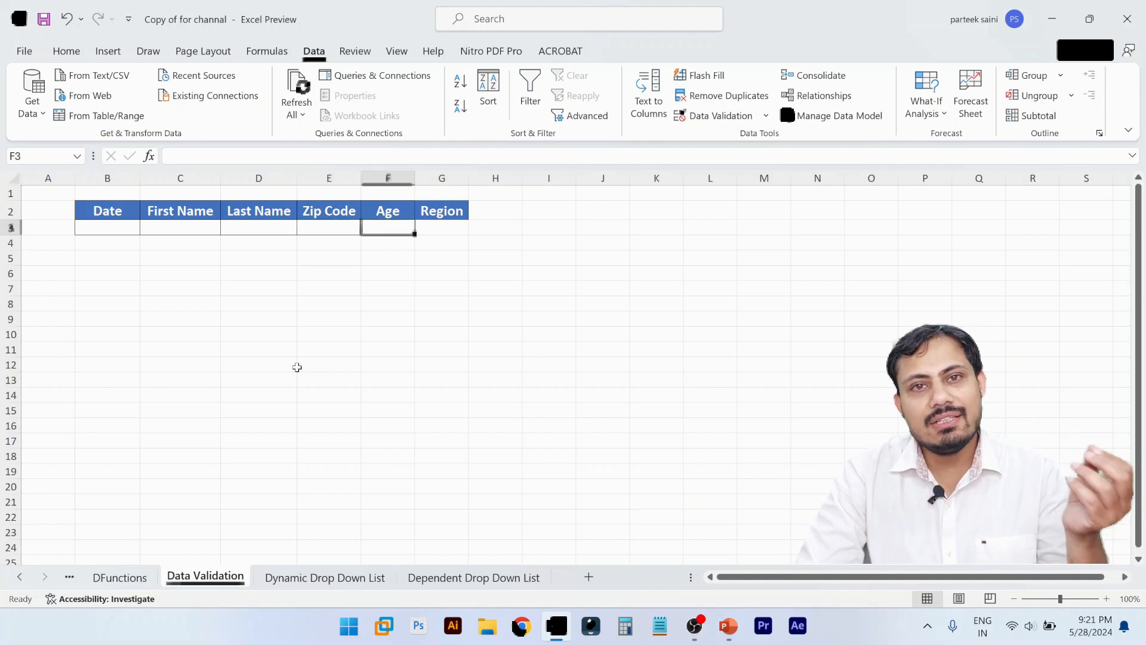
pyautogui.press('Left')
pyautogui.press('Right')
pyautogui.press('Left')
pyautogui.press('Left')
pyautogui.press('Left')
pyautogui.press('Left')
pyautogui.press('Left')
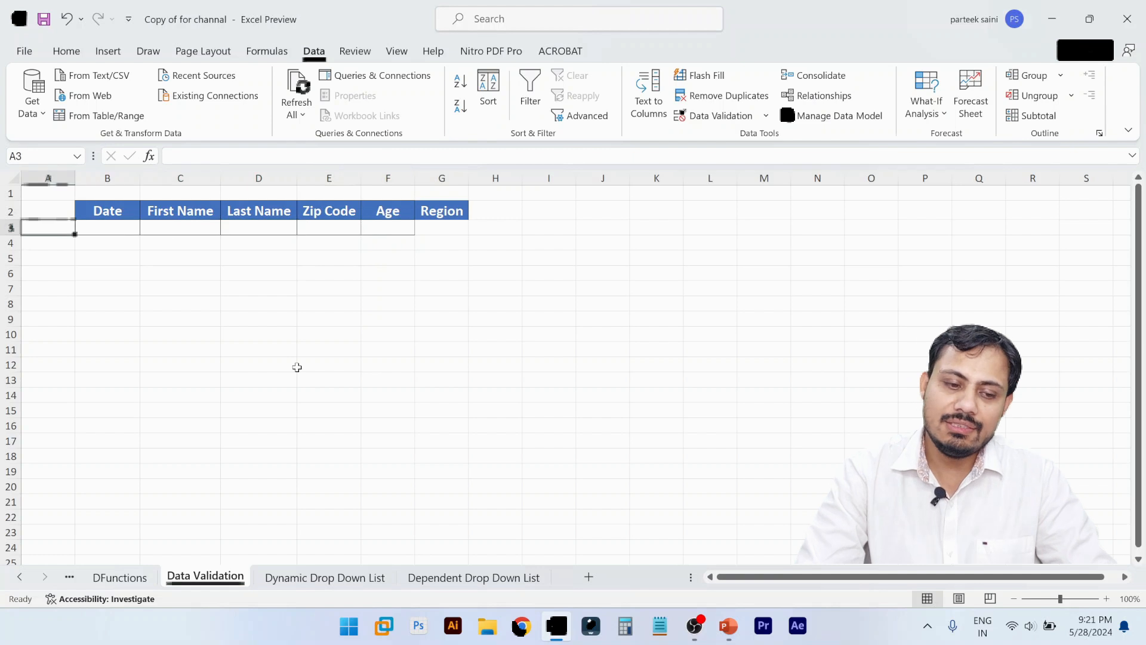
# - Apply borders to the first entry row B3:G3 under the headers
pyautogui.press('Right')
pyautogui.hotkey('shift', 'Right')
pyautogui.hotkey('shift', 'Right')
pyautogui.hotkey('shift', 'Right')
pyautogui.hotkey('shift', 'Right')
pyautogui.hotkey('shift', 'Right')
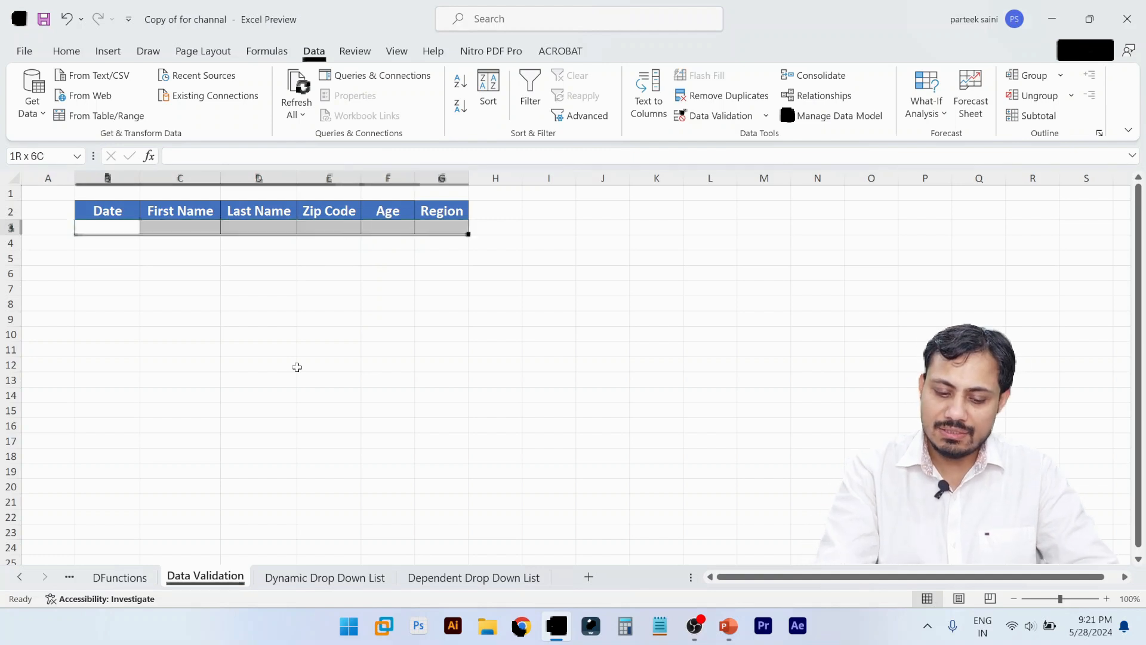
pyautogui.hotkey('alt', 'h')
pyautogui.press('Escape')
pyautogui.press('Right')
pyautogui.press('Right')
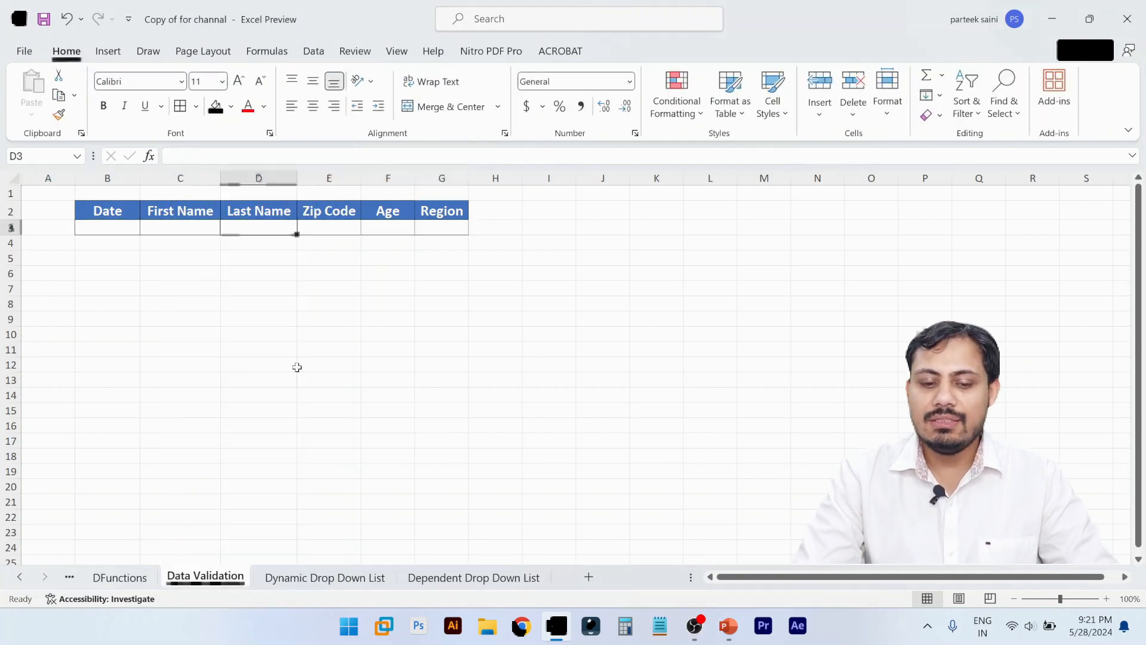
pyautogui.press('Right')
pyautogui.press('Right')
pyautogui.press('Right')
pyautogui.press('Right')
pyautogui.press('Right')
pyautogui.press('Right')
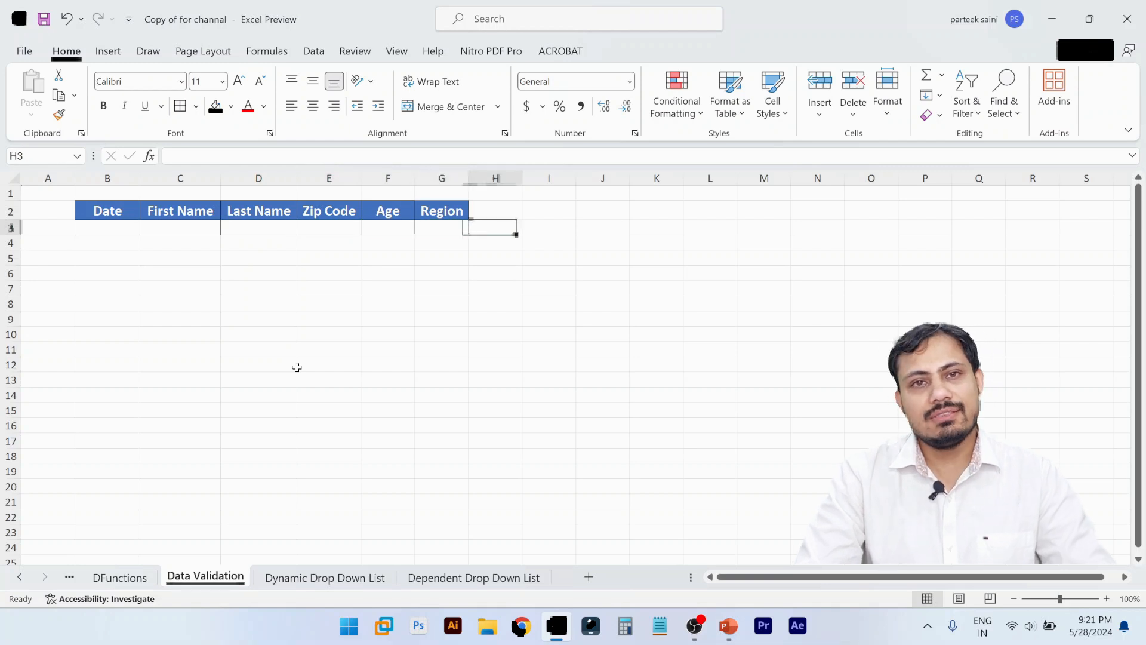
pyautogui.press('Left')
pyautogui.press('Left')
pyautogui.press('Left')
pyautogui.press('Left')
pyautogui.press('Left')
pyautogui.press('Left')
pyautogui.press('Left')
pyautogui.press('Left')
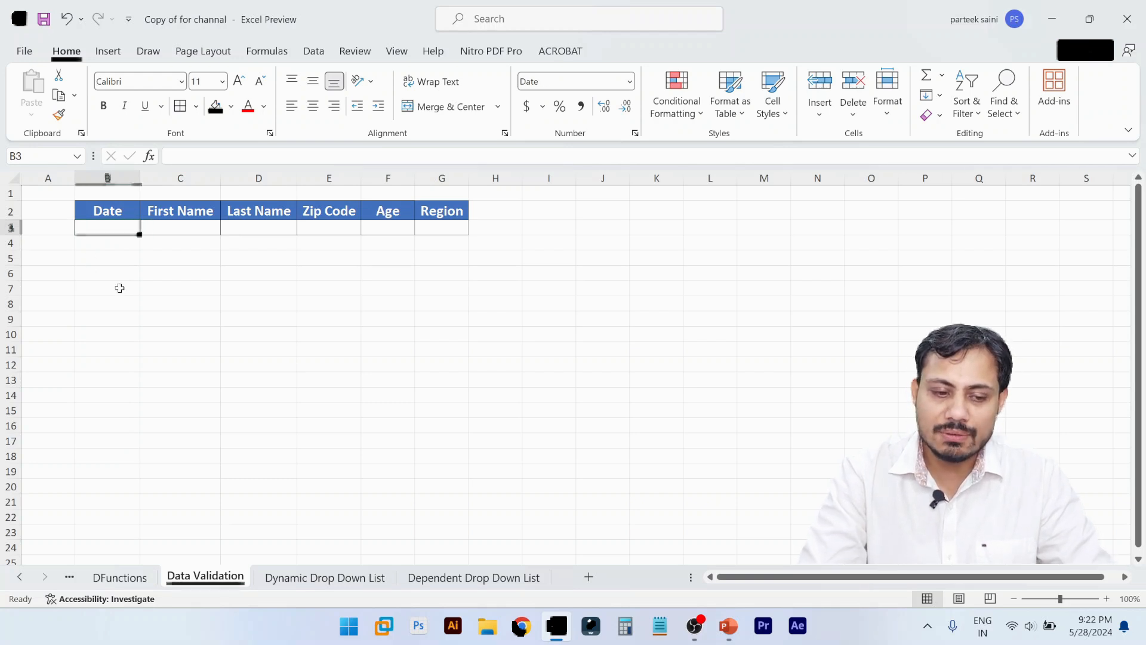
pyautogui.hotkey('shift', 'Down')
pyautogui.hotkey('shift', 'Down')
pyautogui.hotkey('shift', 'Down')
pyautogui.hotkey('shift', 'Down')
pyautogui.hotkey('shift', 'Down')
pyautogui.hotkey('shift', 'Down')
pyautogui.hotkey('shift', 'Down')
pyautogui.hotkey('shift', 'Down')
pyautogui.hotkey('shift', 'Down')
pyautogui.hotkey('shift', 'Down')
pyautogui.hotkey('shift', 'Down')
pyautogui.hotkey('shift', 'Down')
pyautogui.hotkey('shift', 'Down')
pyautogui.hotkey('shift', 'Down')
pyautogui.hotkey('shift', 'Down')
pyautogui.hotkey('shift', 'Down')
pyautogui.hotkey('shift', 'Down')
pyautogui.hotkey('shift', 'Down')
pyautogui.hotkey('shift', 'Down')
pyautogui.hotkey('shift', 'Down')
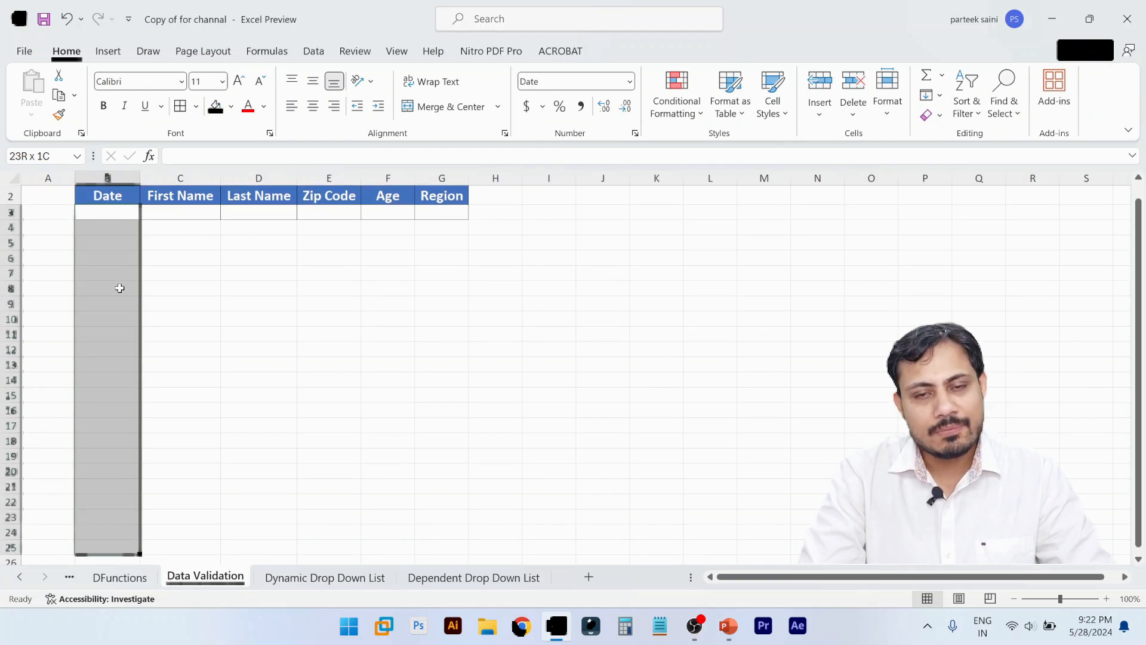
pyautogui.press('Up')
pyautogui.press('Up')
pyautogui.press('Down')
pyautogui.press('Down')
pyautogui.hotkey('ctrl', 'shift', 'Right')
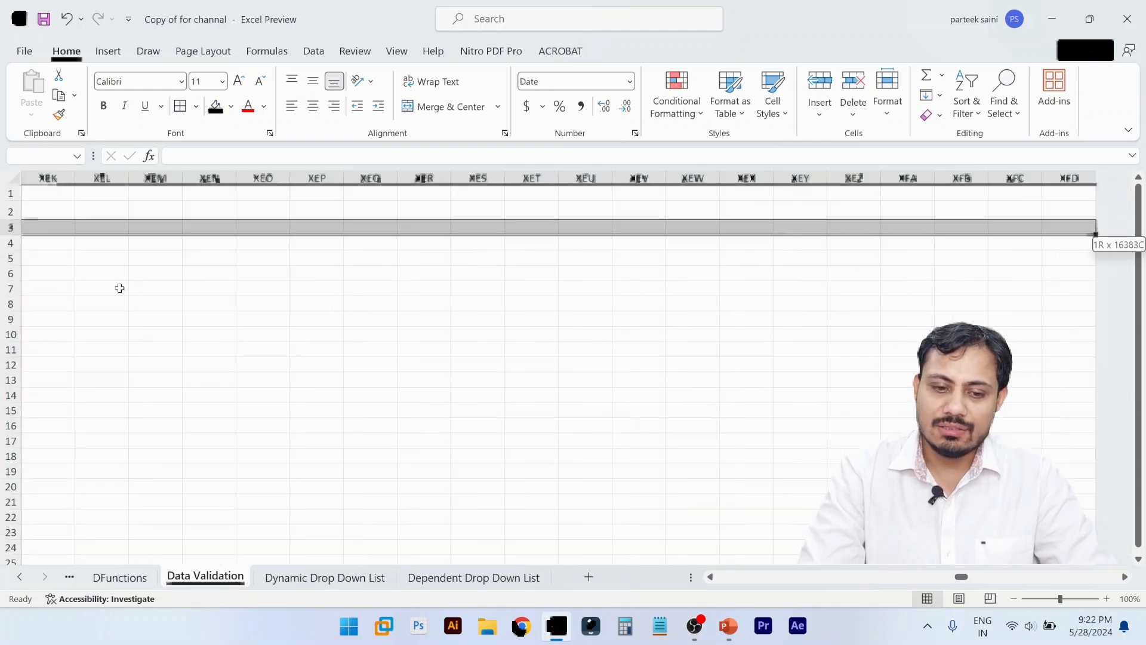
pyautogui.hotkey('ctrl', 'shift', 'Left')
# - Apply all borders to the entry range B3:G20 under the Date to Region headers
pyautogui.hotkey('shift', 'Right')
pyautogui.hotkey('shift', 'Right')
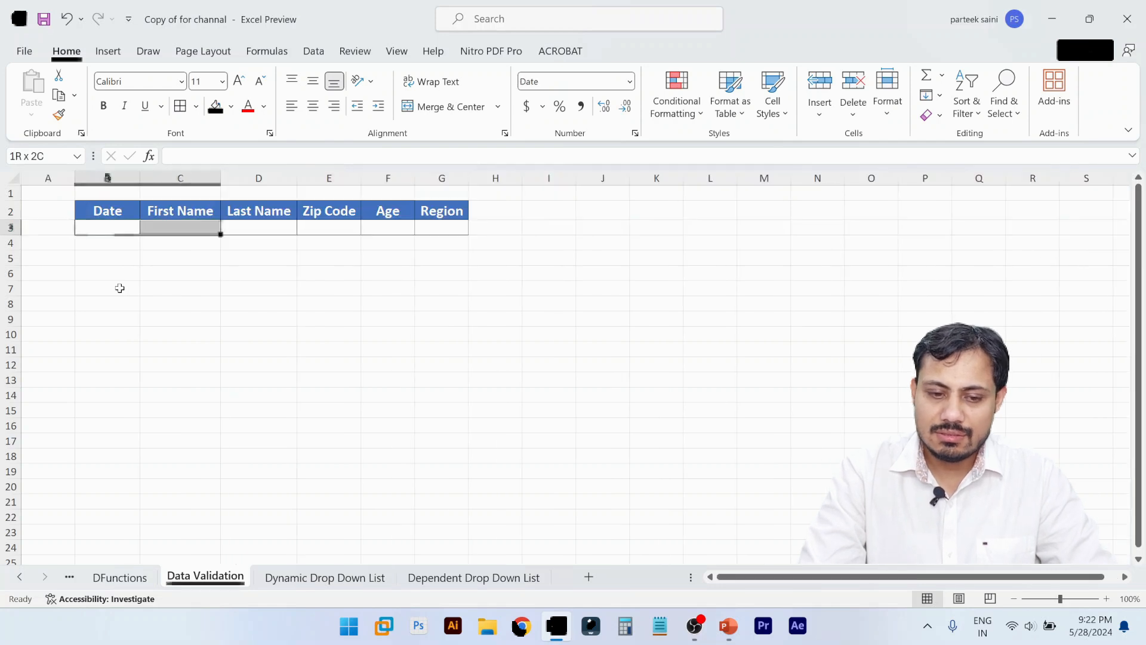
pyautogui.hotkey('shift', 'Right')
pyautogui.hotkey('shift', 'Right')
pyautogui.hotkey('shift', 'Right')
pyautogui.hotkey('shift', 'Right')
pyautogui.hotkey('shift', 'Down')
pyautogui.hotkey('shift', 'Down')
pyautogui.hotkey('shift', 'Down')
pyautogui.hotkey('shift', 'Down')
pyautogui.hotkey('shift', 'Down')
pyautogui.hotkey('shift', 'Down')
pyautogui.hotkey('shift', 'Down')
pyautogui.hotkey('shift', 'Down')
pyautogui.hotkey('shift', 'Down')
pyautogui.hotkey('shift', 'Down')
pyautogui.hotkey('shift', 'Down')
pyautogui.hotkey('shift', 'Down')
pyautogui.hotkey('shift', 'Down')
pyautogui.hotkey('shift', 'Down')
pyautogui.hotkey('shift', 'Down')
pyautogui.hotkey('shift', 'Down')
pyautogui.hotkey('shift', 'Down')
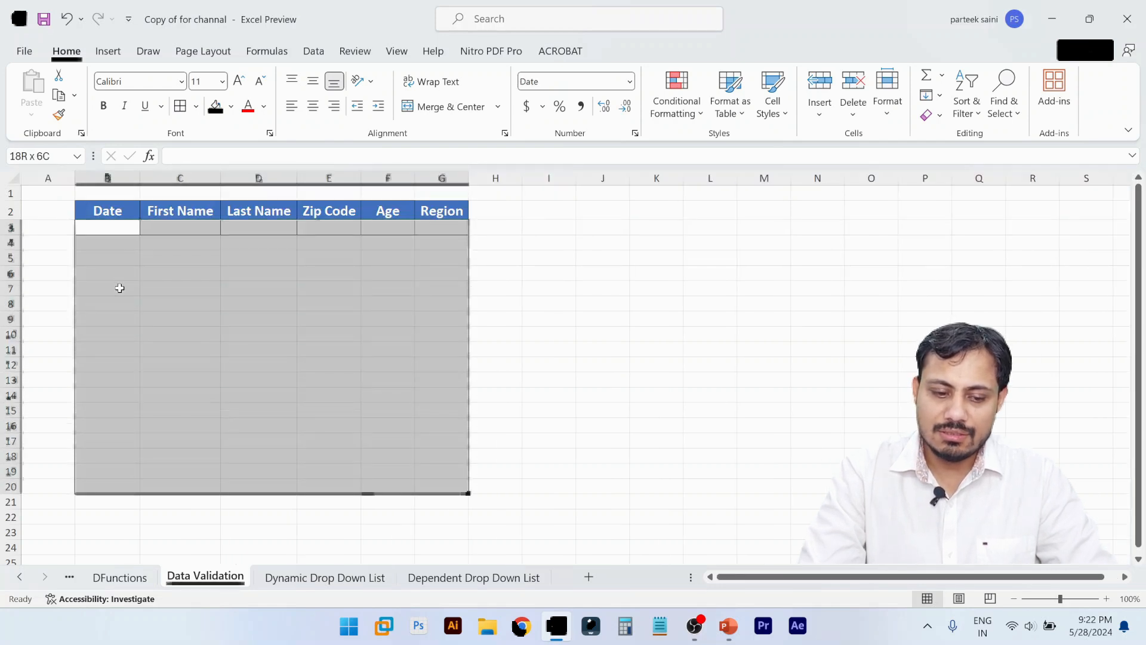
pyautogui.hotkey('alt', 'h')
pyautogui.press('b')
pyautogui.press('a')
pyautogui.press('Right')
pyautogui.press('Left')
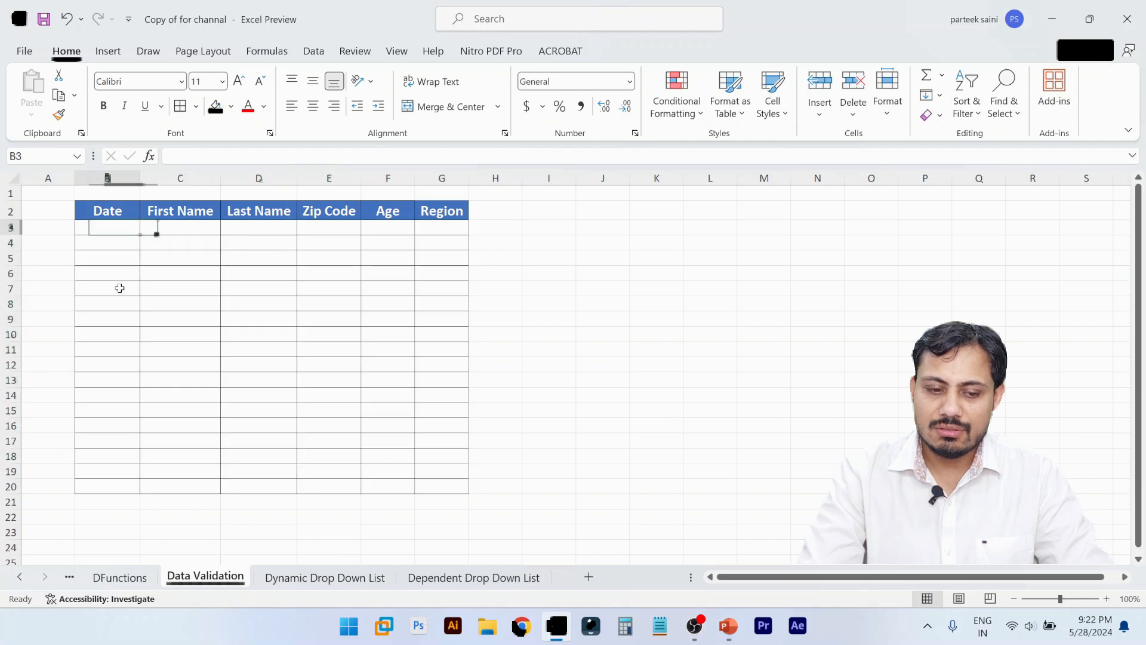
pyautogui.press('Down')
pyautogui.press('Up')
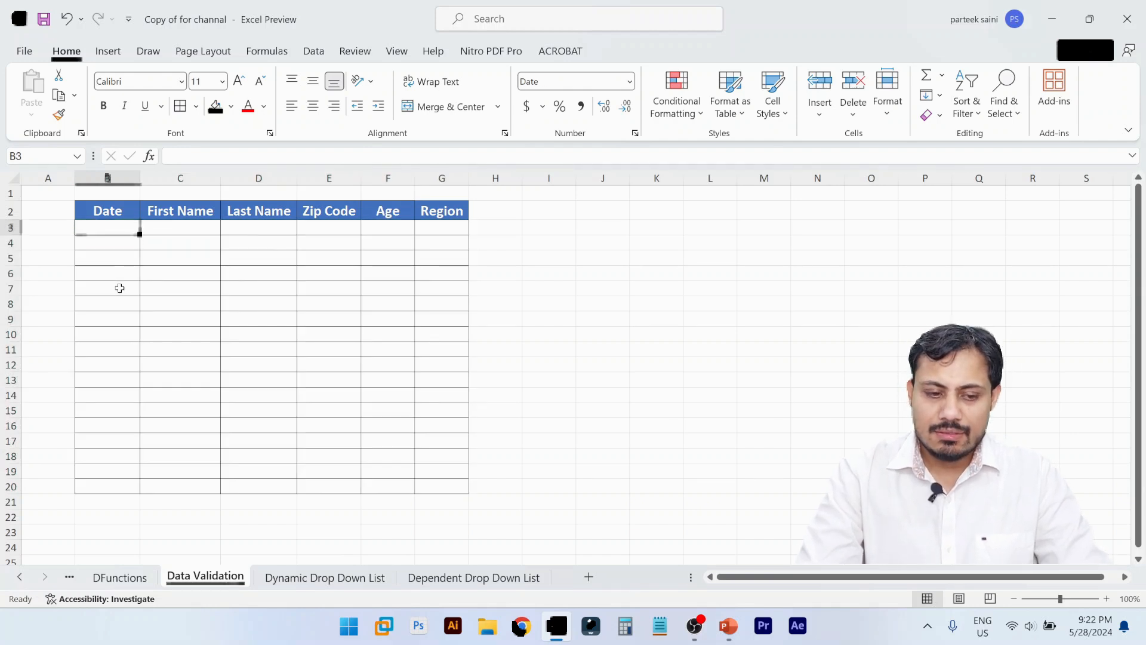
# - Set up data validation for the Date cells B3:B20 to allow dates between two limits, with start date 01/01/2024
pyautogui.hotkey('shift', 'Down')
pyautogui.hotkey('shift', 'Down')
pyautogui.hotkey('shift', 'Down')
pyautogui.hotkey('shift', 'Down')
pyautogui.hotkey('shift', 'Down')
pyautogui.hotkey('shift', 'Down')
pyautogui.hotkey('shift', 'Down')
pyautogui.hotkey('shift', 'Down')
pyautogui.hotkey('shift', 'Down')
pyautogui.hotkey('shift', 'Down')
pyautogui.hotkey('shift', 'Down')
pyautogui.hotkey('shift', 'Down')
pyautogui.hotkey('shift', 'Down')
pyautogui.hotkey('shift', 'Down')
pyautogui.hotkey('shift', 'Down')
pyautogui.hotkey('shift', 'Down')
pyautogui.hotkey('shift', 'Down')
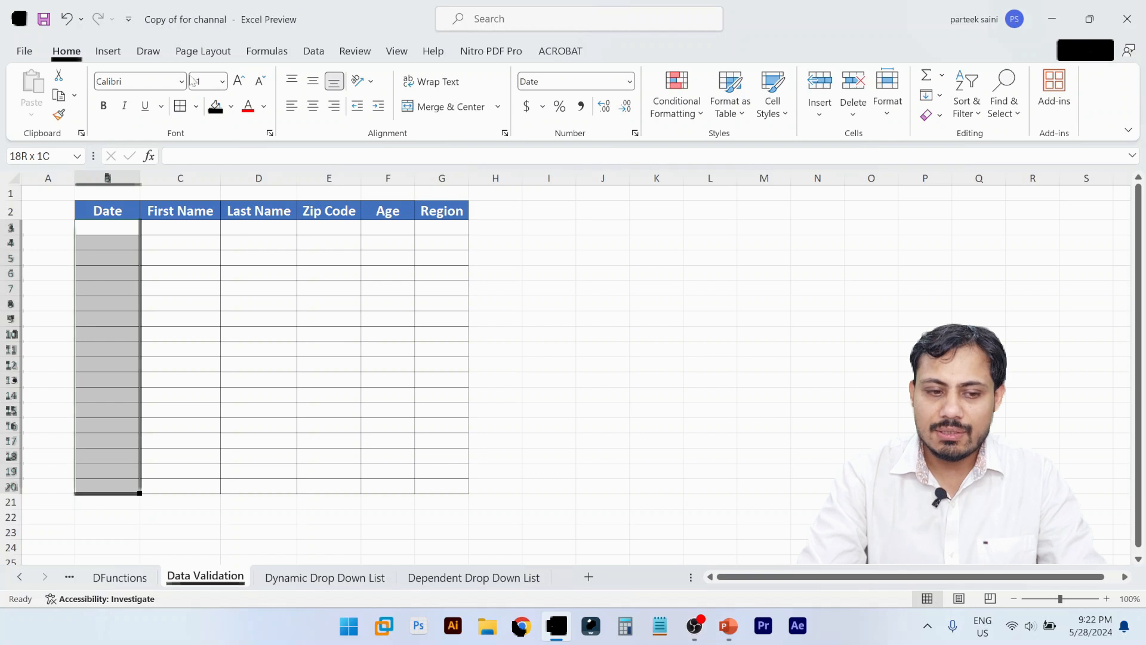
pyautogui.click(312, 51)
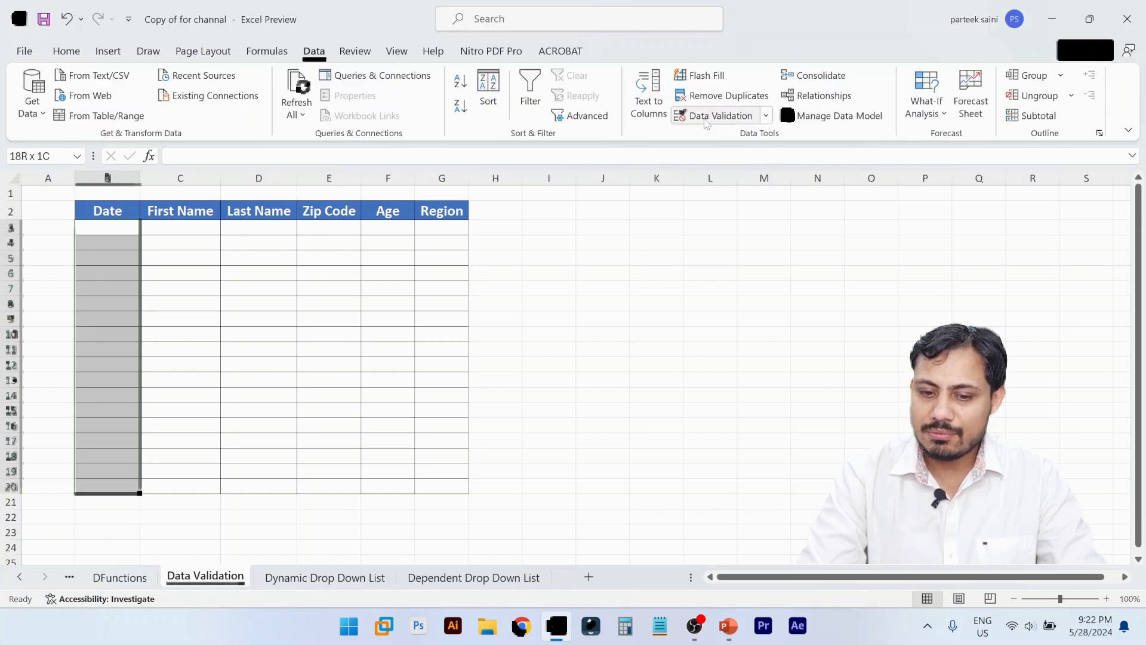
pyautogui.click(703, 117)
pyautogui.moveTo(197, 269); pyautogui.dragTo(615, 222)
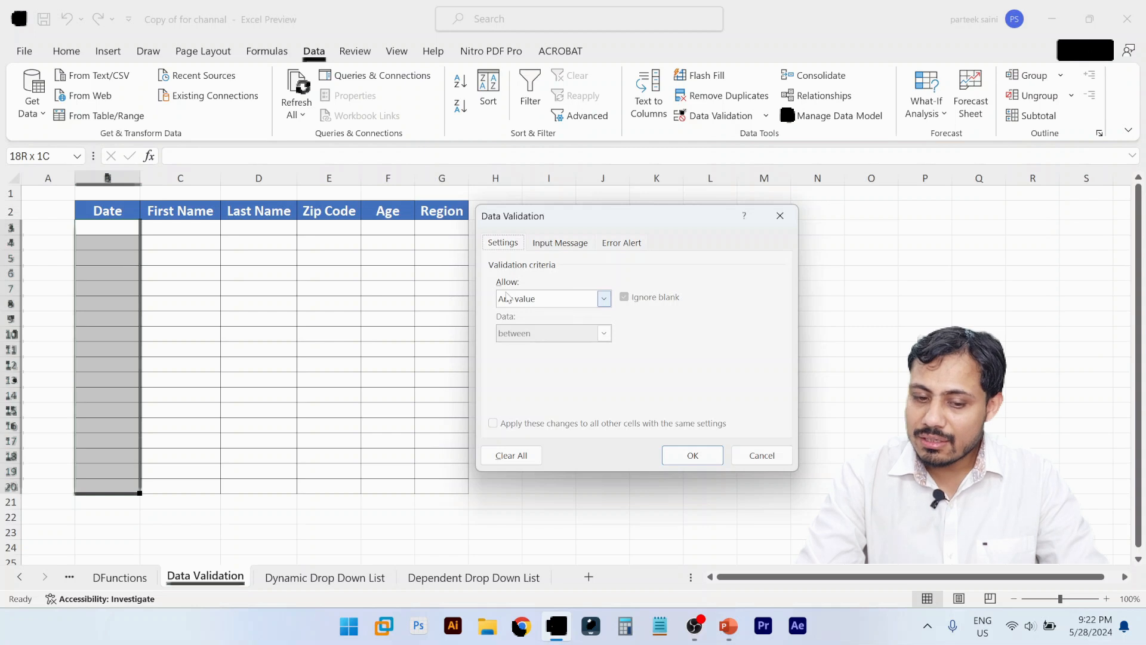
pyautogui.click(604, 299)
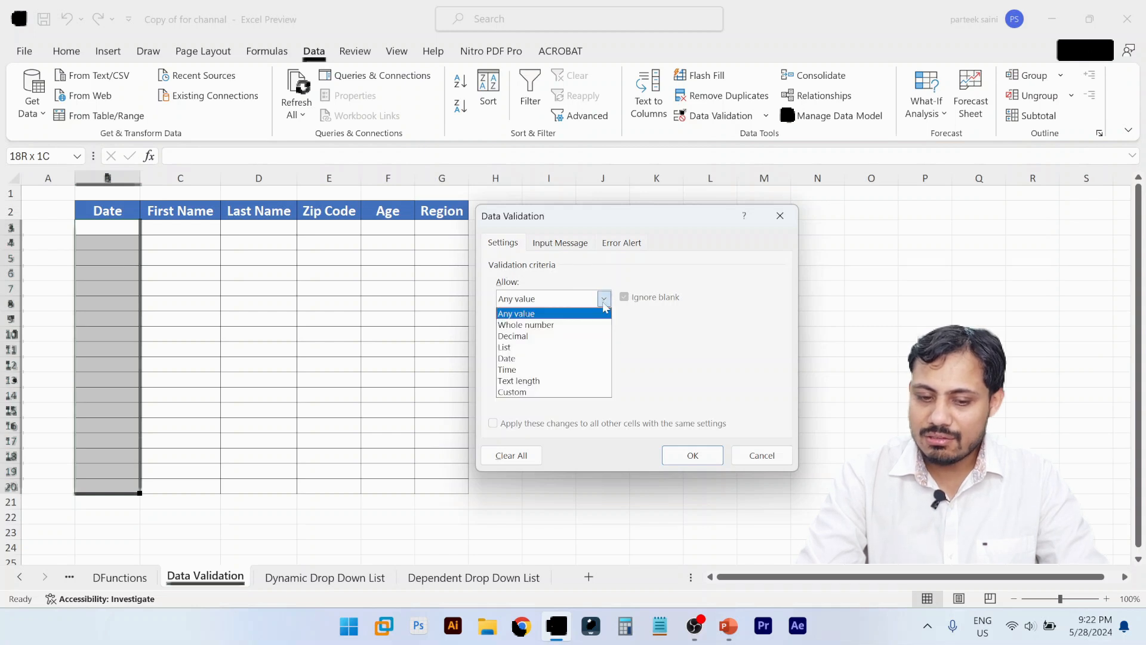
pyautogui.click(524, 359)
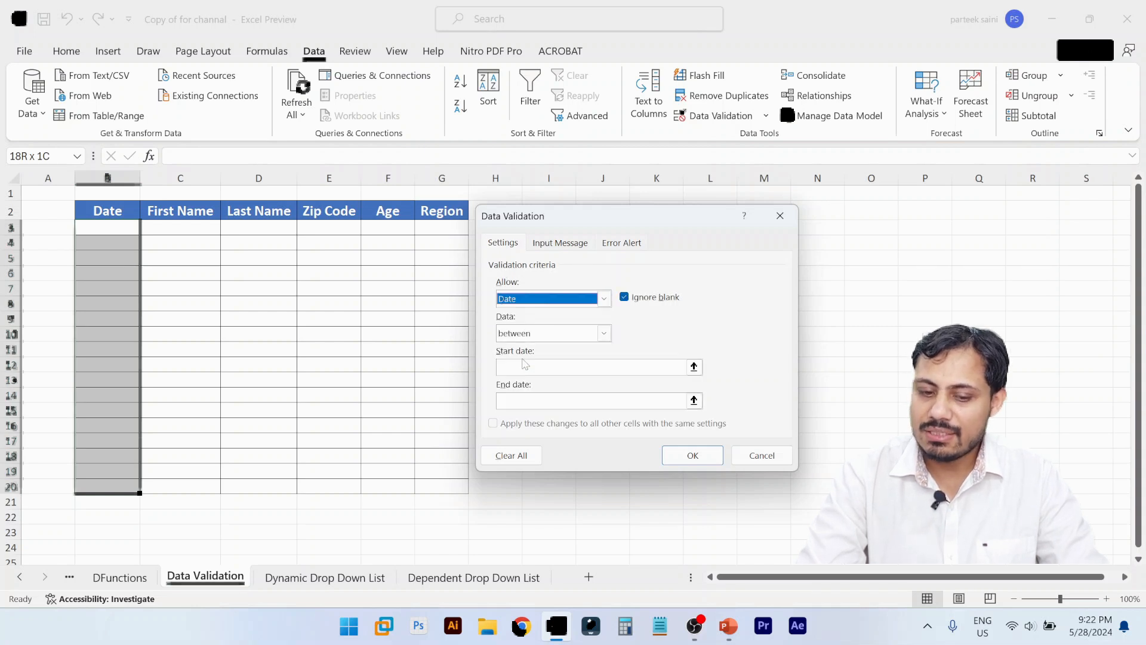
pyautogui.click(604, 334)
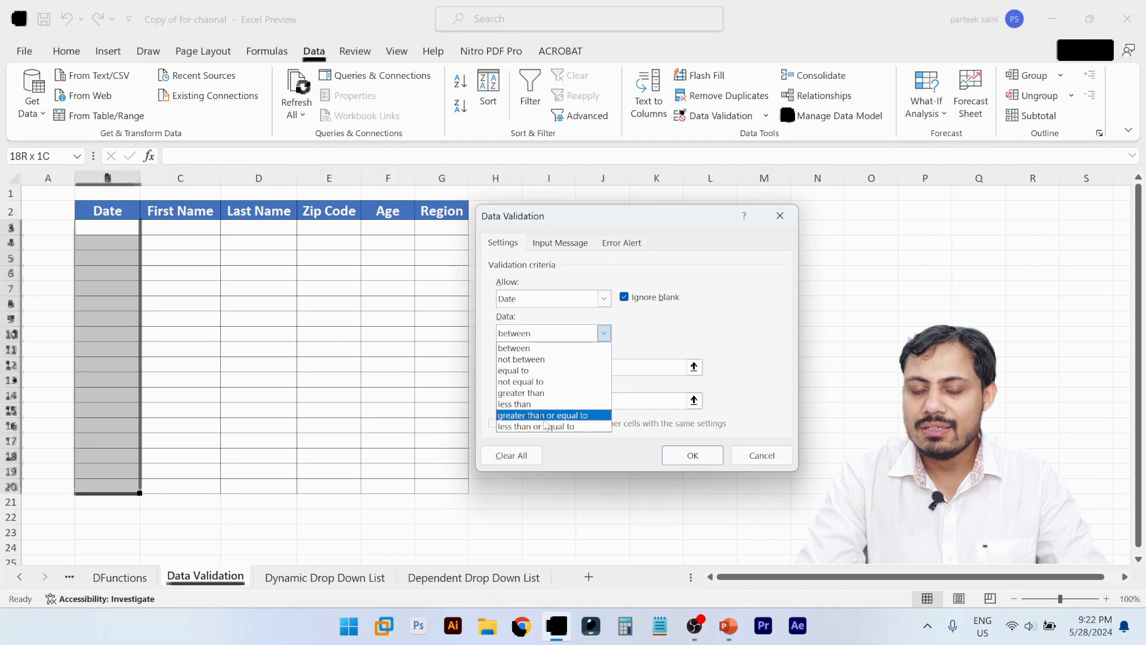
pyautogui.click(525, 348)
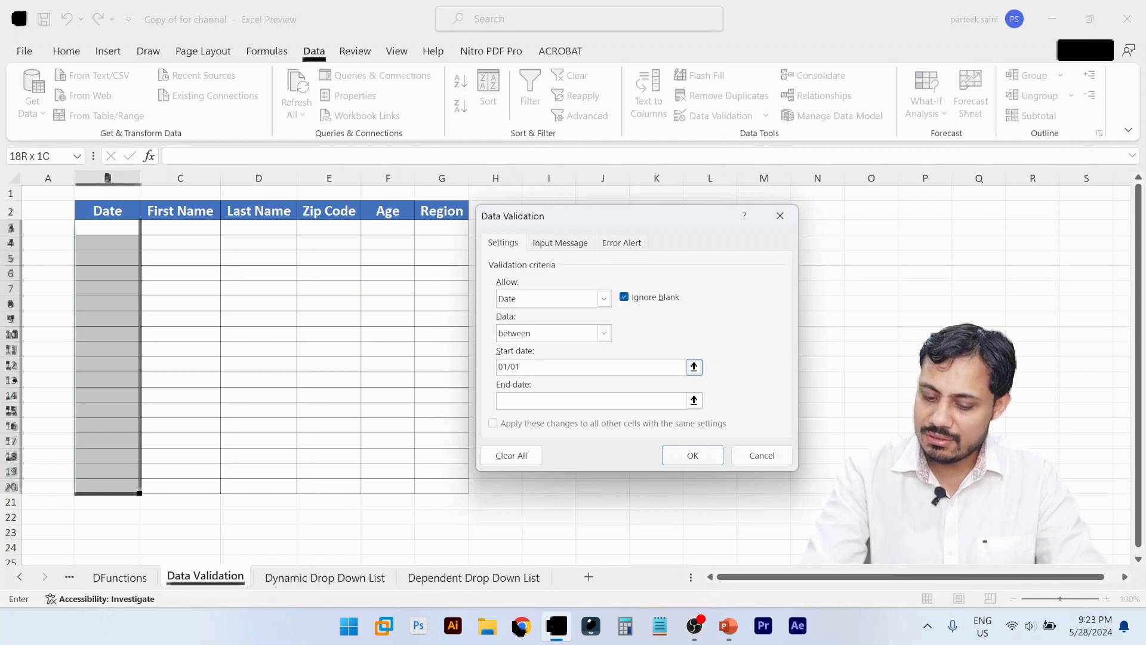
pyautogui.write('01/01/2024')
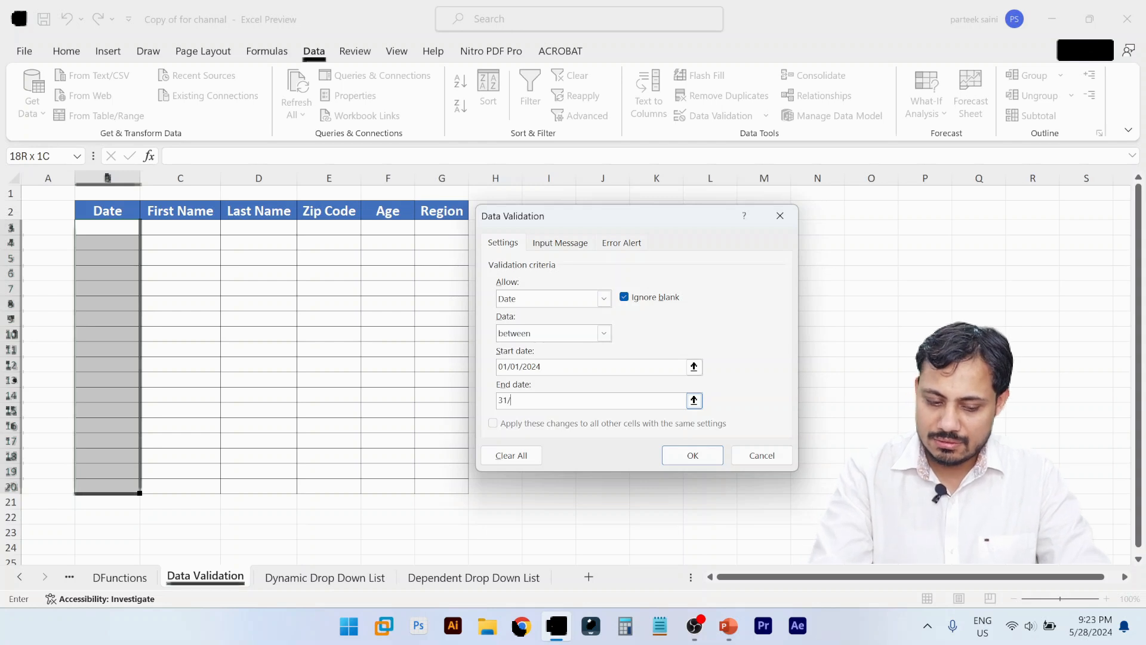
# - Try to apply the date validation rule with the end date 31/12/2024
pyautogui.write('31/12/2024')
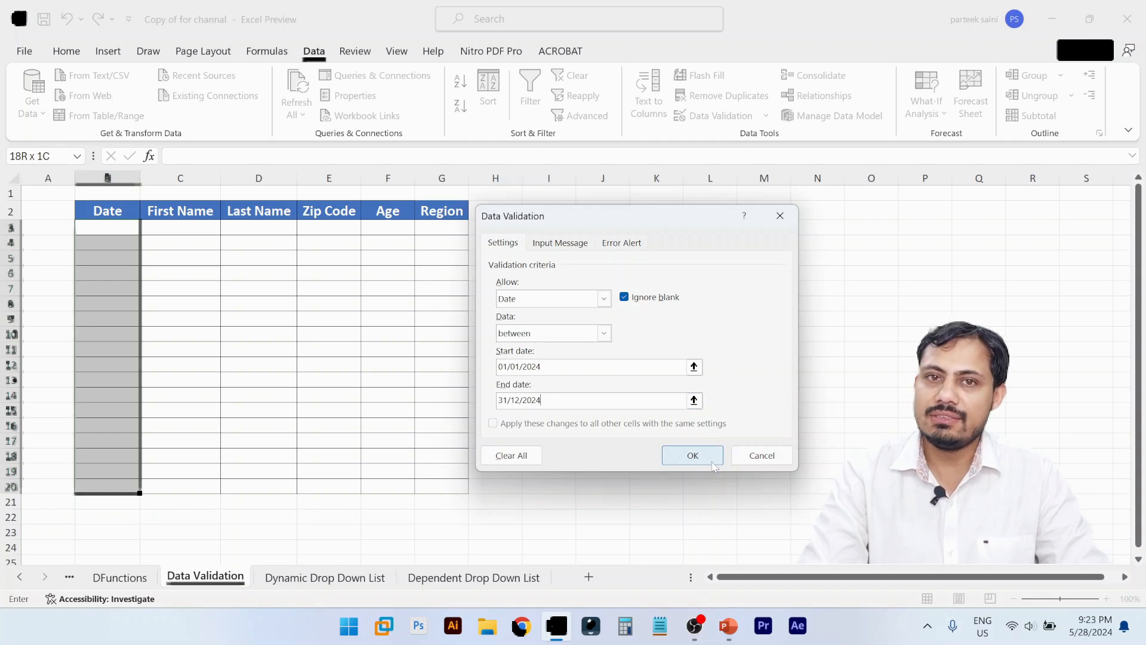
pyautogui.click(713, 464)
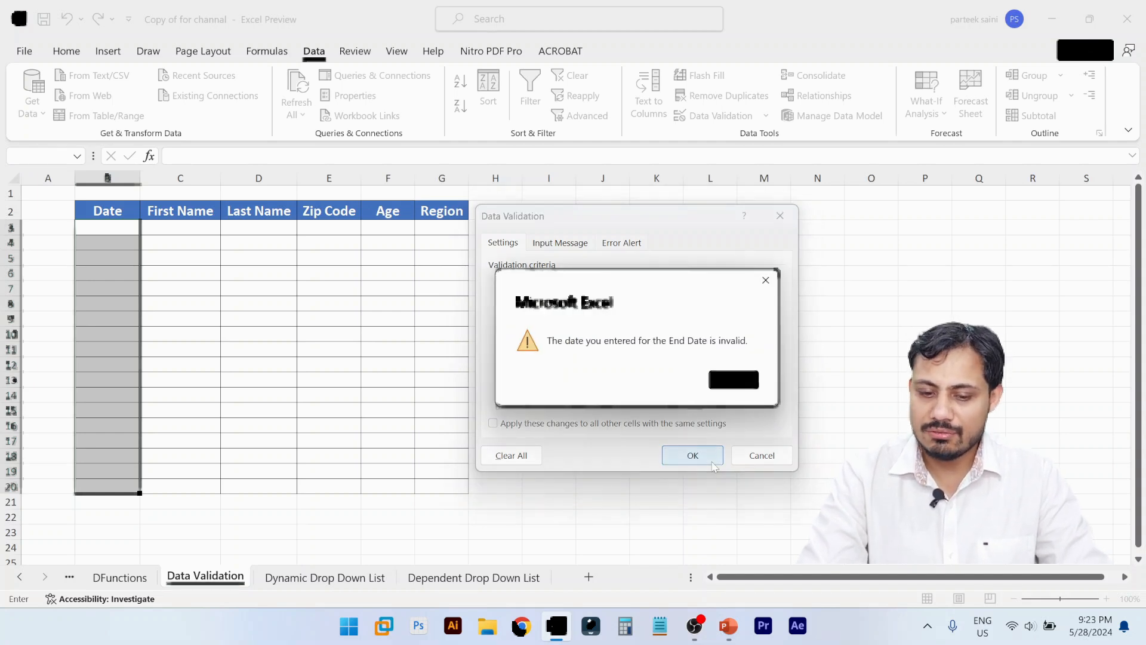
pyautogui.click(744, 383)
pyautogui.press('Right')
pyautogui.press('Right')
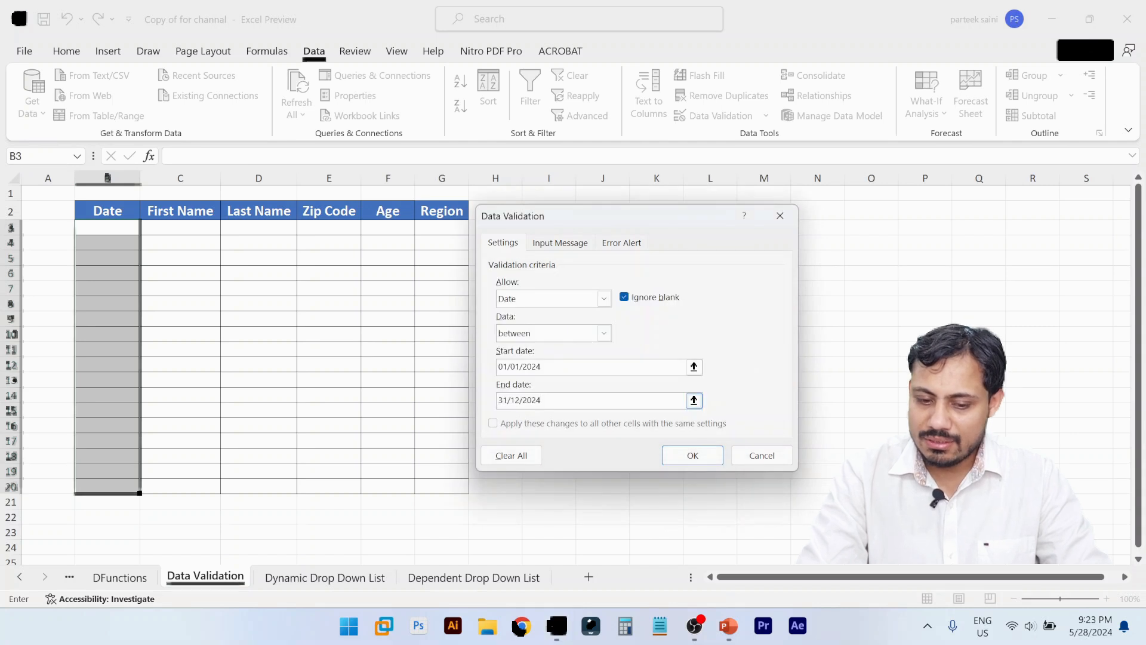
pyautogui.press('Left')
pyautogui.hotkey('ctrl', 'a')
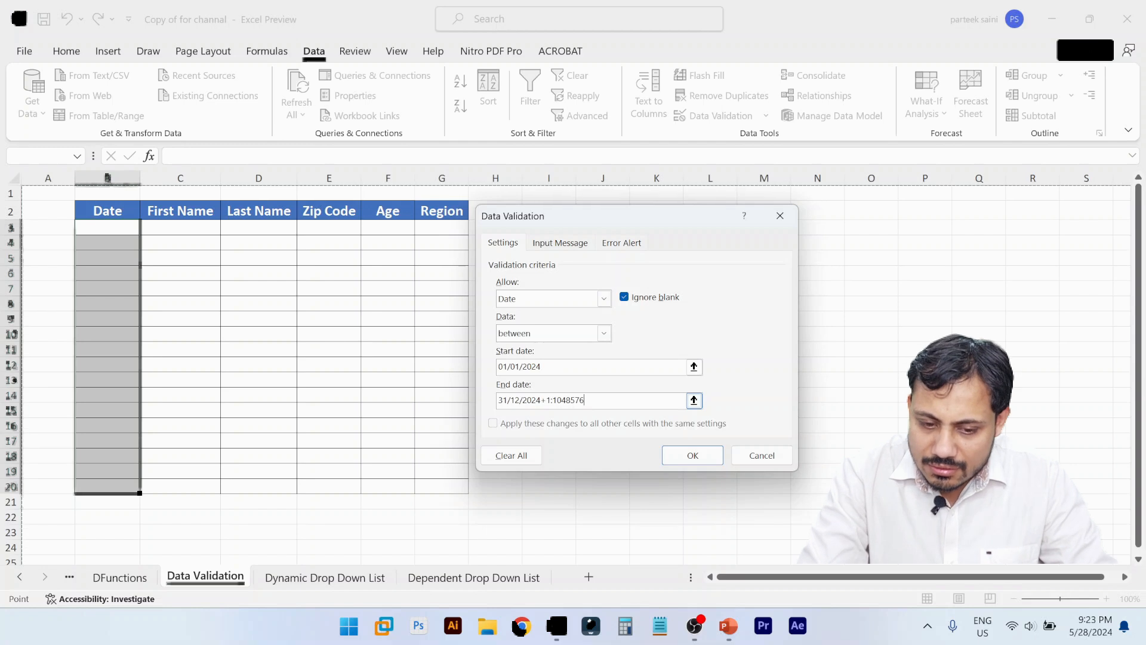
# - Set the validation rule's end date to 12/31/2024
pyautogui.press('BackSpace')
pyautogui.press('BackSpace')
pyautogui.press('BackSpace')
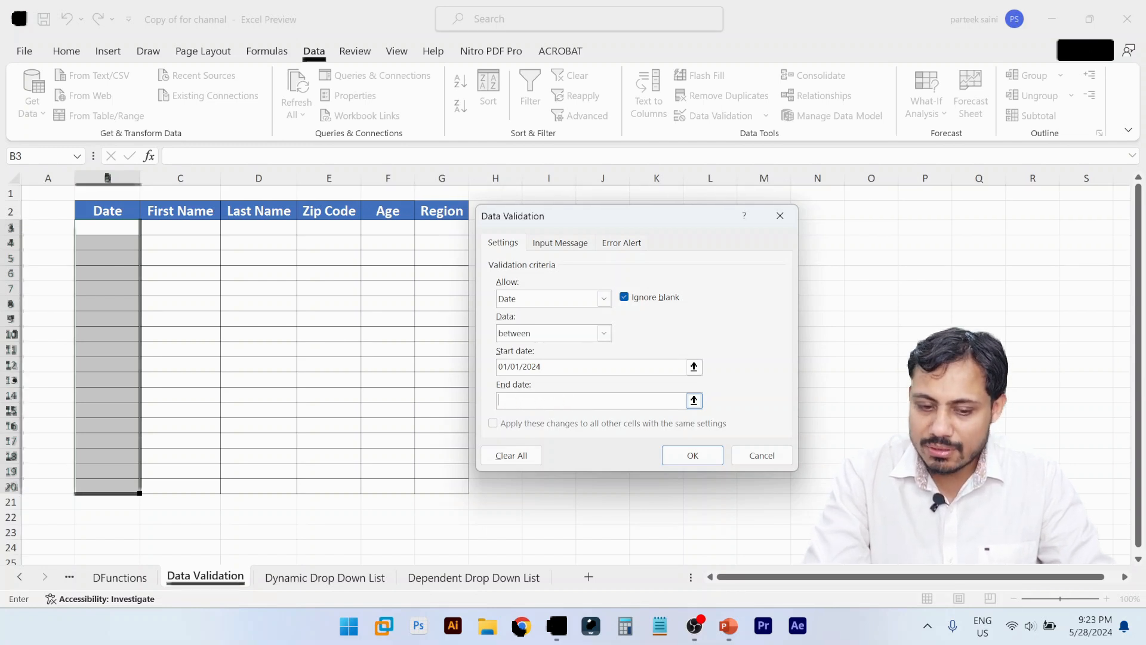
pyautogui.write('12/31')
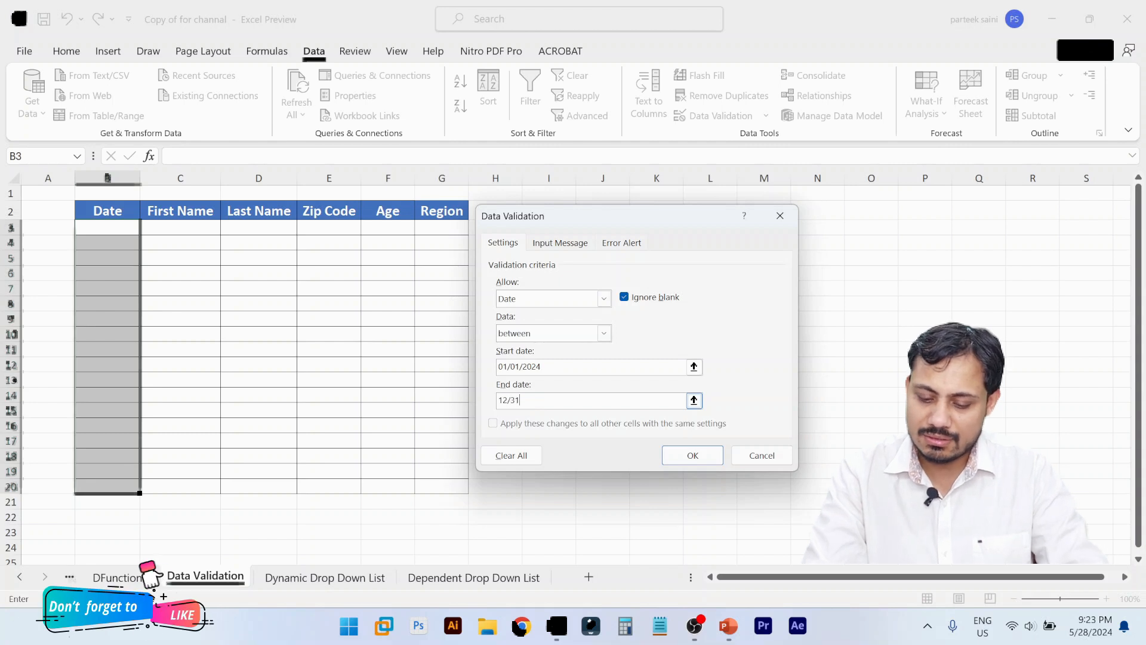
pyautogui.write('/2024')
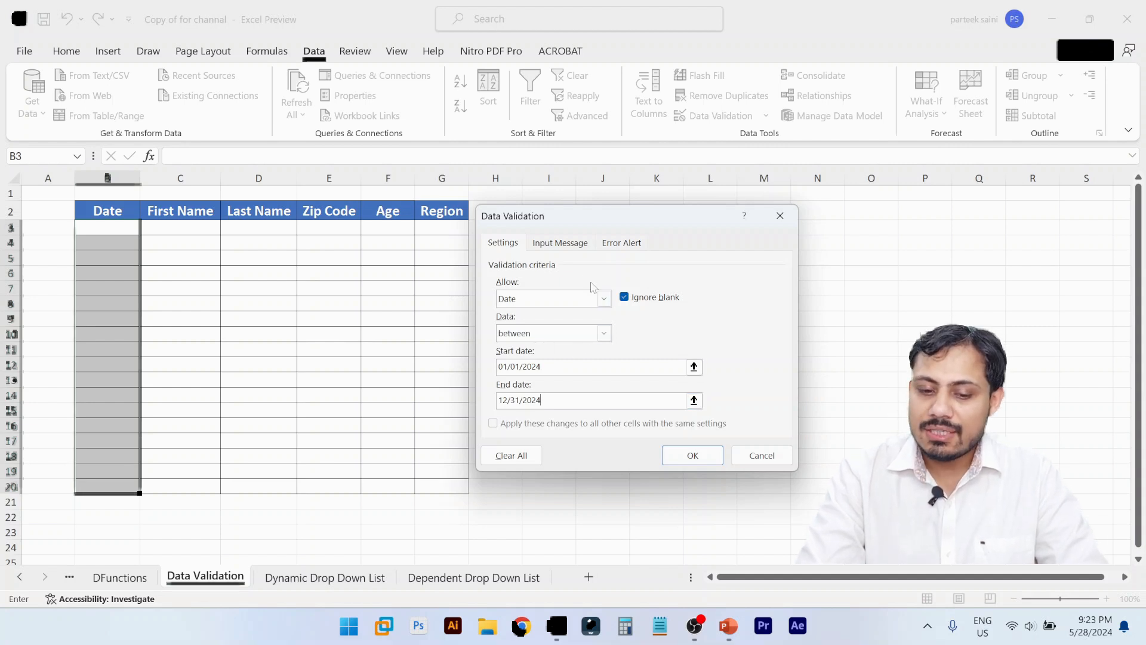
# - Add an input message titled "Date" reading "Please enter date in MM/DD/YYYY." to the date rule and apply the validation
pyautogui.click(561, 244)
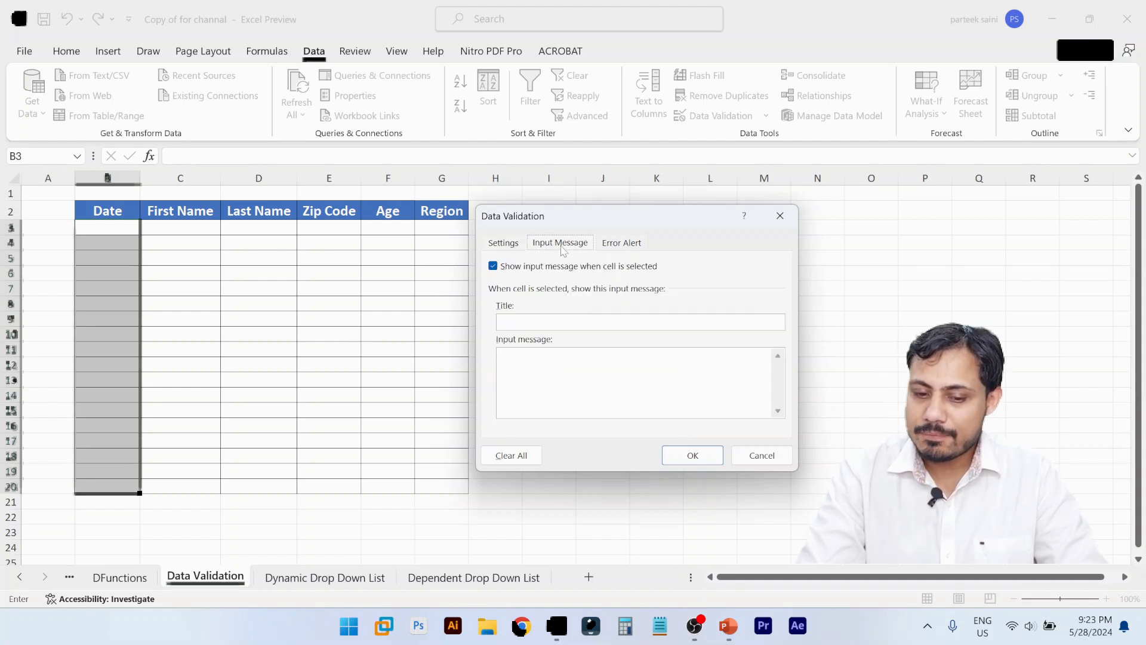
pyautogui.click(501, 321)
pyautogui.write('Date')
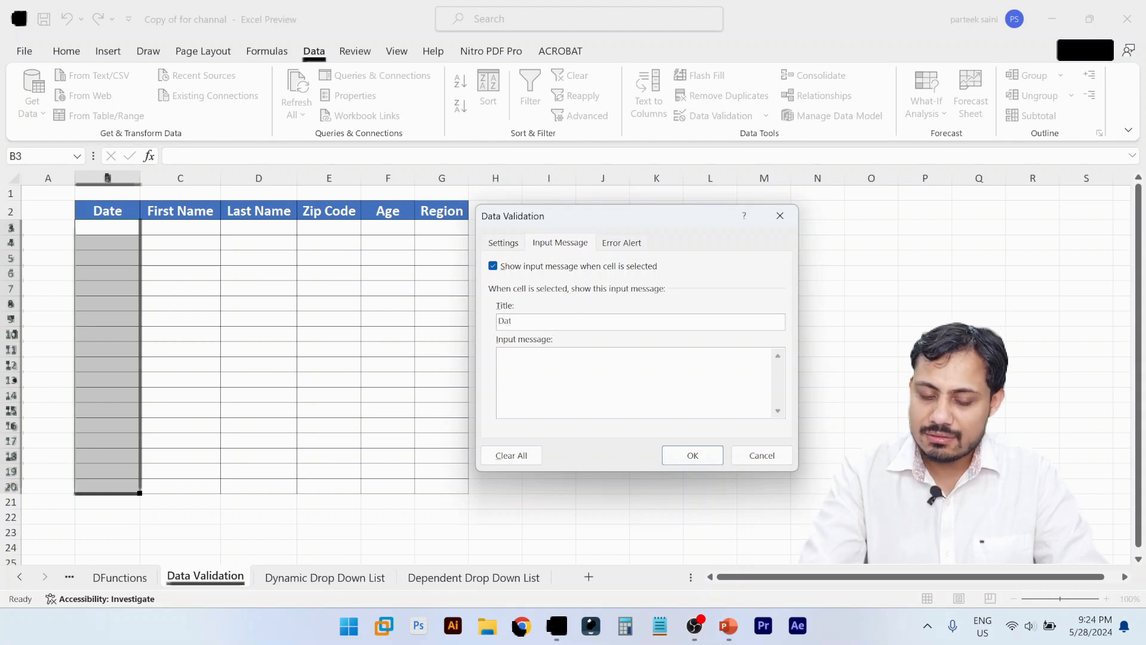
pyautogui.click(543, 375)
pyautogui.write('Please enter date')
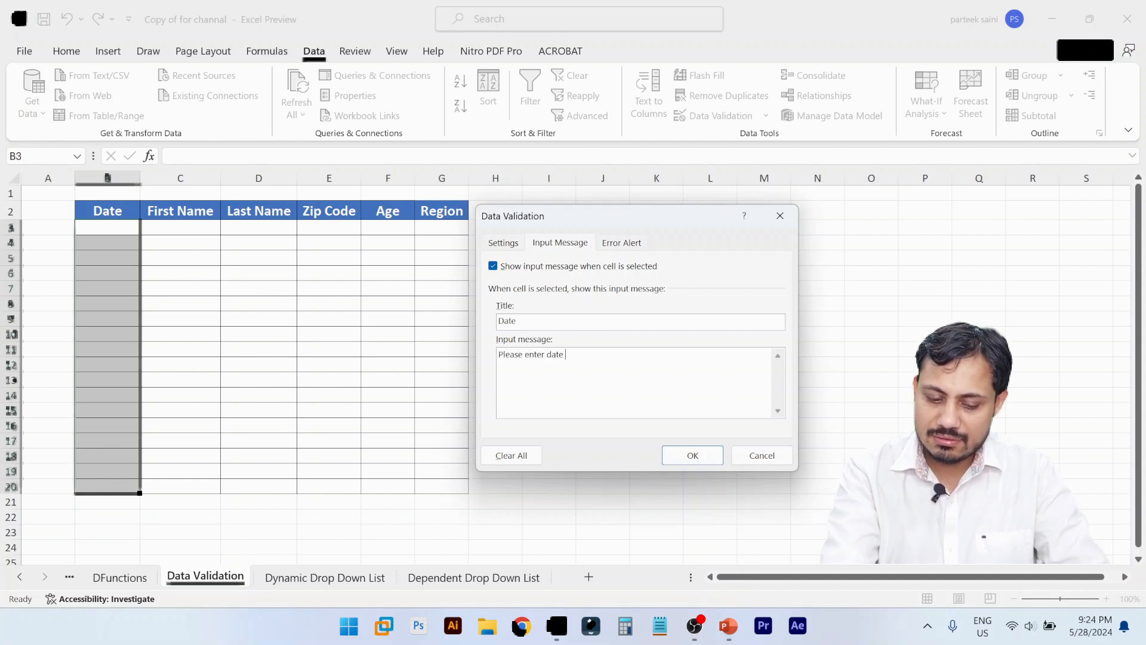
pyautogui.write(' in')
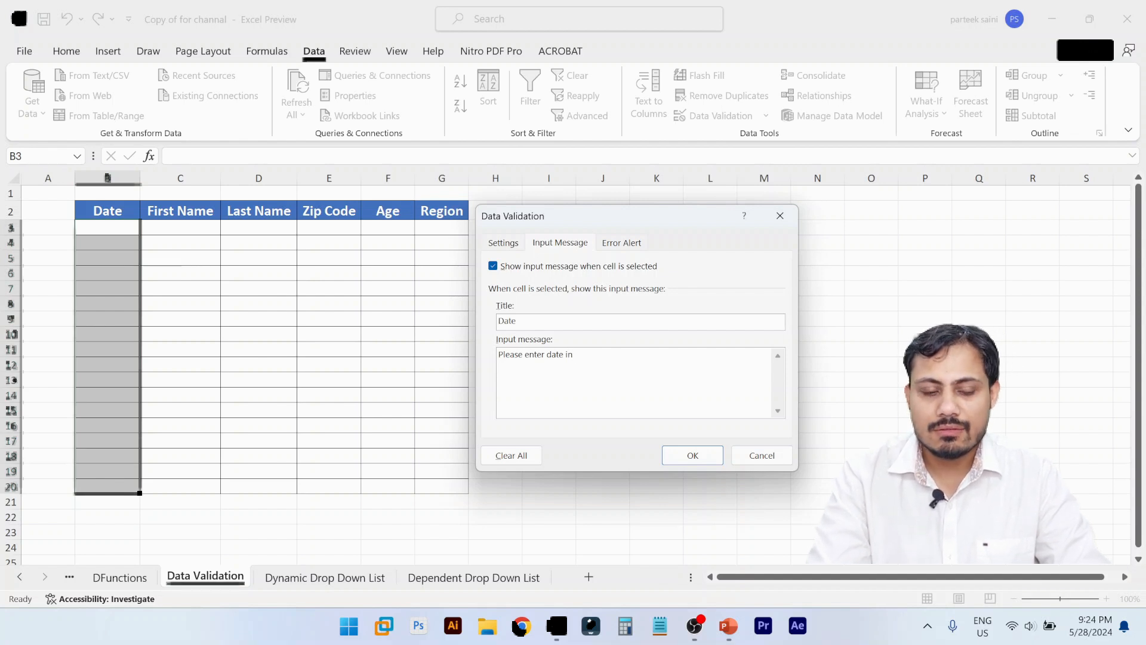
pyautogui.click(509, 247)
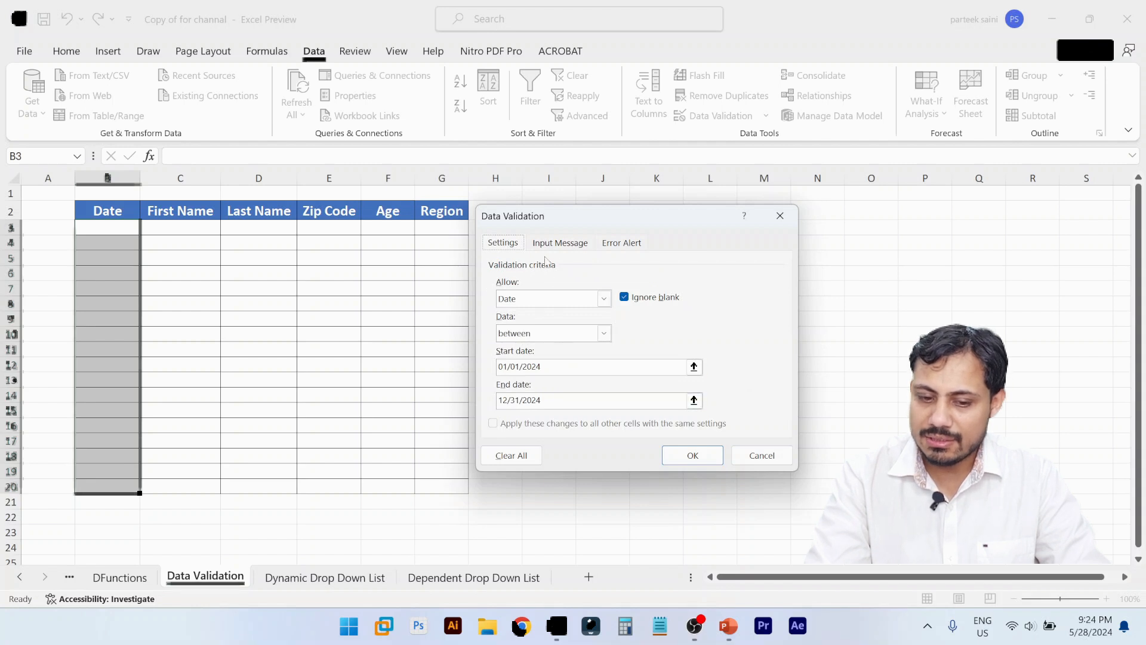
pyautogui.click(560, 242)
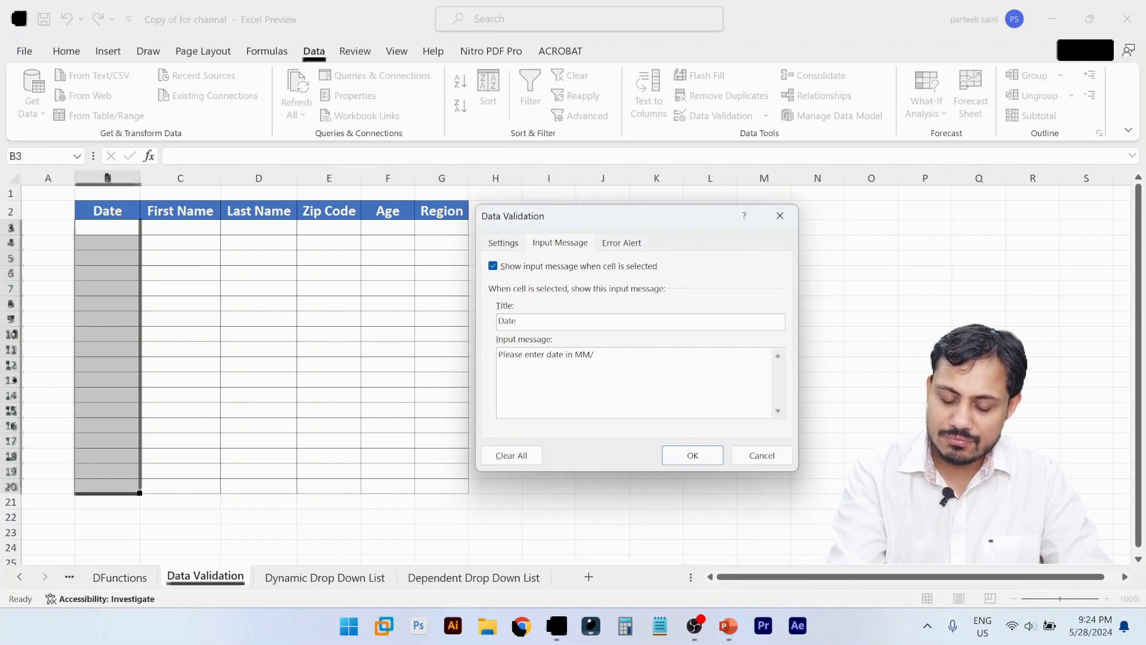
pyautogui.write('DD')
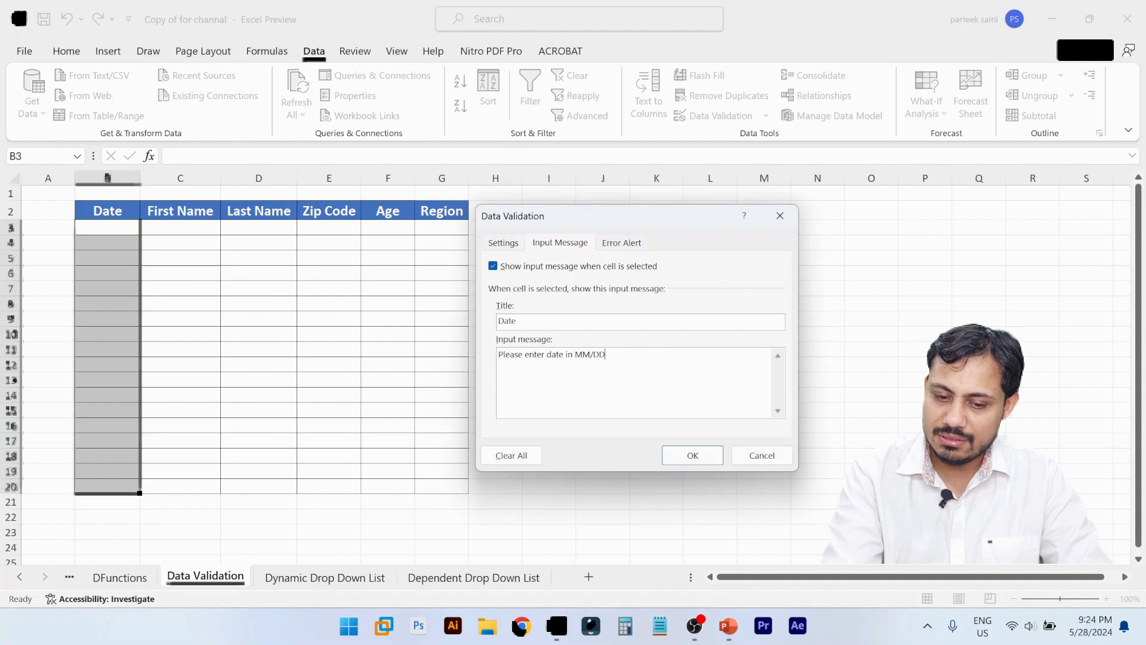
pyautogui.write('/YYYY.')
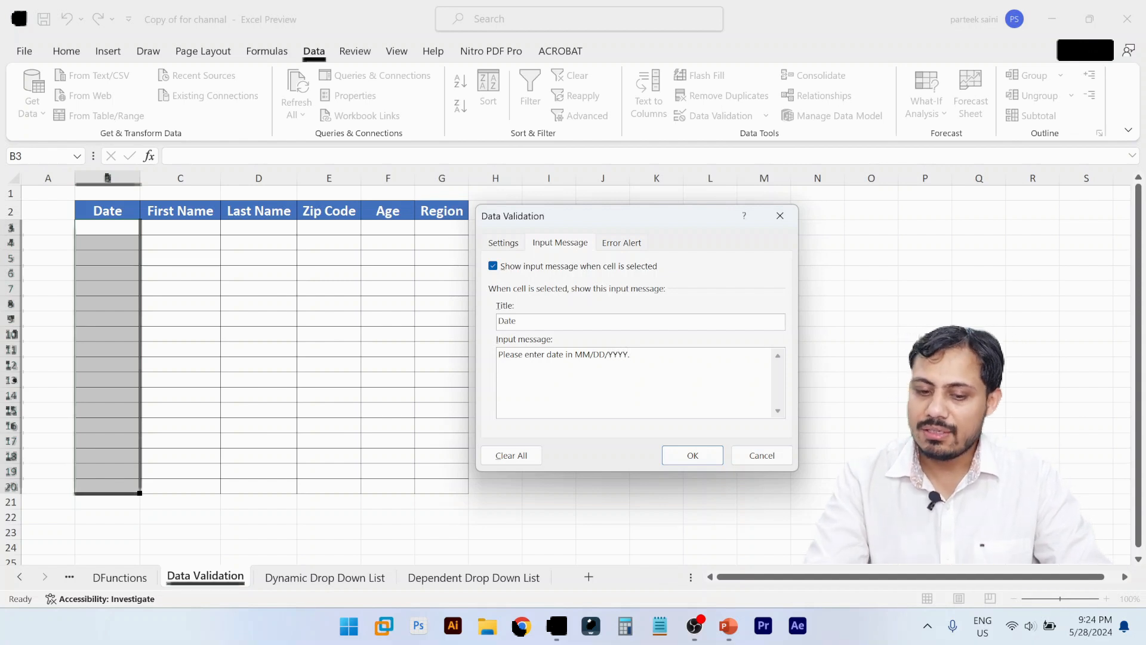
pyautogui.click(688, 457)
# - Select Date cells to bring up the input message and enter the current date, 5/28/2024, in B6
pyautogui.click(431, 389)
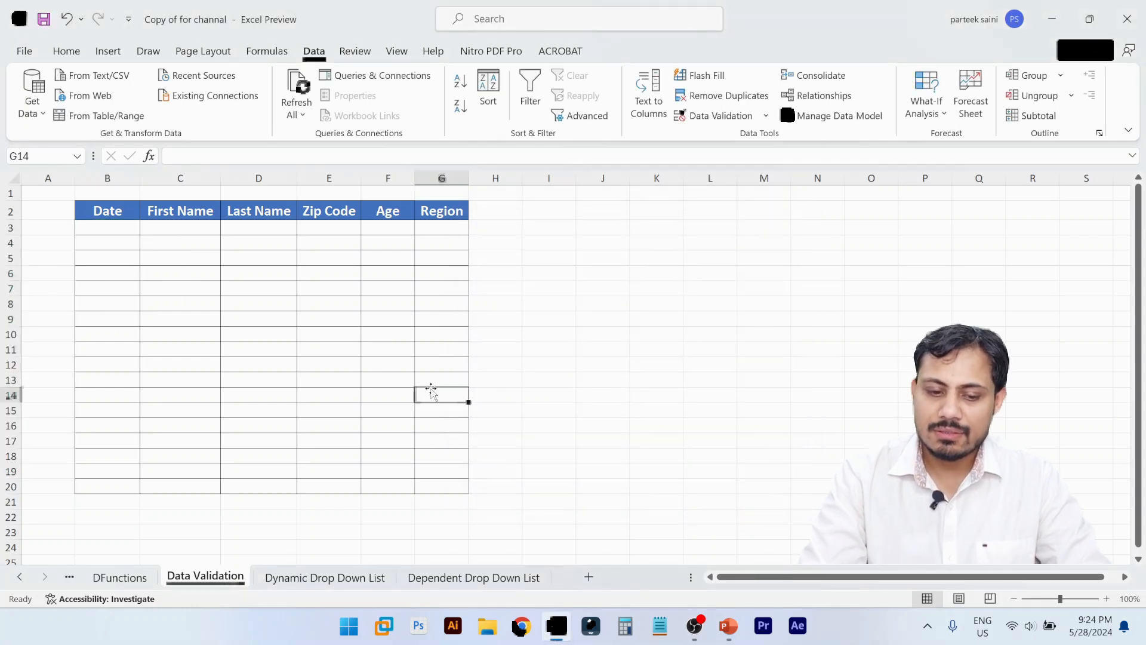
pyautogui.click(588, 378)
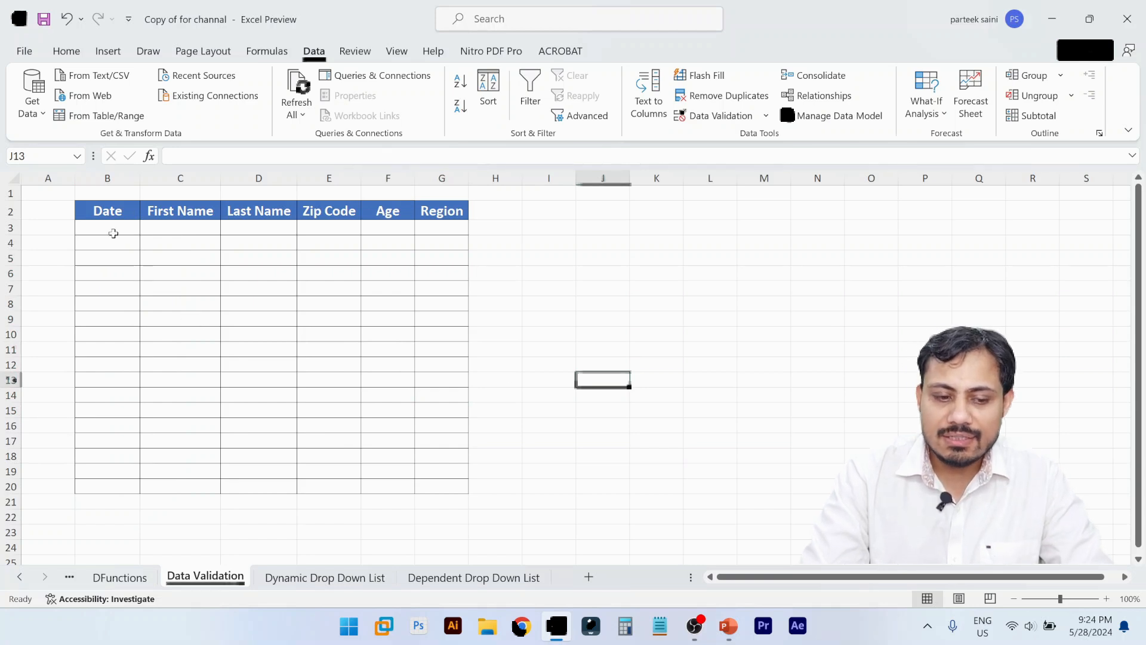
pyautogui.click(114, 233)
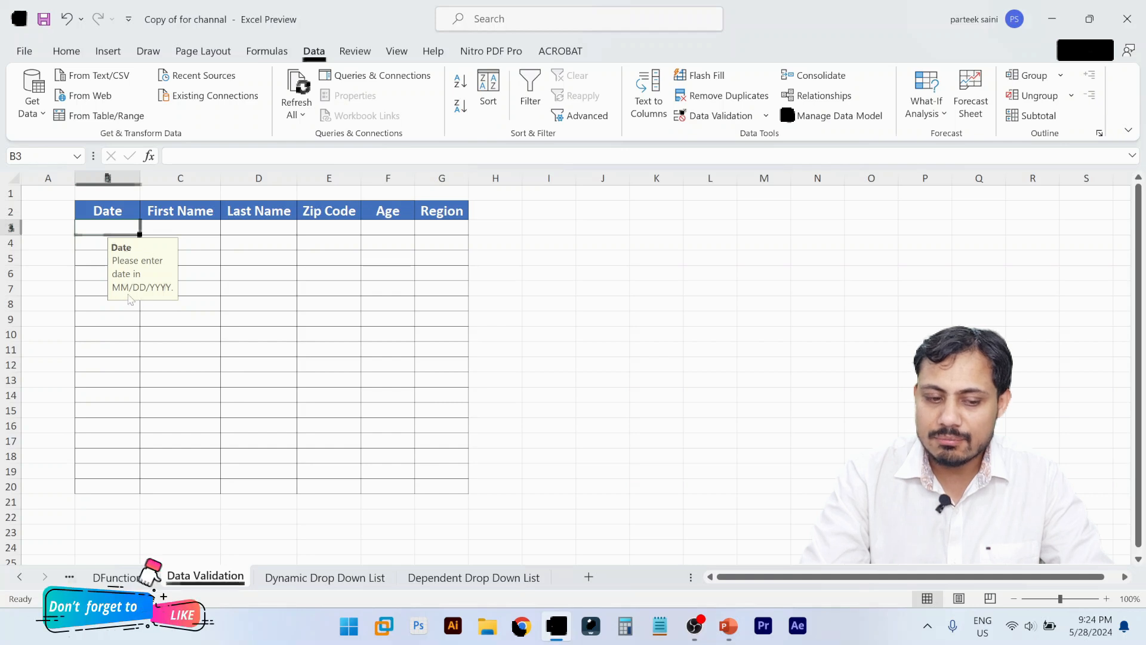
pyautogui.click(89, 277)
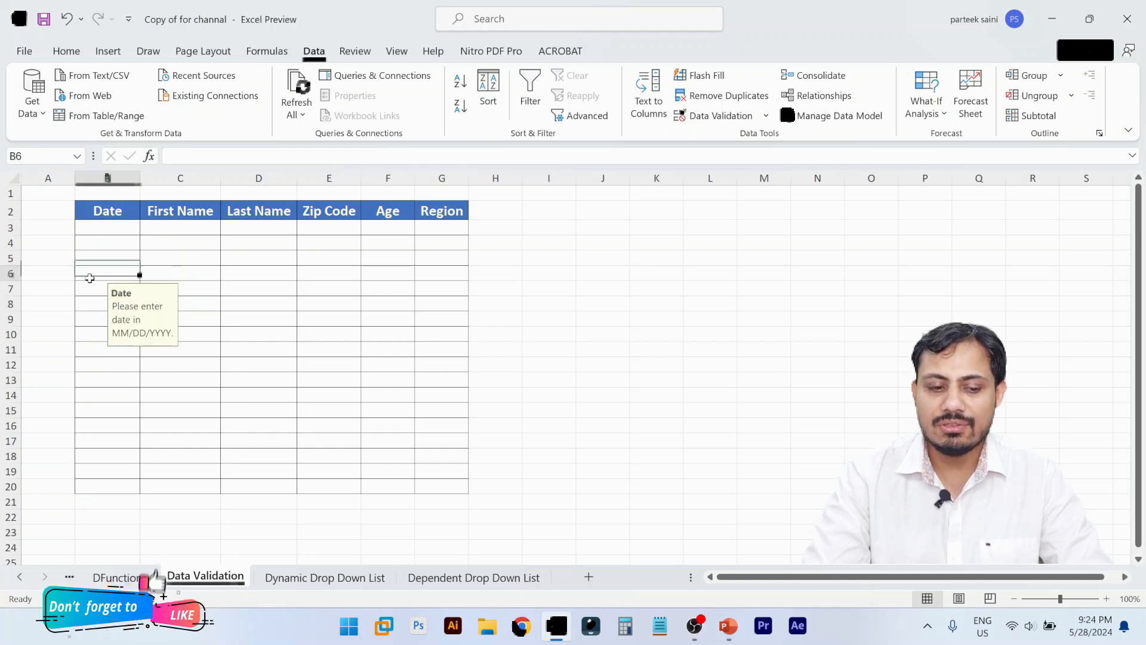
pyautogui.hotkey('ctrl', ';')
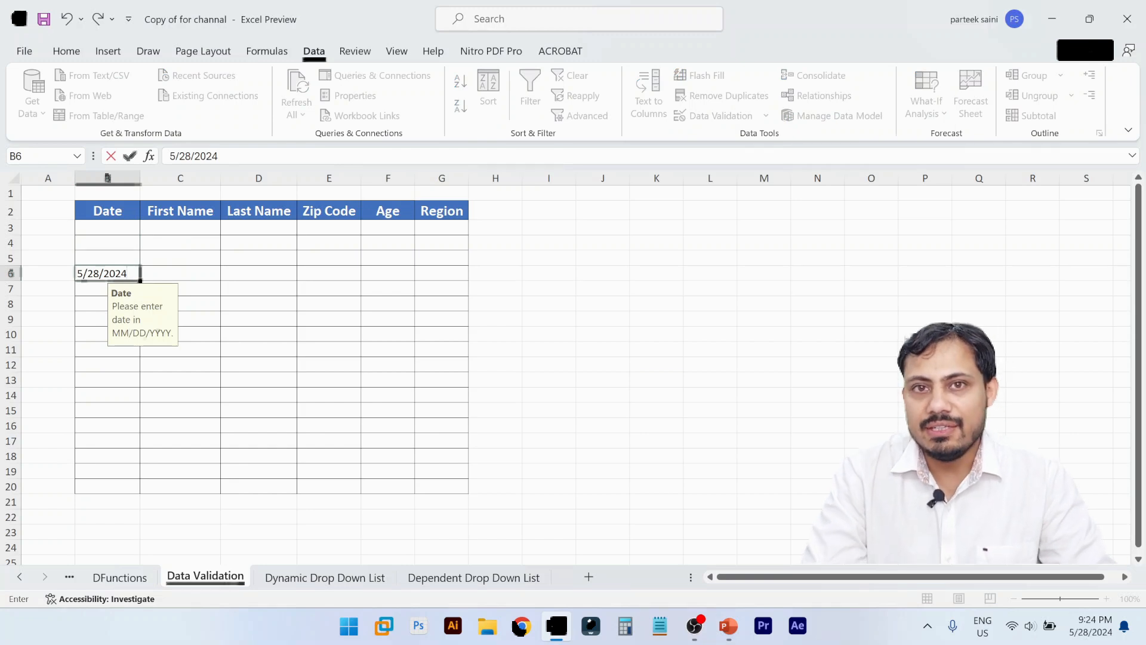
pyautogui.press('Return')
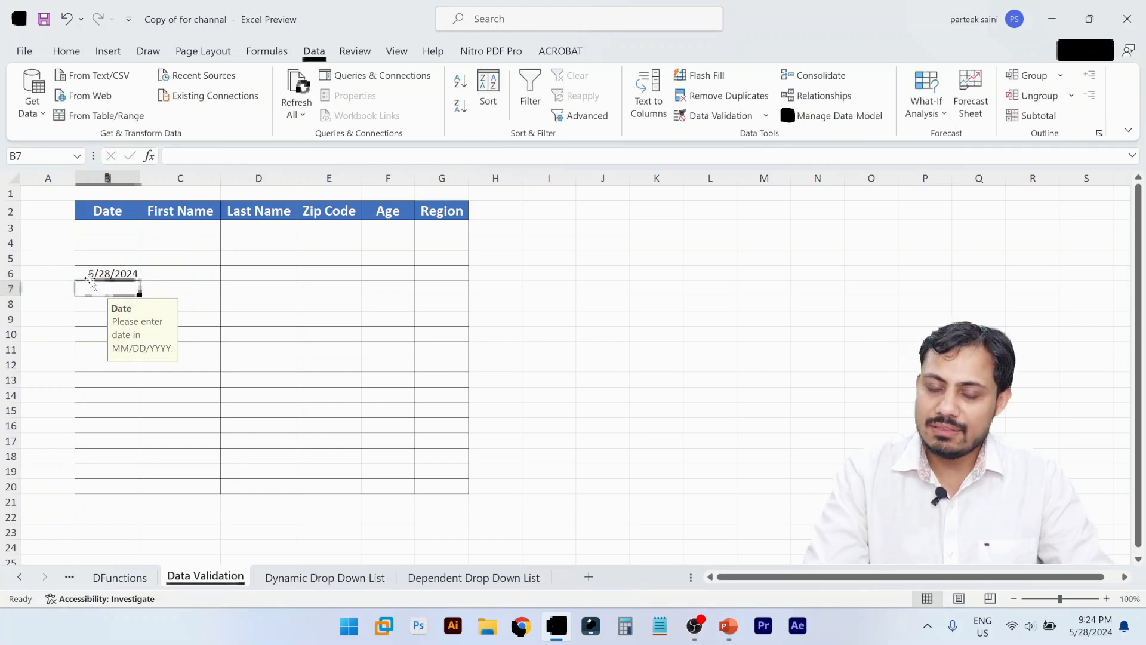
# - Extend the date in B6 upward as a daily series to fill B3:B5
pyautogui.press('Up')
pyautogui.press('Up')
pyautogui.press('Up')
pyautogui.press('Up')
pyautogui.press('Down')
pyautogui.press('Down')
pyautogui.press('Down')
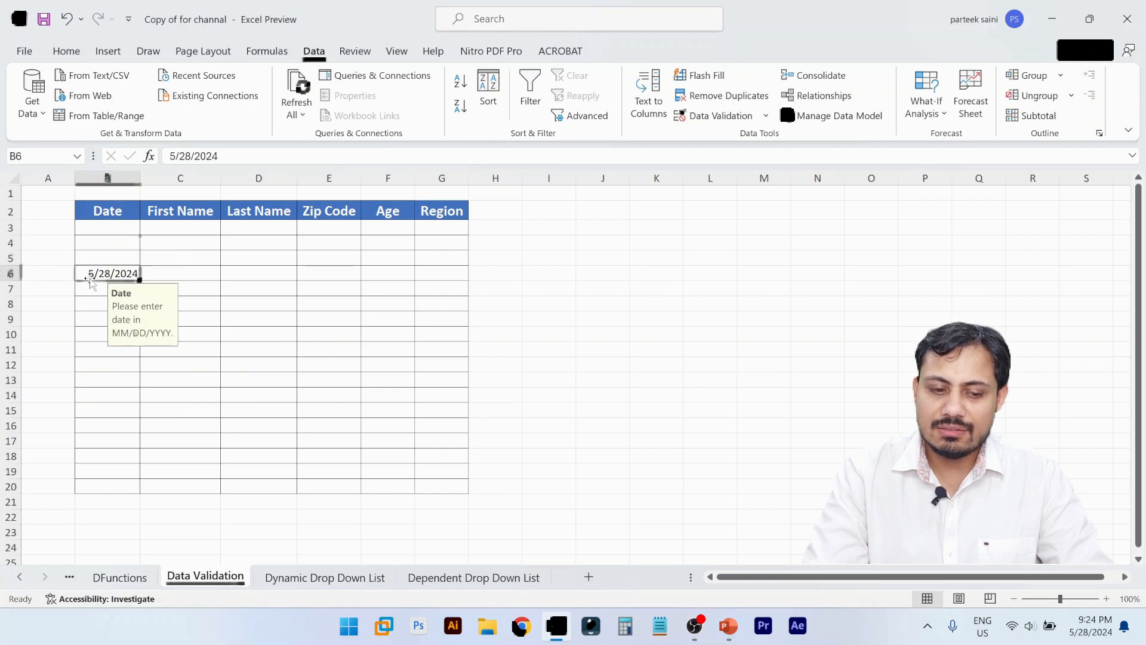
pyautogui.moveTo(141, 281); pyautogui.dragTo(143, 230)
pyautogui.click(188, 285)
pyautogui.click(110, 256)
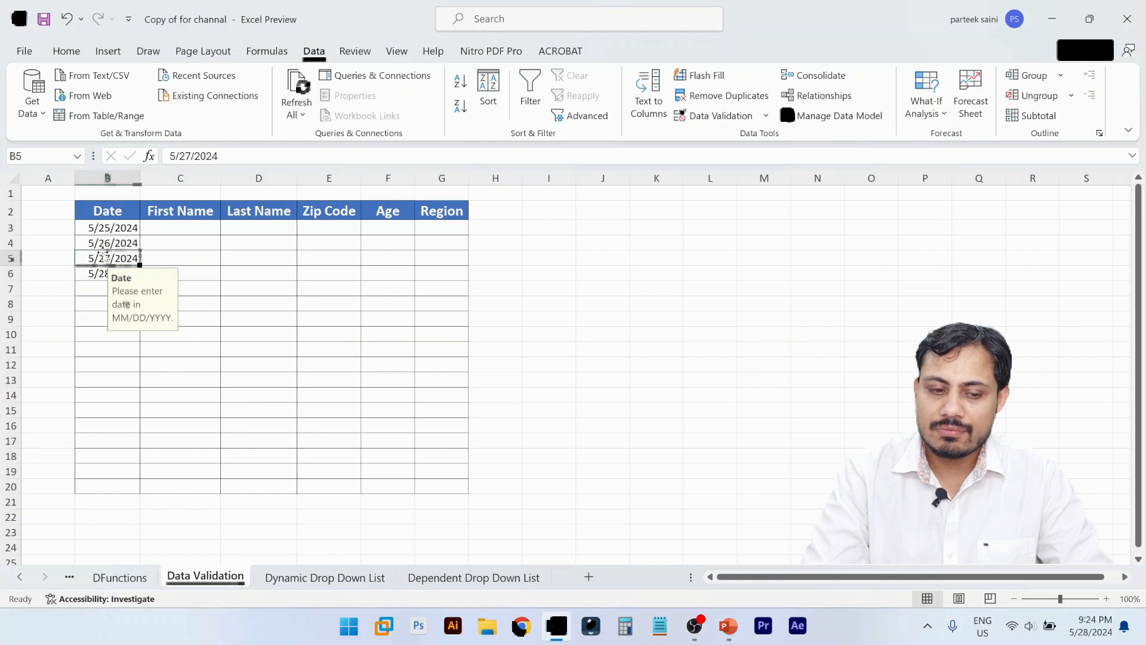
pyautogui.click(128, 349)
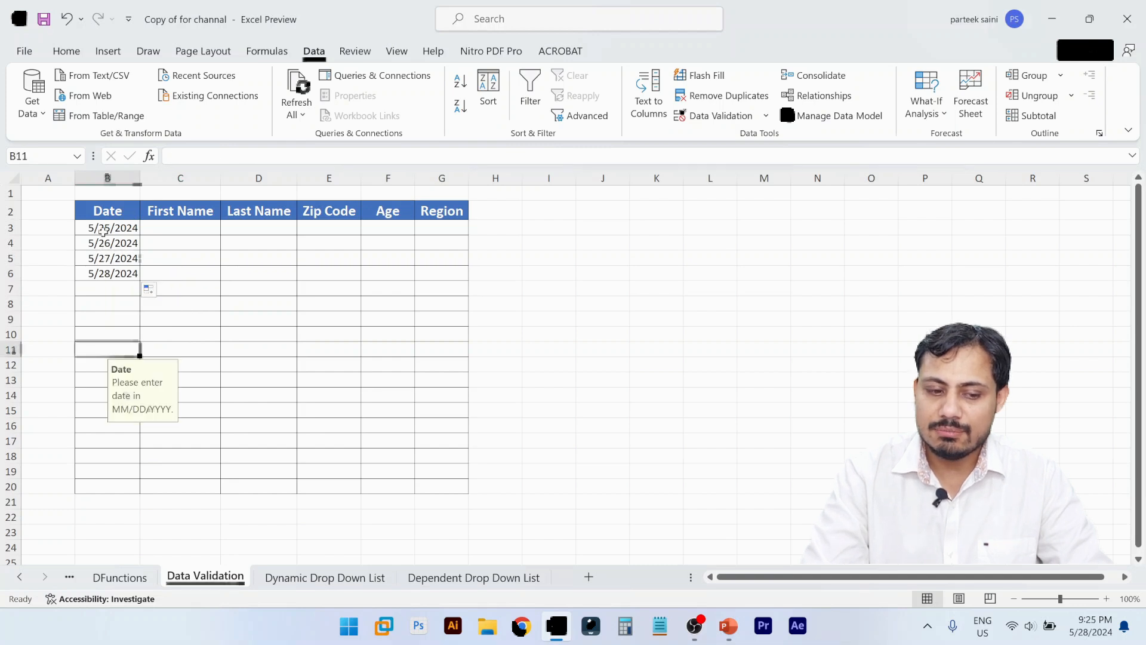
# - Test the date rule by trying to change B3 to 5/25/2023, and return the cell to 5/25/2024
pyautogui.click(102, 229)
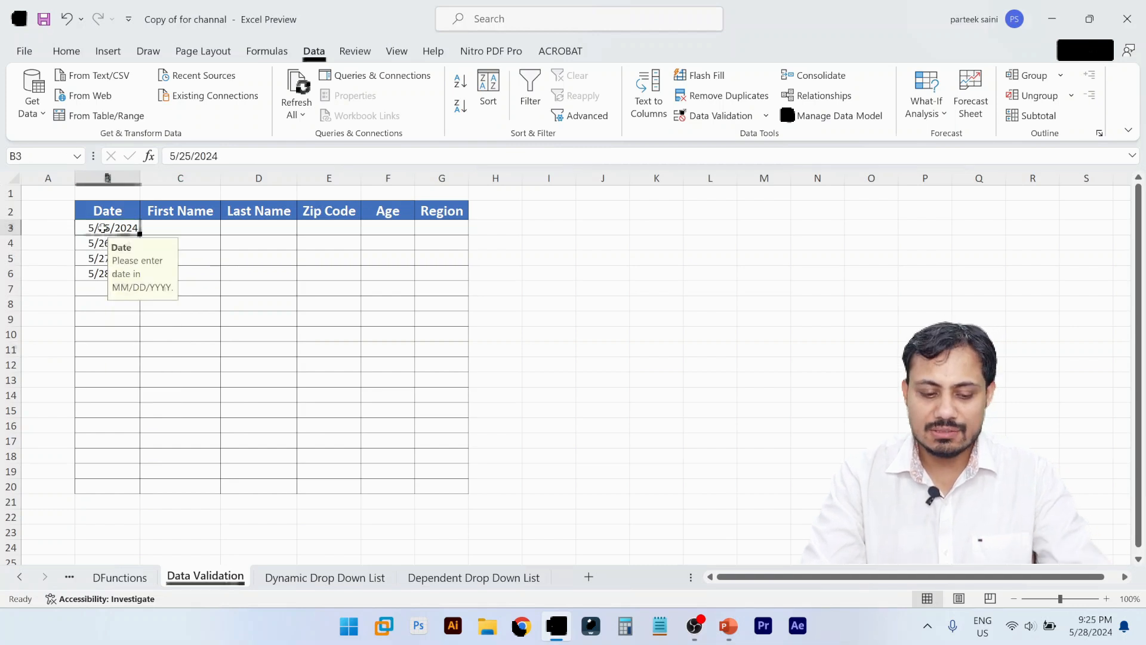
pyautogui.press('XF86AudioMute')
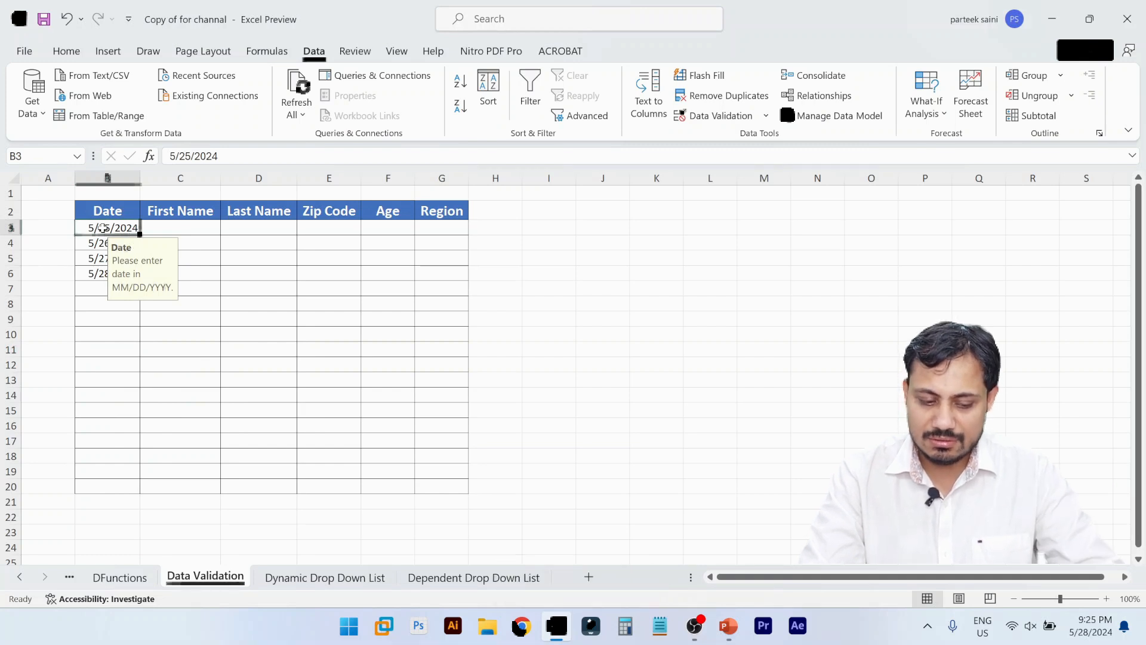
pyautogui.press('F2')
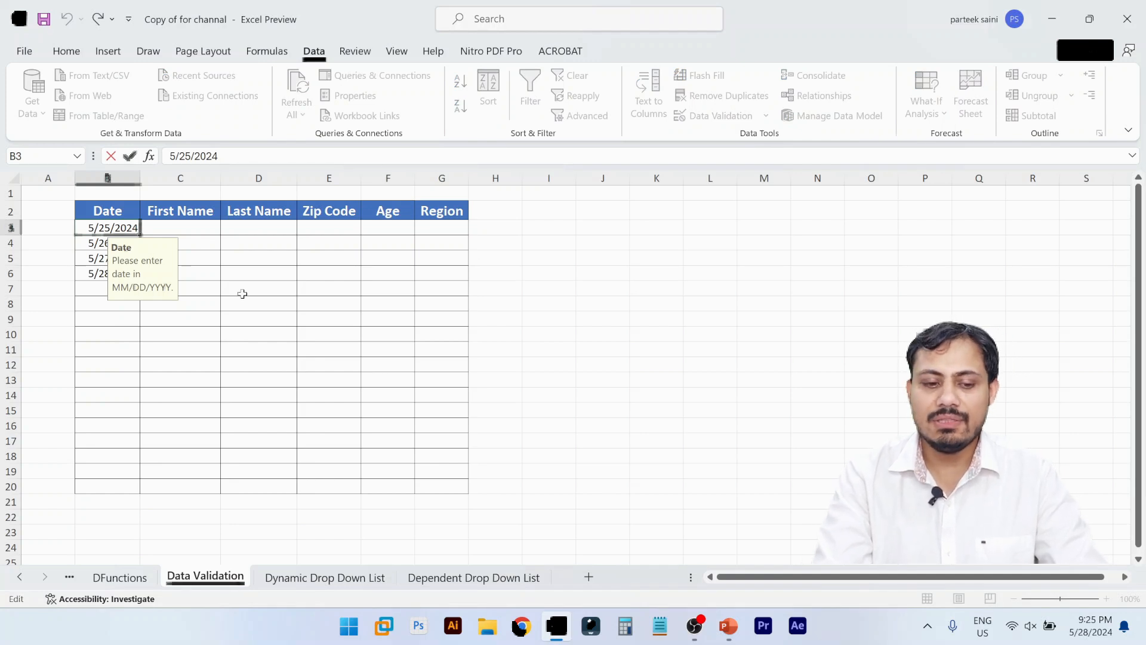
pyautogui.click(304, 350)
pyautogui.click(130, 228)
pyautogui.press('F2')
pyautogui.press('BackSpace')
pyautogui.write('3')
pyautogui.press('Return')
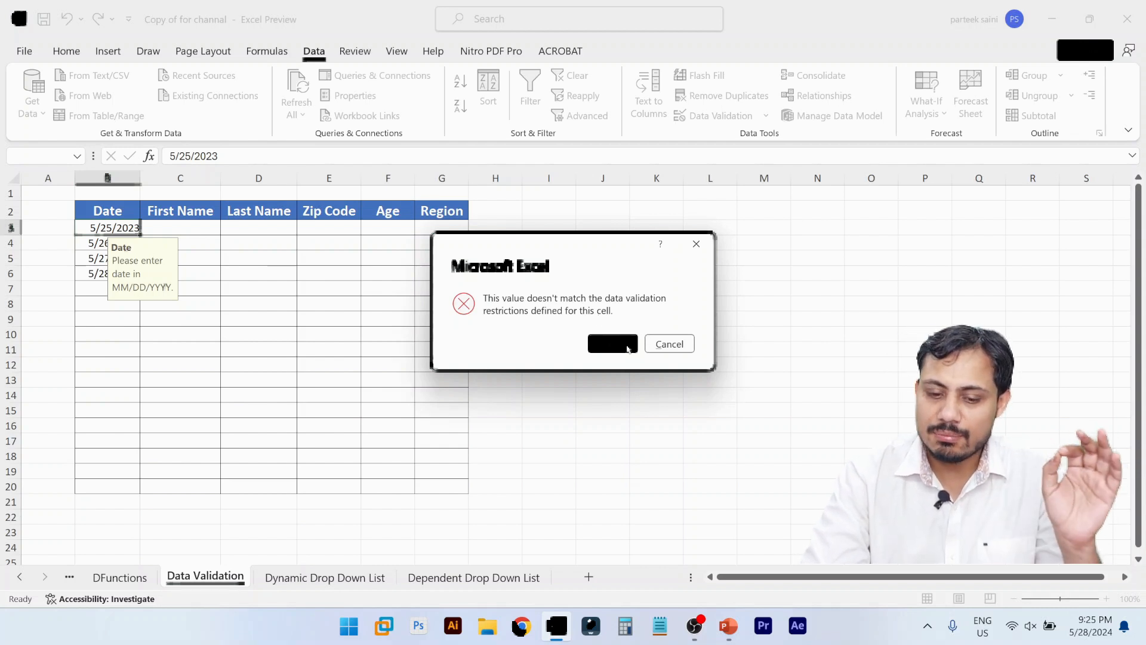
pyautogui.click(621, 343)
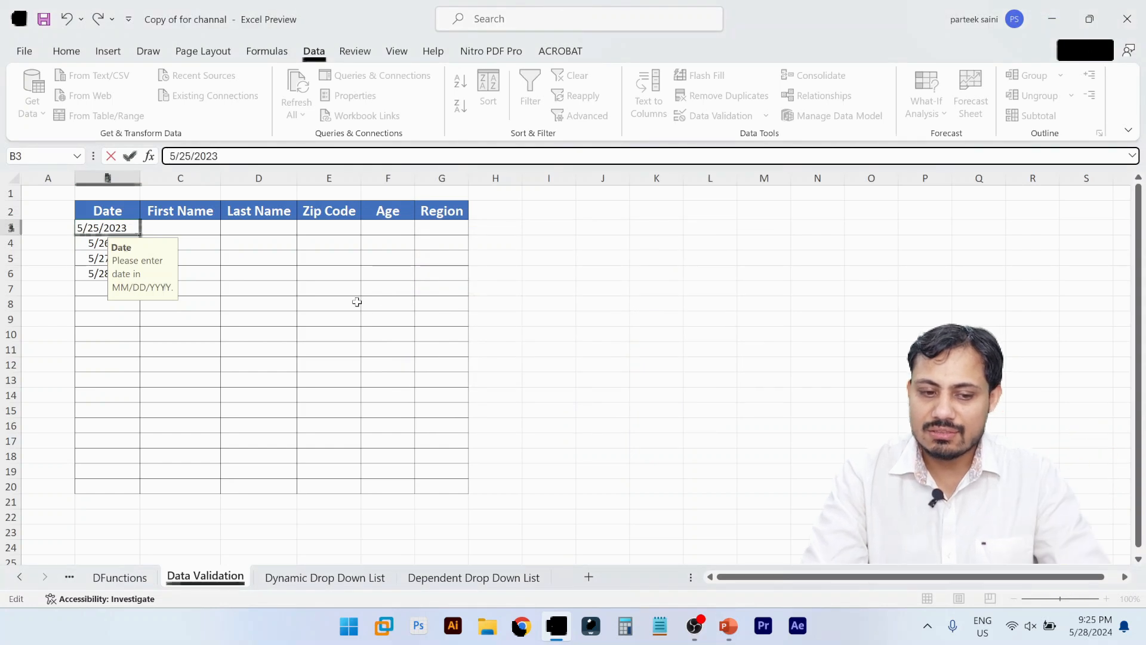
pyautogui.press('Return')
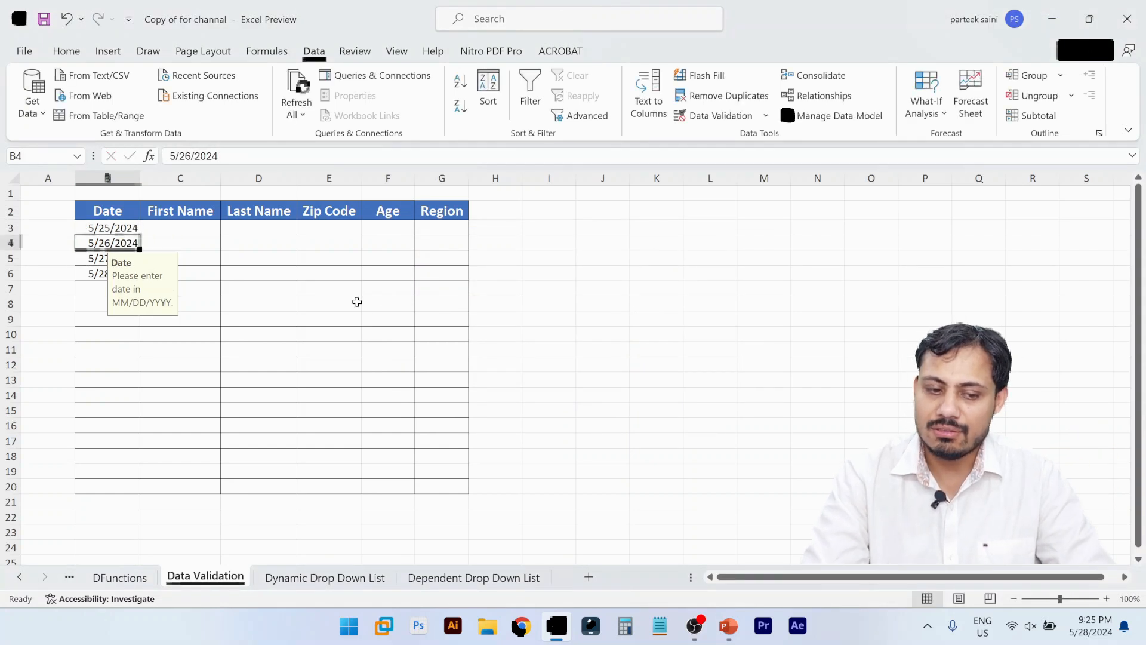
# - Extend the date series from B6 down through B20
pyautogui.click(173, 335)
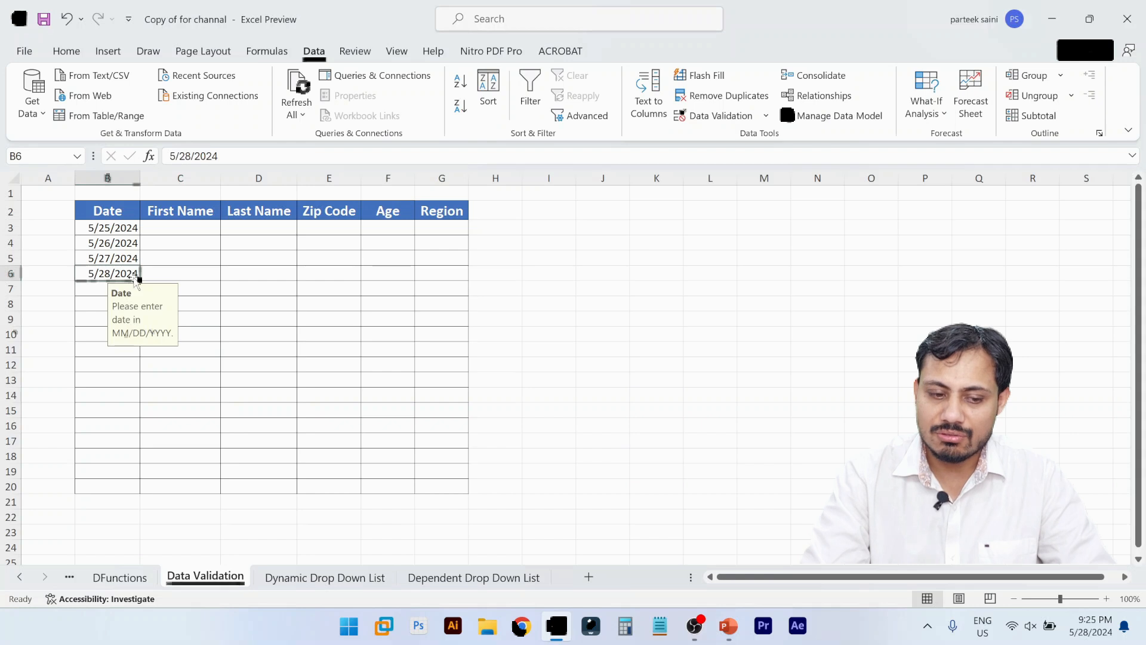
pyautogui.moveTo(138, 280); pyautogui.dragTo(133, 488)
pyautogui.click(181, 455)
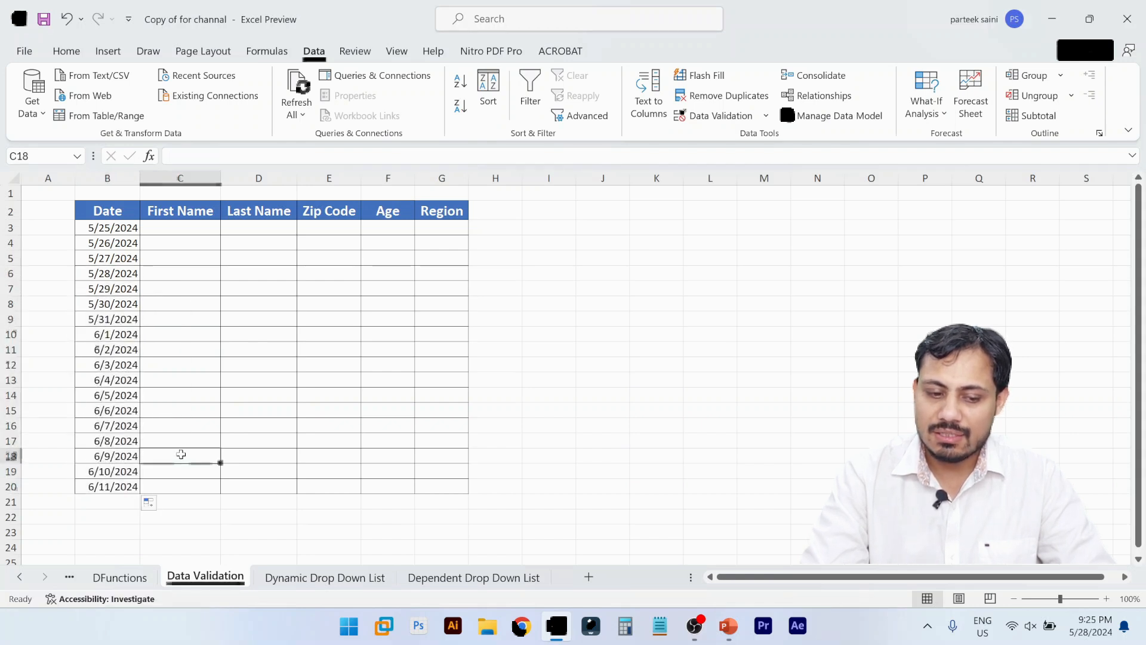
pyautogui.click(110, 444)
pyautogui.moveTo(114, 227); pyautogui.dragTo(107, 486)
pyautogui.click(38, 471)
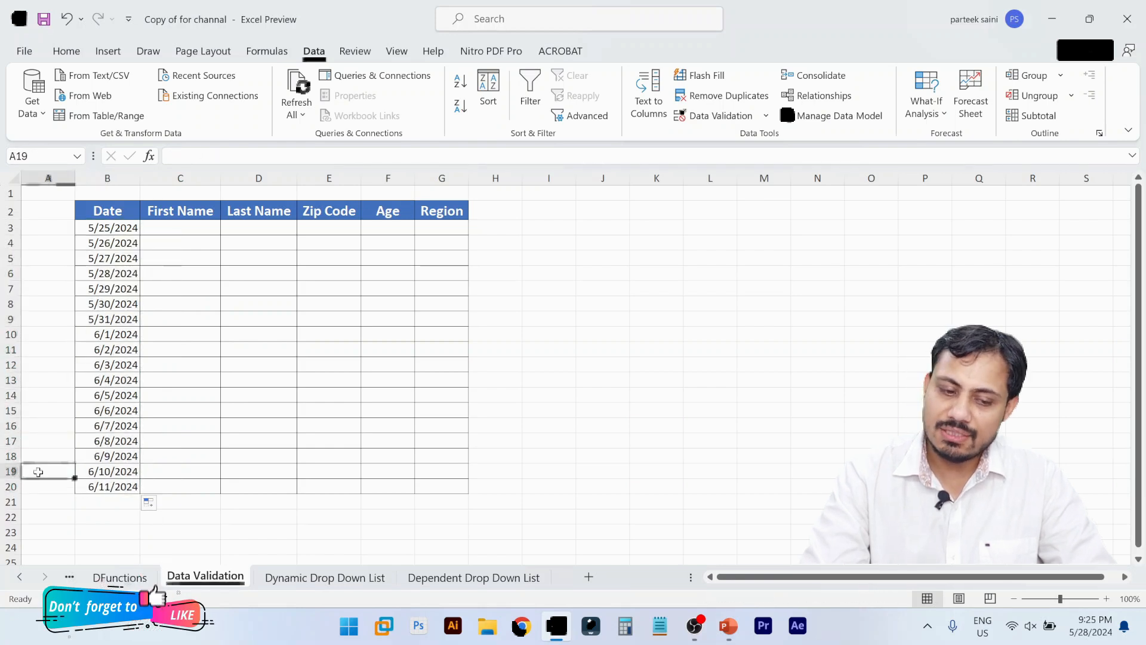
pyautogui.click(168, 377)
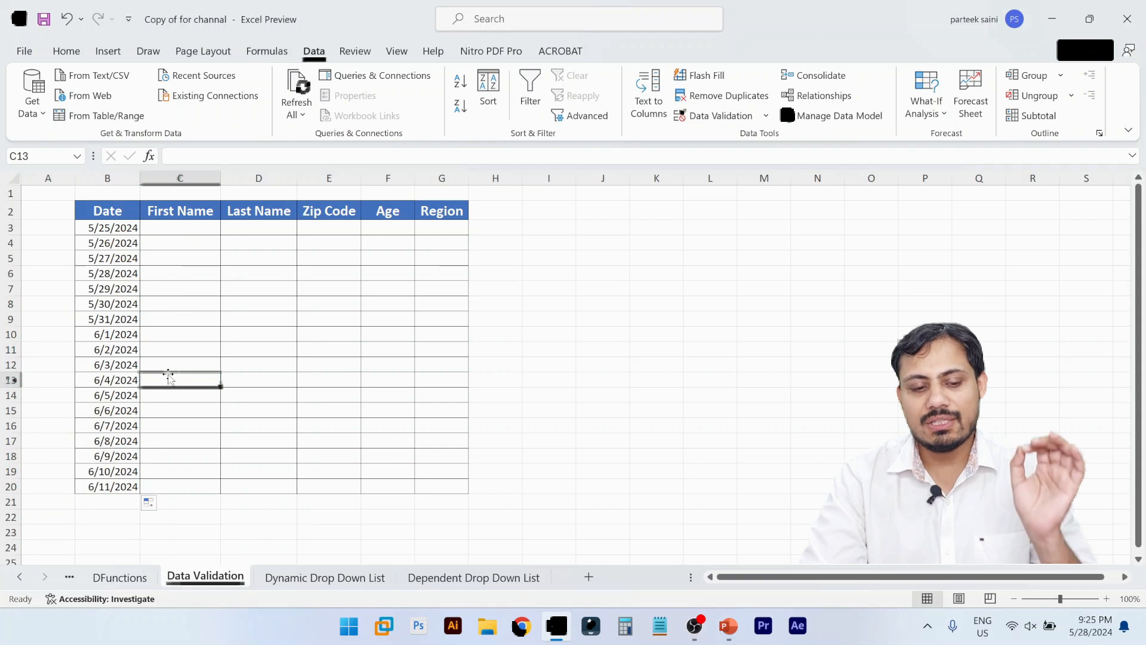
pyautogui.click(115, 305)
pyautogui.click(184, 258)
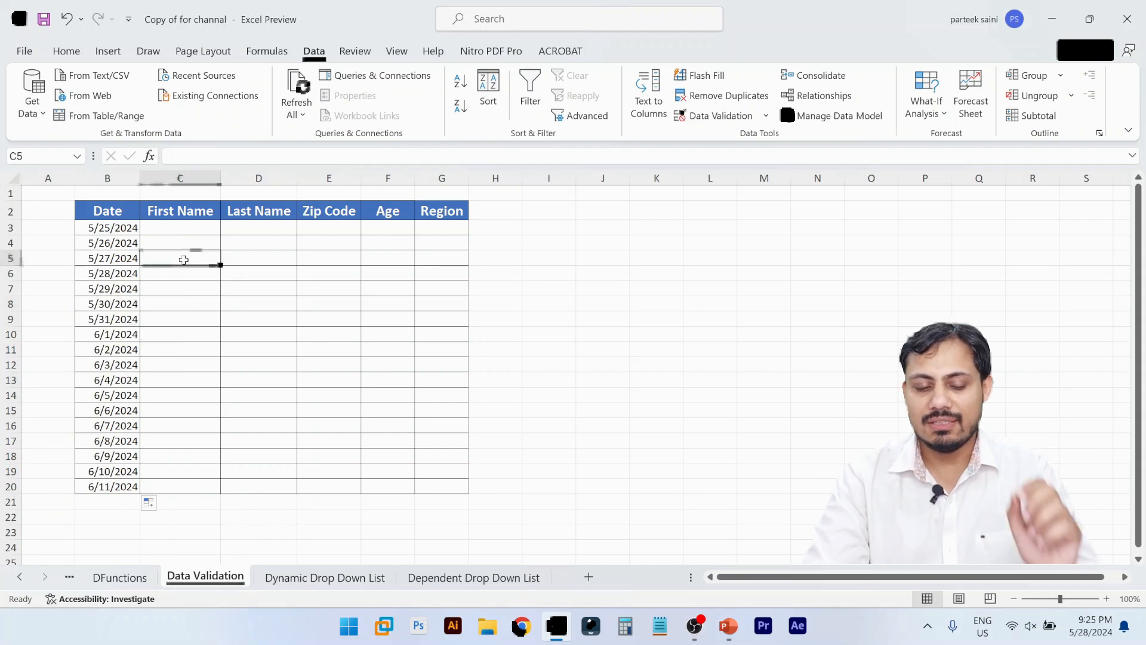
# - Copy the Name and Last Name entries in B2:C17 of the Employee Data sheet
pyautogui.click(126, 580)
pyautogui.click(41, 443)
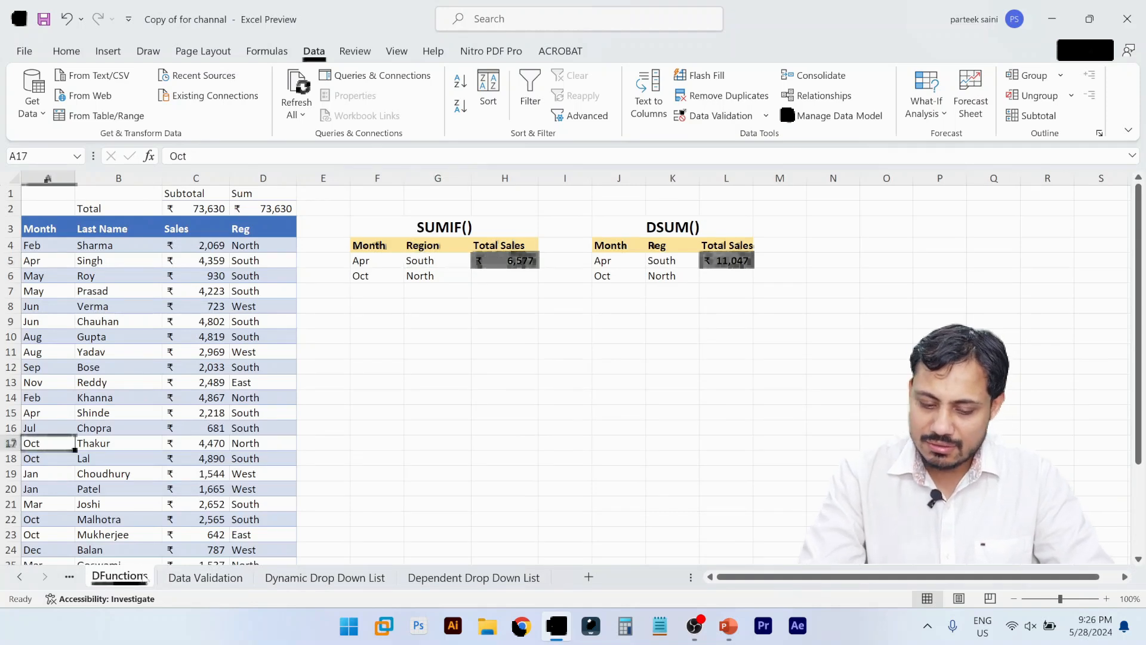
pyautogui.hotkey('ctrl', 'pageup')
pyautogui.hotkey('ctrl', 'pageup')
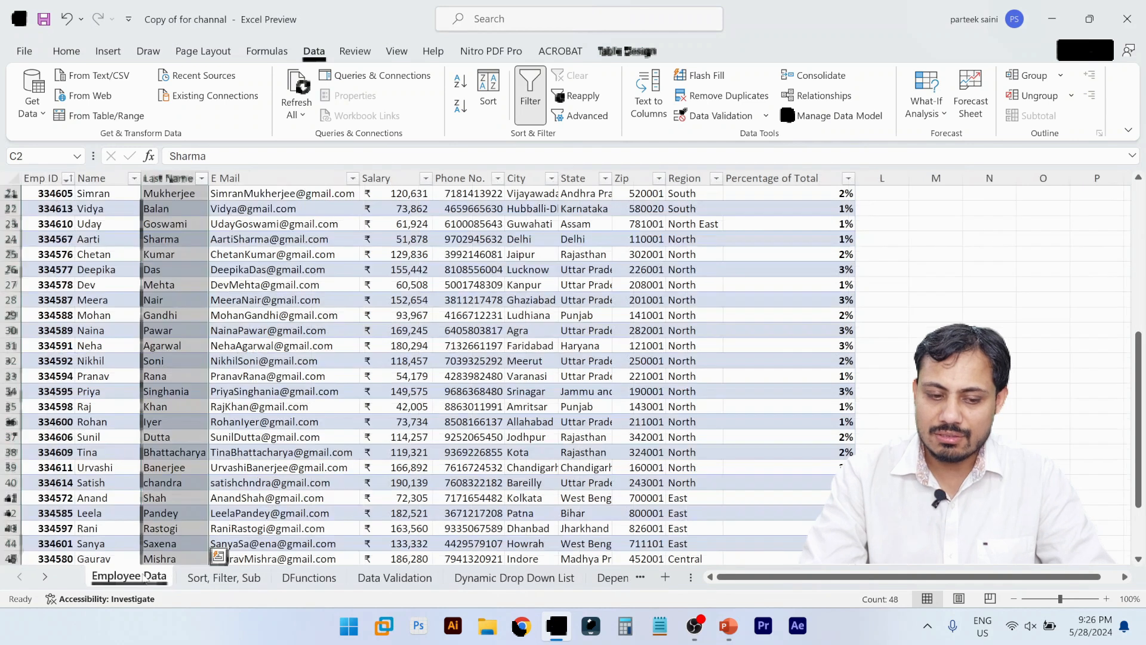
pyautogui.press('Down')
pyautogui.press('Left')
pyautogui.hotkey('shift', 'Right')
pyautogui.hotkey('shift', 'Down')
pyautogui.hotkey('shift', 'Down')
pyautogui.hotkey('shift', 'Down')
pyautogui.hotkey('shift', 'Down')
pyautogui.hotkey('shift', 'Down')
pyautogui.hotkey('shift', 'Down')
pyautogui.hotkey('shift', 'Down')
pyautogui.hotkey('shift', 'Down')
pyautogui.hotkey('shift', 'Down')
pyautogui.hotkey('shift', 'Down')
pyautogui.hotkey('shift', 'Down')
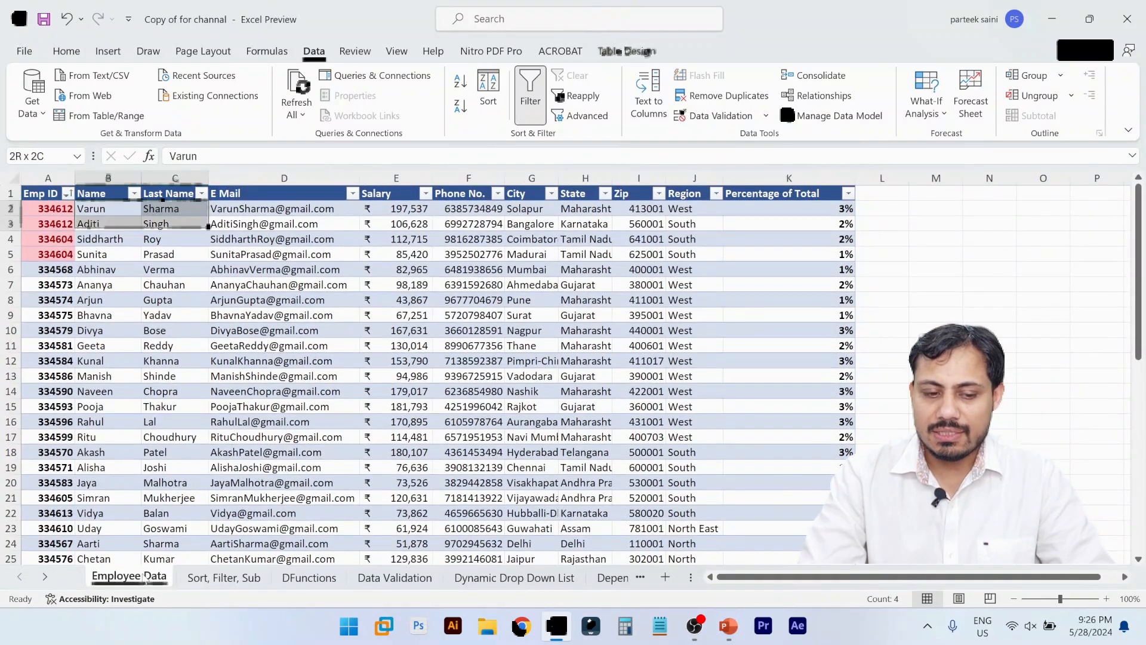
pyautogui.hotkey('shift', 'Down')
pyautogui.hotkey('shift', 'Down')
pyautogui.hotkey('shift', 'Down')
pyautogui.hotkey('shift', 'Down')
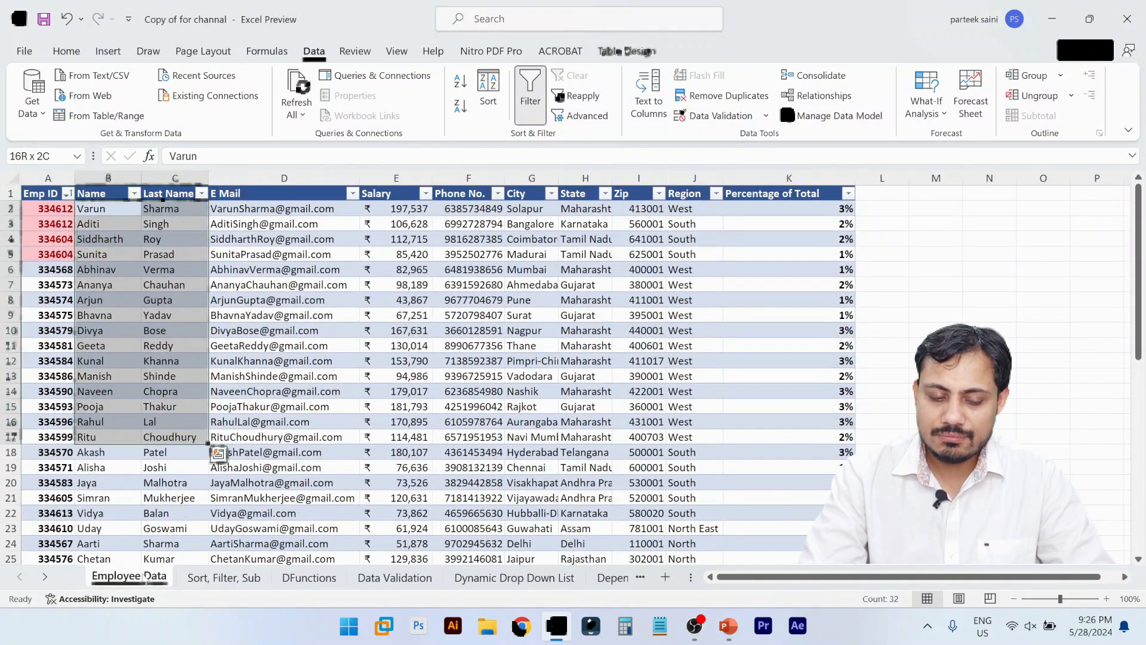
pyautogui.hotkey('ctrl', 'c')
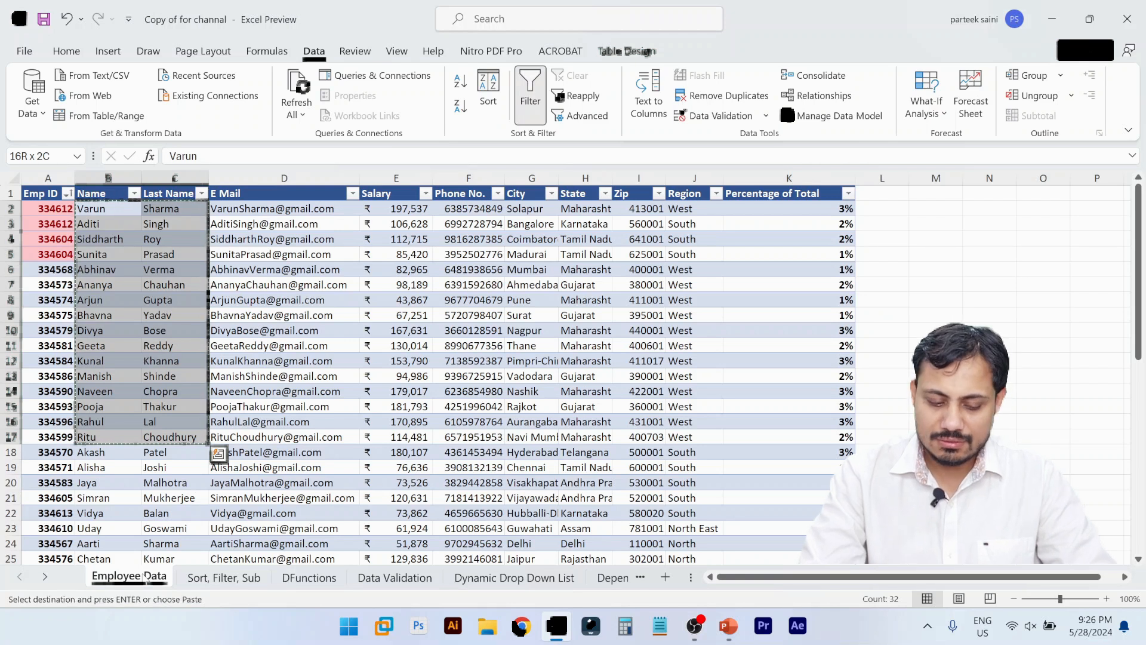
# - Paste the copied names into the Data Validation sheet's First Name and Last Name columns, starting at C3
pyautogui.hotkey('ctrl', 'pagedown')
pyautogui.hotkey('ctrl', 'pagedown')
pyautogui.hotkey('ctrl', 'pagedown')
pyautogui.press('Up')
pyautogui.press('Up')
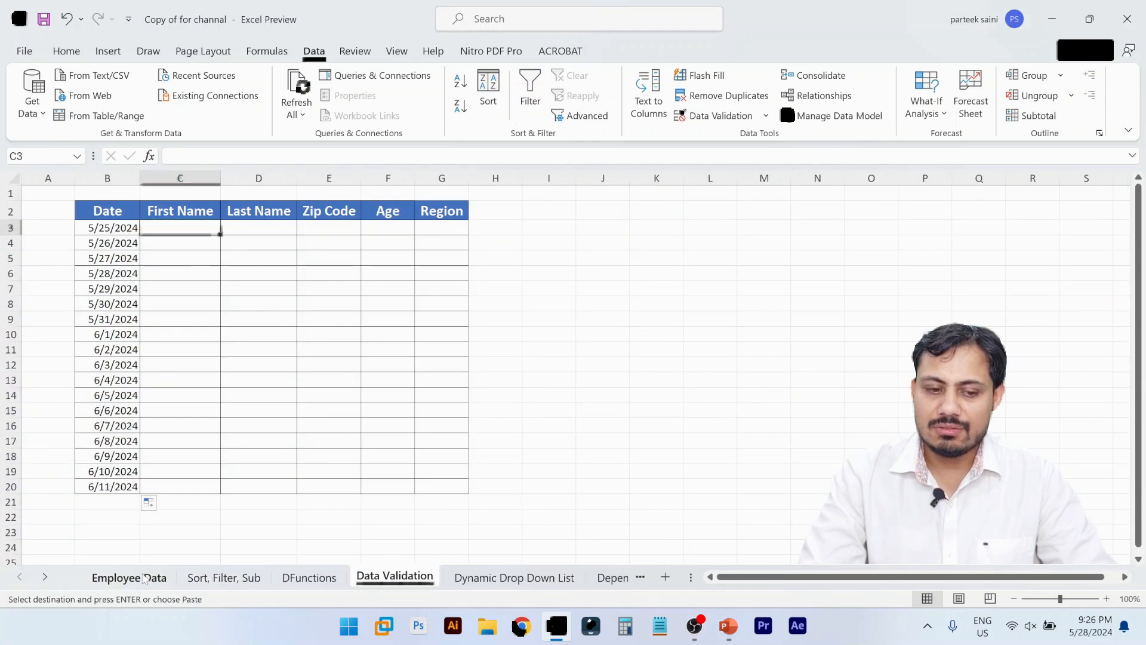
pyautogui.hotkey('ctrl', 'v')
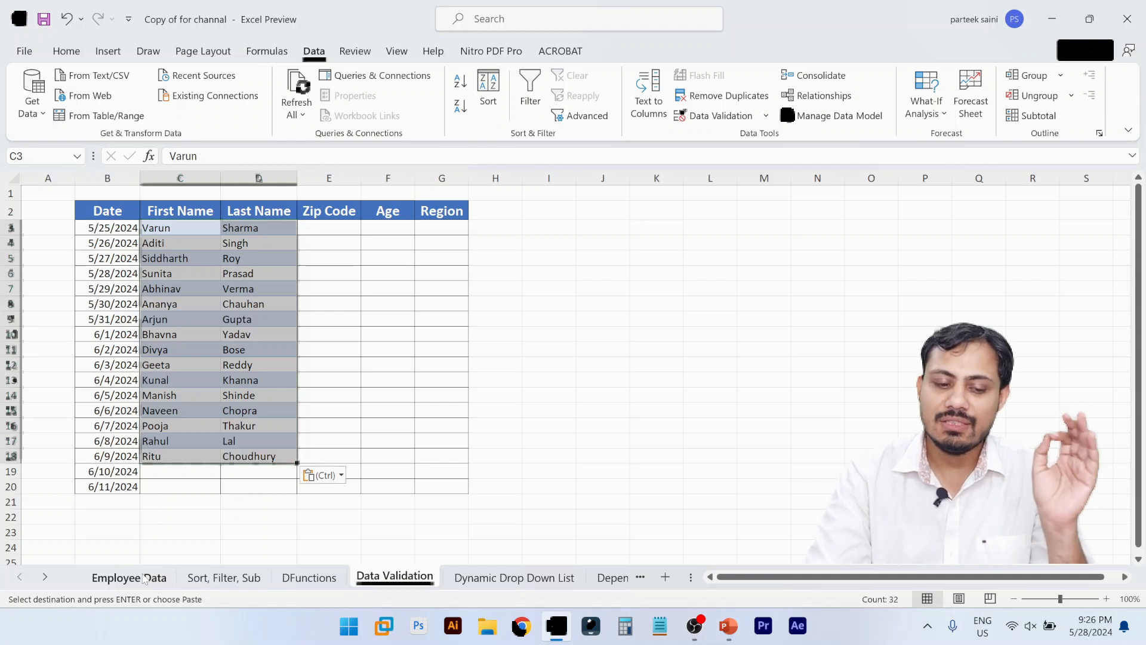
# - Convert the pasted names to values only so they take on the entry table's own formatting
pyautogui.click(326, 476)
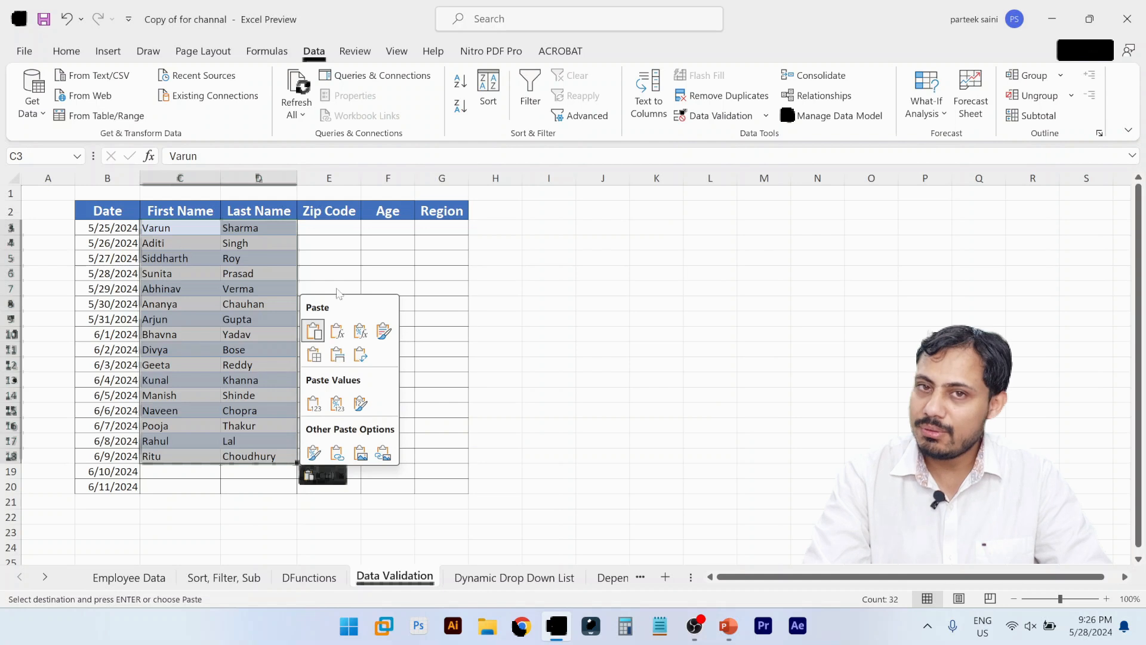
pyautogui.click(311, 405)
pyautogui.click(184, 346)
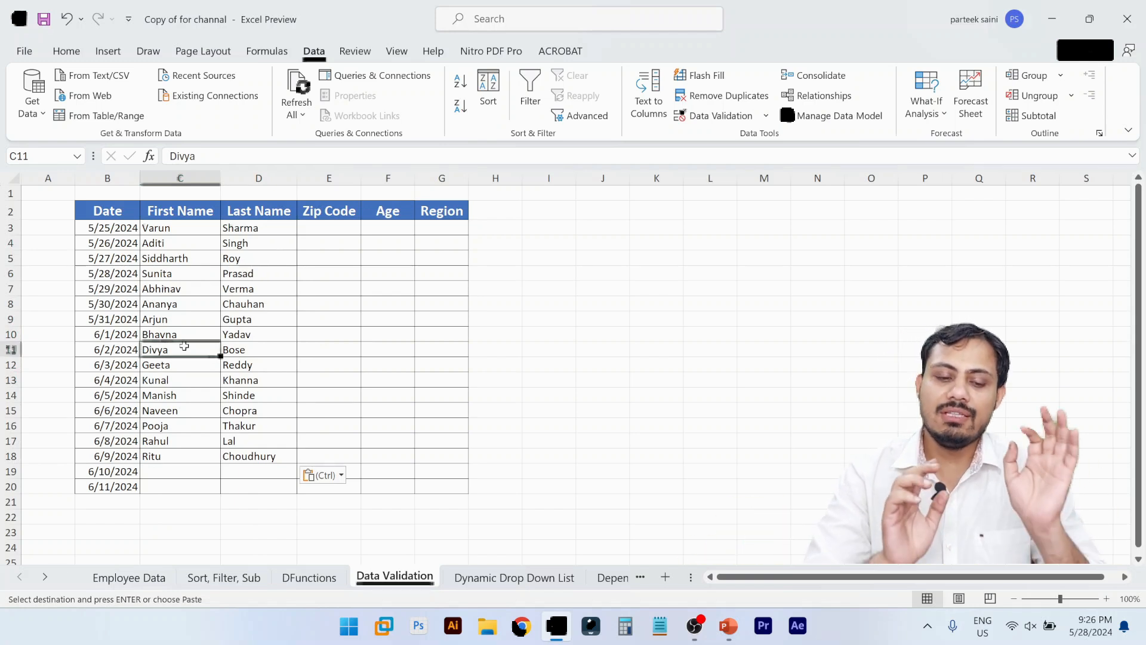
# - Remove the contents and borders of the two surplus table rows 19 and 20
pyautogui.click(184, 490)
pyautogui.hotkey('shift', 'space')
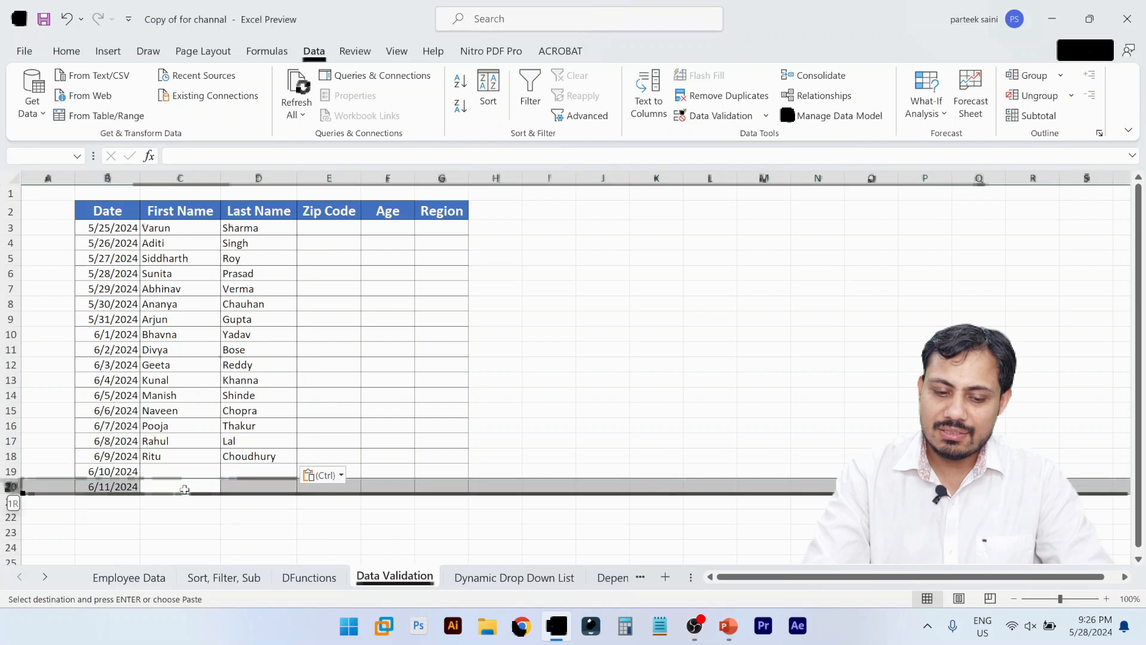
pyautogui.hotkey('shift', 'Up')
pyautogui.hotkey('ctrl', 'z')
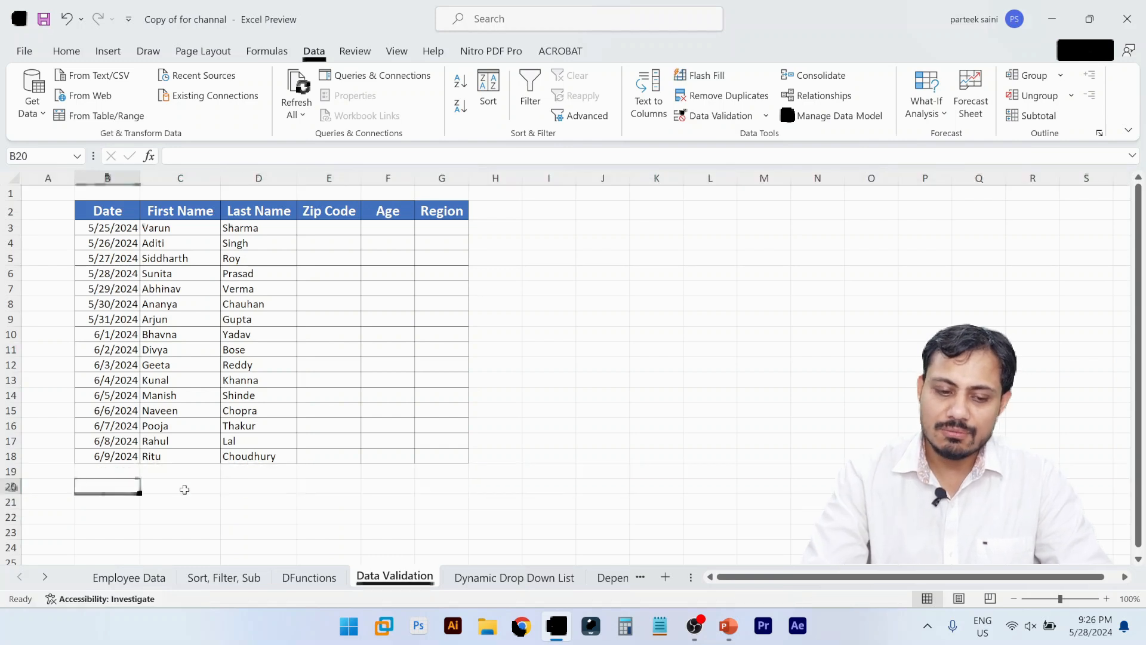
# - Select the empty Zip Code cells from E3 through E18
pyautogui.press('Up')
pyautogui.press('Up')
pyautogui.press('Up')
pyautogui.press('Right')
pyautogui.press('Up')
pyautogui.press('Up')
pyautogui.press('Up')
pyautogui.press('Up')
pyautogui.press('Up')
pyautogui.press('Up')
pyautogui.press('Up')
pyautogui.press('Up')
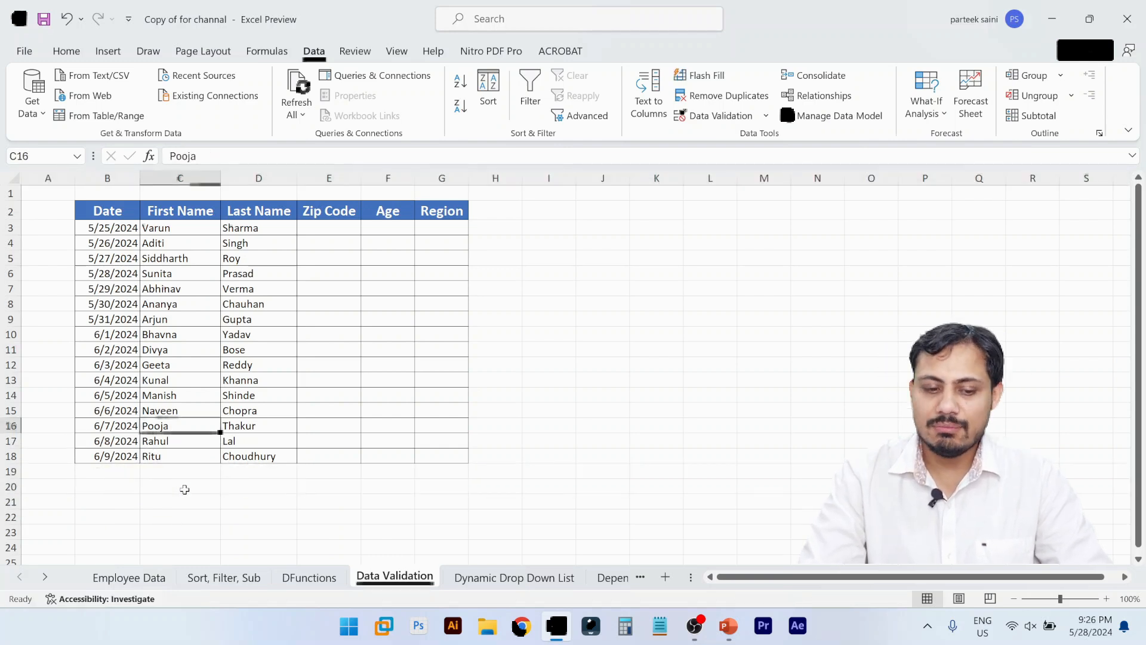
pyautogui.press('Right')
pyautogui.press('Right')
pyautogui.press('Up')
pyautogui.press('Up')
pyautogui.press('Up')
pyautogui.press('Up')
pyautogui.press('Up')
pyautogui.press('Up')
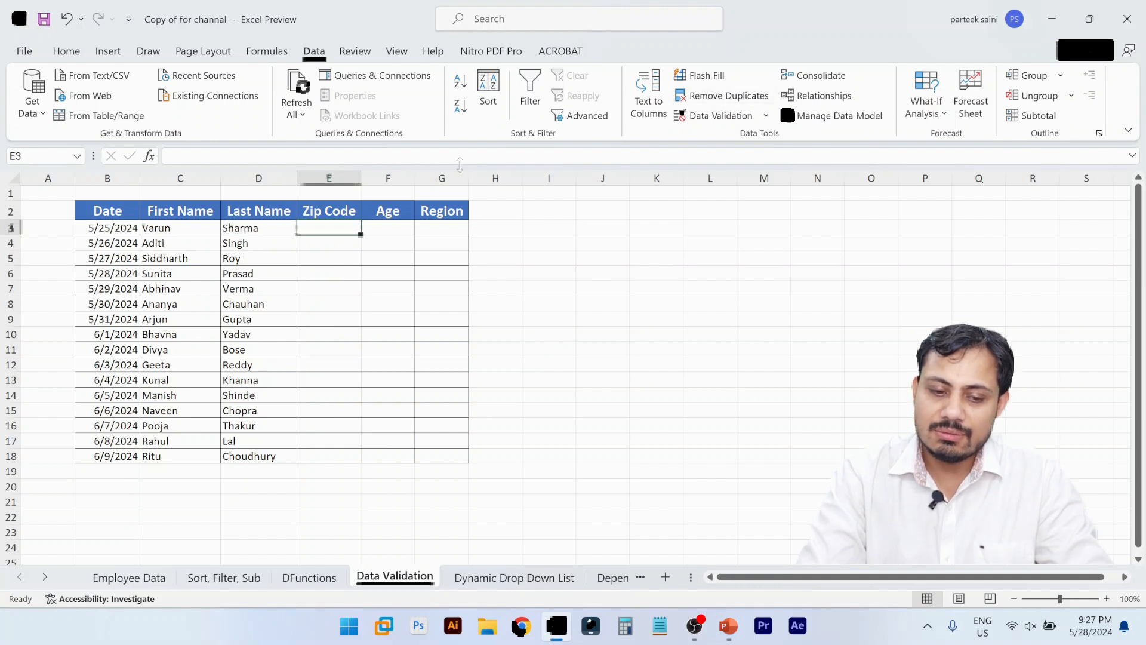
pyautogui.hotkey('ctrl', 'shift', 'Down')
pyautogui.hotkey('ctrl', 'shift', 'Up')
pyautogui.press('Down')
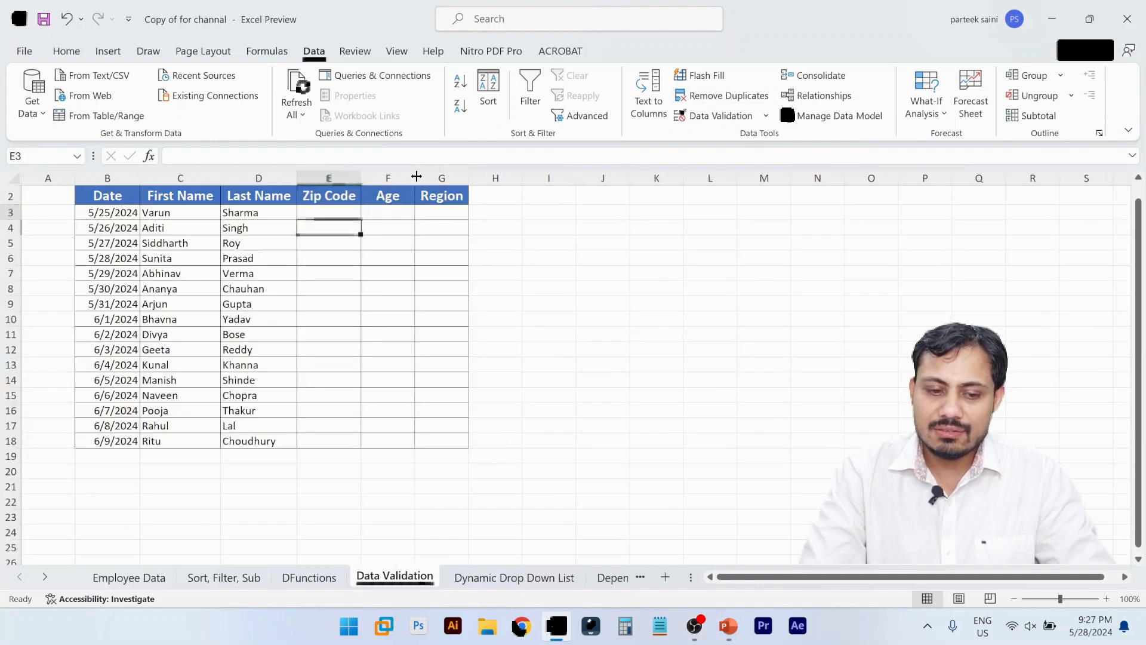
pyautogui.hotkey('shift', 'Down')
pyautogui.hotkey('shift', 'Down')
pyautogui.hotkey('shift', 'Down')
pyautogui.hotkey('shift', 'Down')
pyautogui.hotkey('shift', 'Down')
pyautogui.hotkey('shift', 'Down')
pyautogui.hotkey('shift', 'Down')
pyautogui.hotkey('shift', 'Down')
pyautogui.hotkey('shift', 'Down')
pyautogui.hotkey('shift', 'Down')
pyautogui.hotkey('shift', 'Down')
pyautogui.hotkey('shift', 'Down')
pyautogui.hotkey('shift', 'Down')
pyautogui.hotkey('shift', 'Down')
pyautogui.hotkey('shift', 'Down')
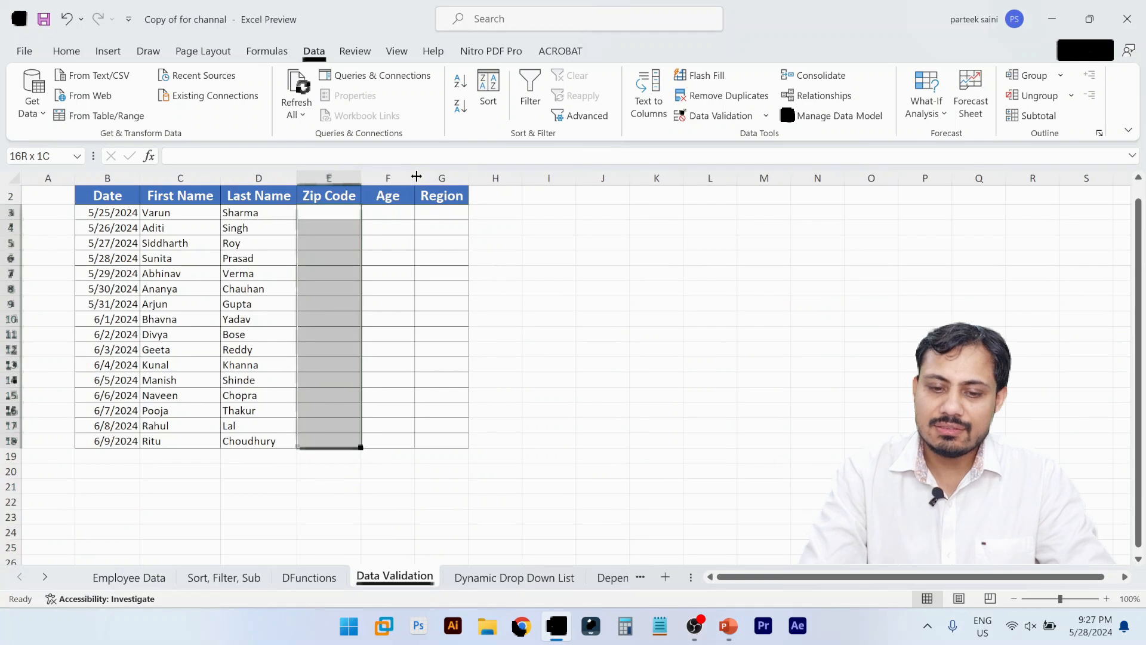
# - Set a data validation rule on the selected Zip Code cells that allows only a text length equal to 6
pyautogui.click(707, 119)
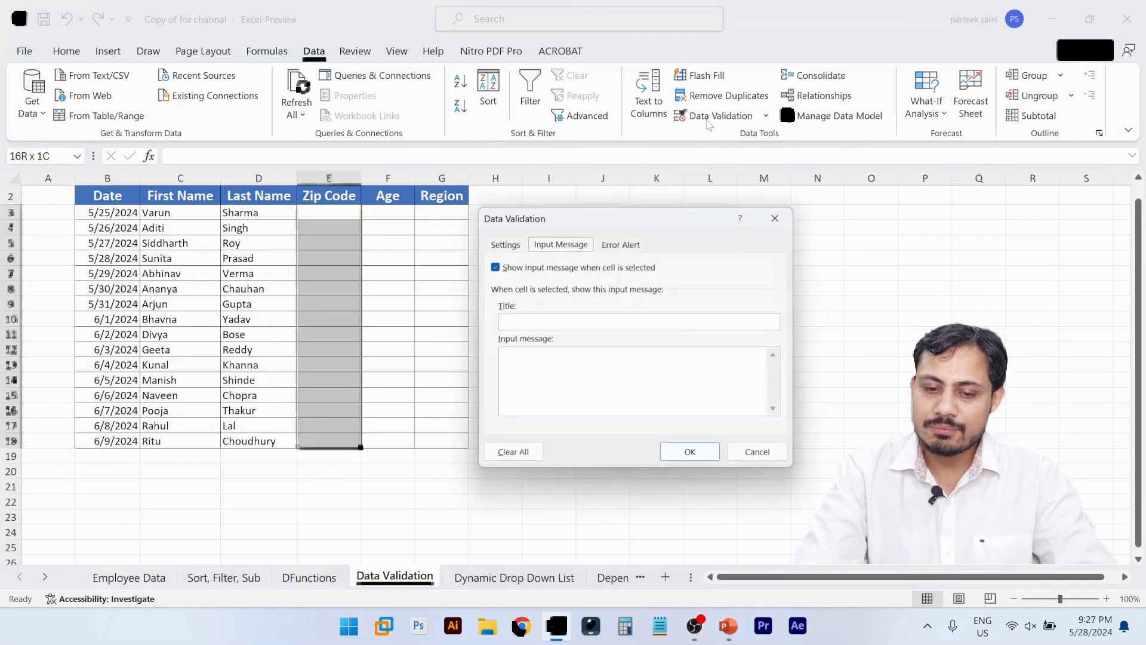
pyautogui.click(504, 242)
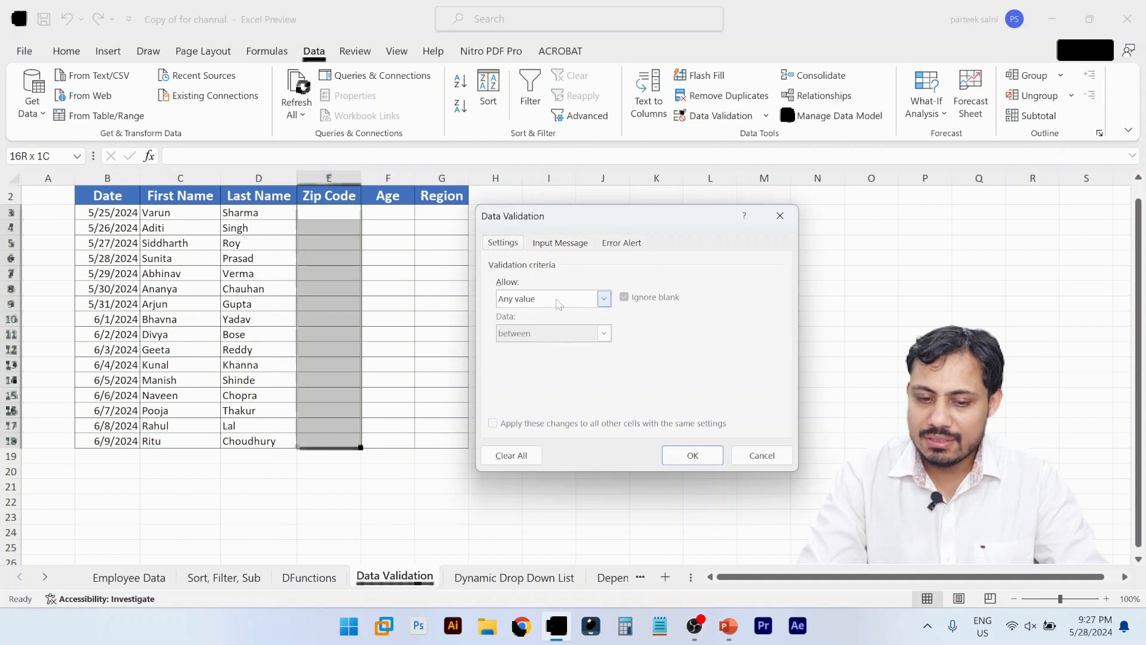
pyautogui.click(604, 298)
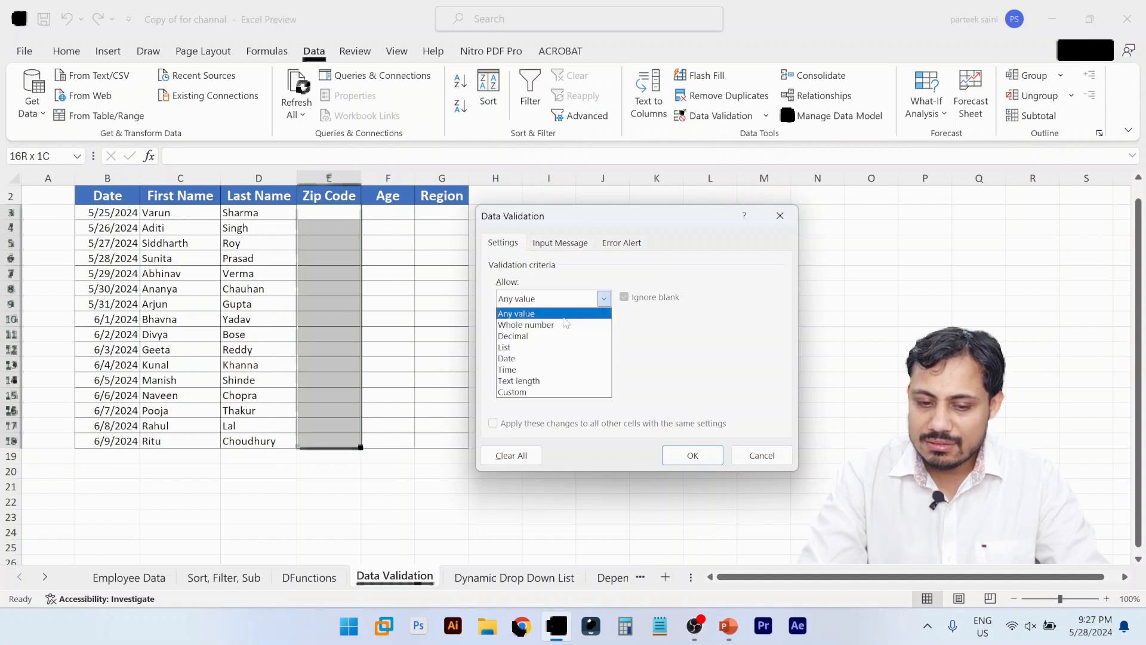
pyautogui.click(545, 325)
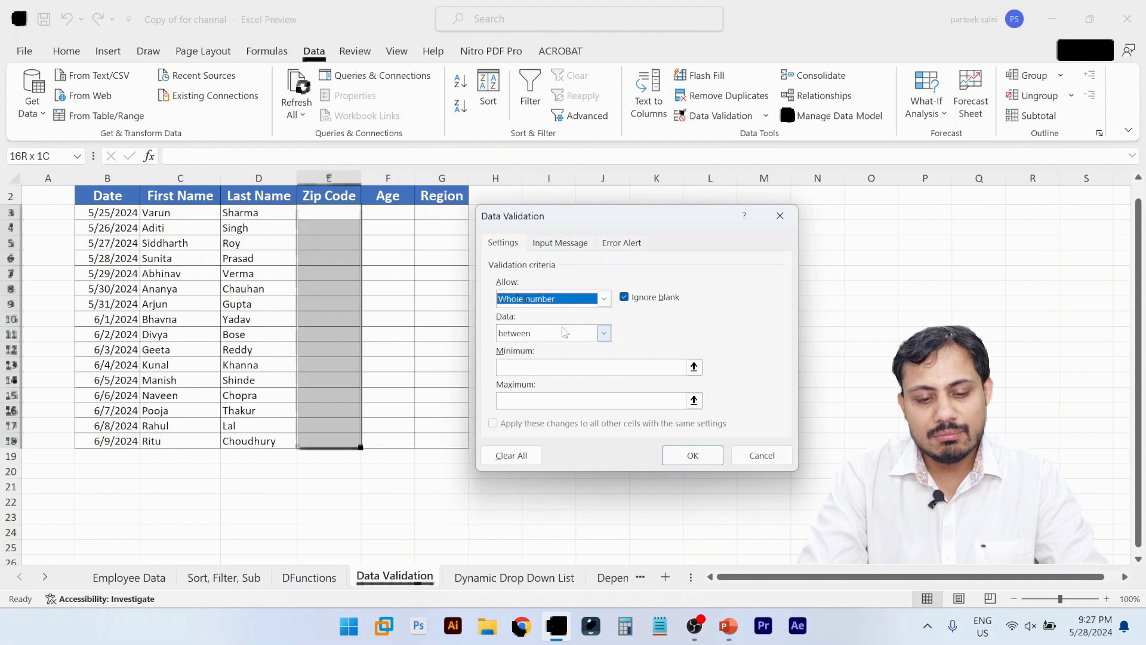
pyautogui.click(604, 334)
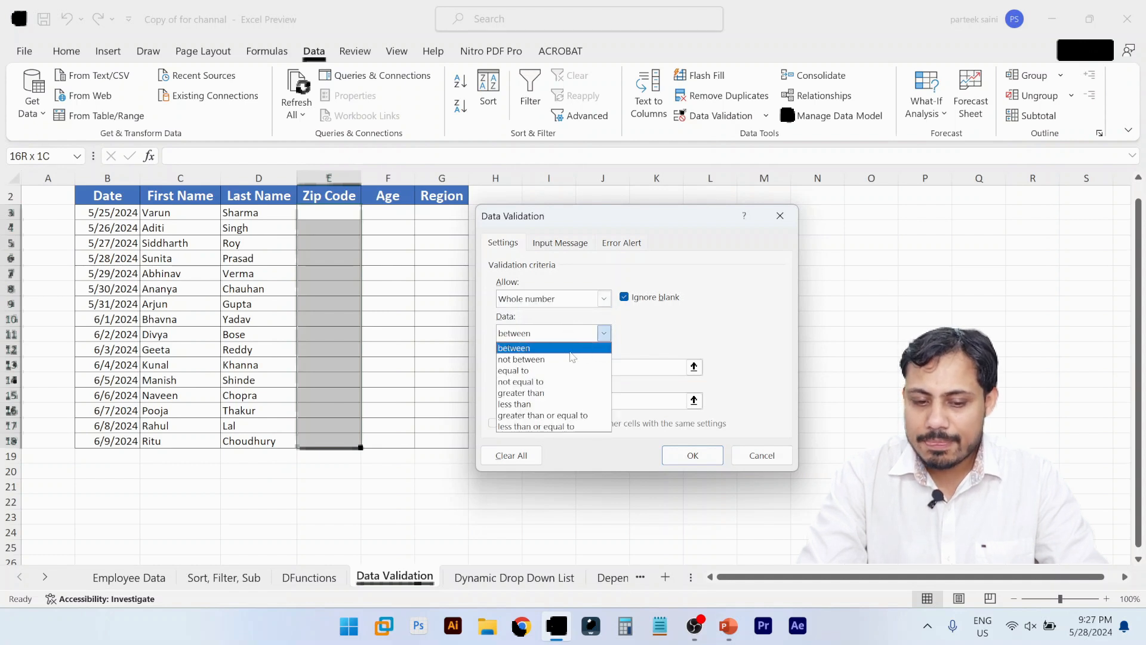
pyautogui.click(605, 300)
pyautogui.click(605, 300)
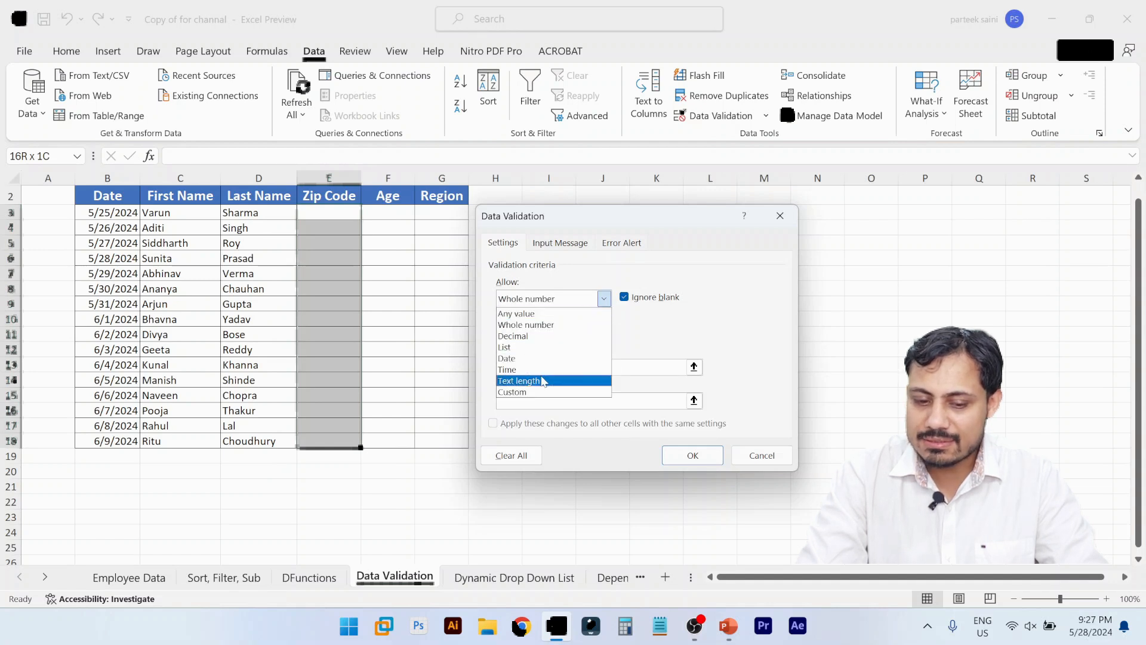
pyautogui.click(544, 381)
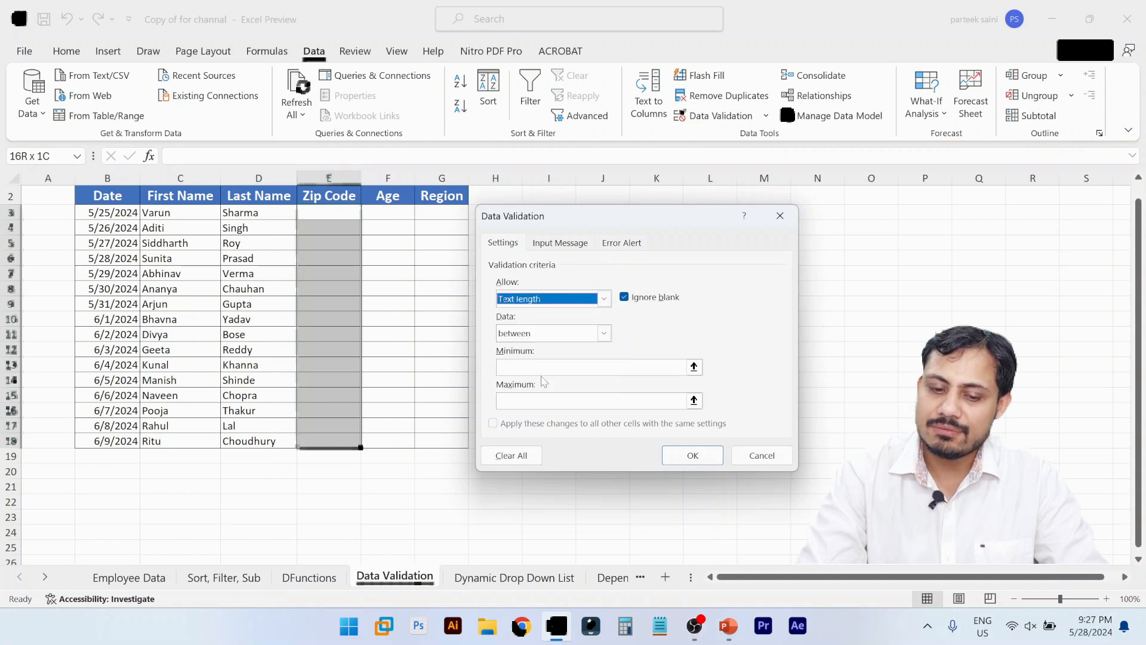
pyautogui.click(605, 333)
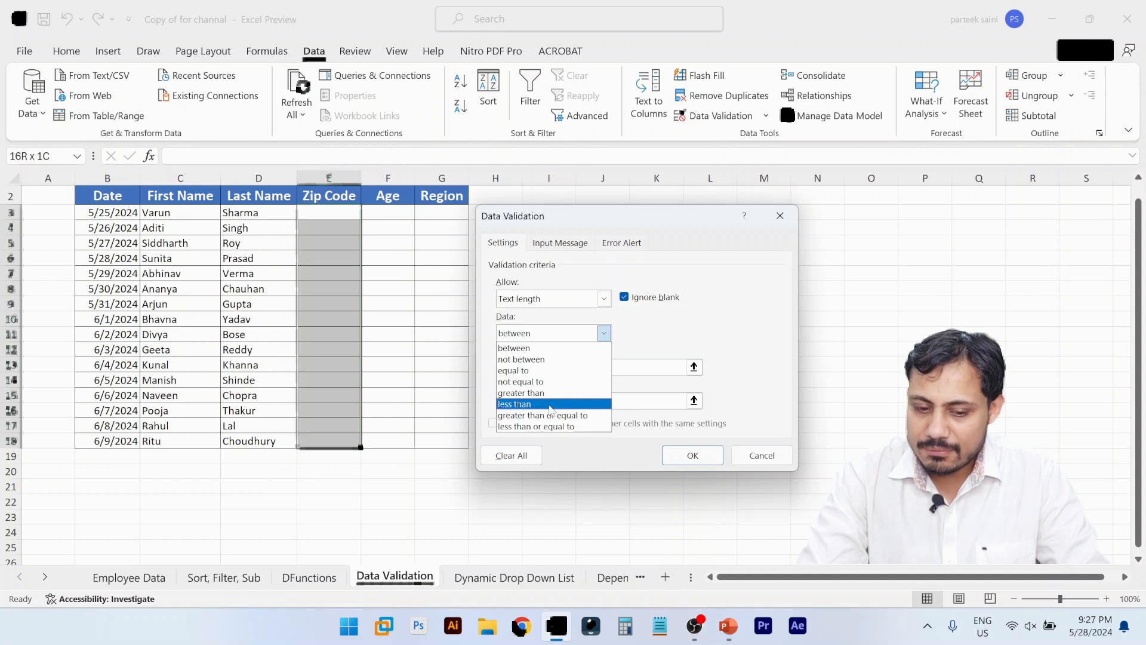
pyautogui.click(537, 370)
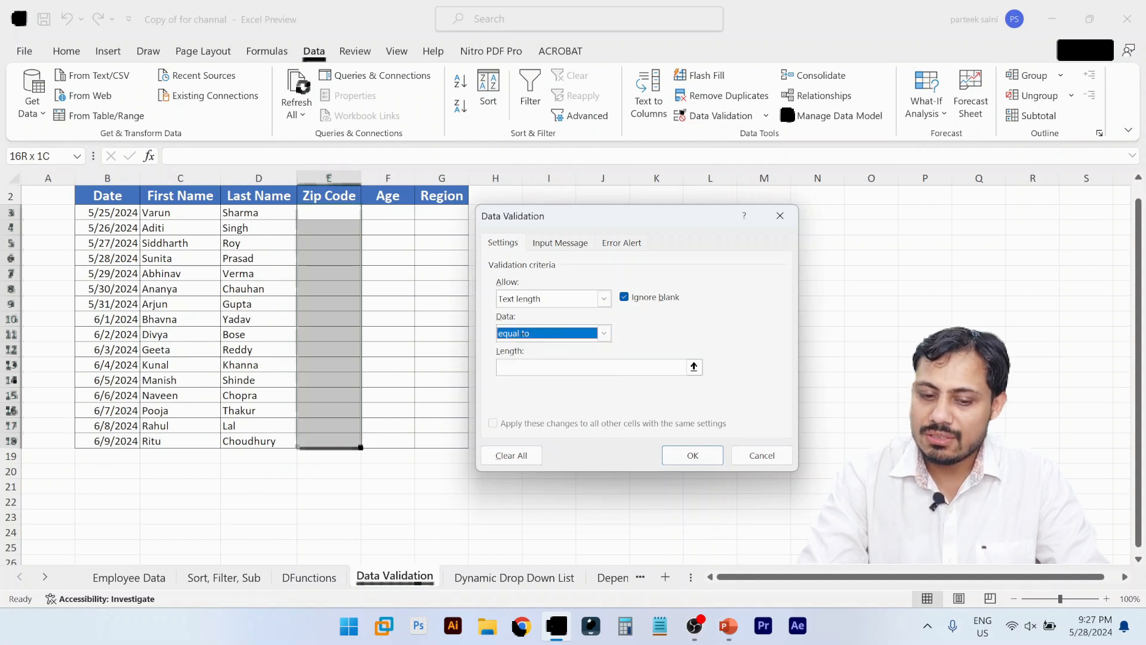
pyautogui.press('Tab')
pyautogui.write('6')
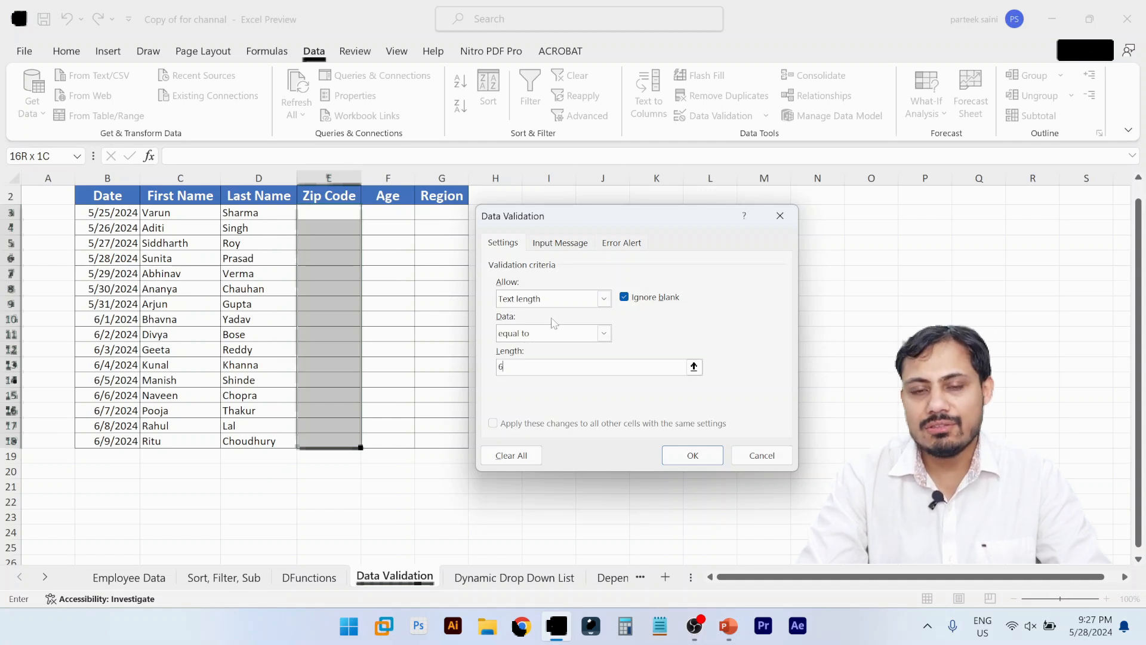
# - Try the not equal to condition for the text length, and return it to equal to
pyautogui.click(603, 333)
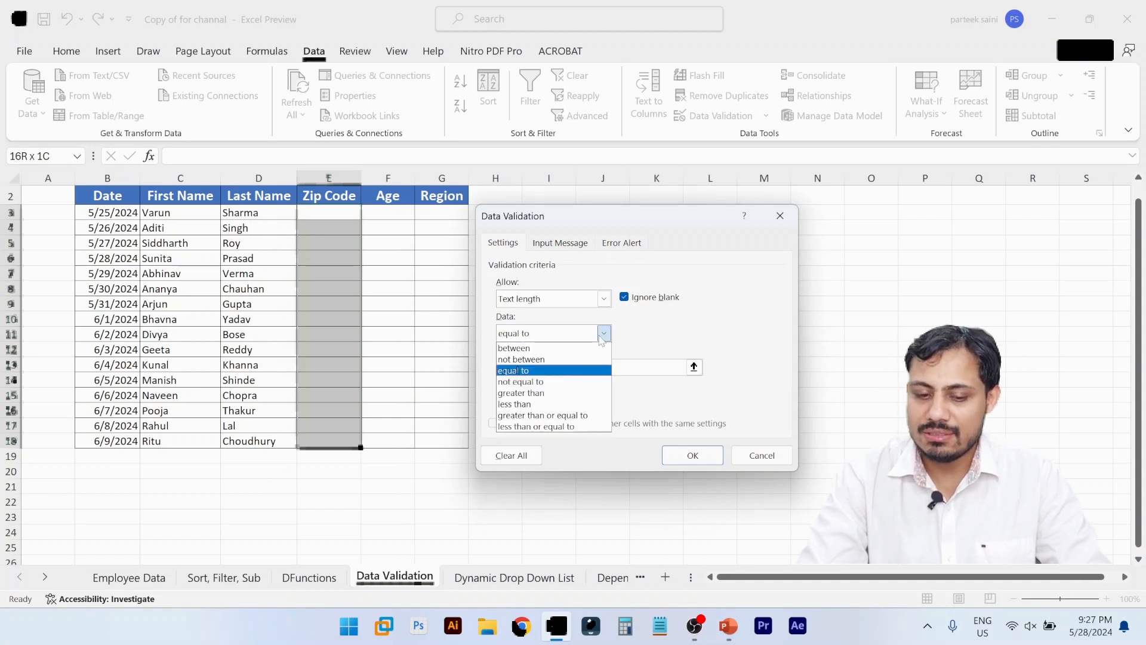
pyautogui.click(582, 381)
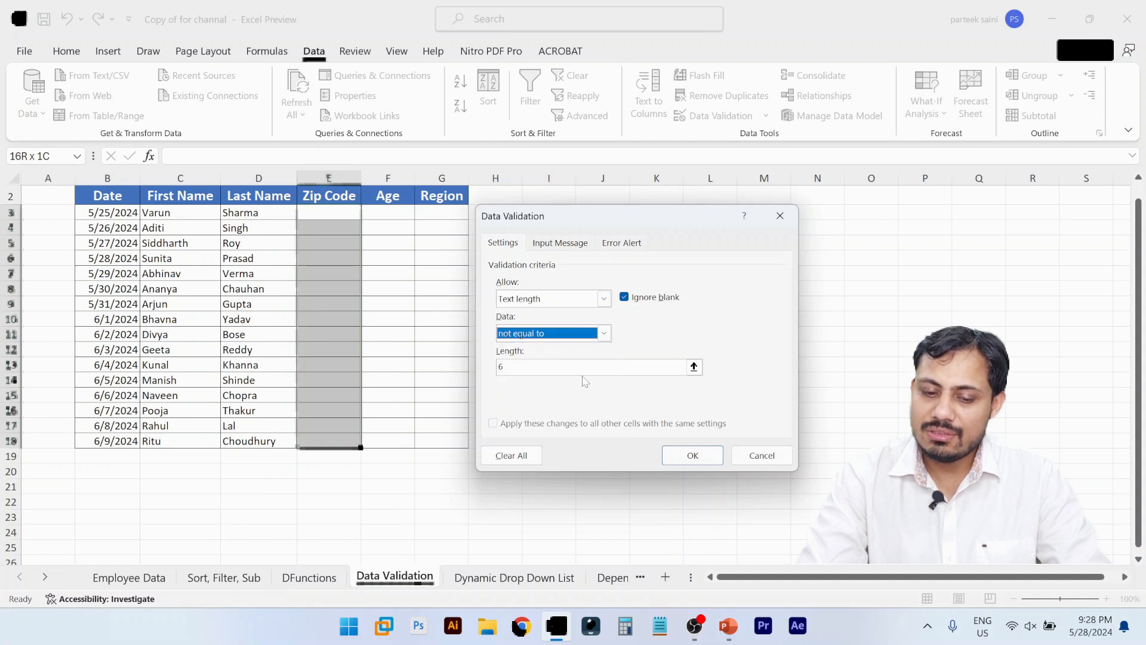
pyautogui.click(582, 339)
pyautogui.click(567, 370)
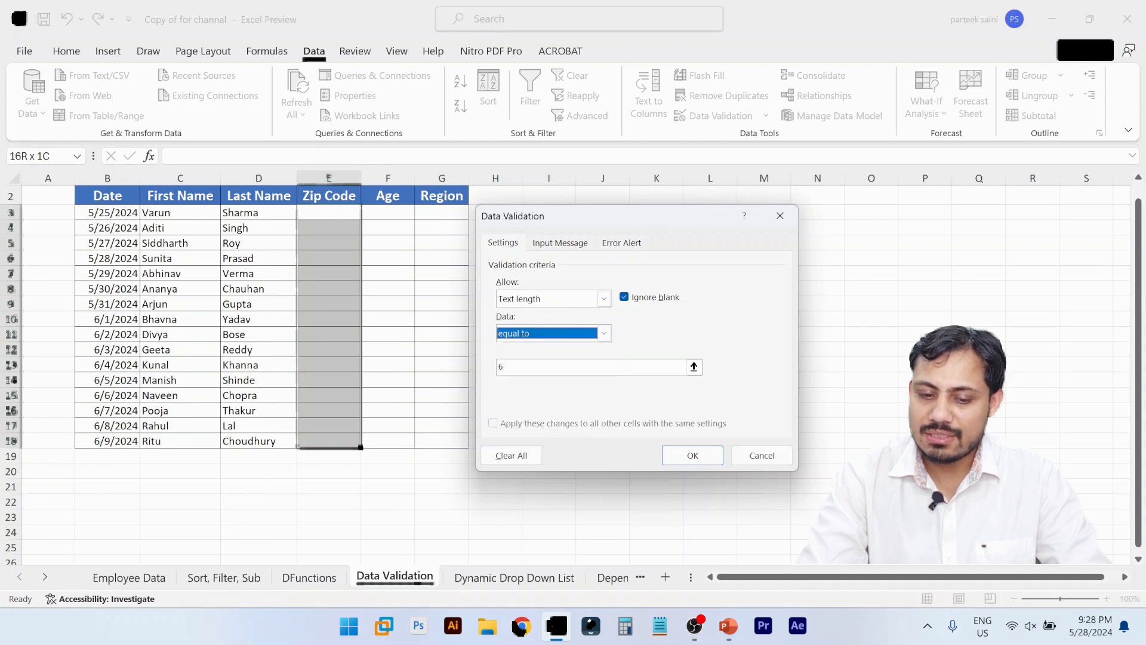
# - Add an input message titled "ZIP Code" reading "Please enter six dight Zip Code"
pyautogui.click(561, 243)
pyautogui.click(568, 323)
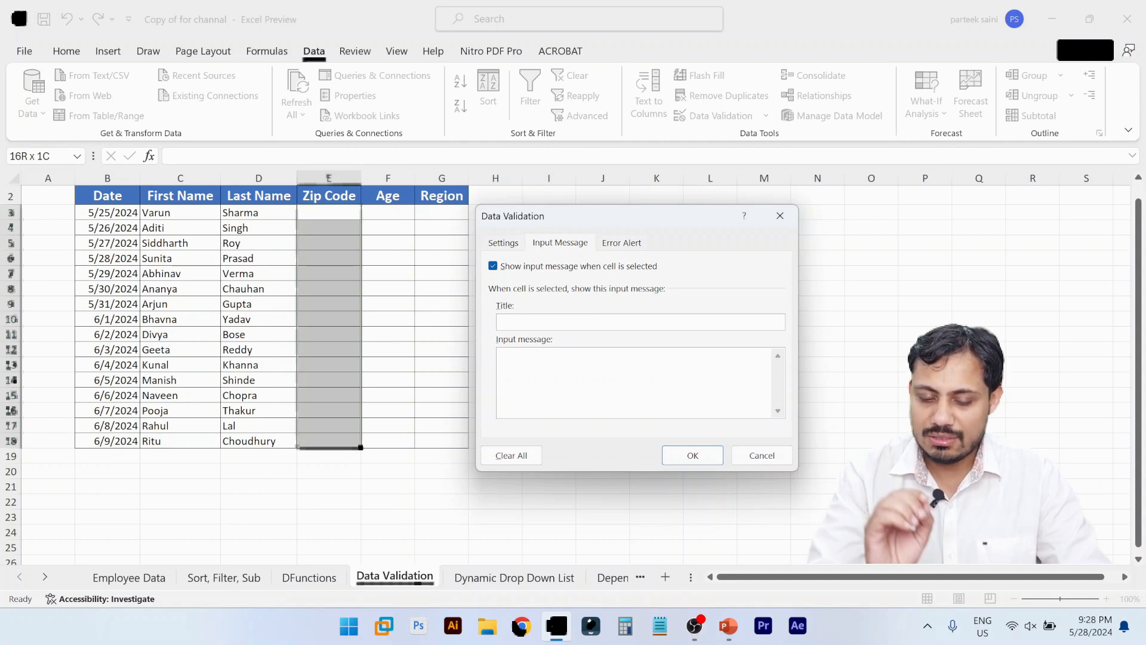
pyautogui.write('ZIP Code')
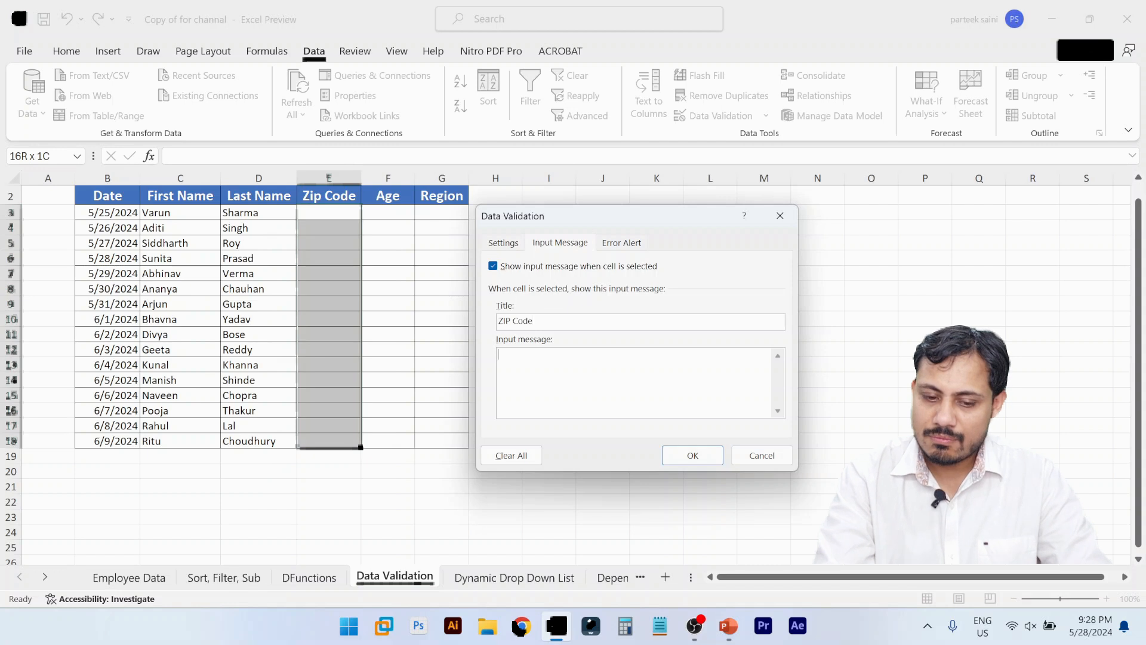
pyautogui.write('ter six dight Zip Code')
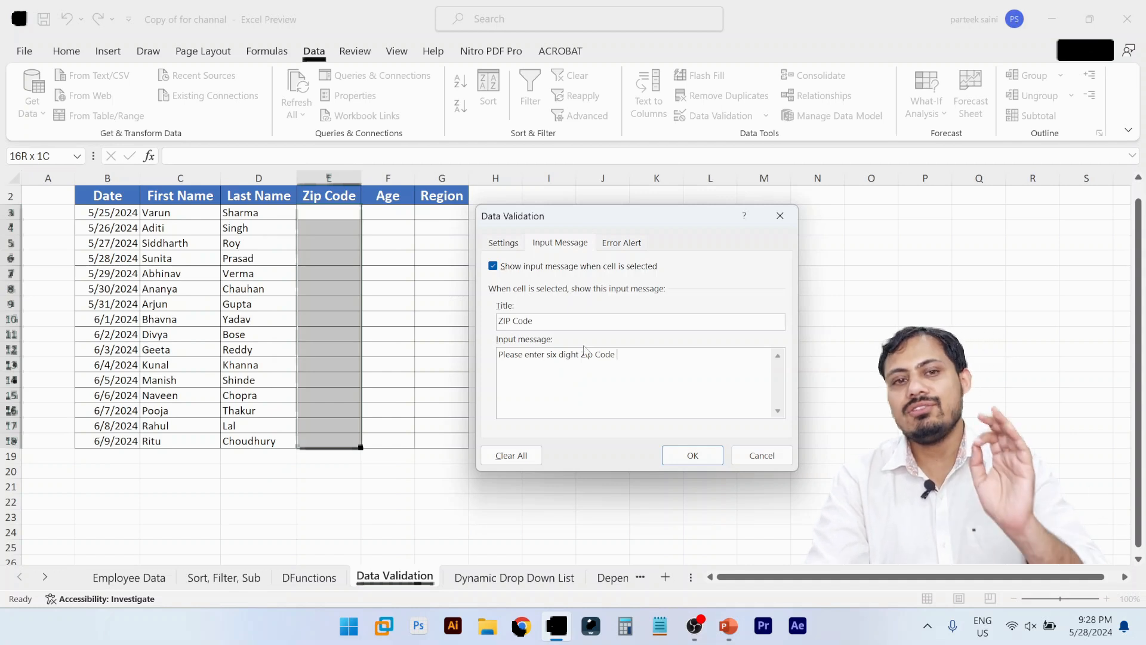
# - Title the Stop error alert "ZIP Code" and copy the input message text into its error message
pyautogui.click(622, 243)
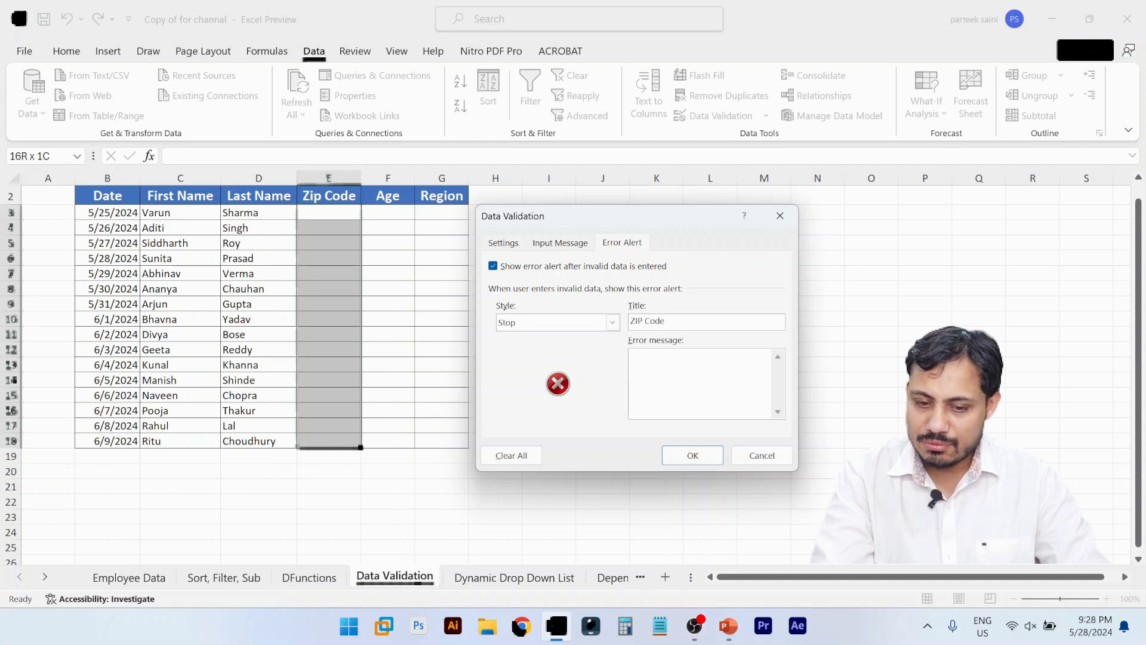
pyautogui.click(552, 250)
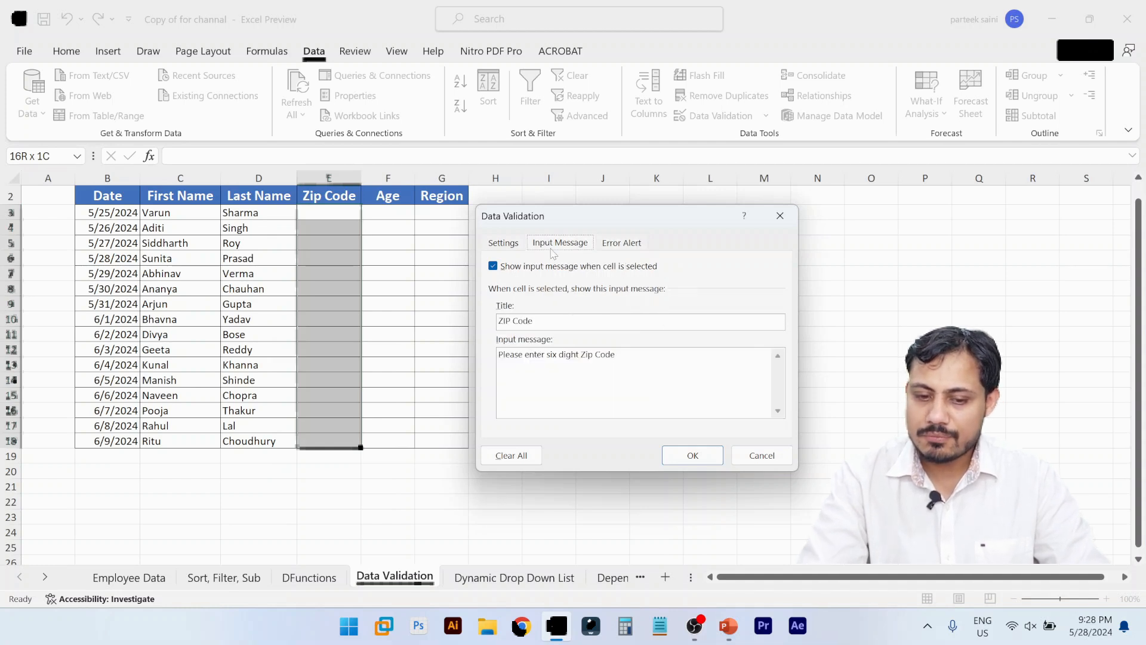
pyautogui.press('Tab')
pyautogui.press('Tab')
pyautogui.press('Tab')
pyautogui.hotkey('ctrl', 'c')
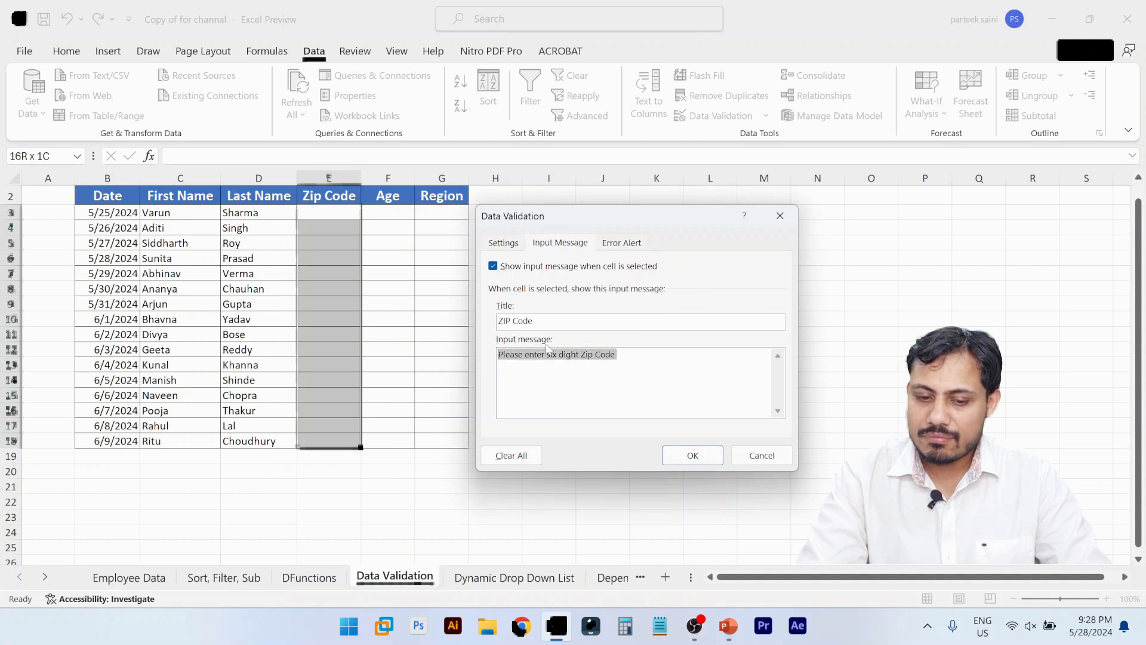
pyautogui.click(633, 249)
pyautogui.click(675, 366)
pyautogui.hotkey('ctrl', 'v')
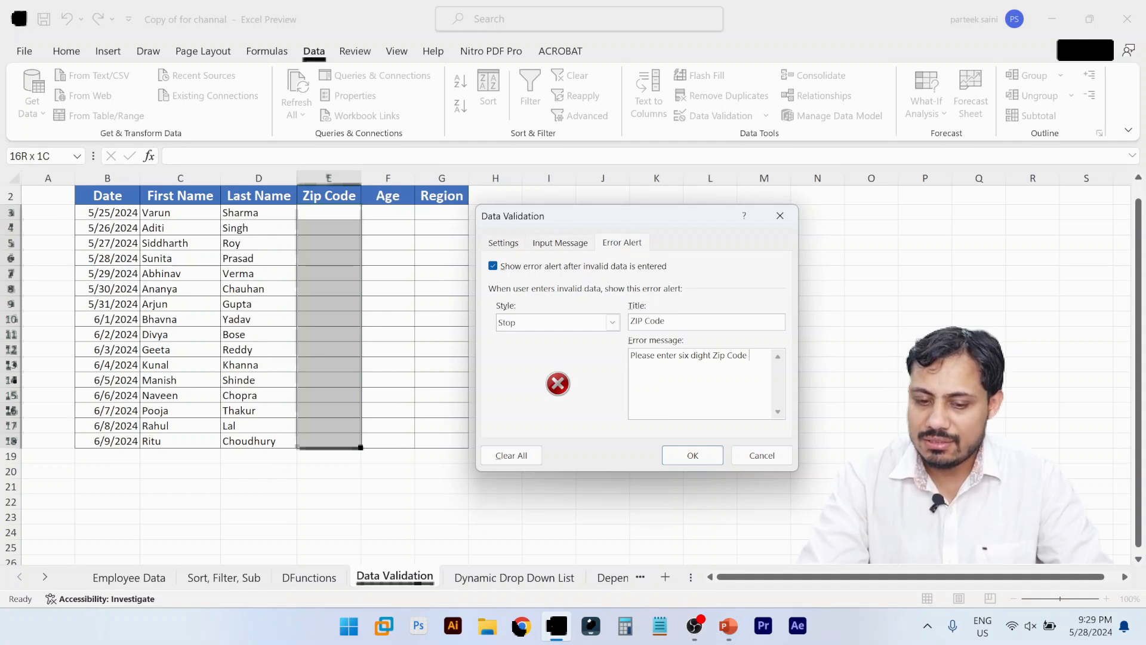
# - Reword the error message to "Please retrywith six dight Zip Code" and apply the validation
pyautogui.doubleClick(666, 356)
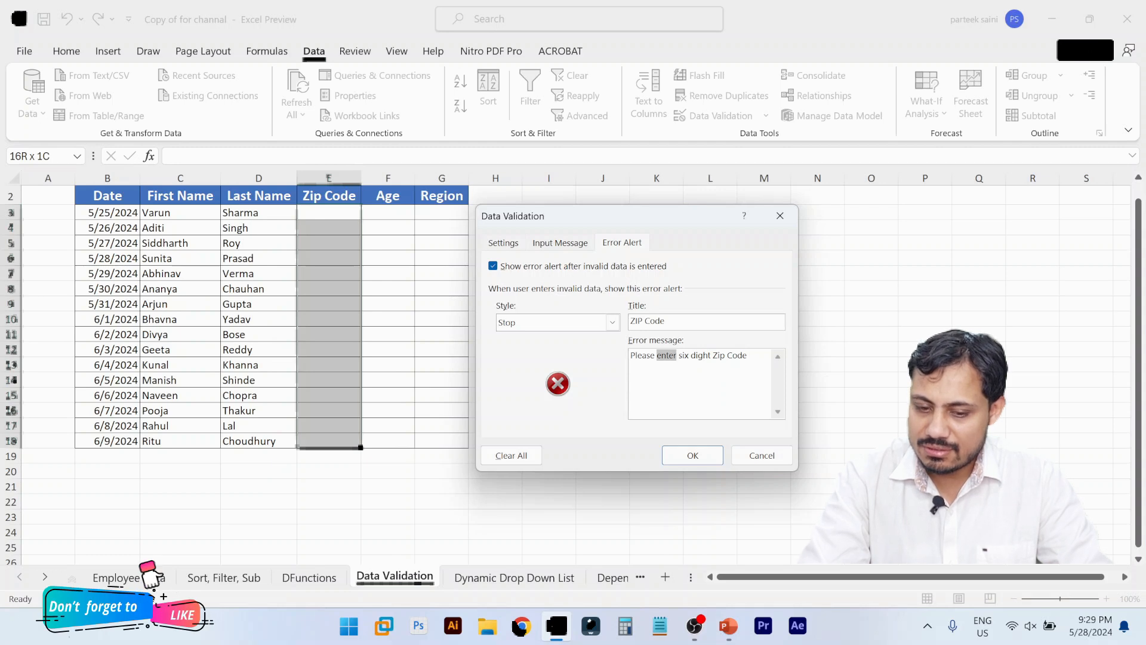
pyautogui.write('retry')
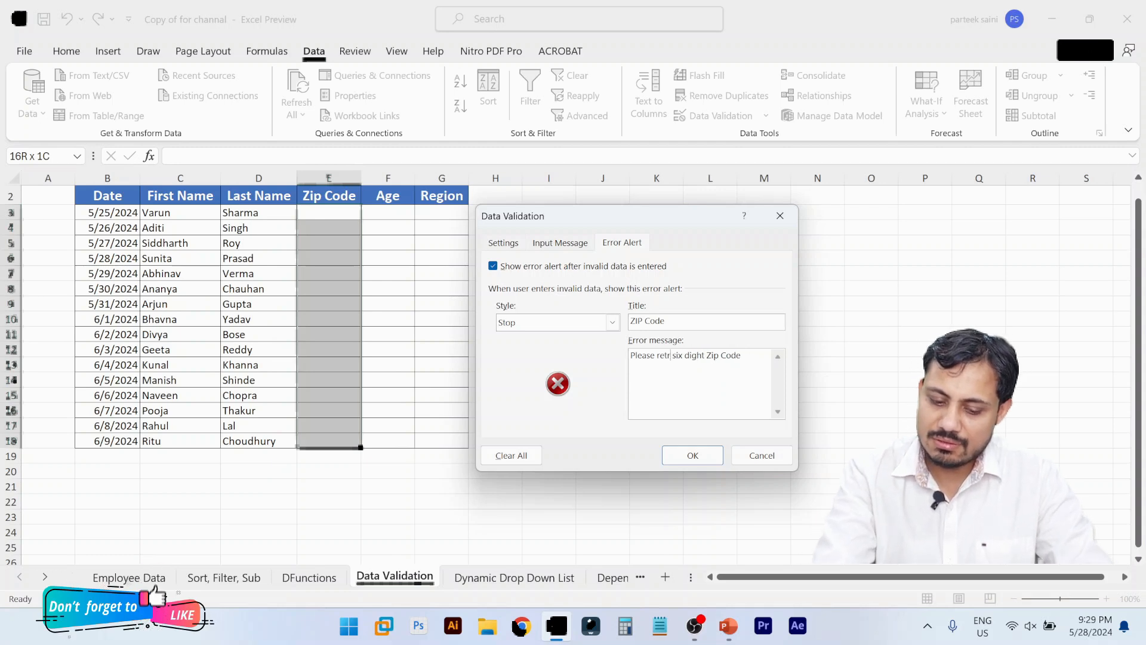
pyautogui.write('with')
pyautogui.press('BackSpace')
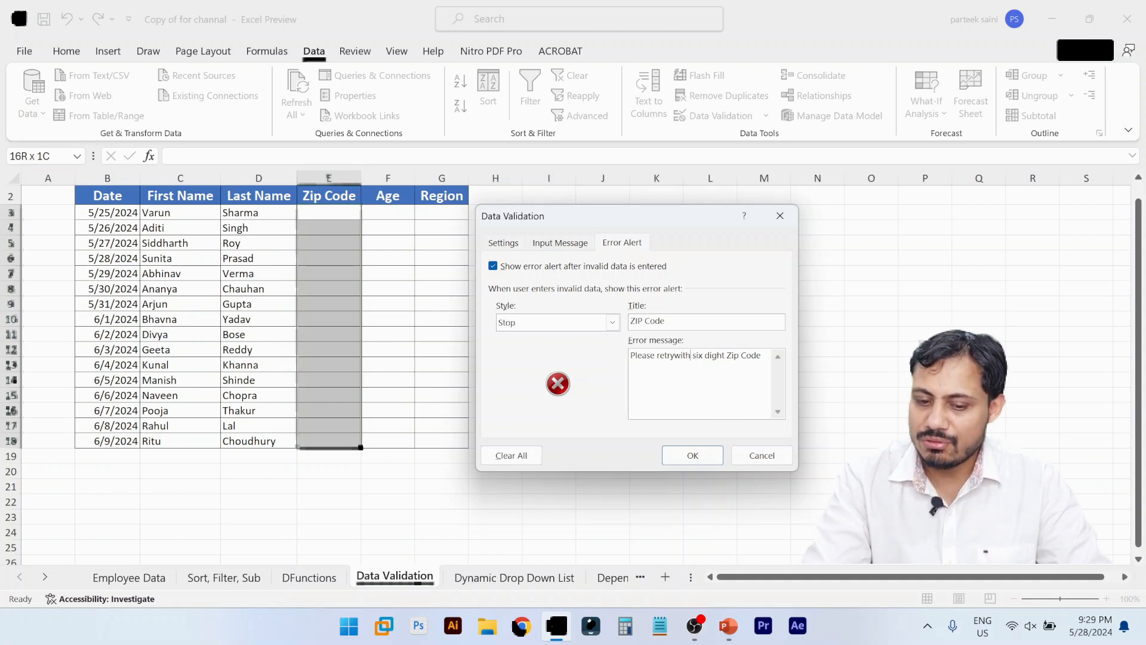
pyautogui.click(715, 456)
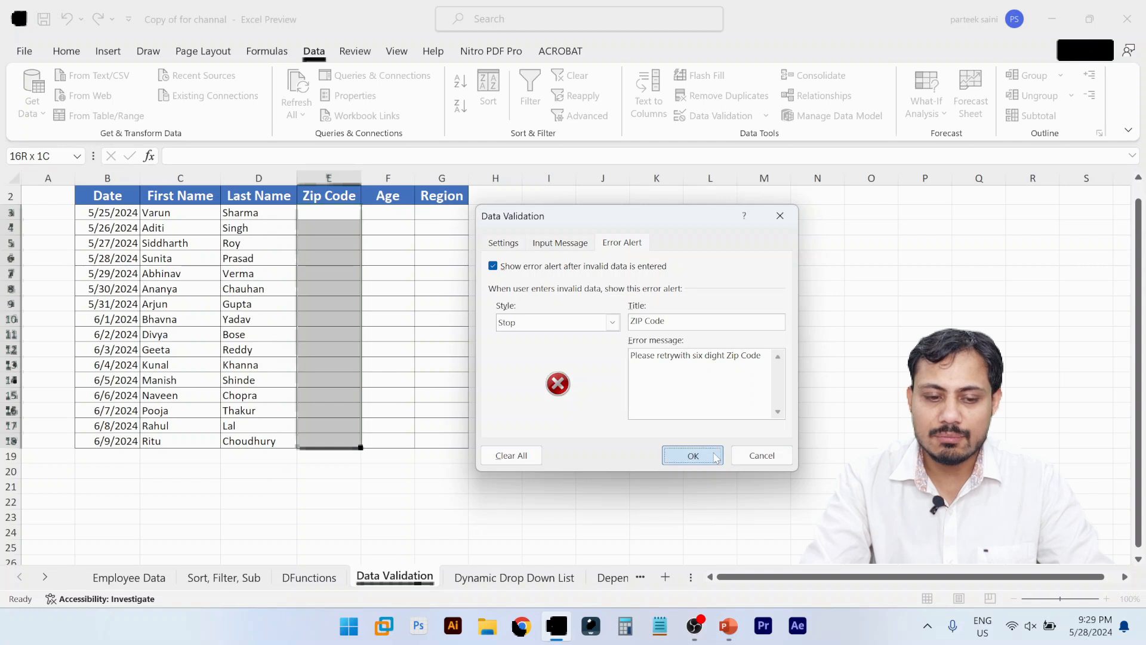
# - Go to cell E3 in the Zip Code column to view its input message
pyautogui.click(525, 382)
pyautogui.click(213, 332)
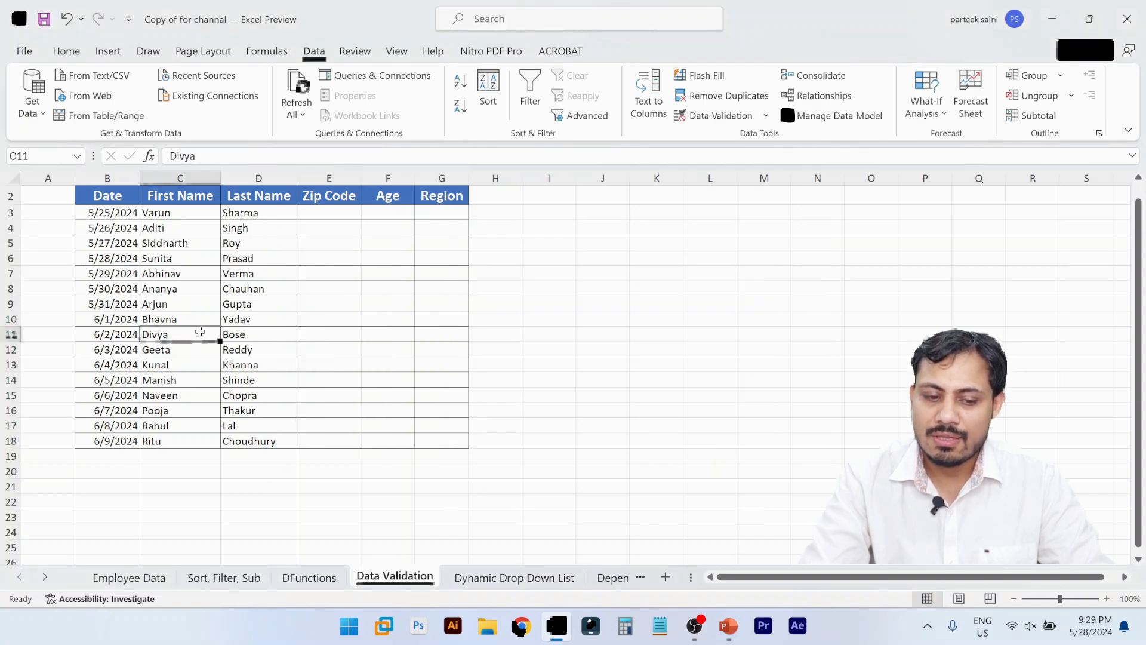
pyautogui.press('Up')
pyautogui.press('Up')
pyautogui.press('Up')
pyautogui.press('Up')
pyautogui.press('Up')
pyautogui.press('Up')
pyautogui.press('Up')
pyautogui.press('Up')
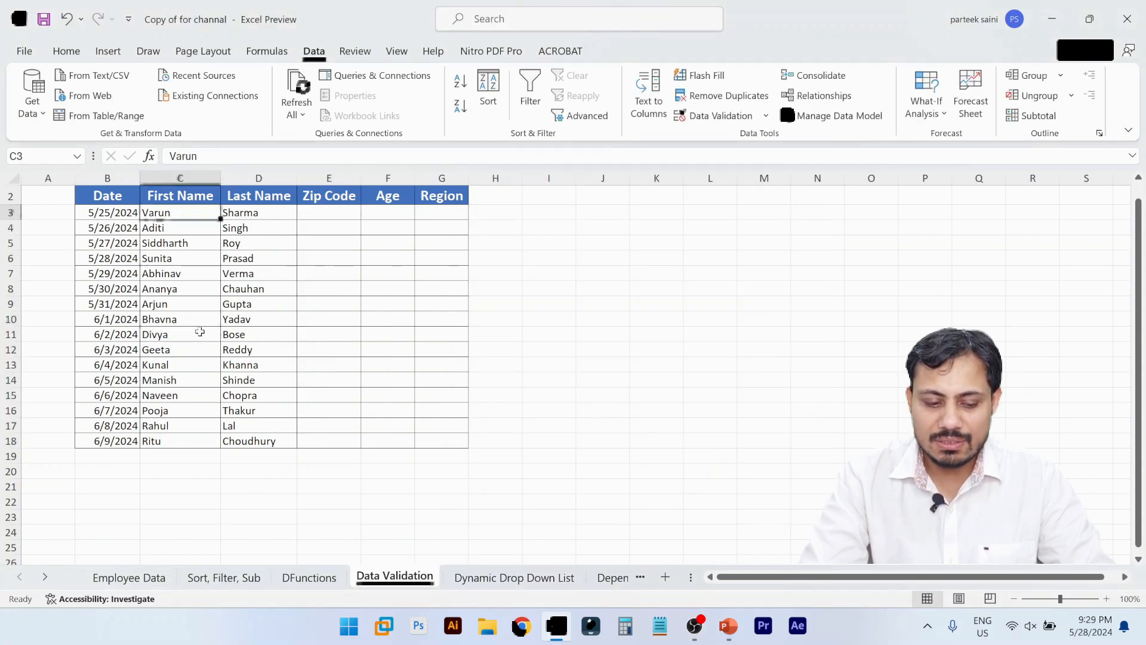
pyautogui.press('Right')
pyautogui.press('Right')
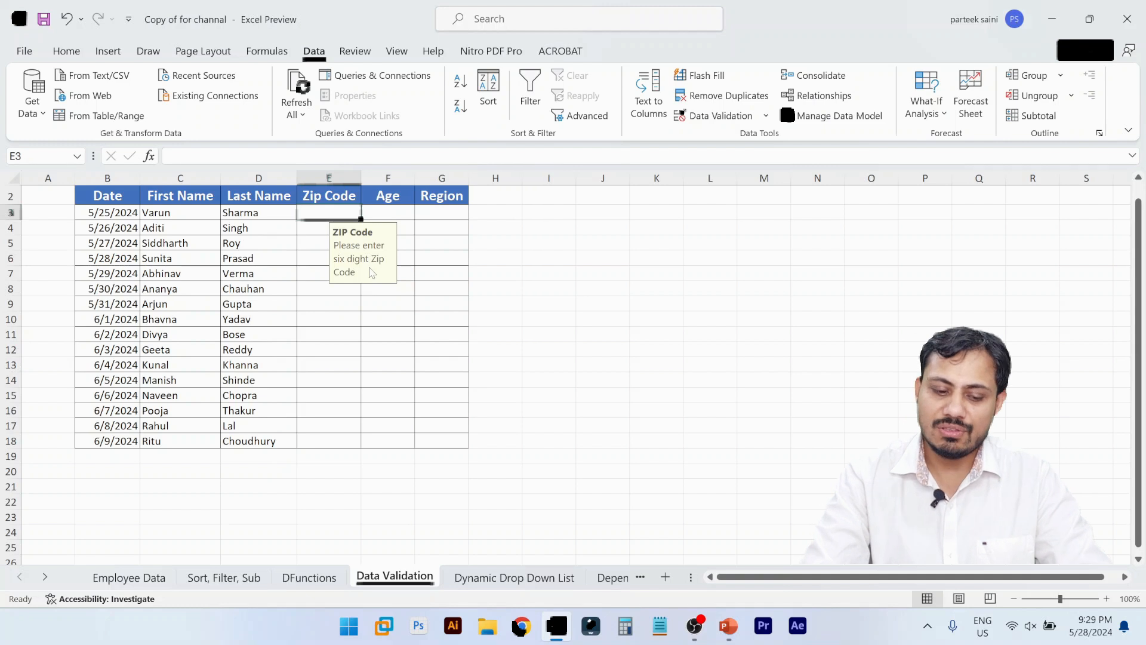
# - Enter the zip code 123456 in cell E3 and reselect that cell
pyautogui.write('123456')
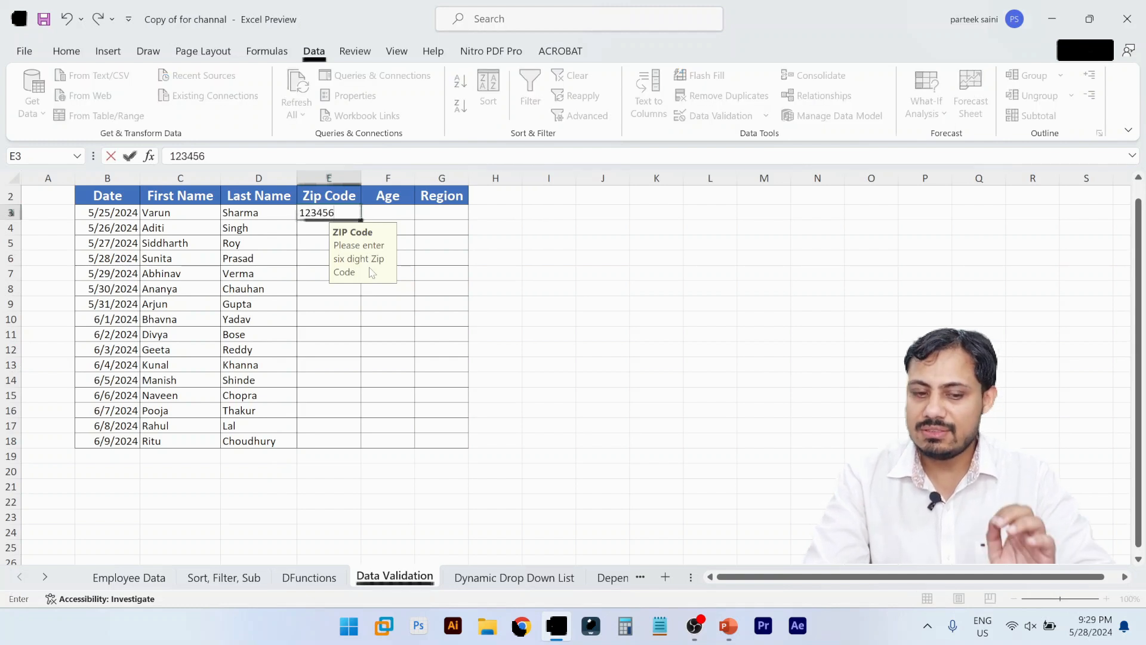
pyautogui.press('Return')
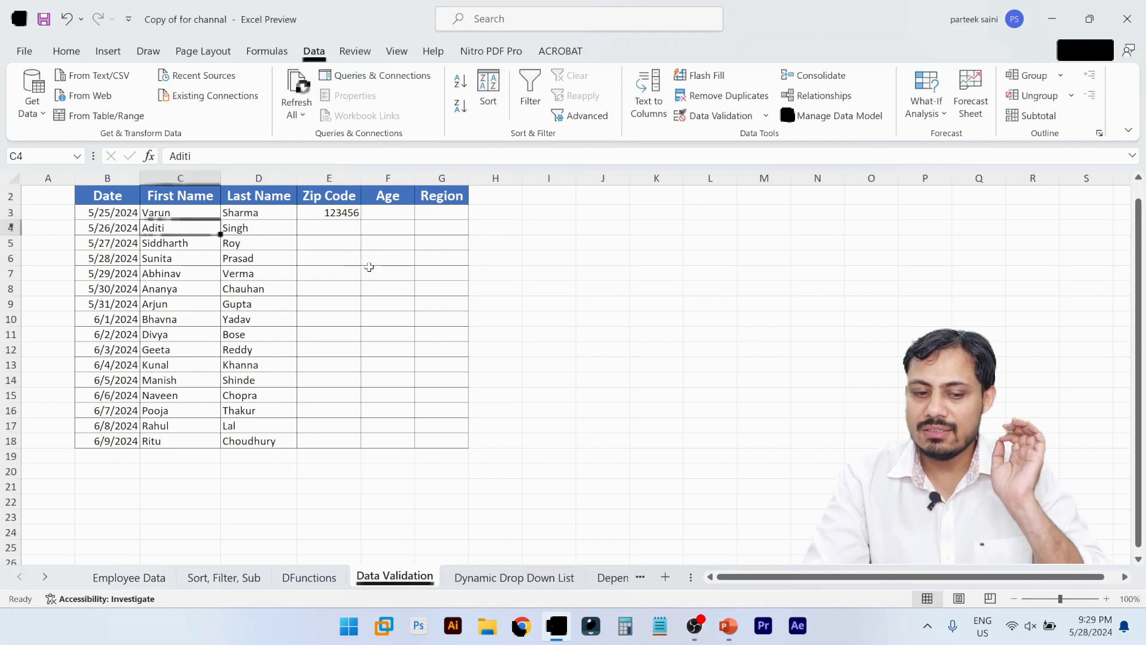
pyautogui.press('Up')
pyautogui.press('Right')
pyautogui.press('Right')
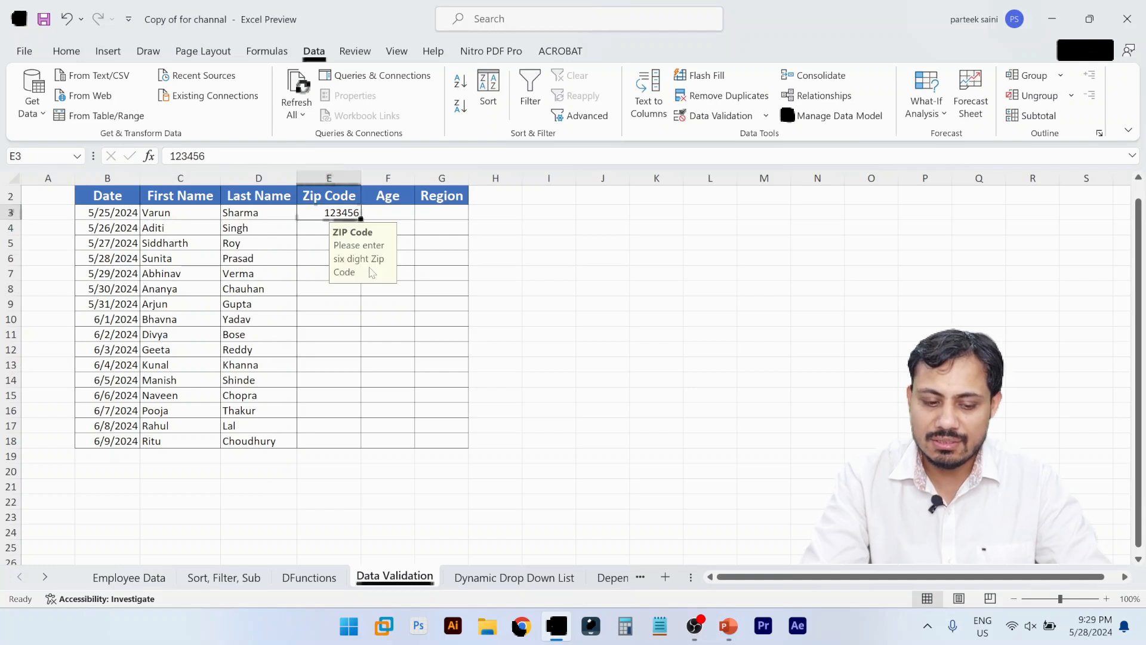
# - Test the rule by shortening E3 to the five-digit 12345, retry from the error alert and restore 123456
pyautogui.press('F2')
pyautogui.press('BackSpace')
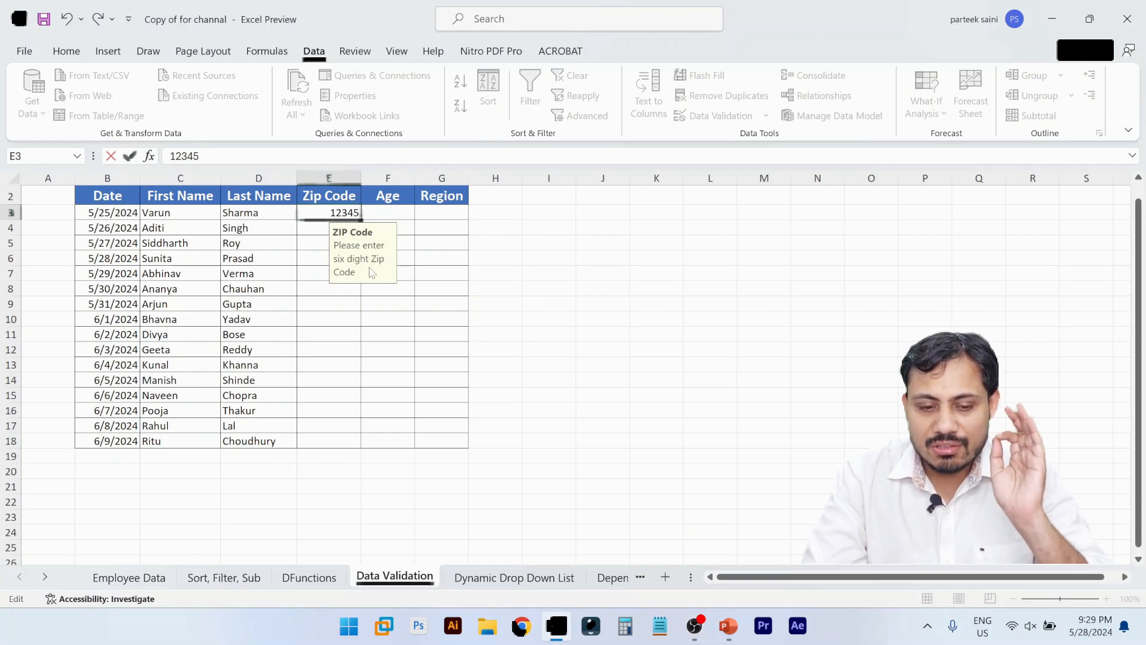
pyautogui.press('Return')
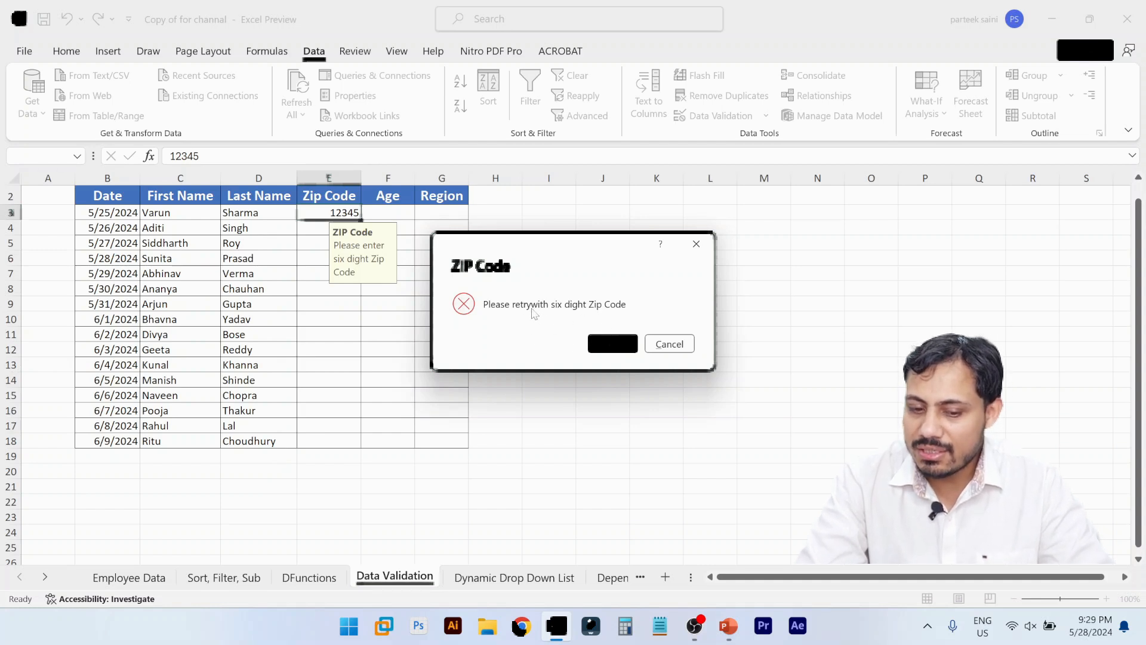
pyautogui.click(621, 352)
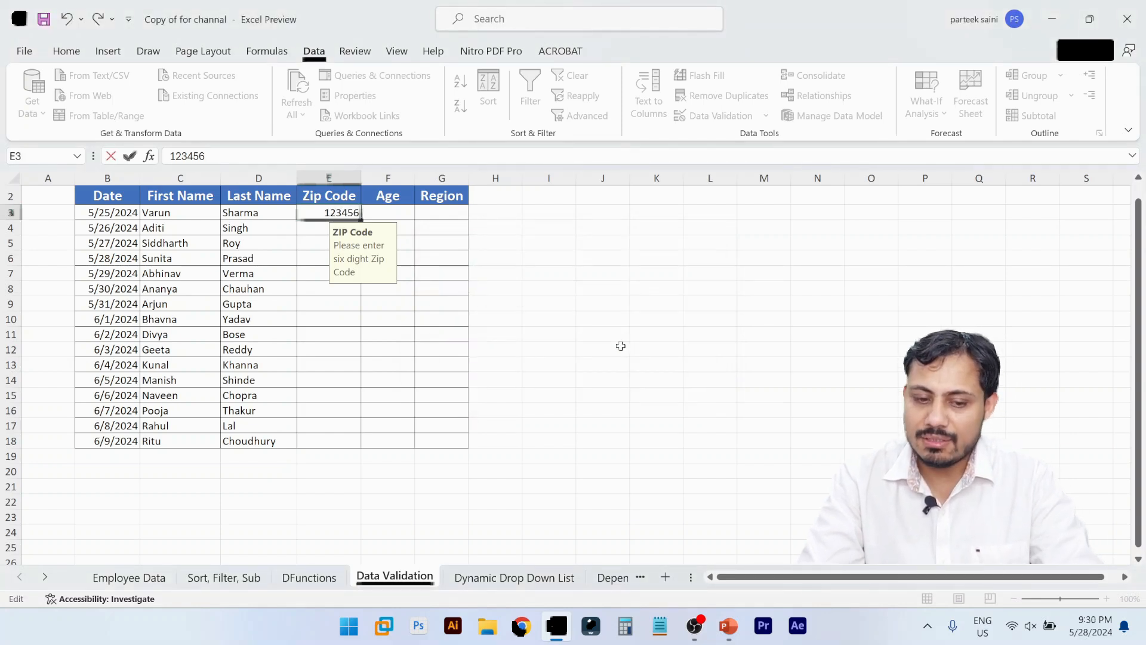
pyautogui.press('Return')
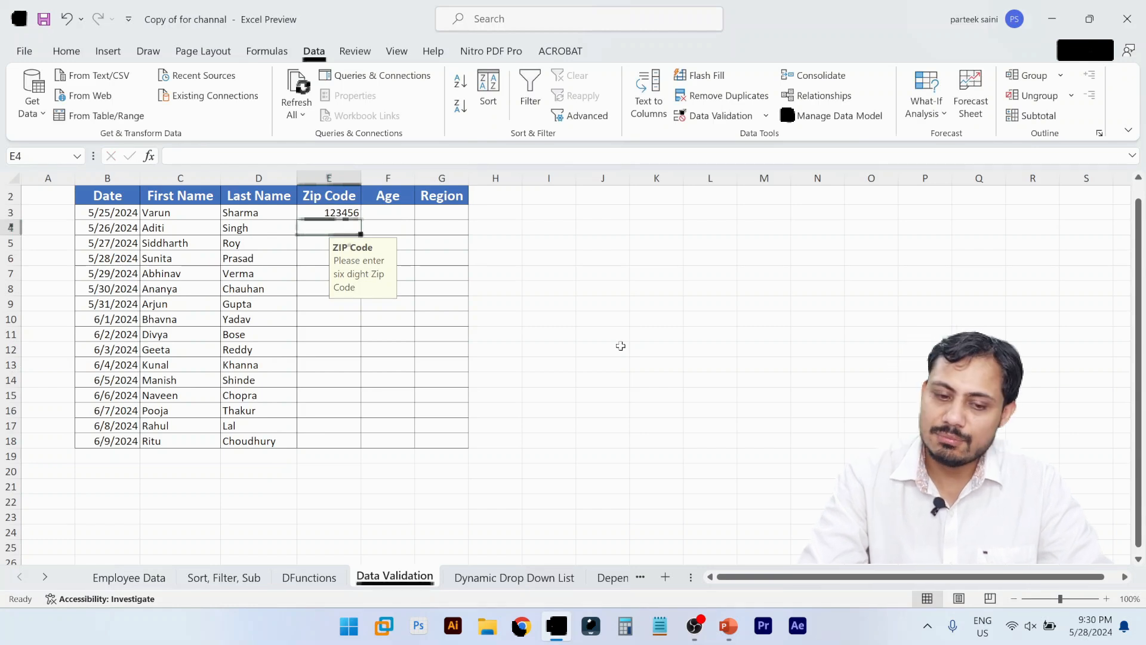
# - Change E3's validation error alert to the Warning style with the message "Please enter six dight Zip Code"
pyautogui.press('Up')
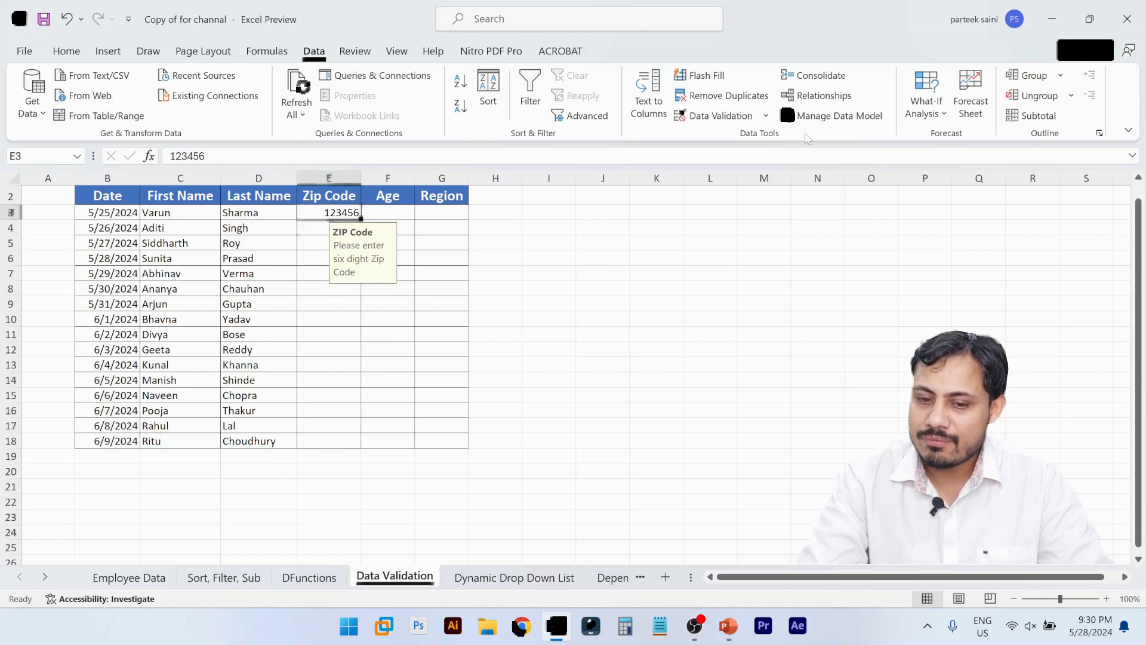
pyautogui.click(740, 120)
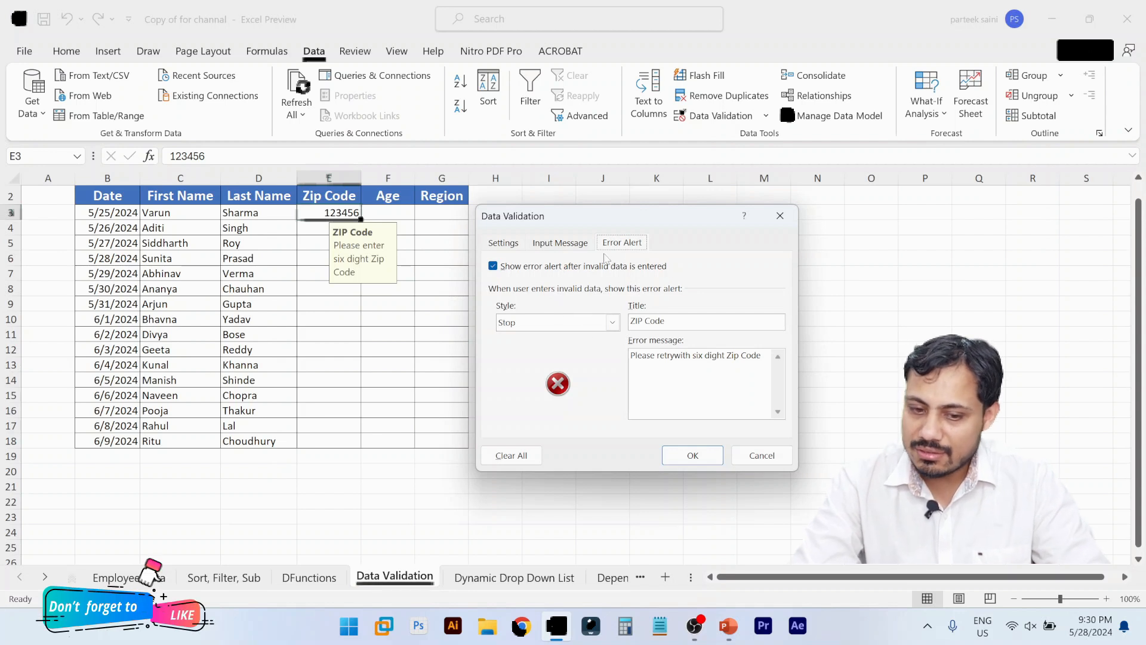
pyautogui.click(611, 323)
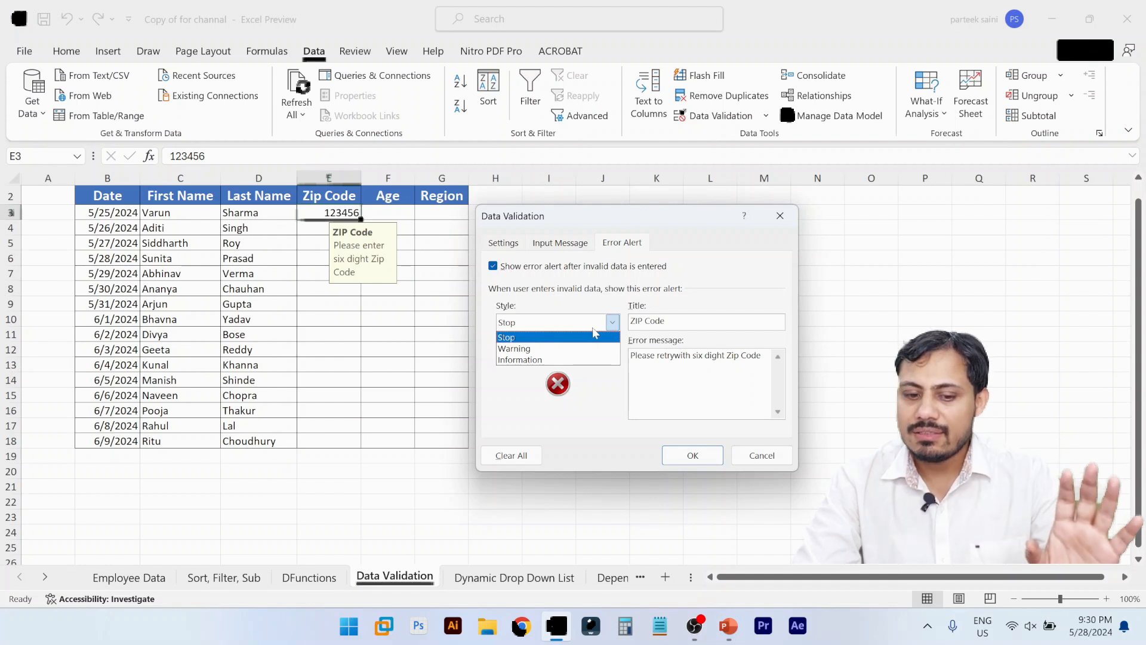
pyautogui.click(568, 349)
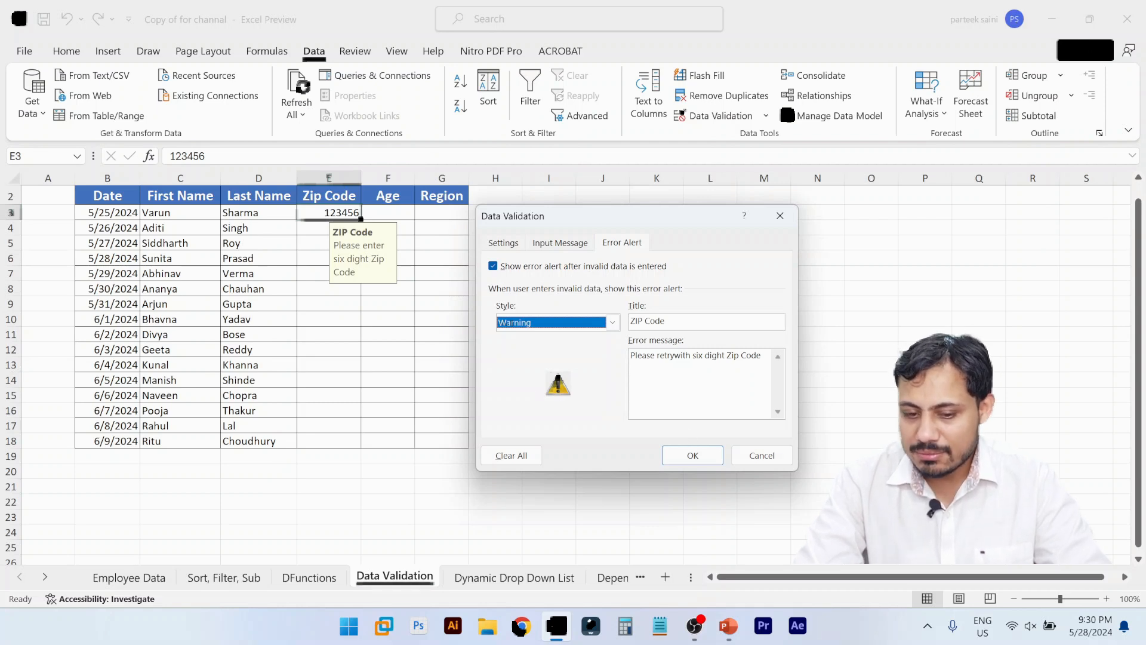
pyautogui.click(677, 366)
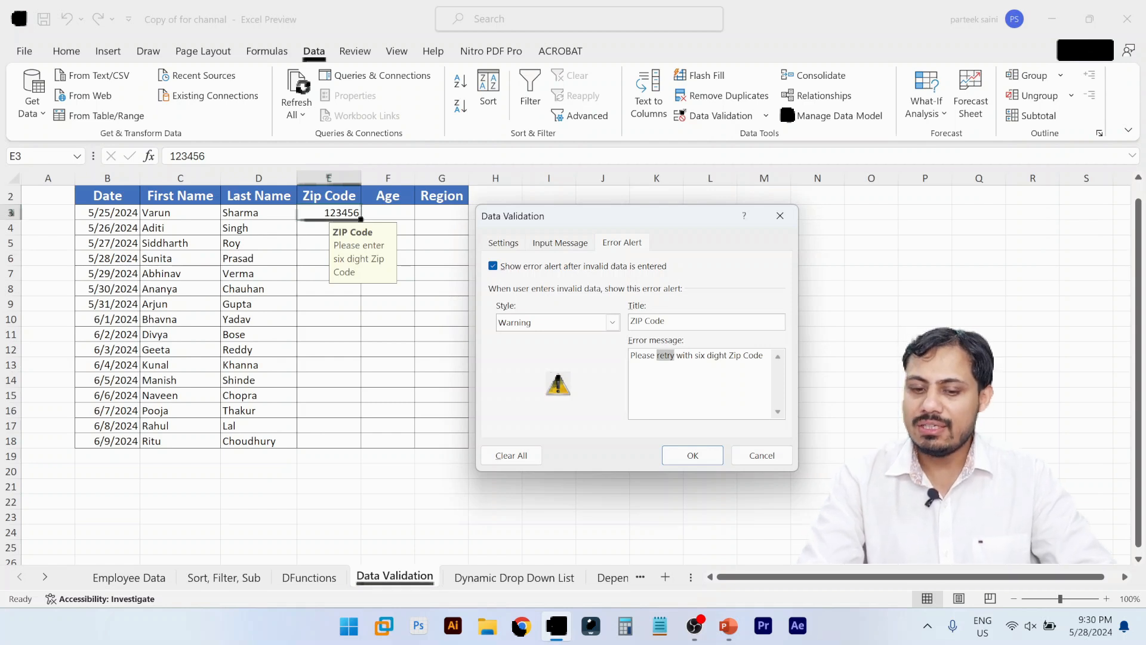
pyautogui.write('enter')
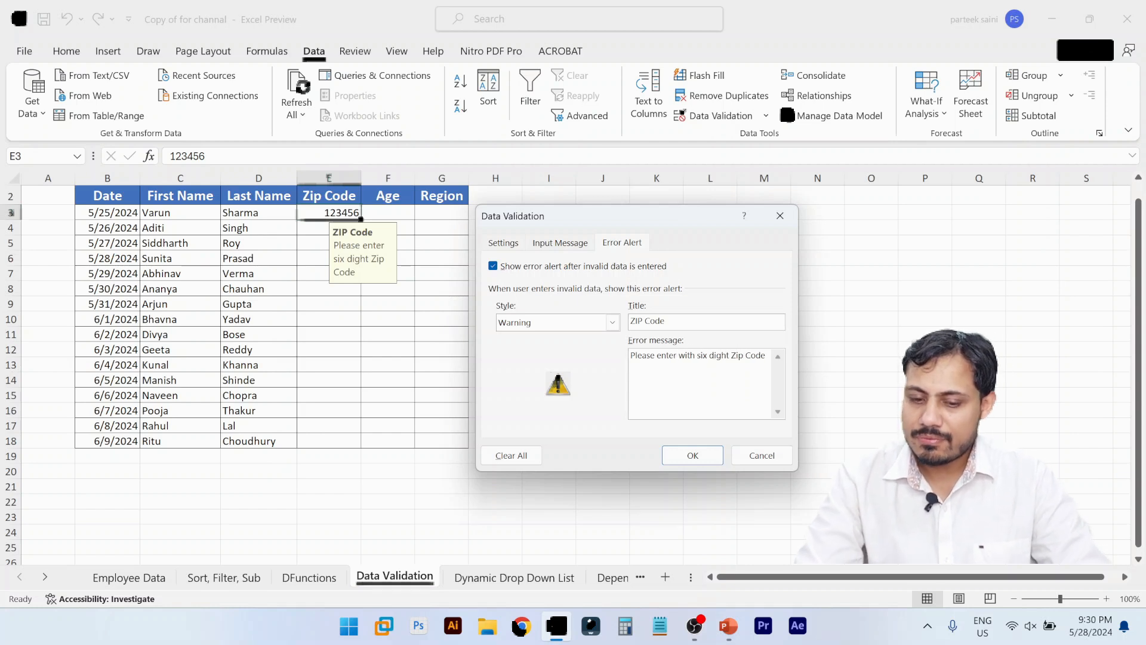
pyautogui.press('BackSpace')
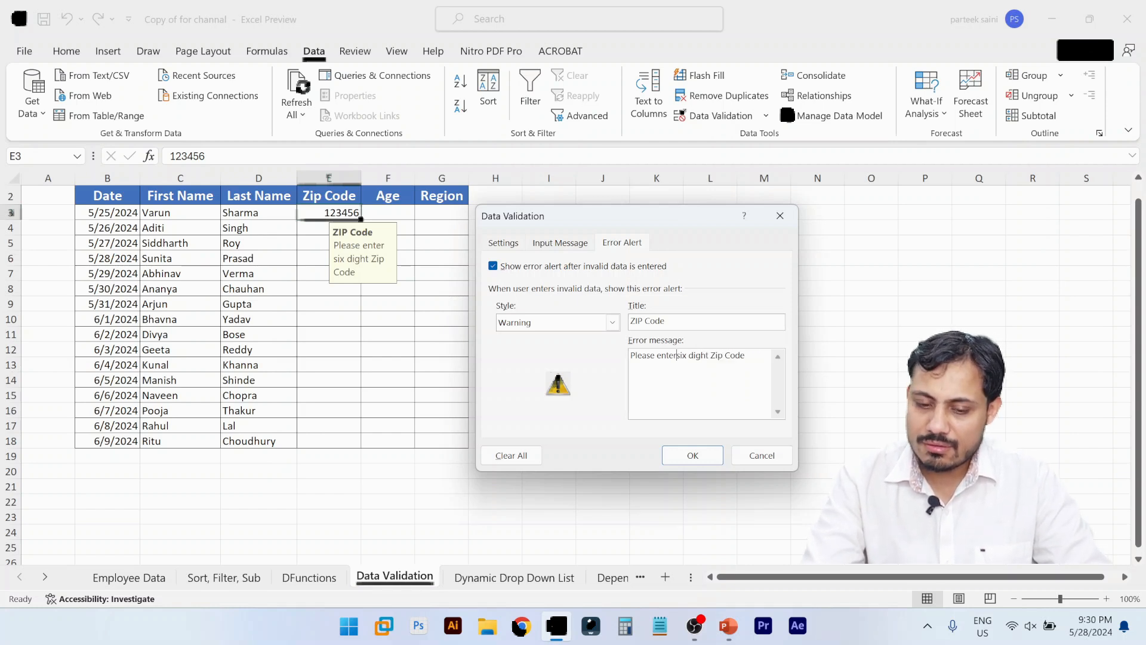
pyautogui.click(692, 454)
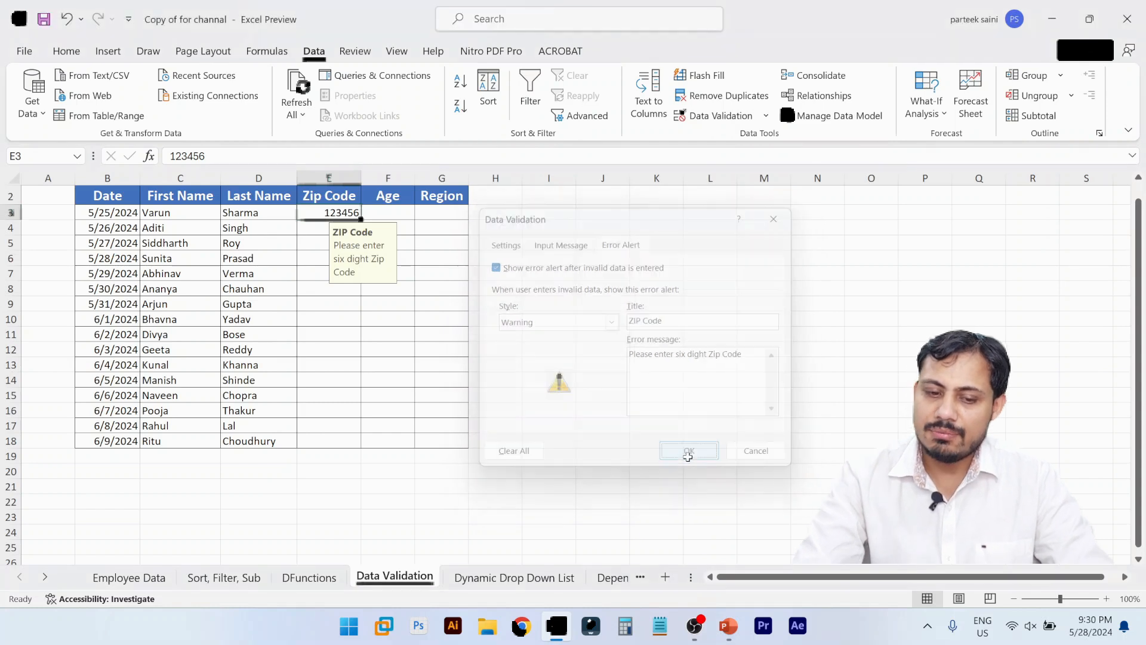
# - Enter the zip code 987654 in cell E10
pyautogui.click(363, 318)
pyautogui.click(361, 319)
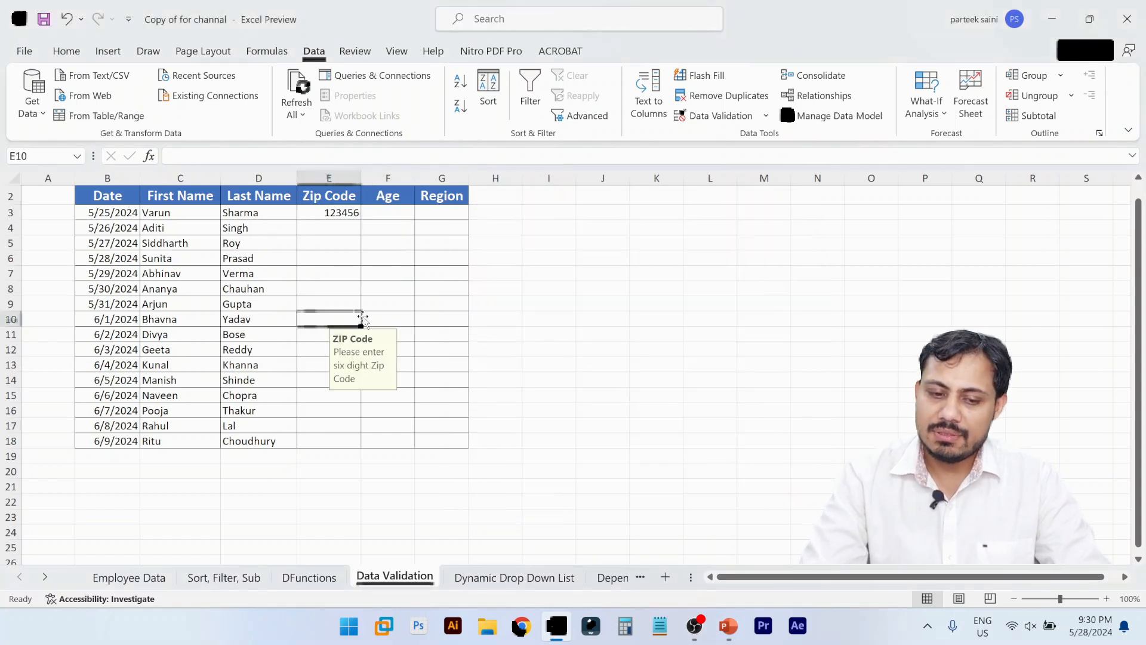
pyautogui.write('987654')
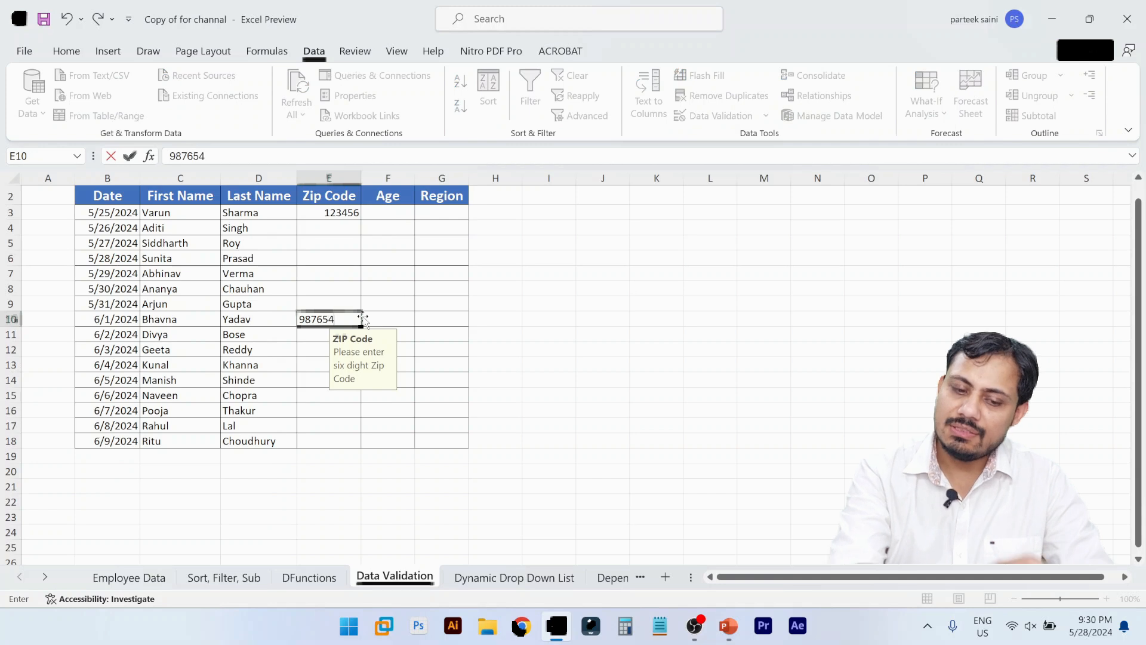
pyautogui.press('Return')
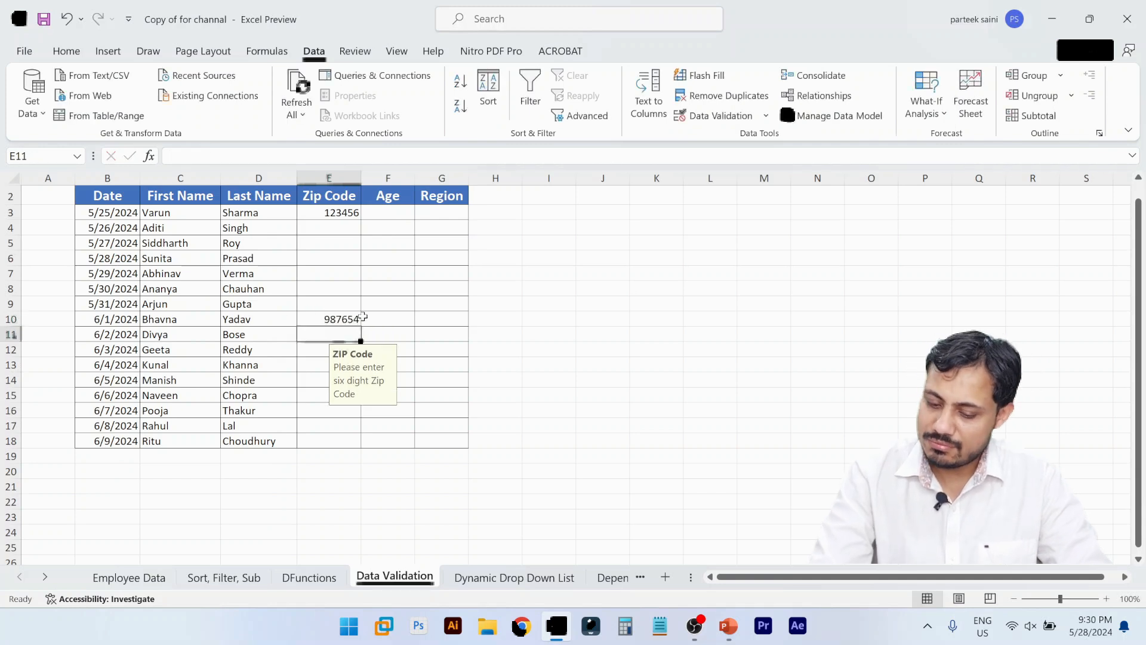
# - Try to shorten the zip code in E10 to 98765, retrying from the error alert before cancelling the entry
pyautogui.doubleClick(363, 319)
pyautogui.press('BackSpace')
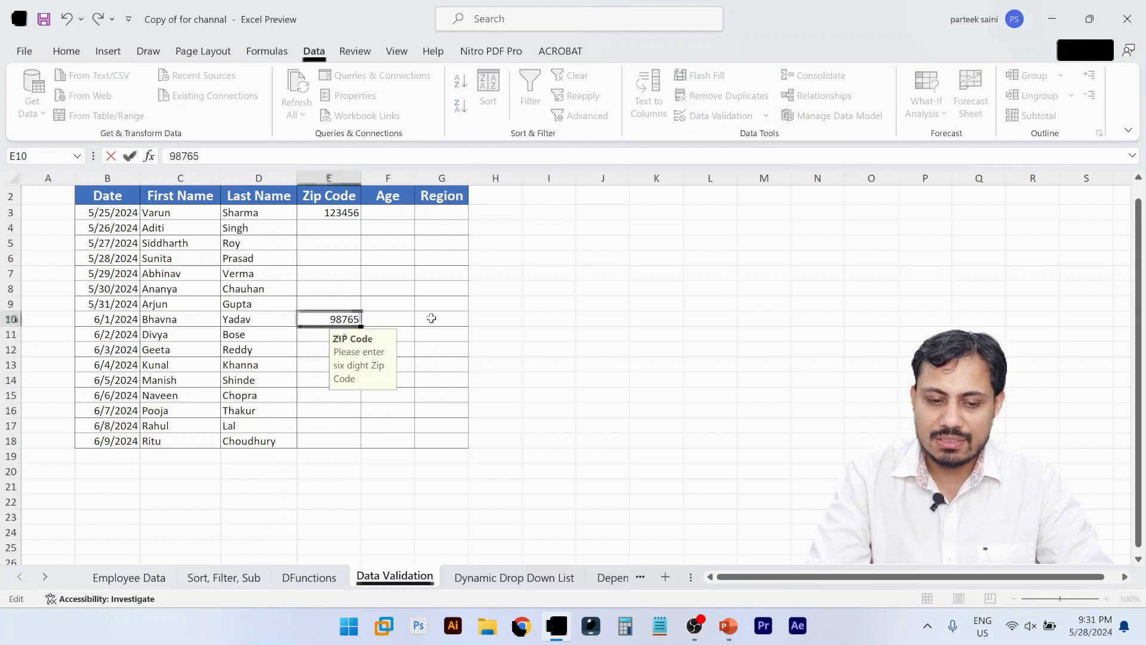
pyautogui.press('Return')
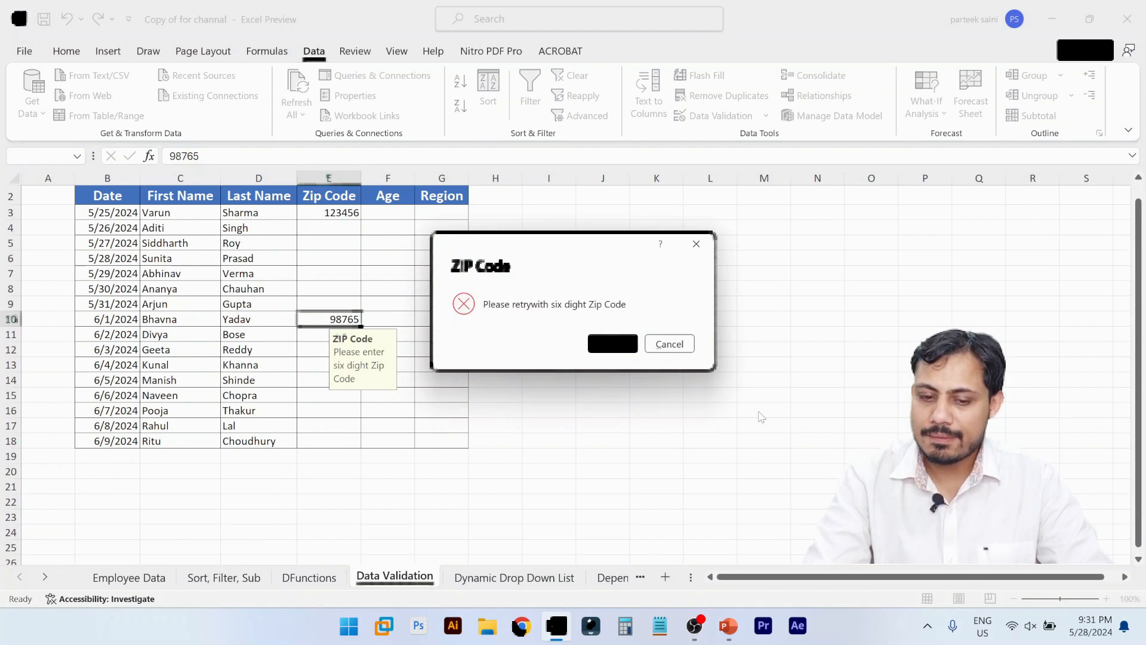
pyautogui.click(627, 344)
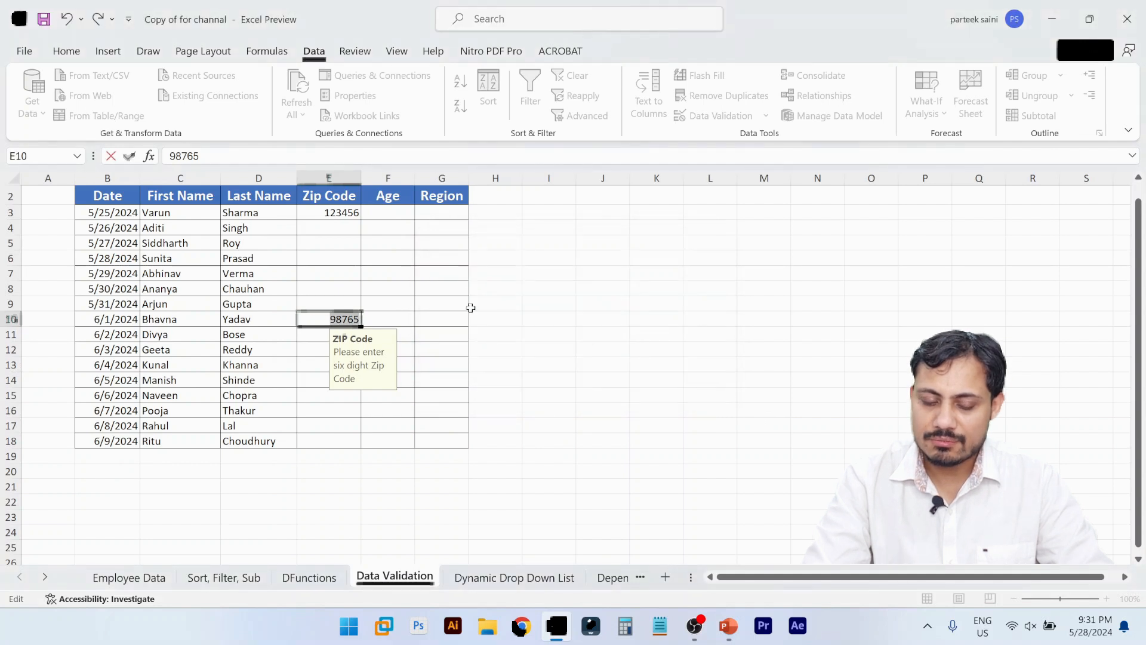
pyautogui.click(339, 318)
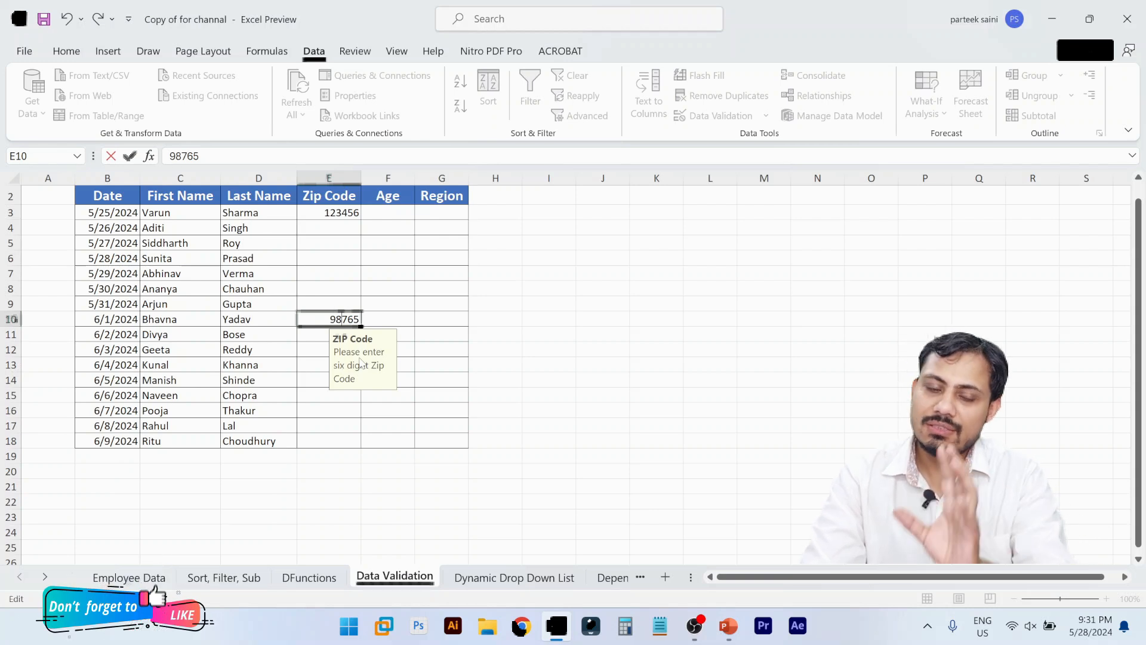
pyautogui.press('Return')
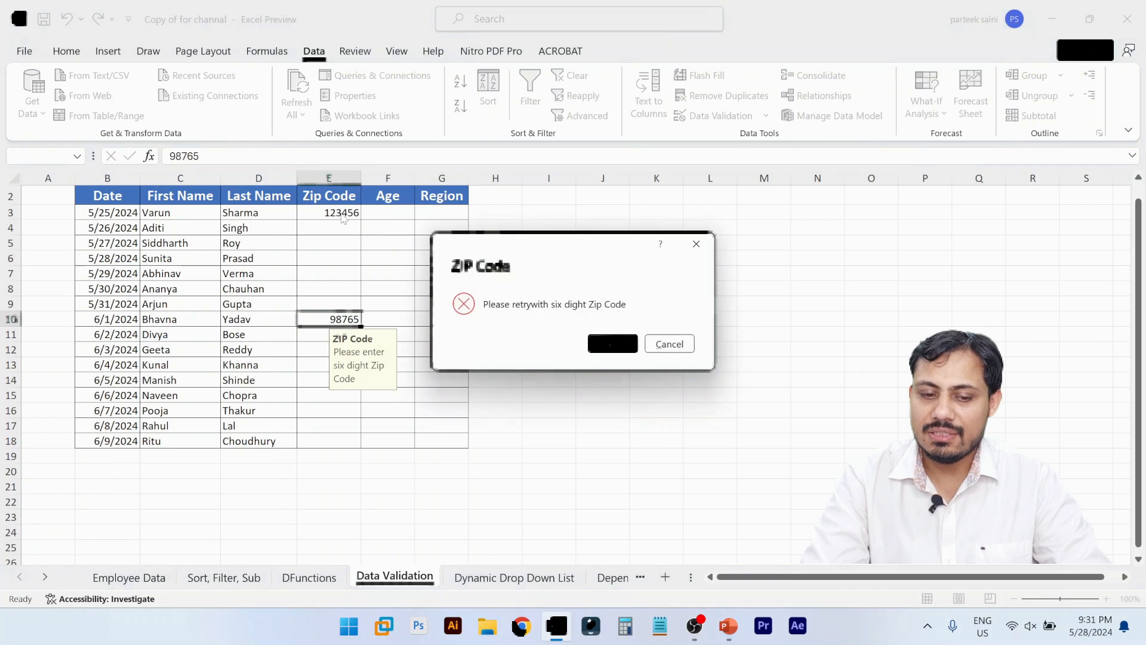
pyautogui.click(613, 351)
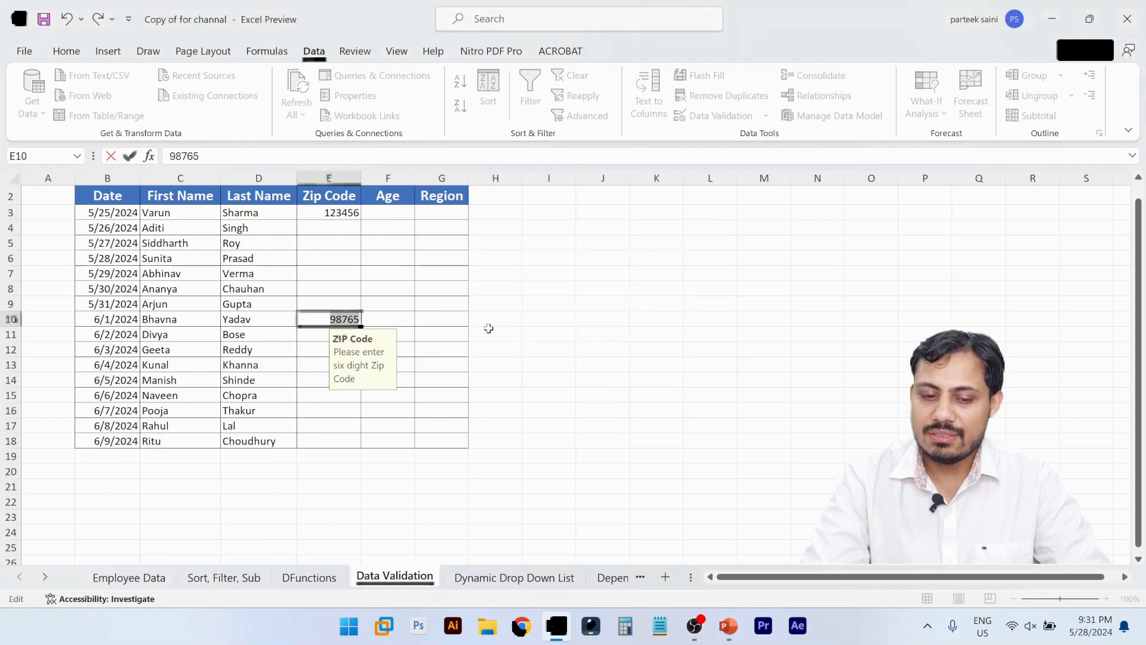
pyautogui.press('Return')
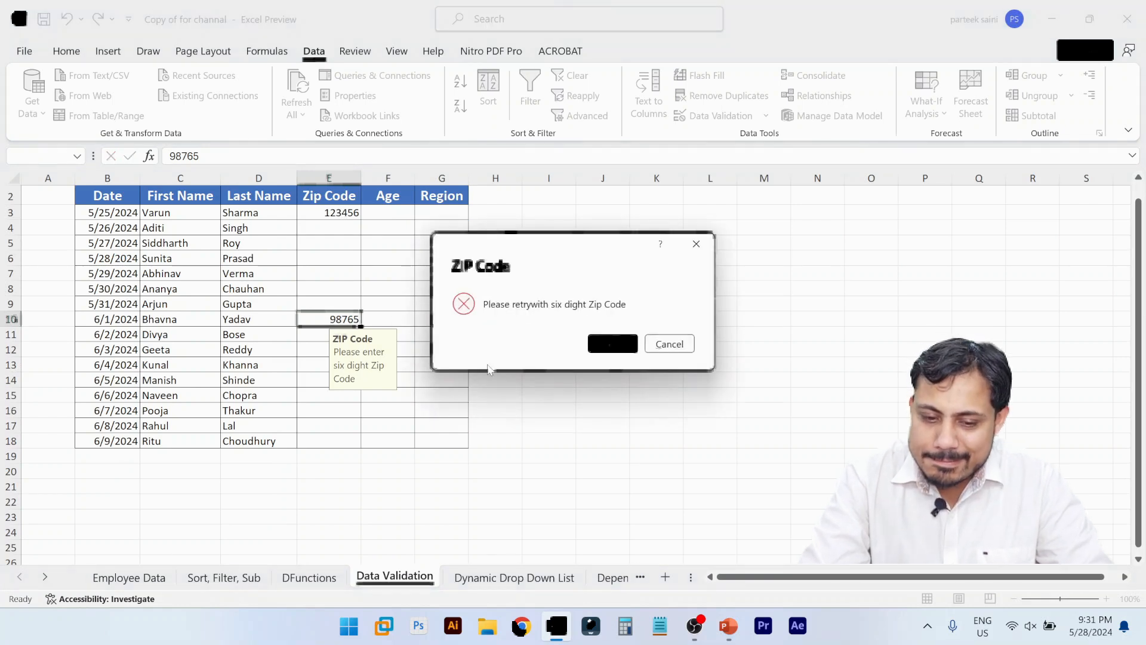
pyautogui.click(656, 345)
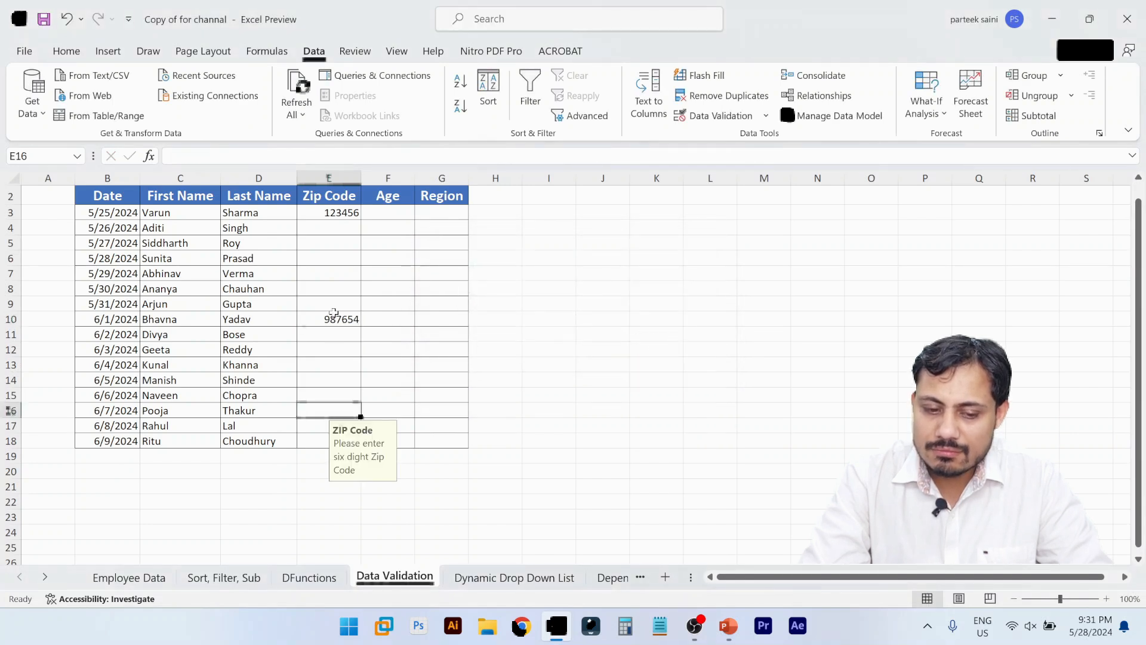
# - Change the validation error alert style of cell E10 to Warning
pyautogui.click(716, 115)
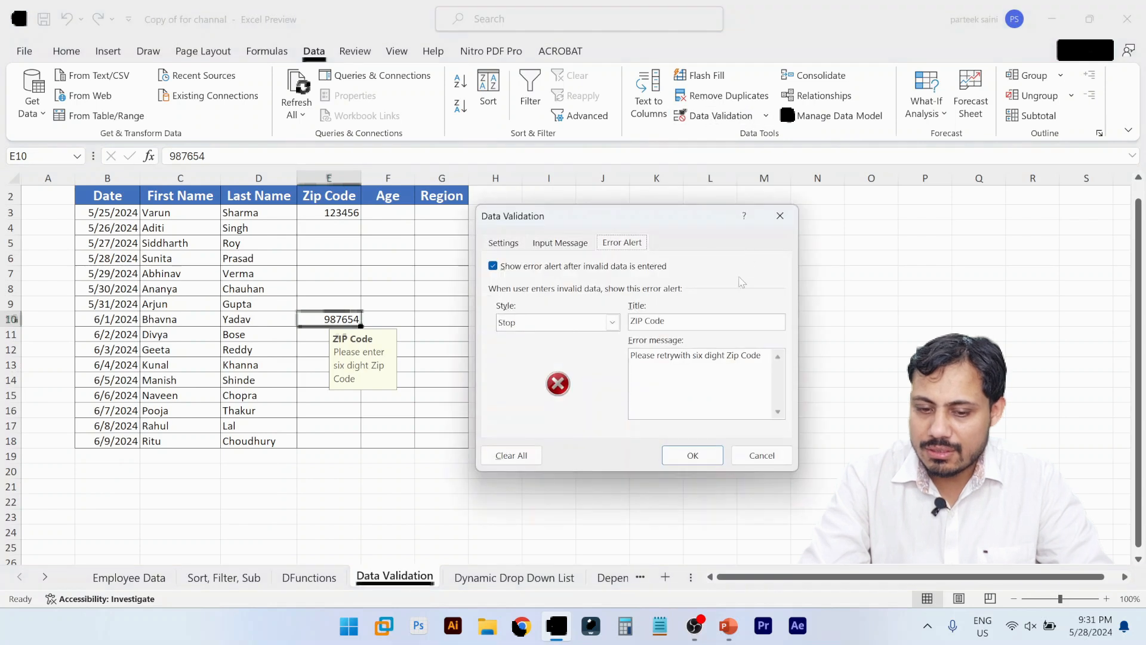
pyautogui.click(613, 323)
pyautogui.click(564, 348)
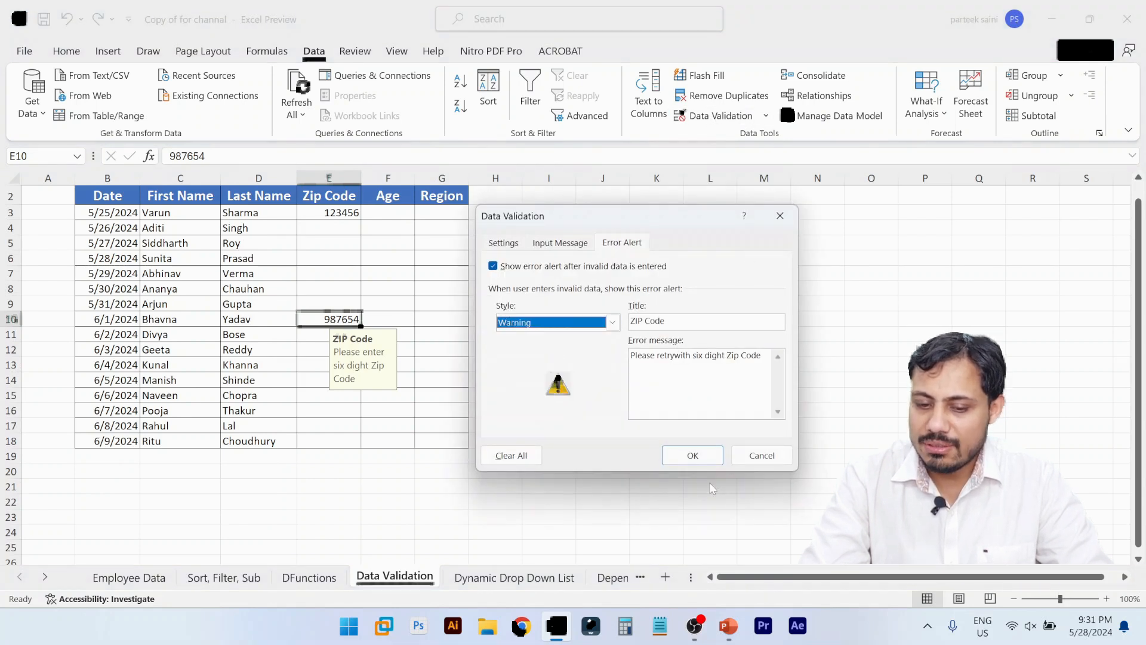
pyautogui.click(692, 455)
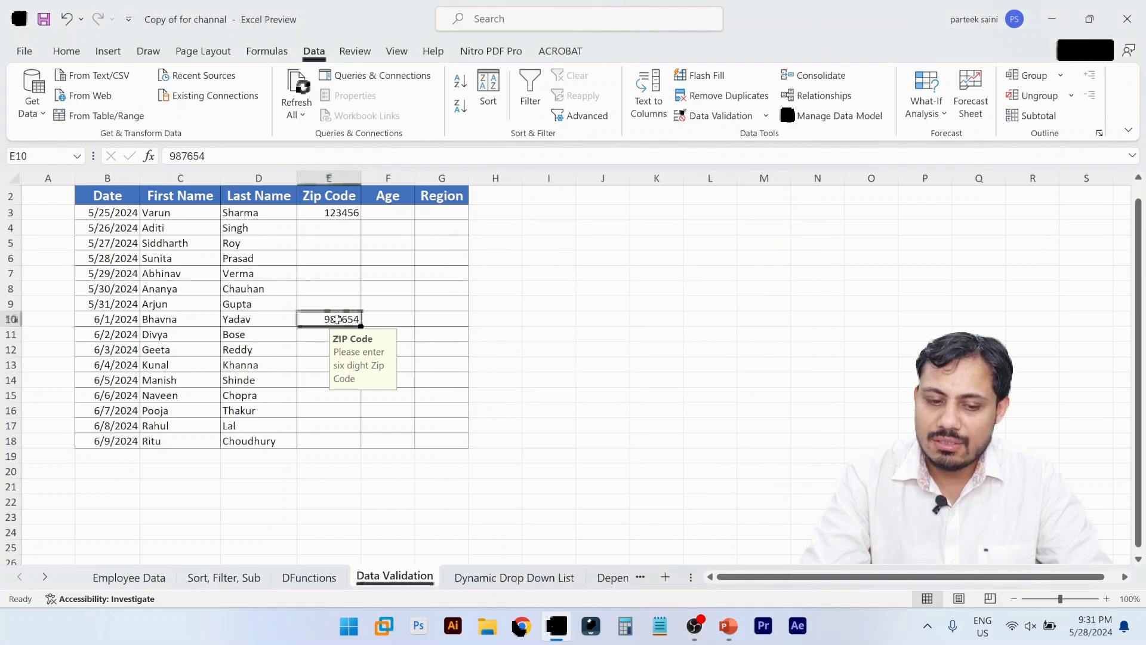
# - Replace the zip code in E10 with the five-digit 12345 and accept the warning to keep it
pyautogui.press('Delete')
pyautogui.write('`2')
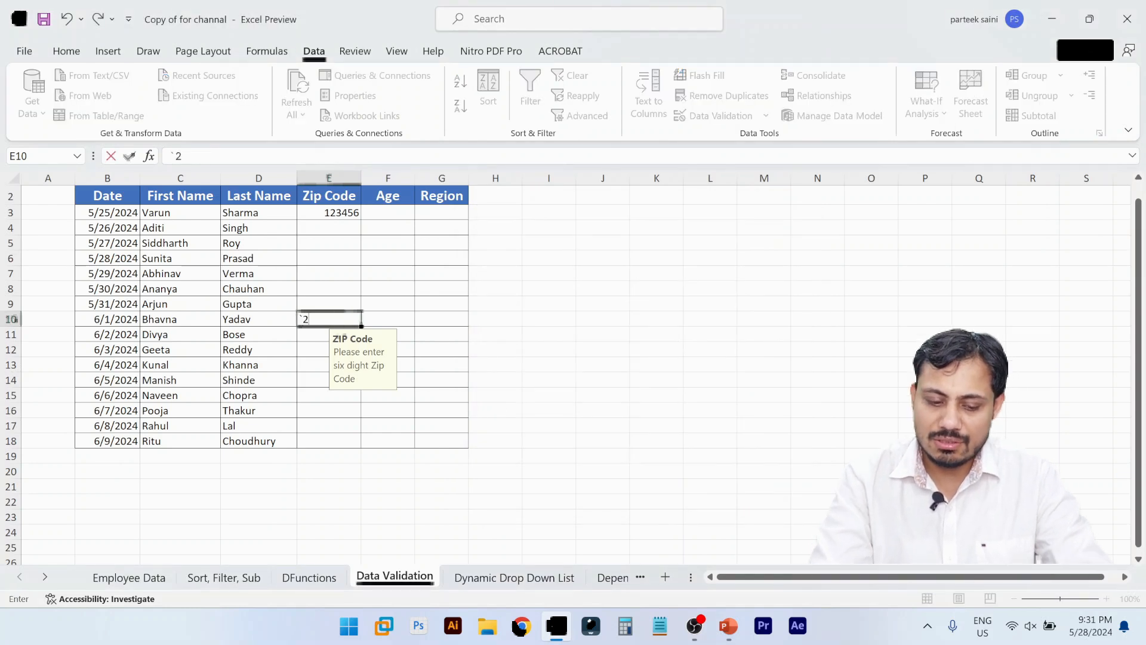
pyautogui.press('BackSpace')
pyautogui.write('12345')
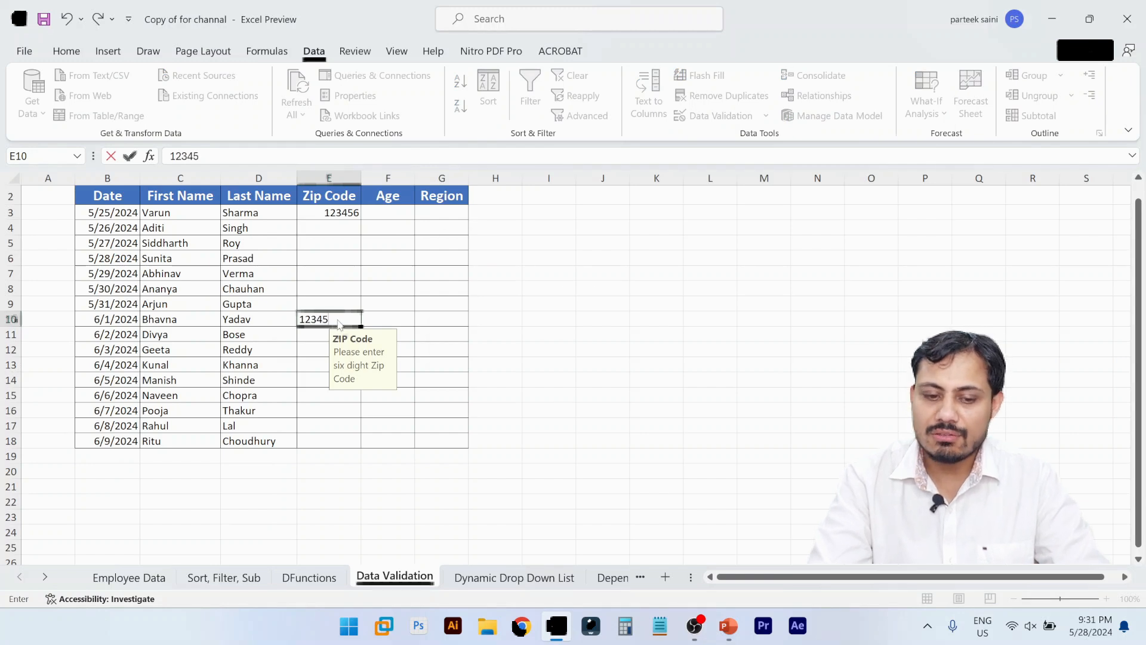
pyautogui.press('Return')
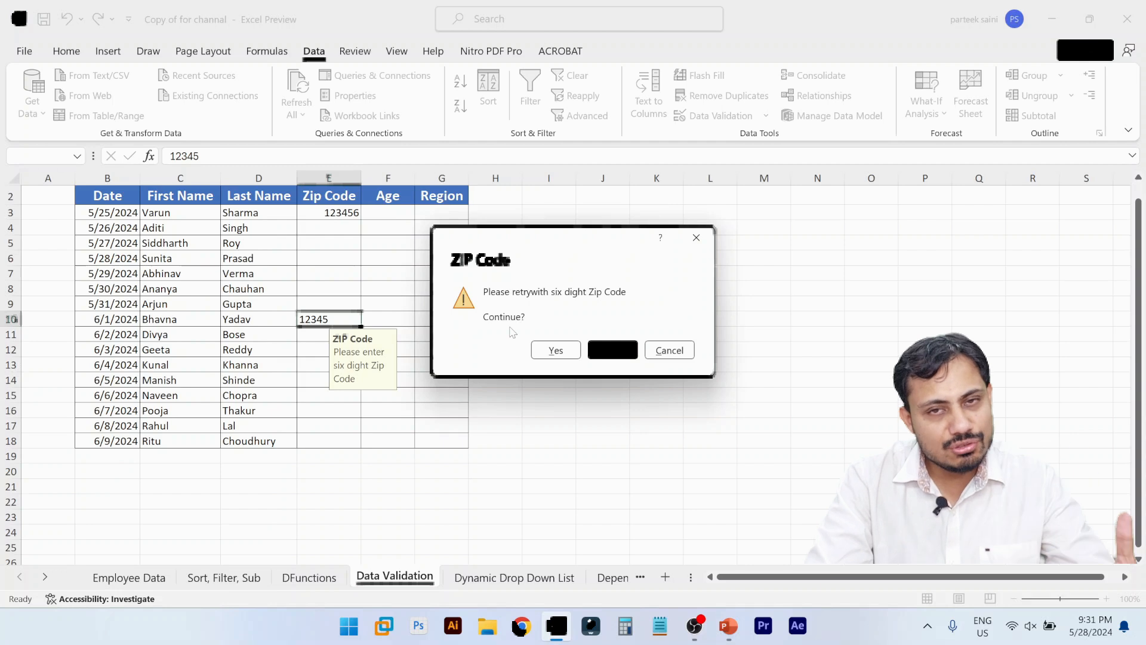
pyautogui.click(570, 352)
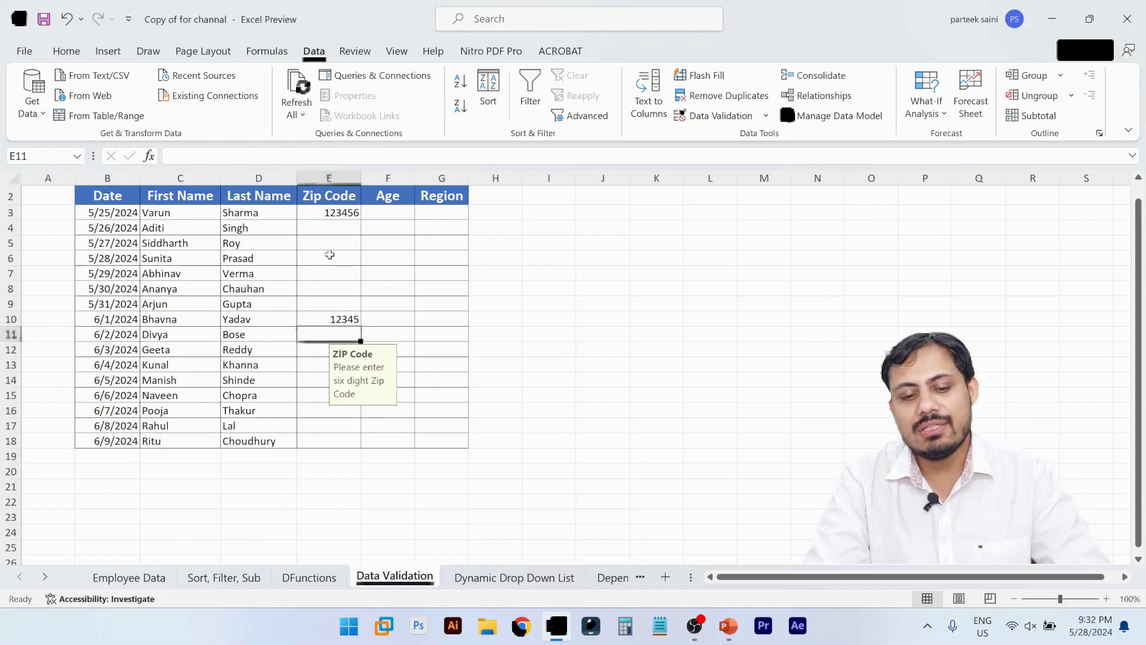
pyautogui.hotkey('ctrl', 'z')
pyautogui.click(330, 254)
pyautogui.click(401, 224)
pyautogui.click(397, 213)
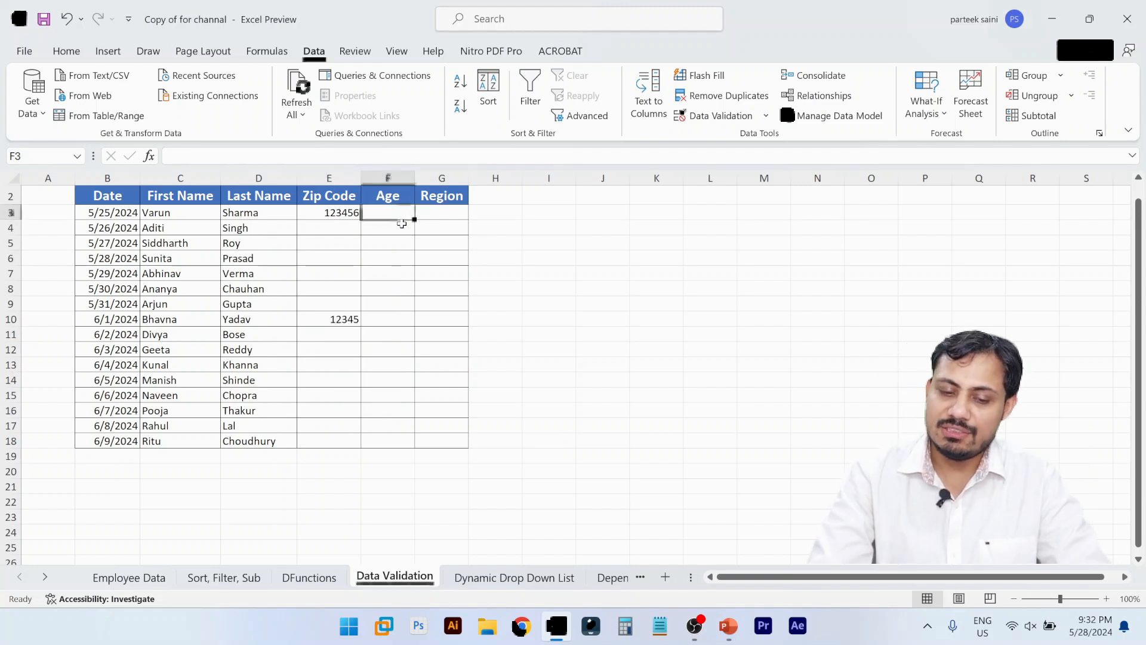
pyautogui.click(719, 116)
pyautogui.press('Escape')
# - Restrict the Age cells F3:F18 to whole numbers greater than 18 with data validation
pyautogui.moveTo(388, 213); pyautogui.dragTo(387, 442)
pyautogui.click(716, 116)
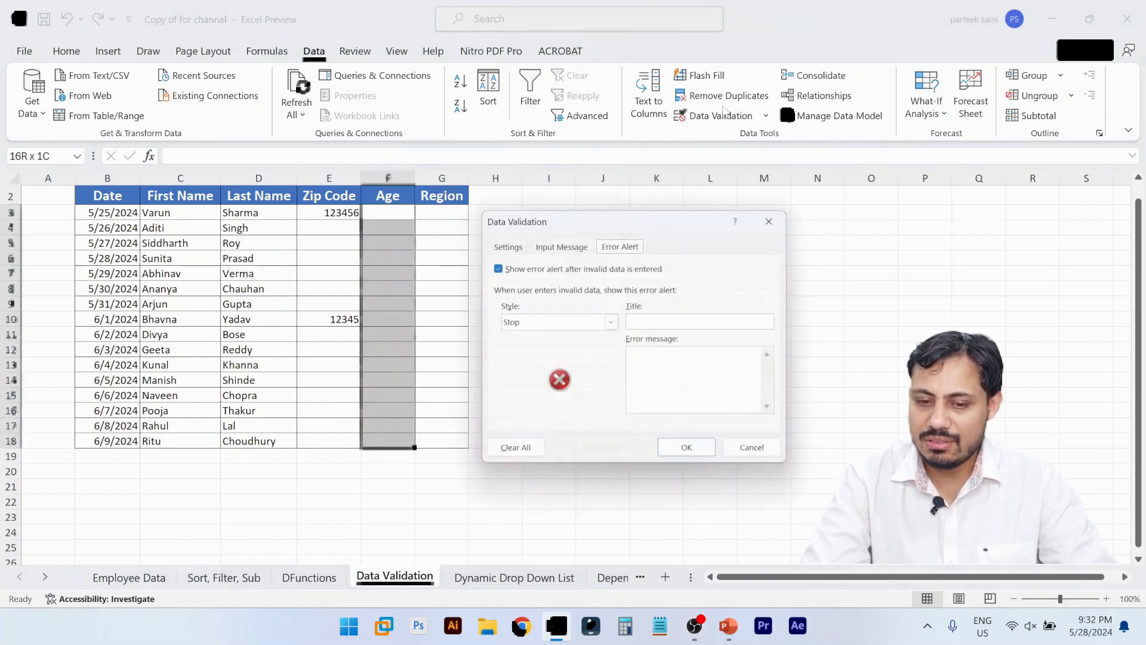
pyautogui.click(504, 243)
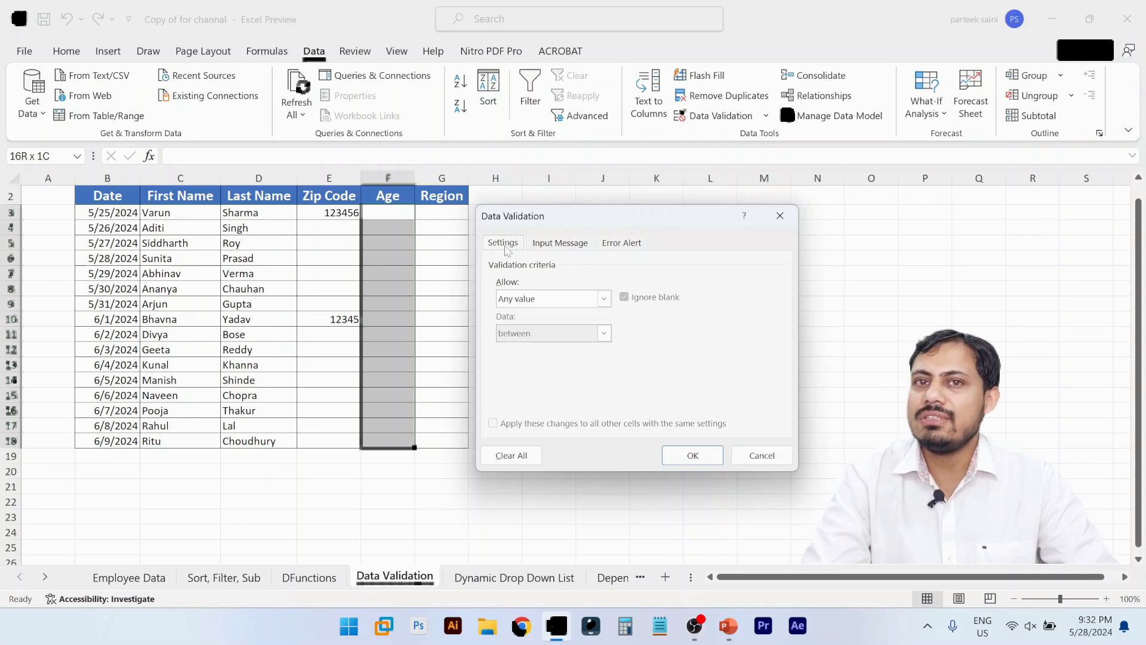
pyautogui.click(603, 299)
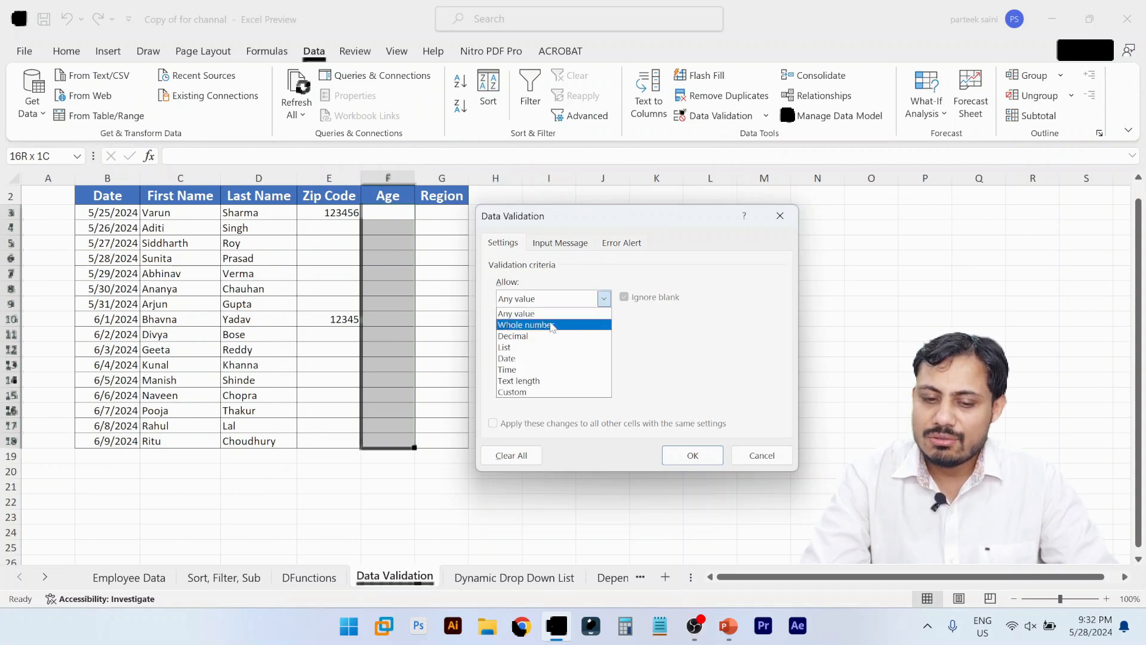
pyautogui.click(531, 327)
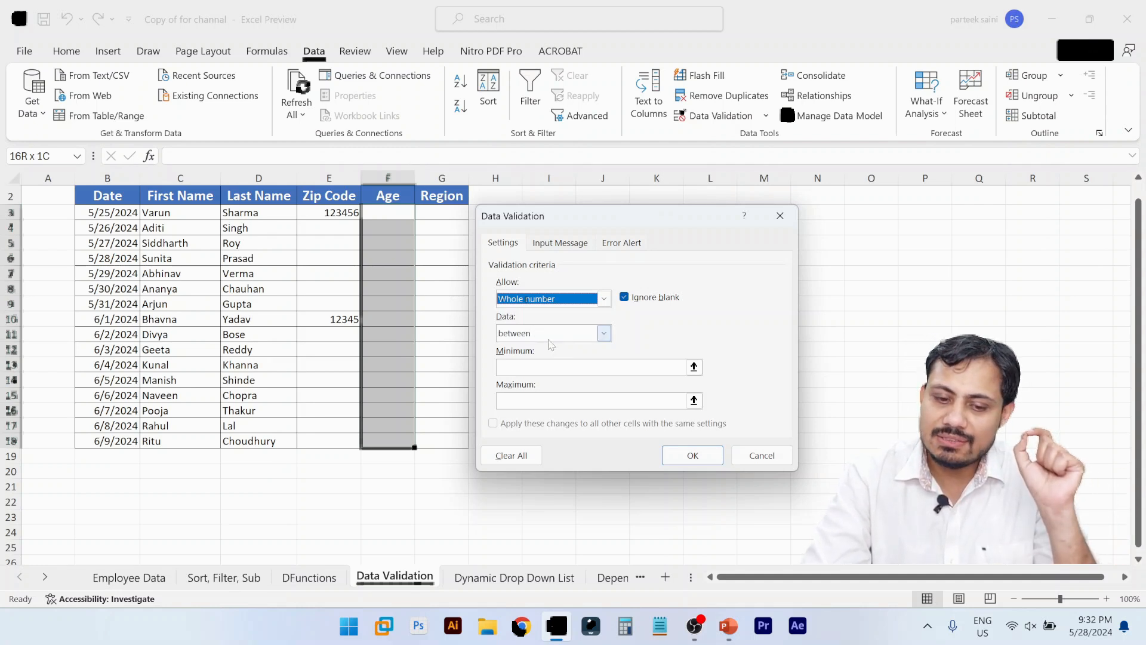
pyautogui.click(601, 332)
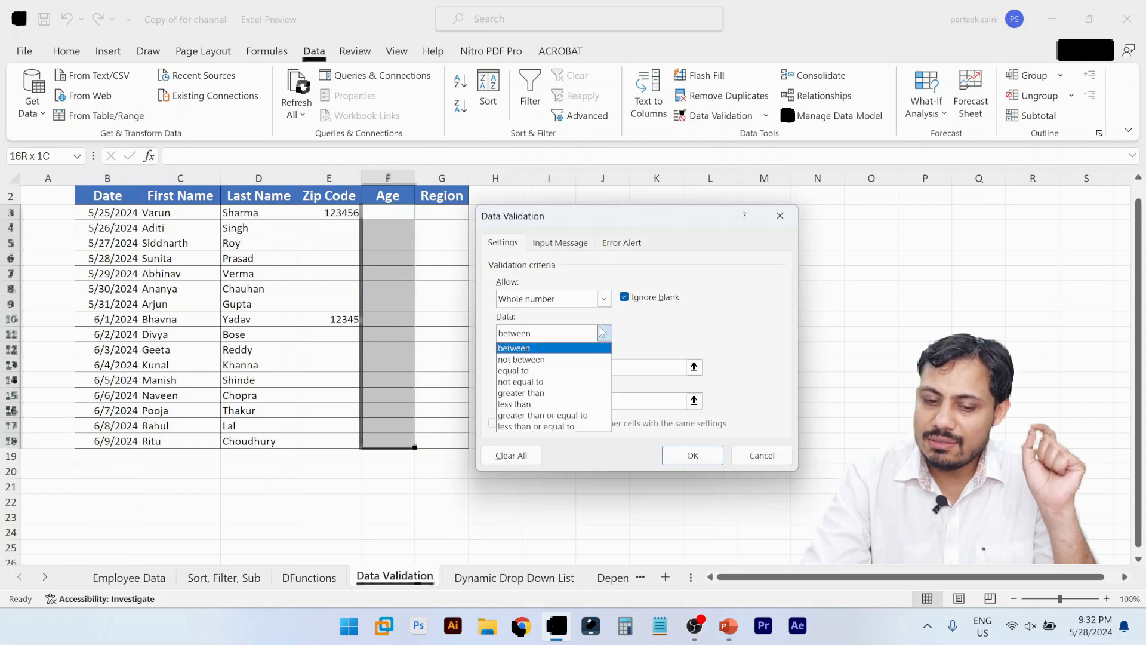
pyautogui.click(555, 392)
pyautogui.click(590, 366)
pyautogui.write('18')
pyautogui.click(702, 451)
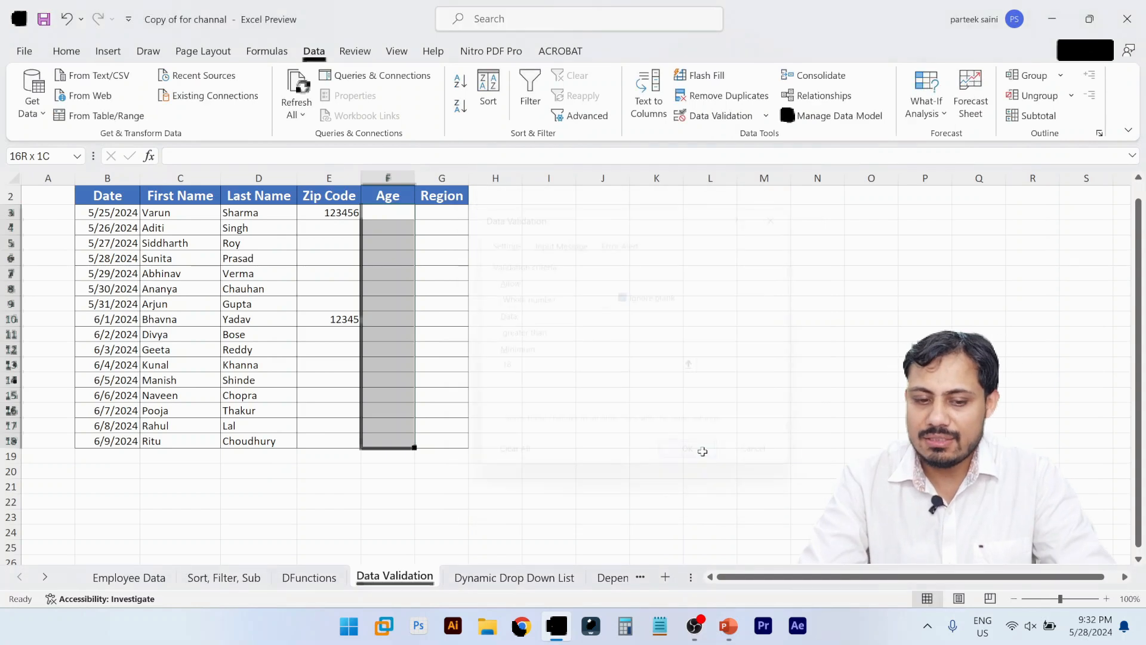
# - Try to enter the age 12 in cell F3, retrying from the error alert
pyautogui.click(433, 307)
pyautogui.press('Left')
pyautogui.press('Up')
pyautogui.press('Up')
pyautogui.press('Up')
pyautogui.press('Up')
pyautogui.press('Up')
pyautogui.press('Up')
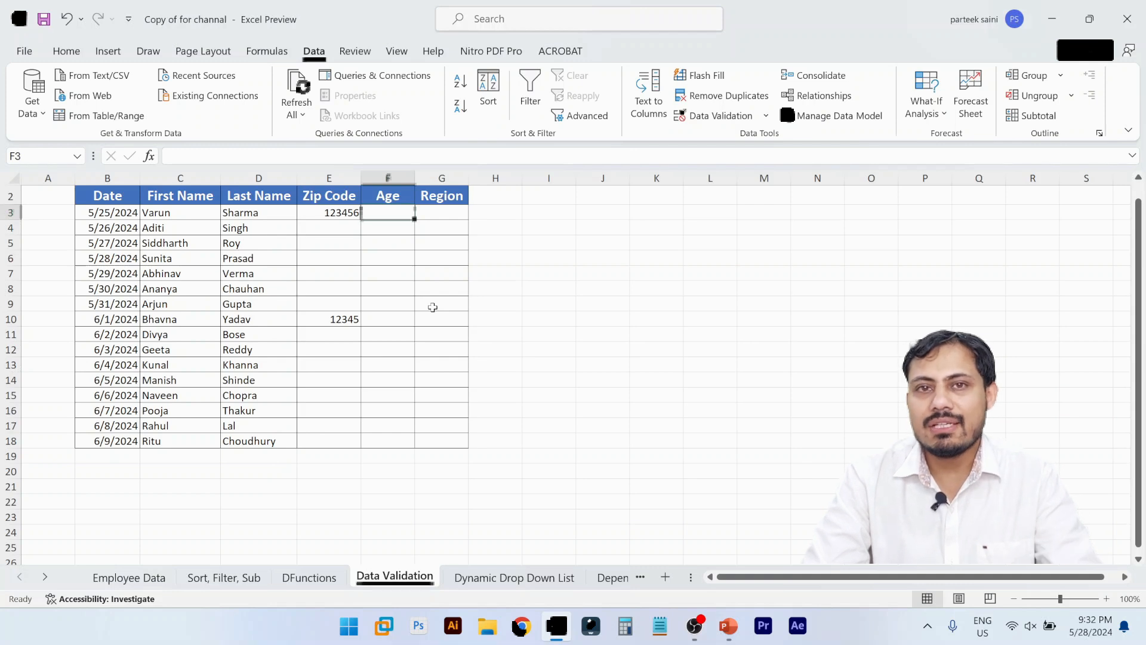
pyautogui.press('Left')
pyautogui.press('Right')
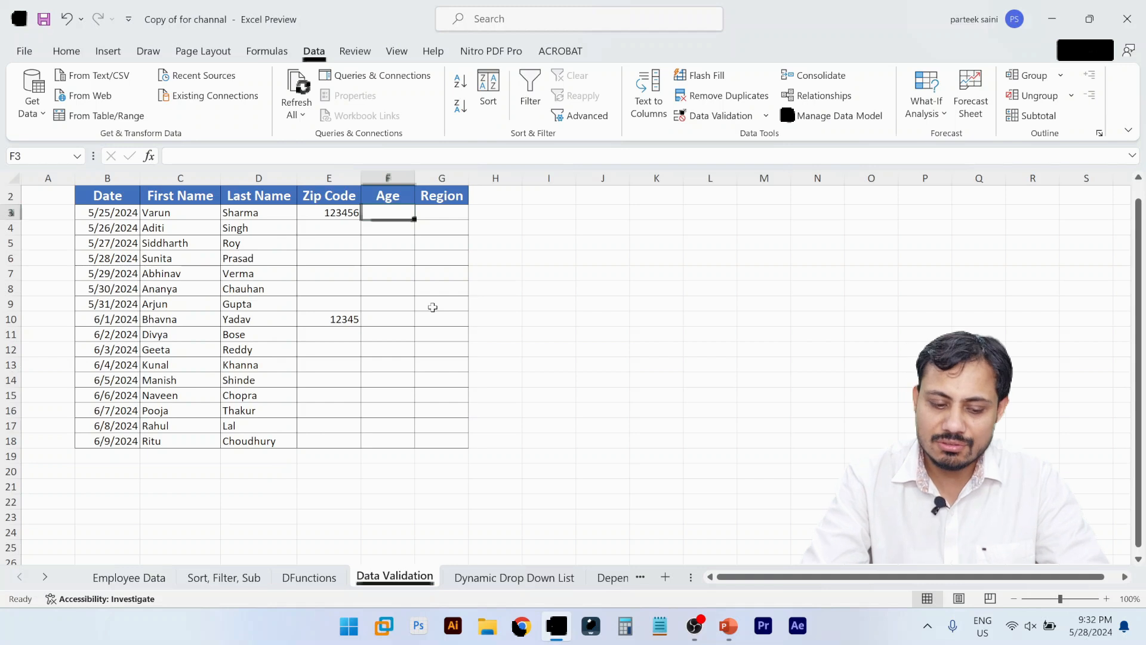
pyautogui.write('12')
pyautogui.press('Return')
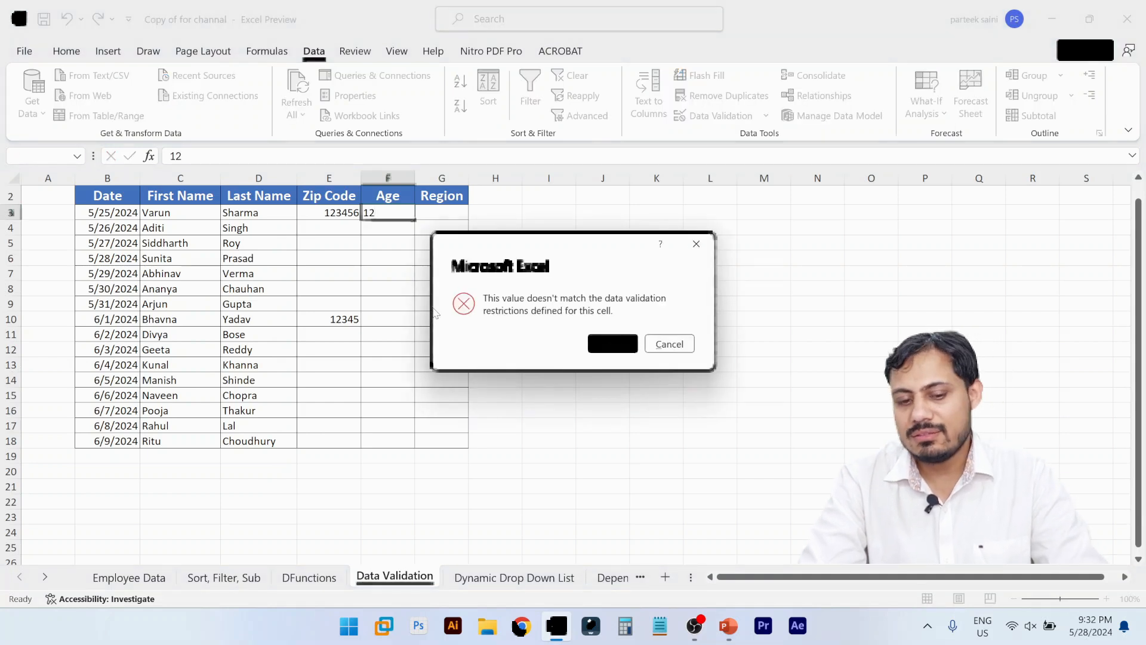
pyautogui.press('Return')
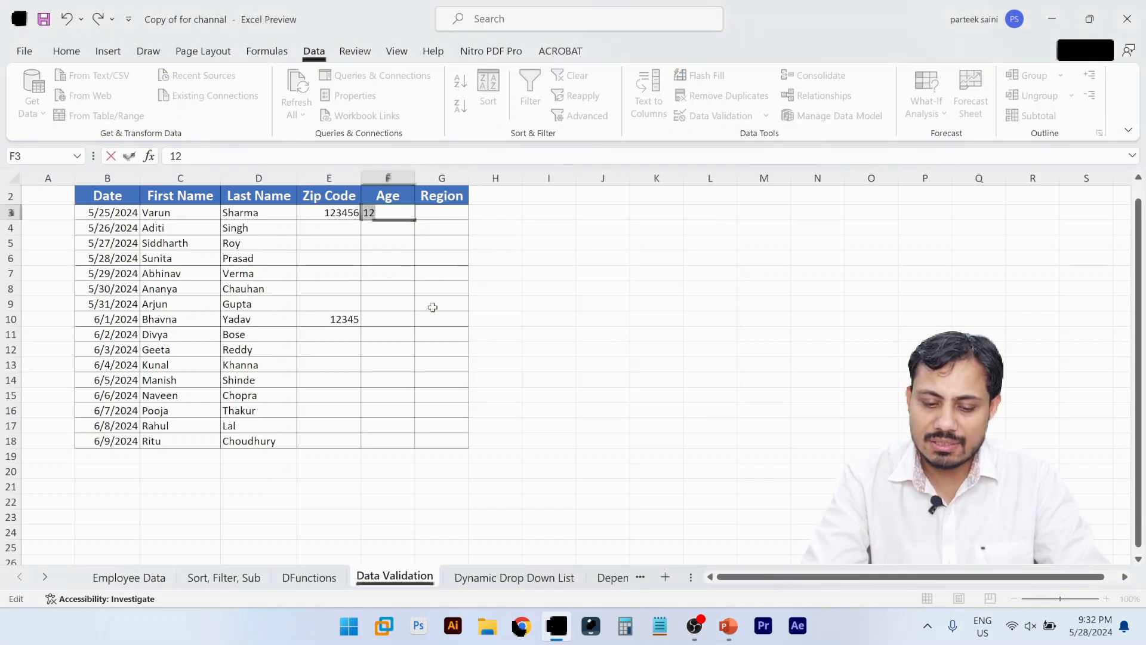
pyautogui.press('Return')
pyautogui.press('Return')
# - Try the age 18 in cell F3 and replace it with 19
pyautogui.write('18')
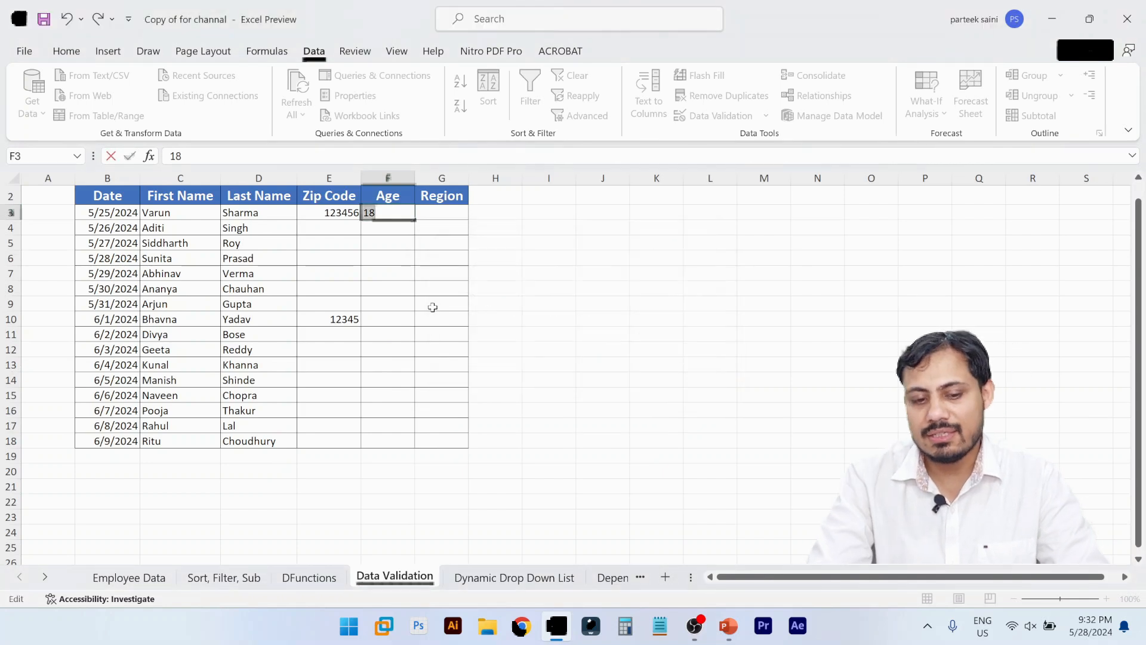
pyautogui.press('BackSpace')
pyautogui.write('9')
pyautogui.press('Return')
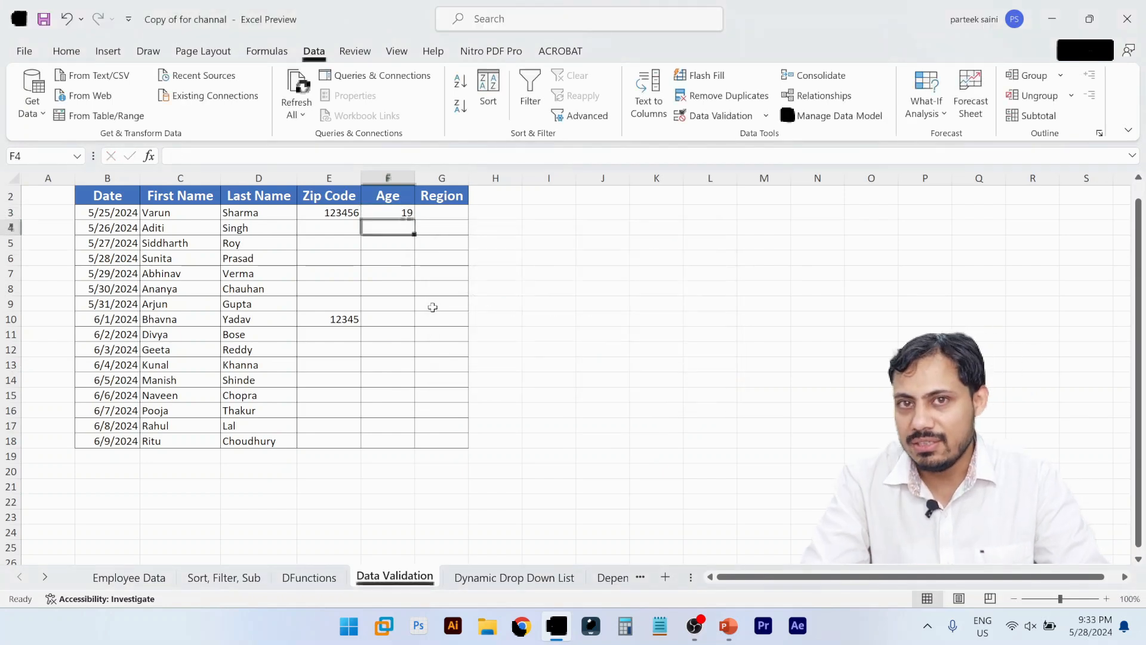
# - Review the row 3 entries from the Region cell back to the Date cell and return to G3
pyautogui.press('Right')
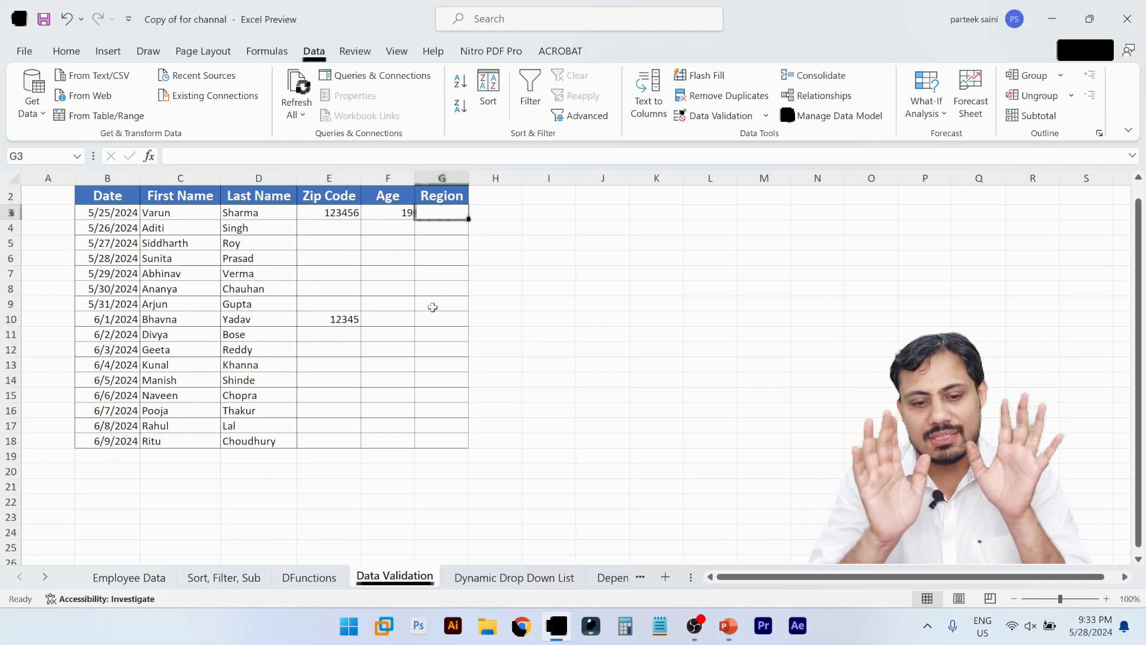
pyautogui.press('Left')
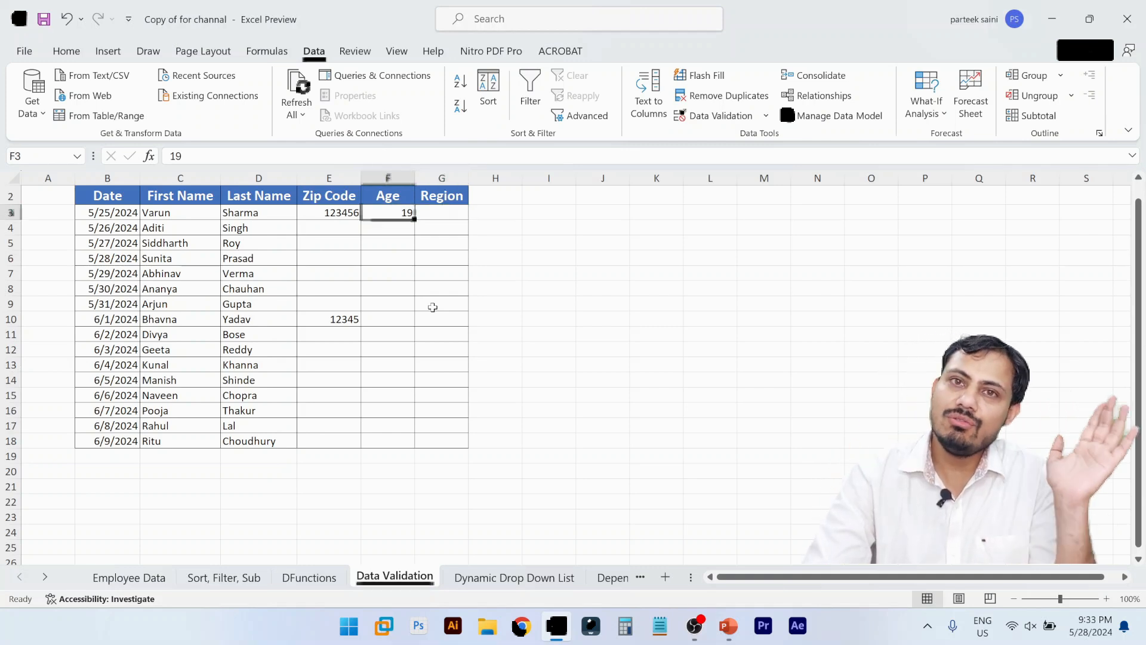
pyautogui.press('Left')
pyautogui.press('Left')
pyautogui.press('Left')
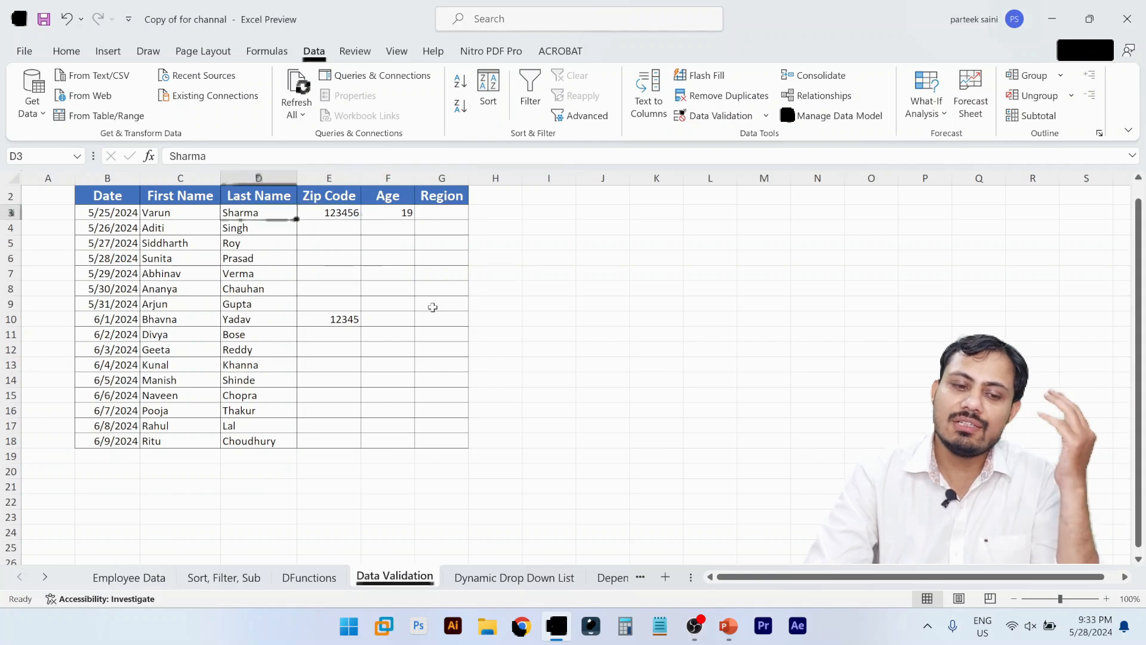
pyautogui.press('Left')
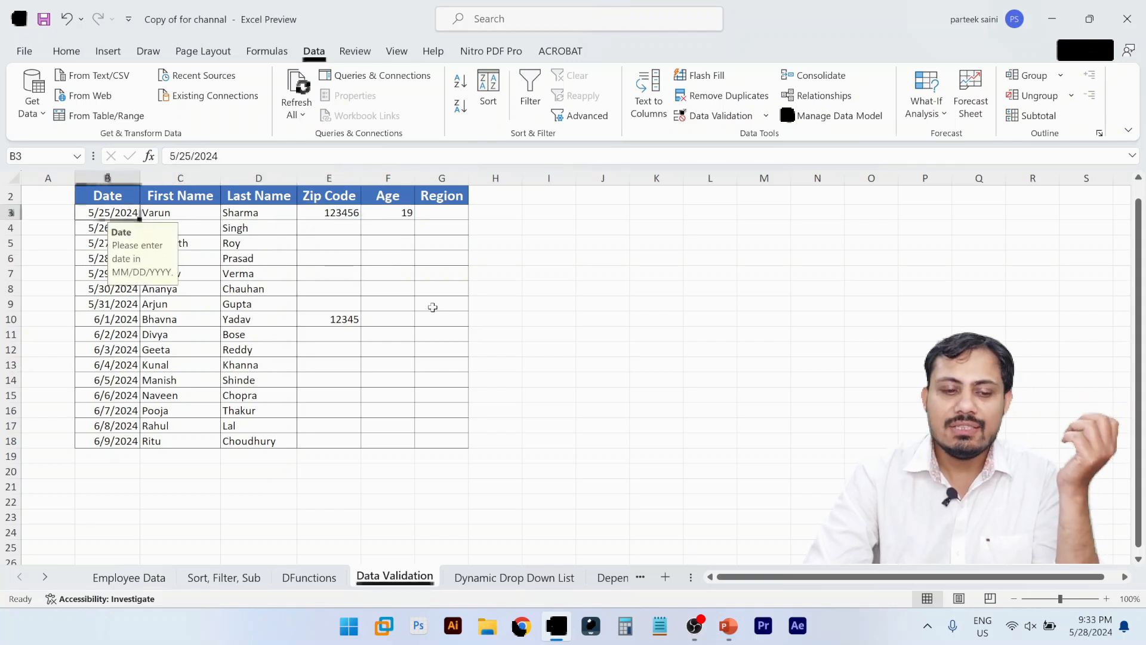
pyautogui.press('Right')
pyautogui.press('Right')
pyautogui.press('Right')
pyautogui.press('Right')
pyautogui.press('Right')
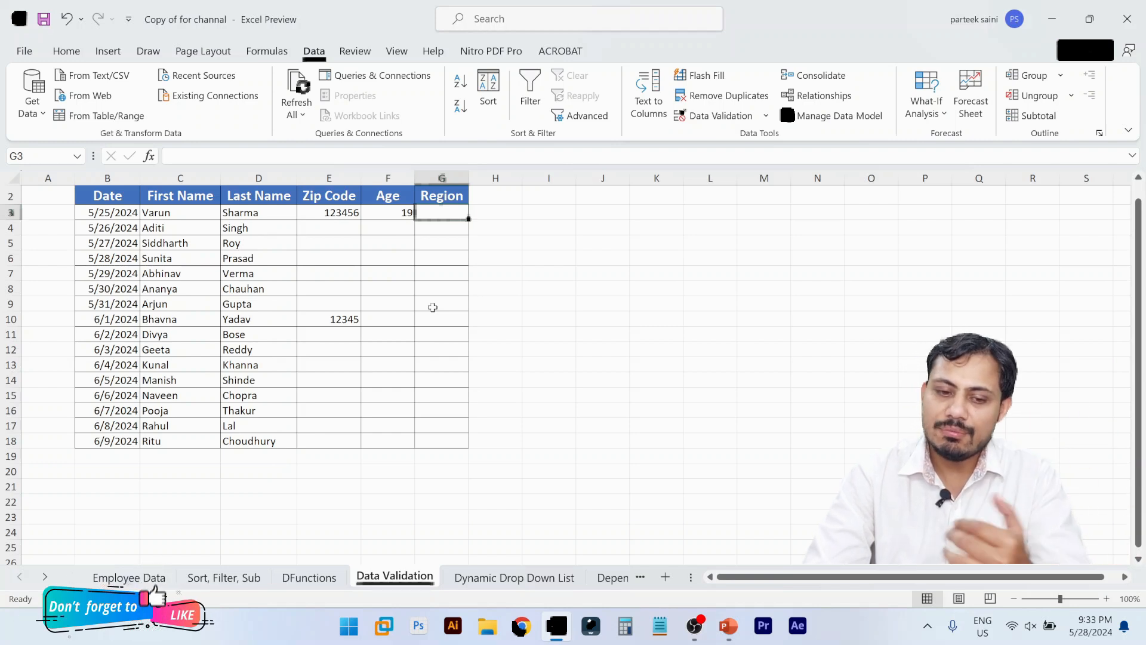
pyautogui.hotkey('shift', 'Down')
pyautogui.hotkey('shift', 'Down')
pyautogui.hotkey('shift', 'Down')
pyautogui.hotkey('shift', 'Down')
pyautogui.hotkey('shift', 'Down')
pyautogui.hotkey('shift', 'Down')
pyautogui.hotkey('shift', 'Down')
pyautogui.hotkey('shift', 'Down')
pyautogui.hotkey('shift', 'Down')
pyautogui.hotkey('shift', 'Down')
pyautogui.hotkey('shift', 'Down')
pyautogui.hotkey('shift', 'Down')
pyautogui.hotkey('shift', 'Down')
pyautogui.hotkey('shift', 'Down')
pyautogui.hotkey('shift', 'Down')
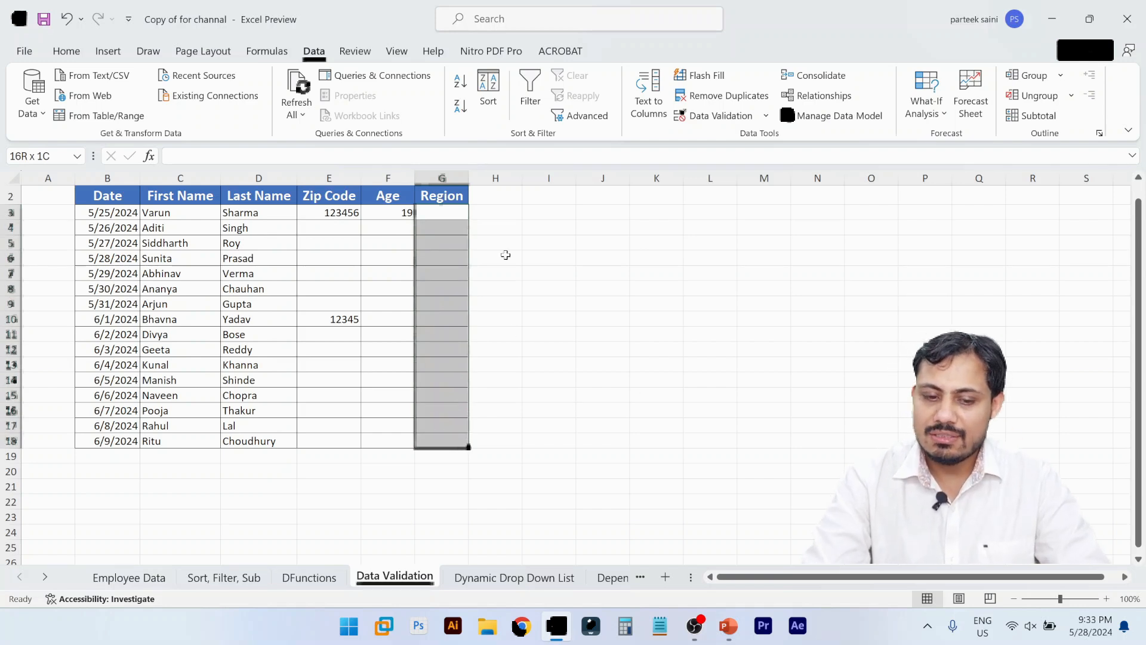
pyautogui.click(713, 115)
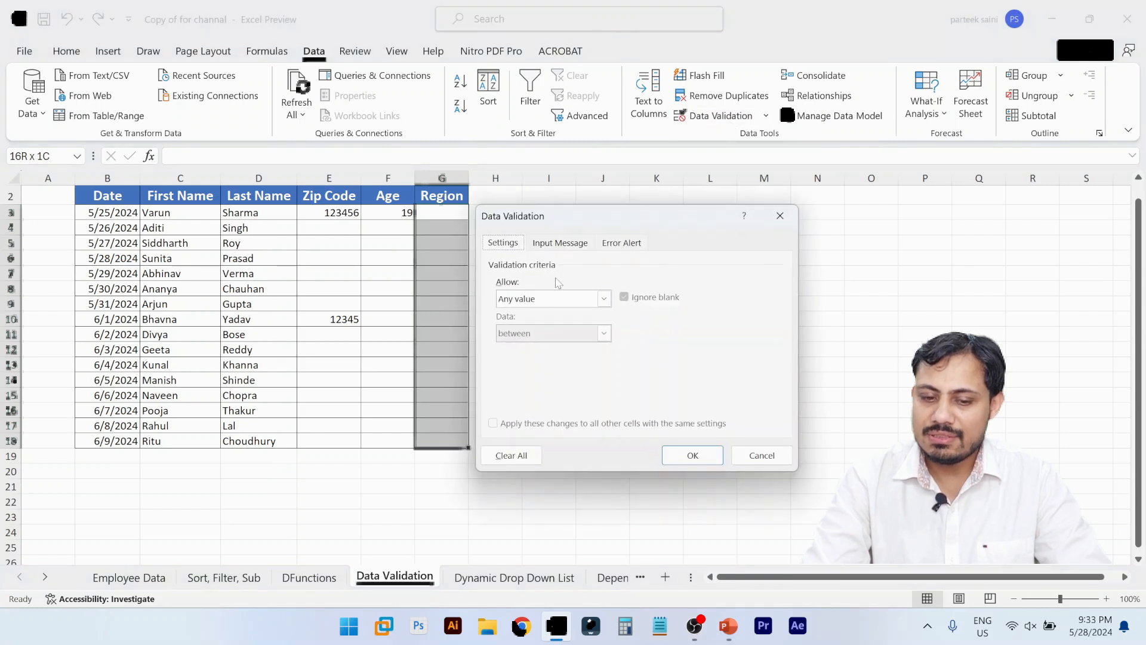
pyautogui.click(562, 305)
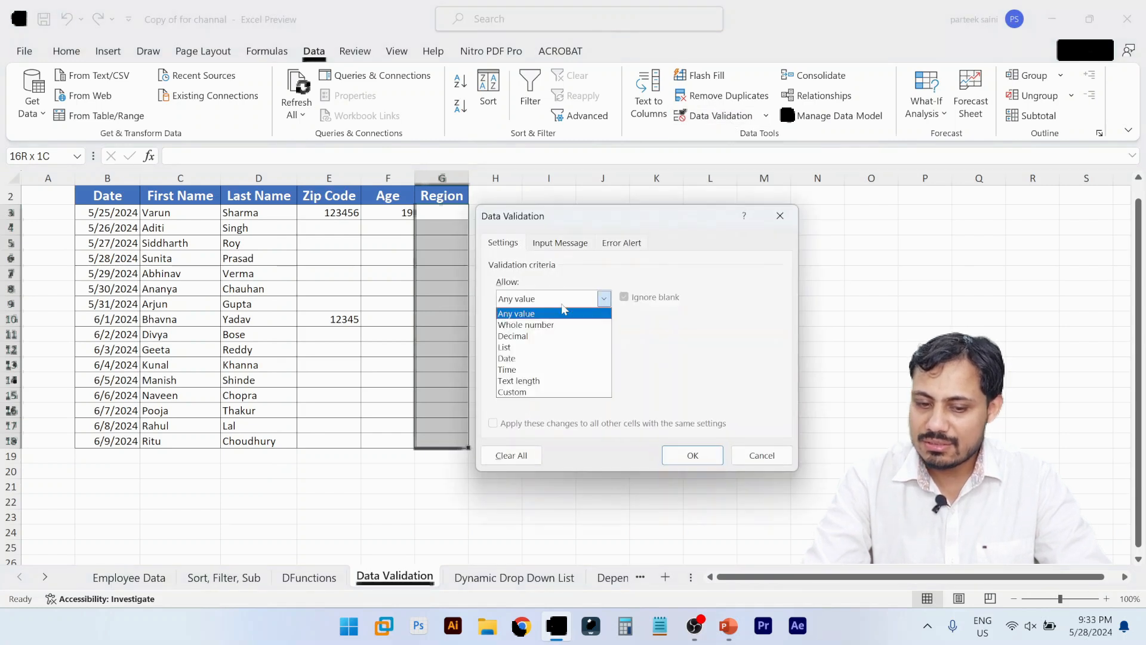
pyautogui.click(527, 349)
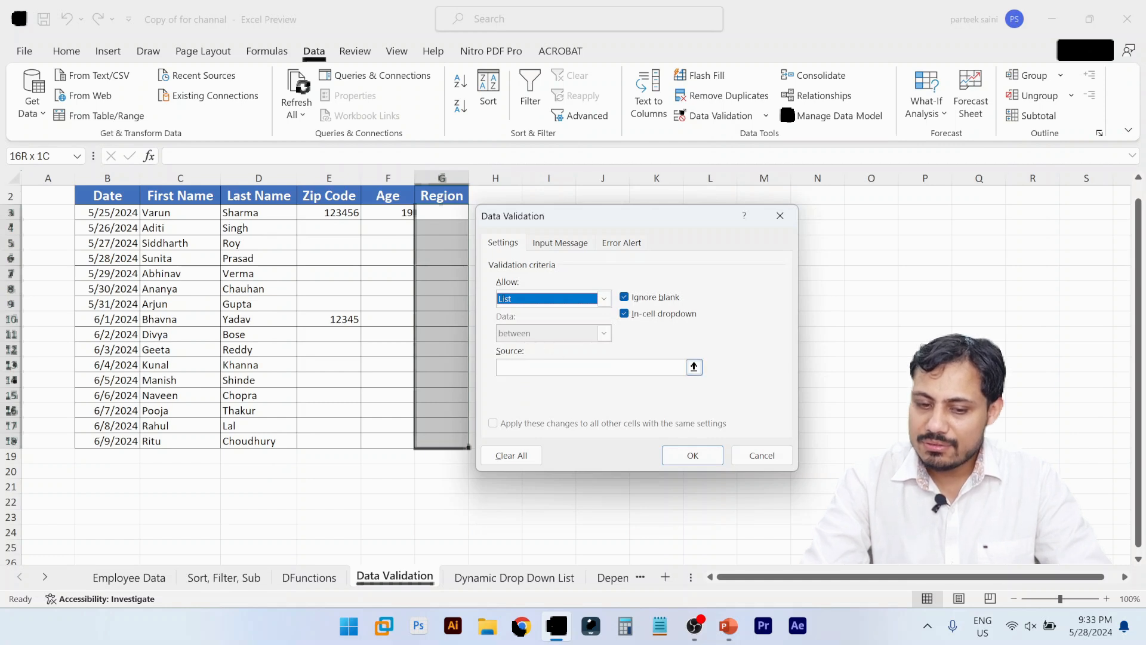
pyautogui.click(525, 366)
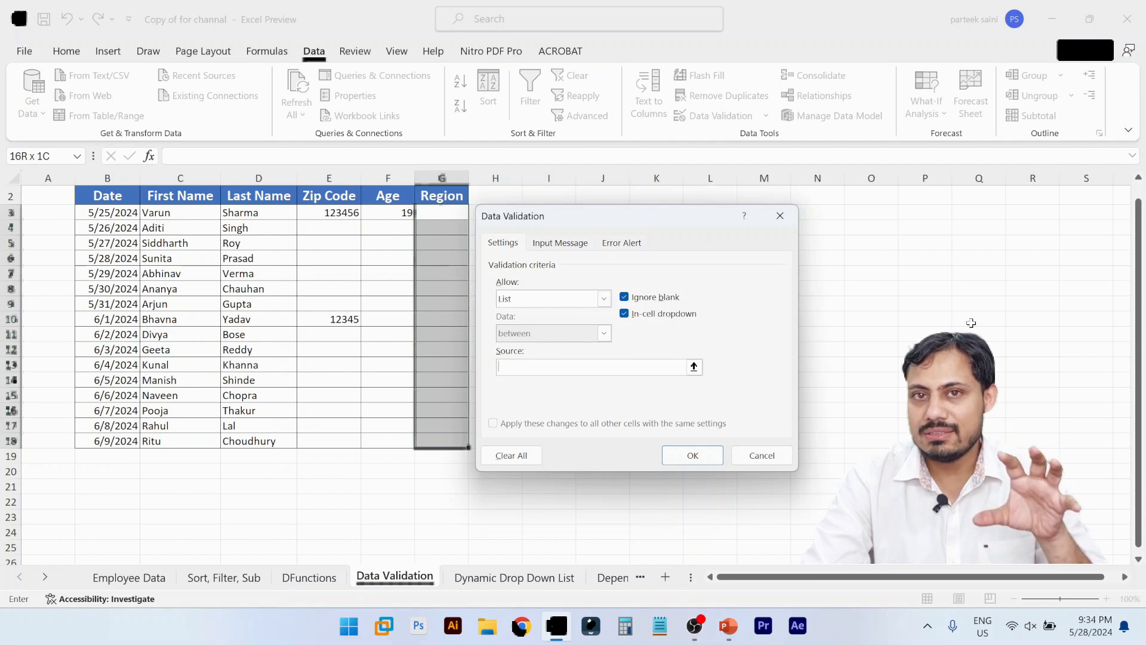
pyautogui.click(777, 459)
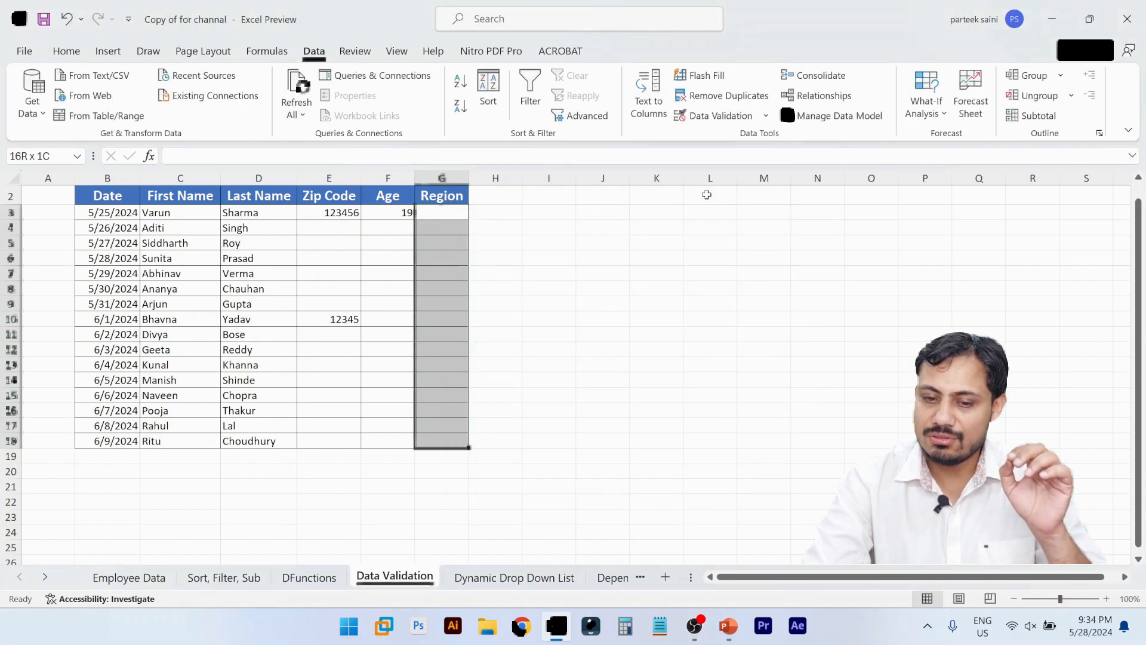
# - Clear all data validation settings from the Region cells G3:G18
pyautogui.click(765, 115)
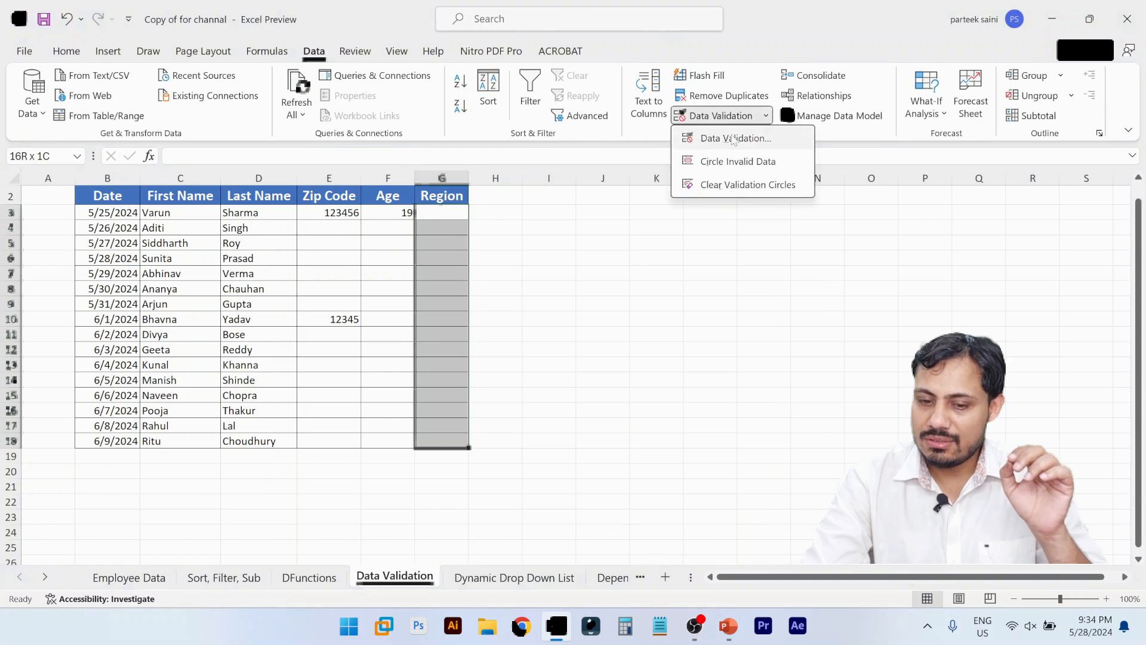
pyautogui.click(733, 139)
pyautogui.click(519, 460)
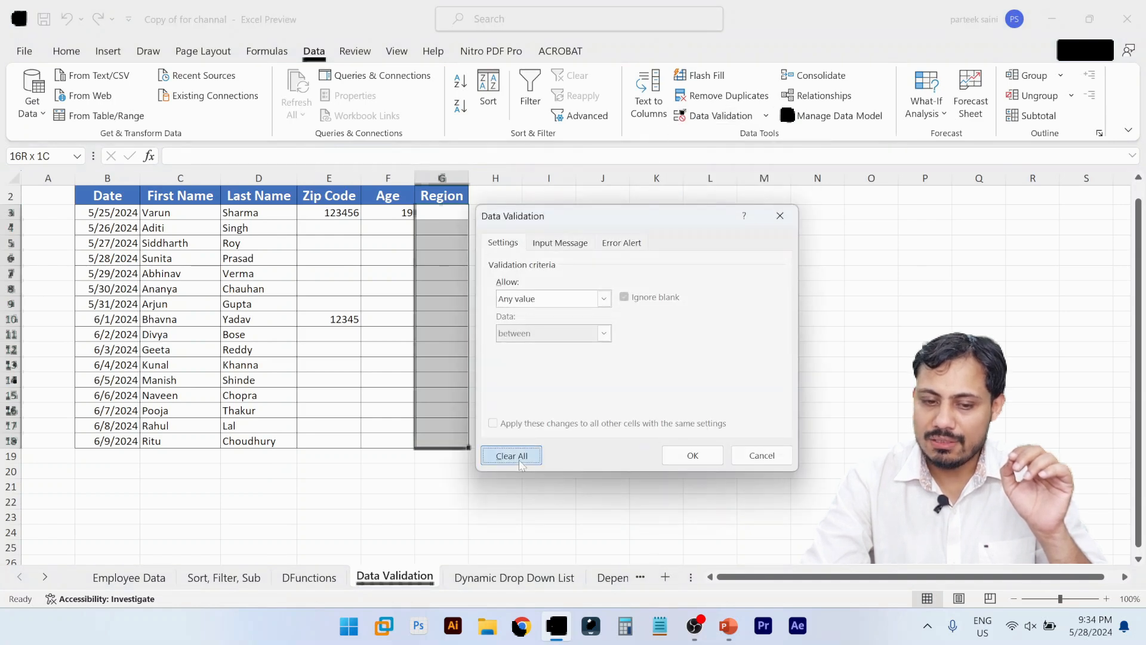
pyautogui.click(693, 454)
pyautogui.click(462, 288)
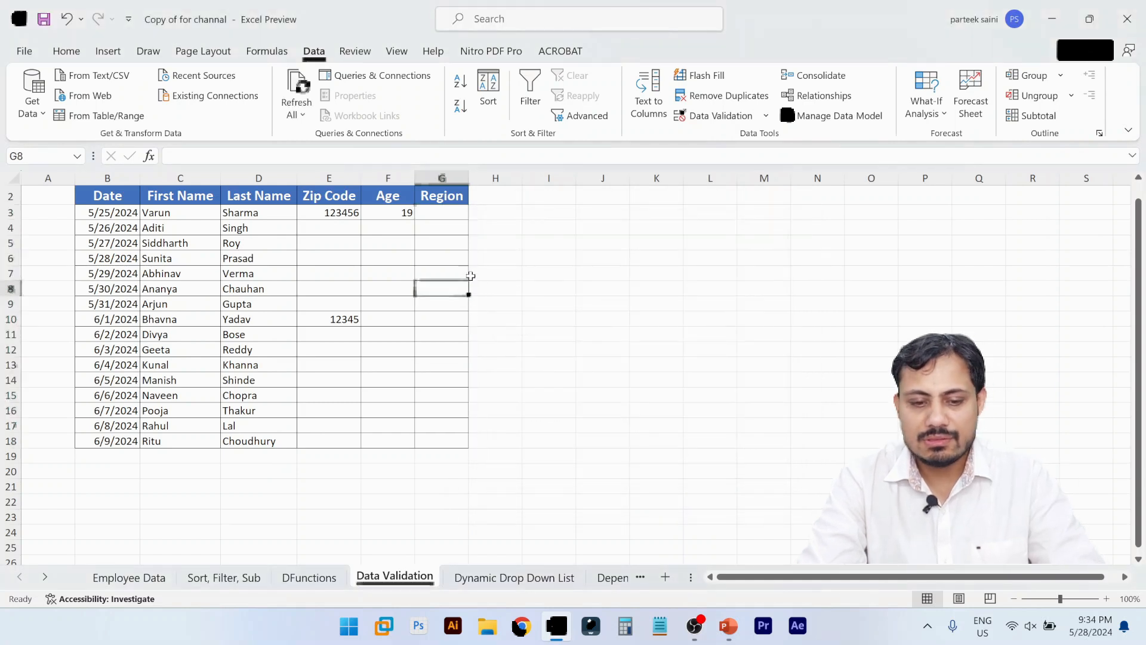
pyautogui.click(442, 224)
pyautogui.click(444, 213)
pyautogui.click(716, 115)
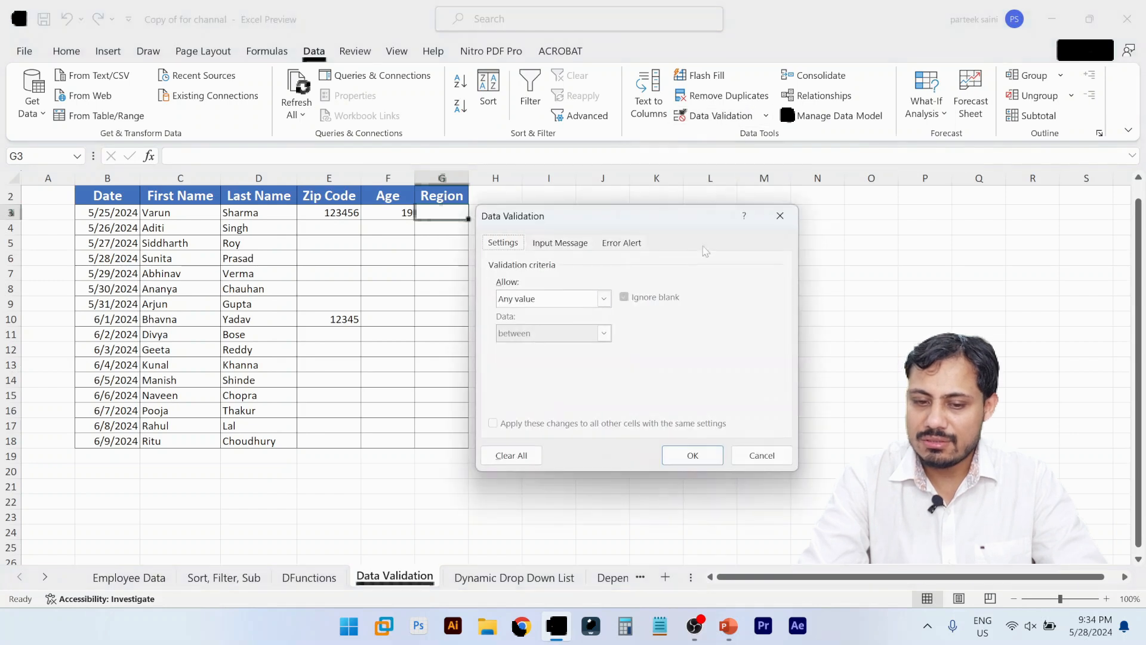
pyautogui.click(540, 299)
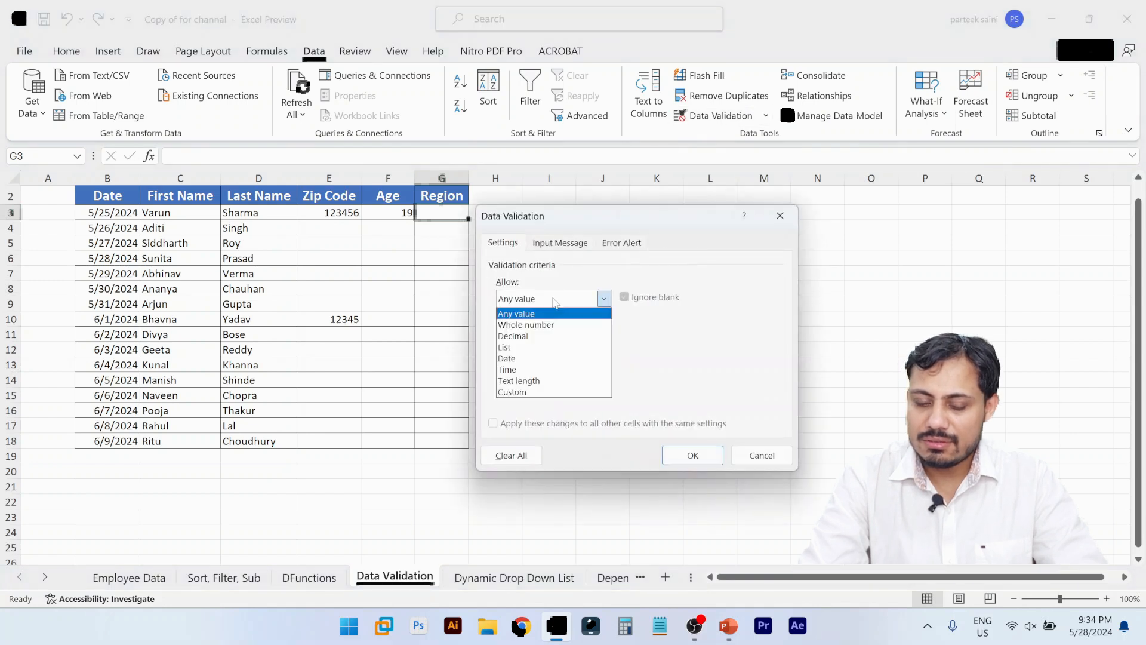
pyautogui.click(511, 353)
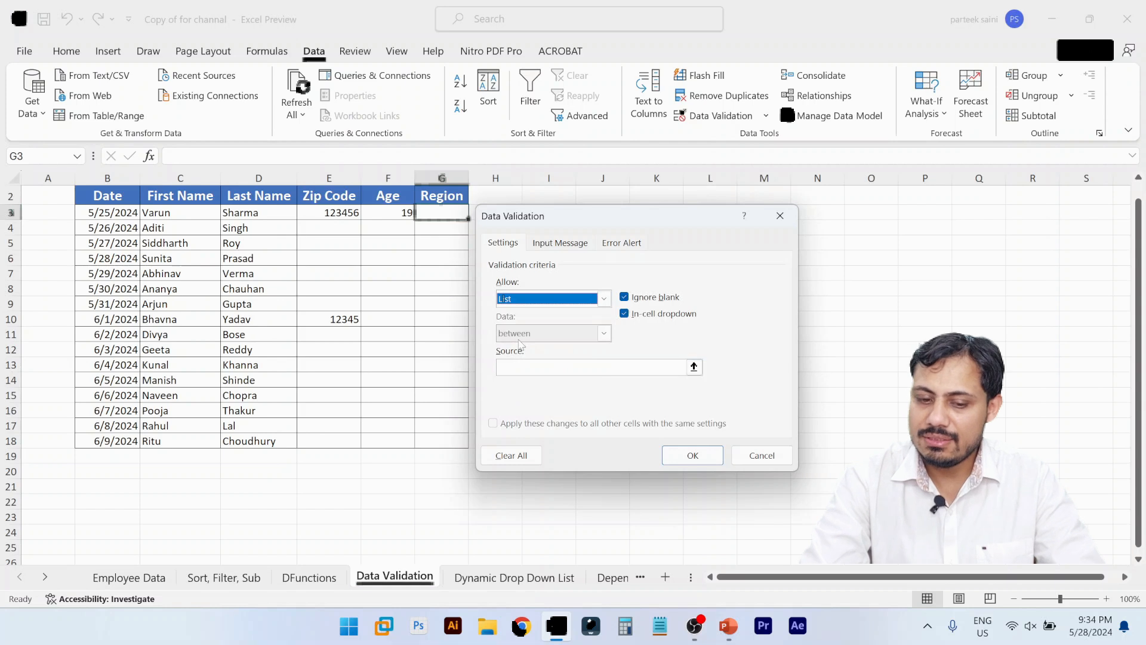
pyautogui.click(758, 456)
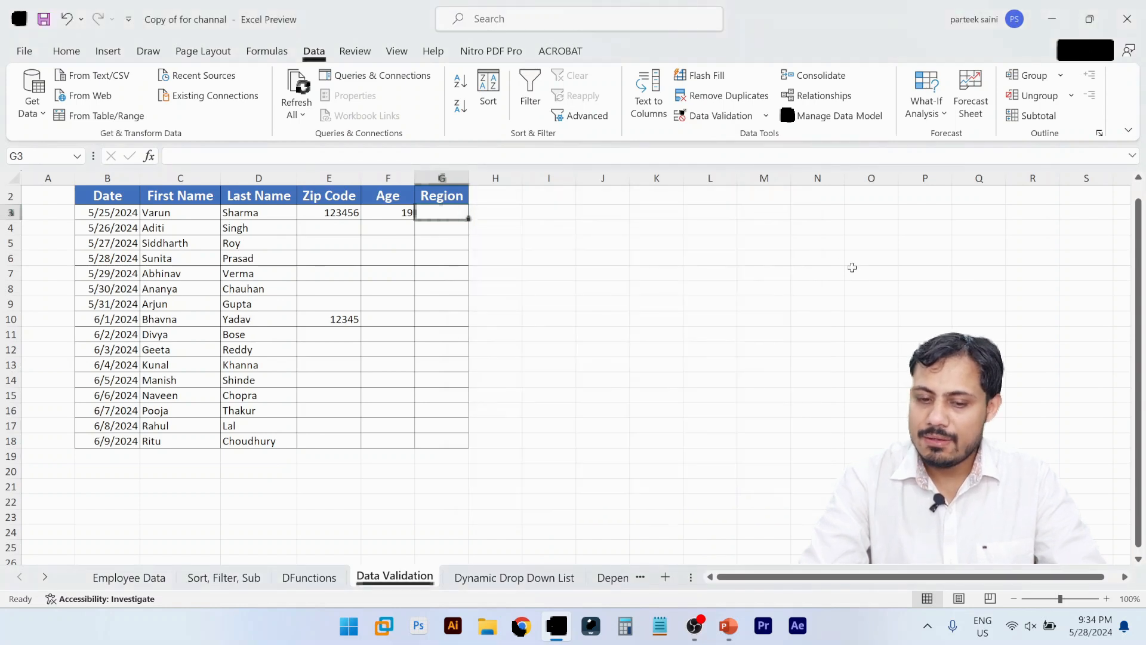
# - Enter the region names North, South, East and West in cells M4:M7
pyautogui.click(766, 226)
pyautogui.write('North')
pyautogui.press('Return')
pyautogui.write('South')
pyautogui.press('Return')
pyautogui.write('East')
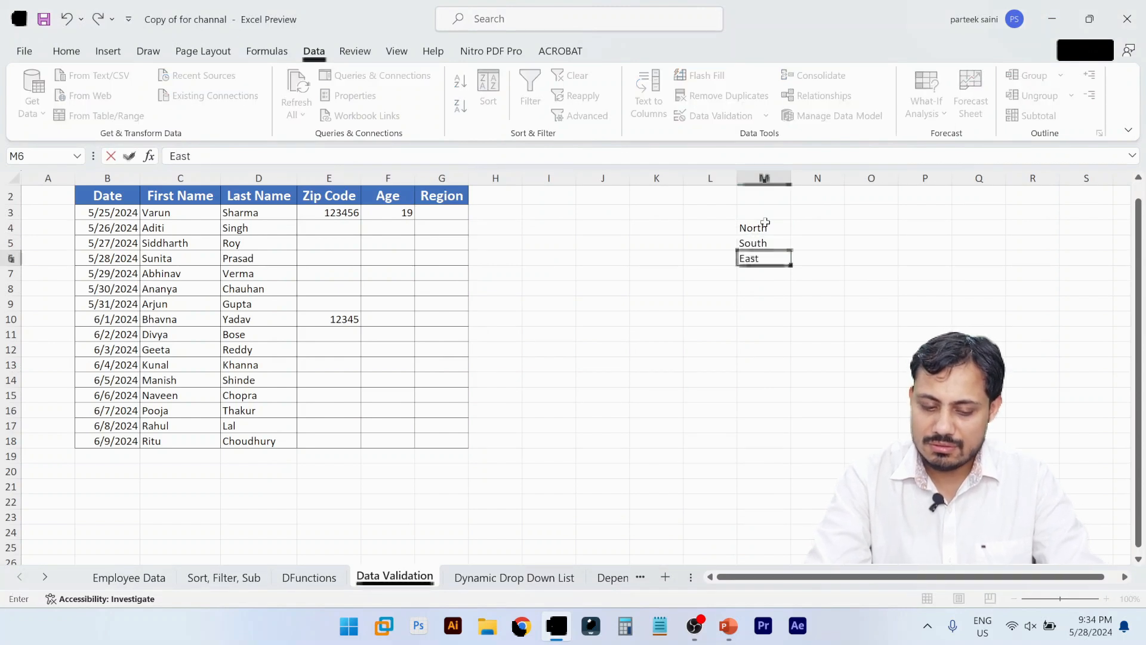
pyautogui.press('Return')
pyautogui.write('West')
pyautogui.press('Return')
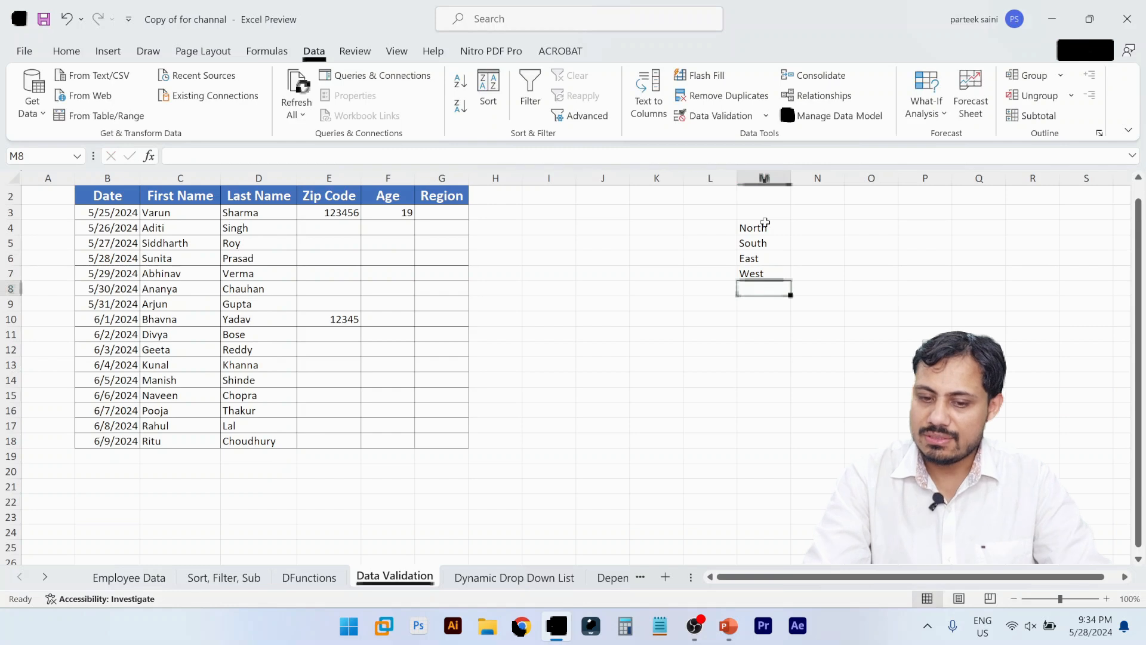
# - Restrict the Region cells G3:G18 to an in-cell drop-down list sourced from the region names in M4:M7
pyautogui.click(442, 218)
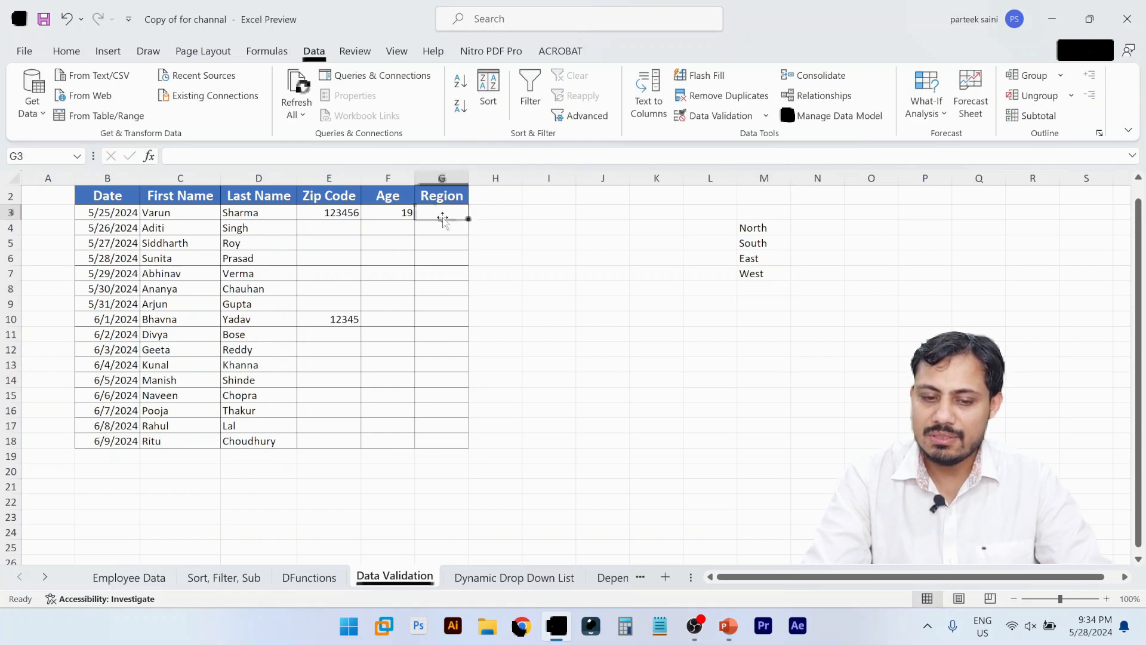
pyautogui.hotkey('ctrl', 'shift', 'Down')
pyautogui.hotkey('ctrl', 'shift', 'Up')
pyautogui.hotkey('shift', 'Down')
pyautogui.hotkey('shift', 'Down')
pyautogui.hotkey('shift', 'Down')
pyautogui.hotkey('shift', 'Down')
pyautogui.hotkey('shift', 'Down')
pyautogui.hotkey('shift', 'Down')
pyautogui.hotkey('shift', 'Down')
pyautogui.hotkey('shift', 'Down')
pyautogui.hotkey('shift', 'Down')
pyautogui.hotkey('shift', 'Down')
pyautogui.hotkey('shift', 'Down')
pyautogui.hotkey('shift', 'Down')
pyautogui.hotkey('shift', 'Down')
pyautogui.hotkey('shift', 'Down')
pyautogui.hotkey('shift', 'Down')
pyautogui.hotkey('shift', 'Down')
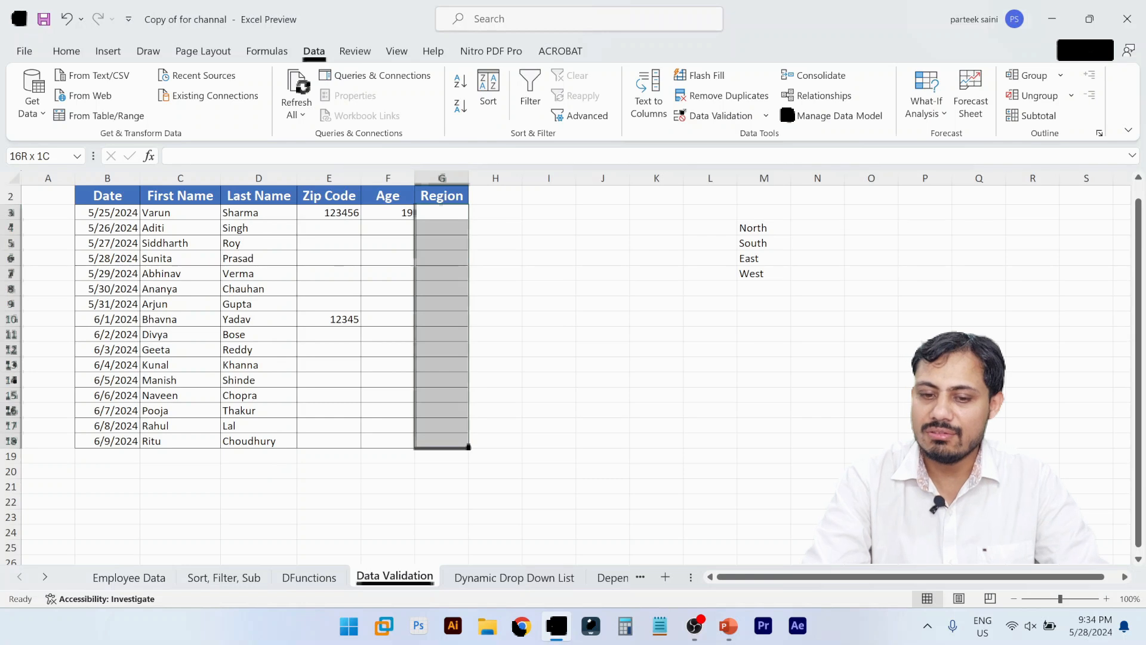
pyautogui.click(710, 115)
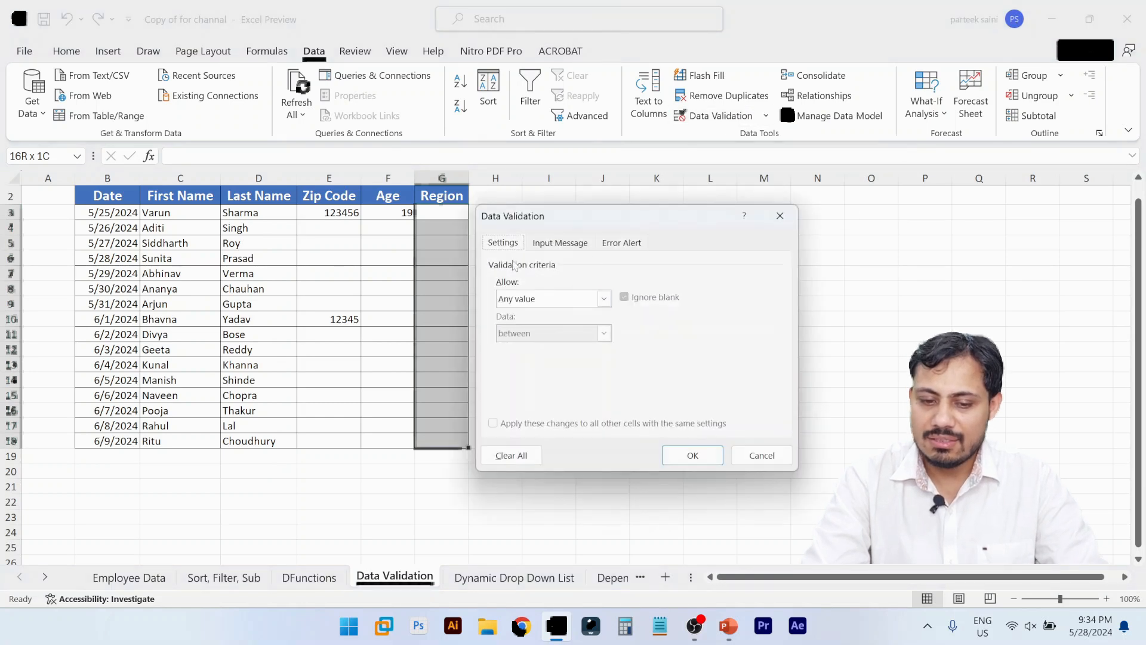
pyautogui.click(550, 297)
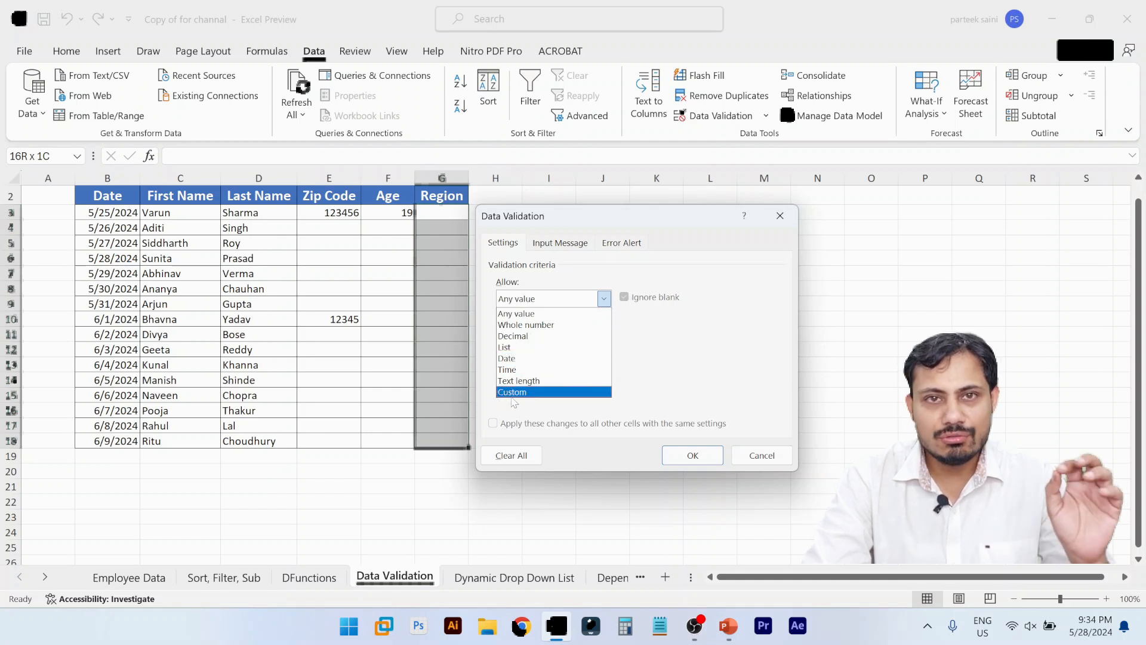
pyautogui.click(530, 350)
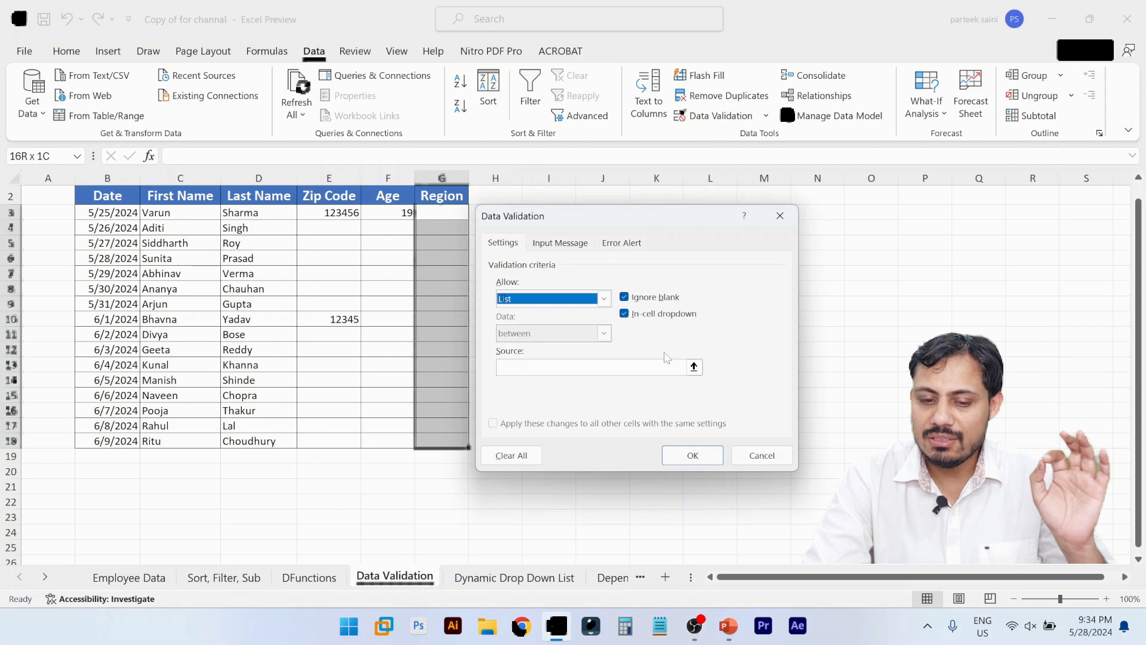
pyautogui.click(696, 368)
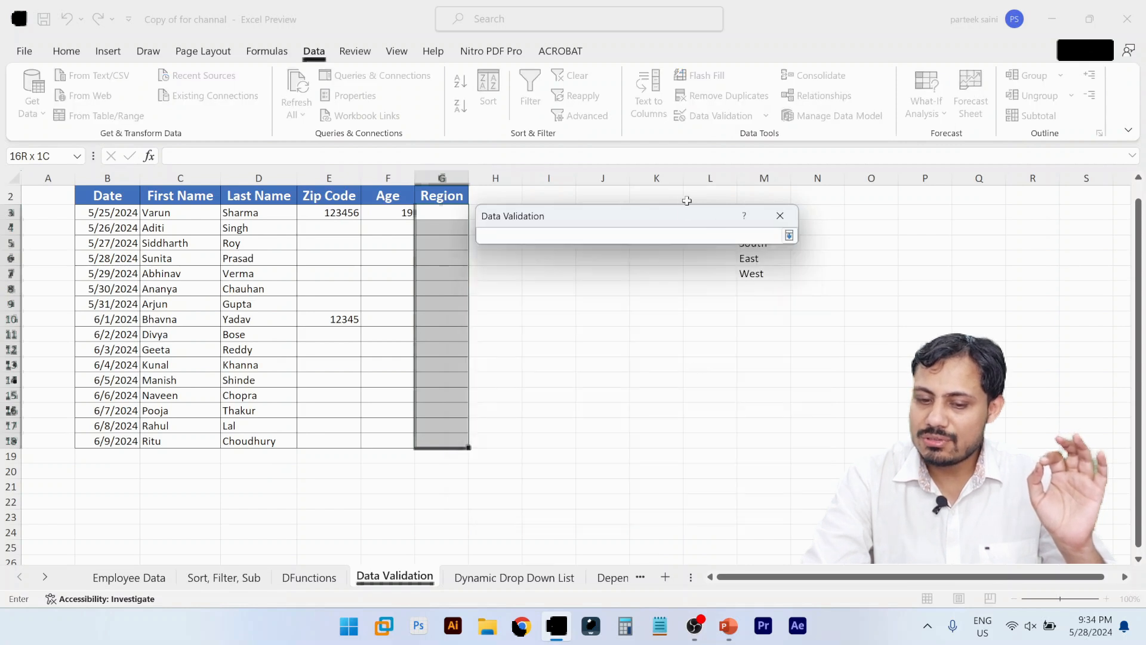
pyautogui.moveTo(678, 217); pyautogui.dragTo(1021, 274)
pyautogui.moveTo(756, 231); pyautogui.dragTo(753, 275)
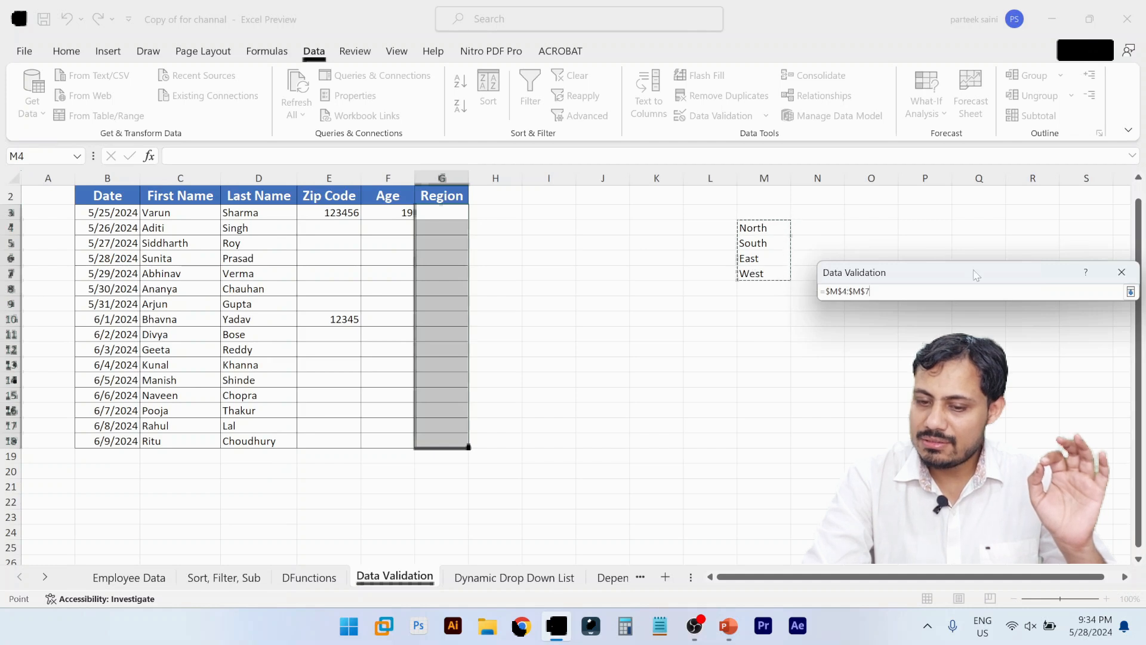
pyautogui.moveTo(976, 274); pyautogui.dragTo(582, 354)
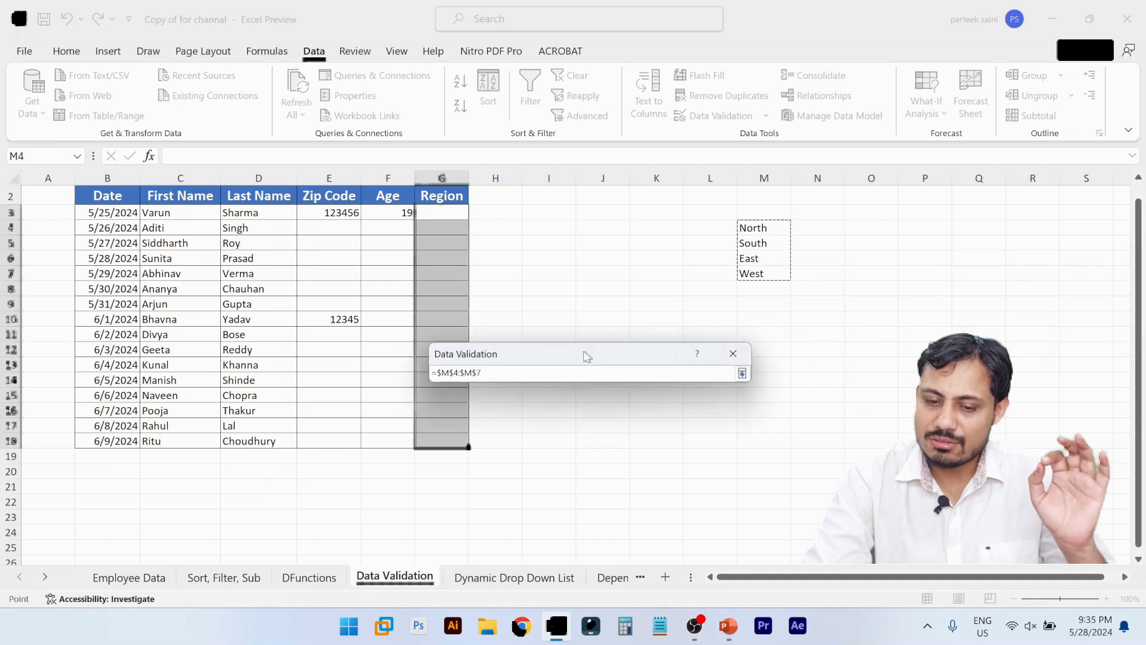
pyautogui.click(734, 371)
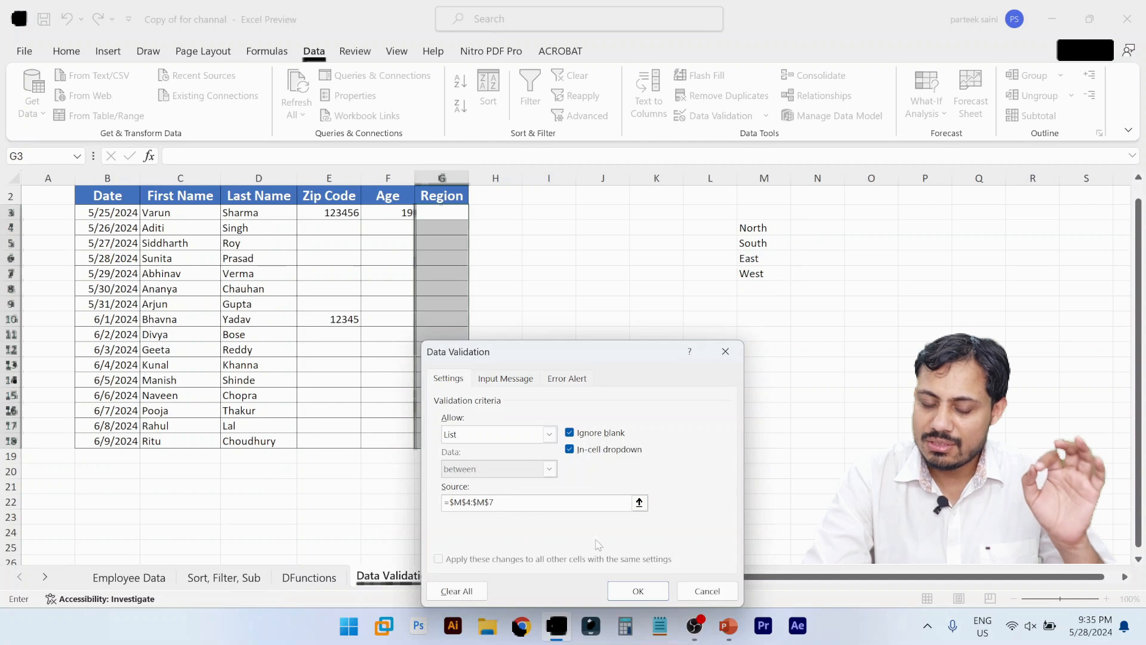
pyautogui.click(637, 591)
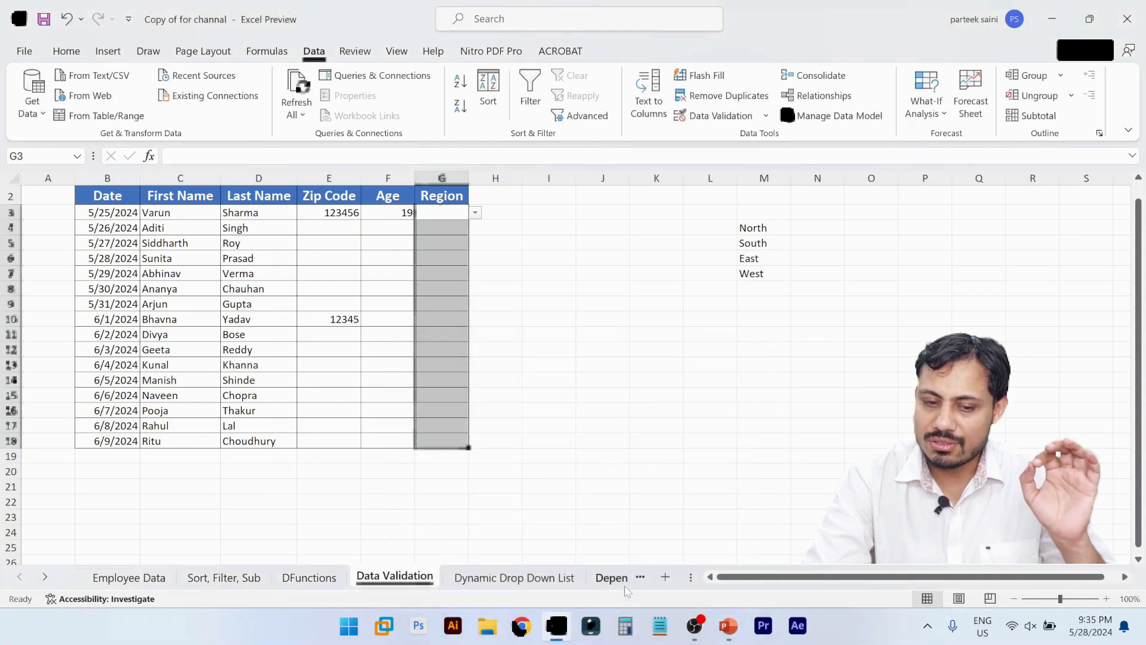
# - Choose East from the drop-down list in Region cell G3
pyautogui.click(329, 319)
pyautogui.click(439, 219)
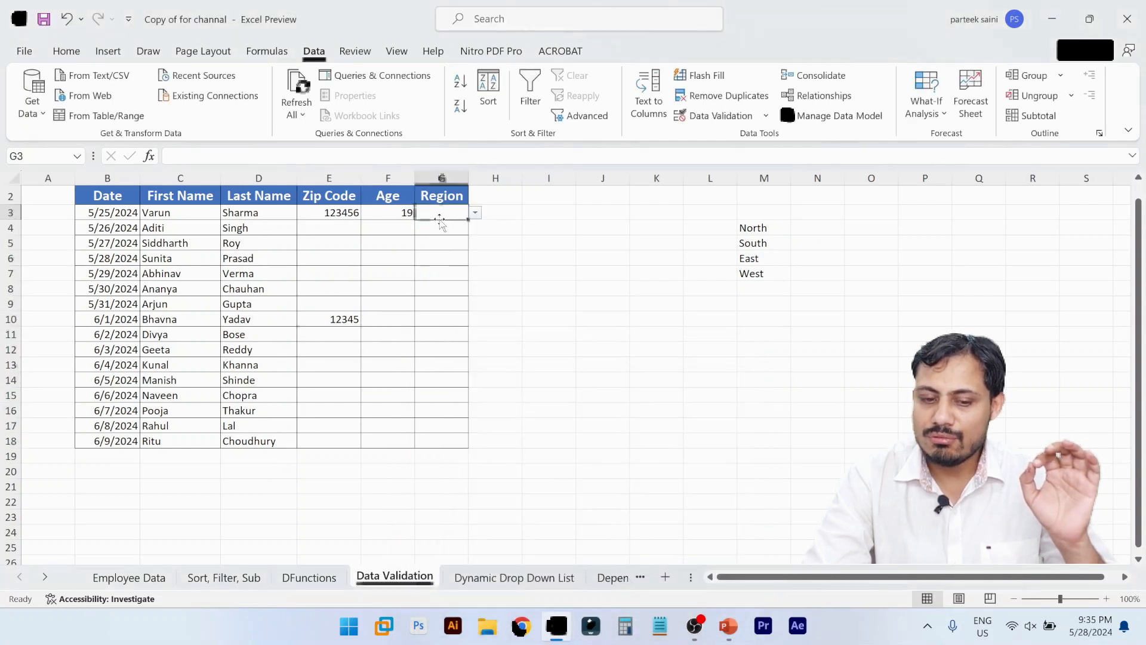
pyautogui.click(476, 214)
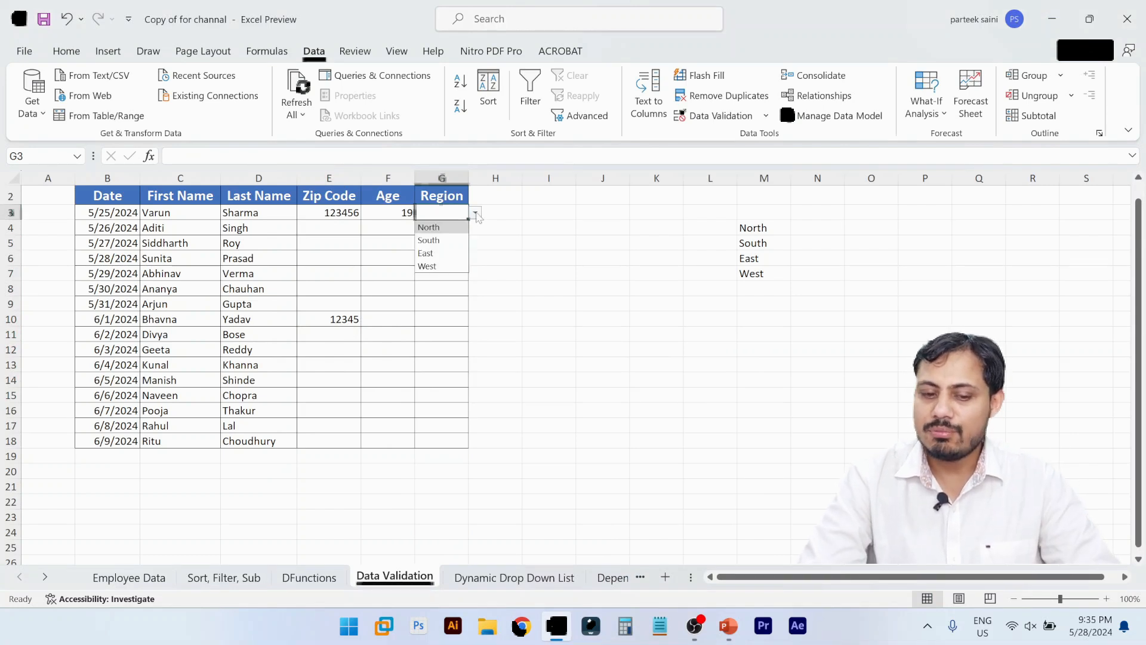
pyautogui.press('Down')
pyautogui.press('Down')
pyautogui.press('Down')
pyautogui.press('Up')
pyautogui.press('Up')
pyautogui.press('Down')
pyautogui.press('Up')
pyautogui.press('Down')
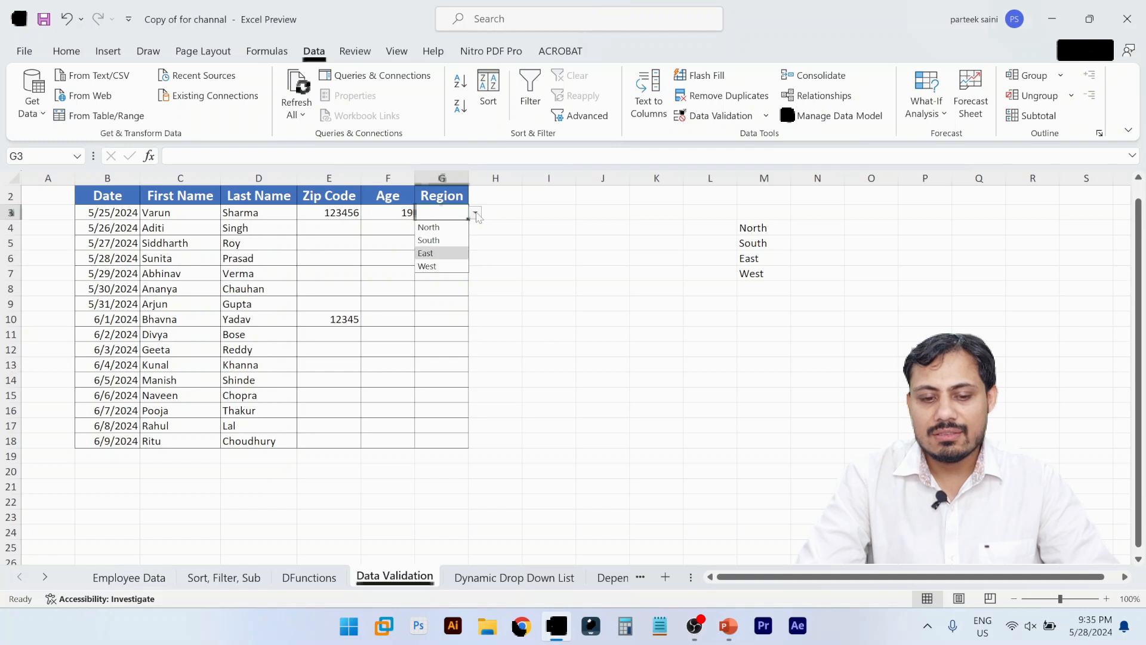
pyautogui.press('Return')
pyautogui.press('Return')
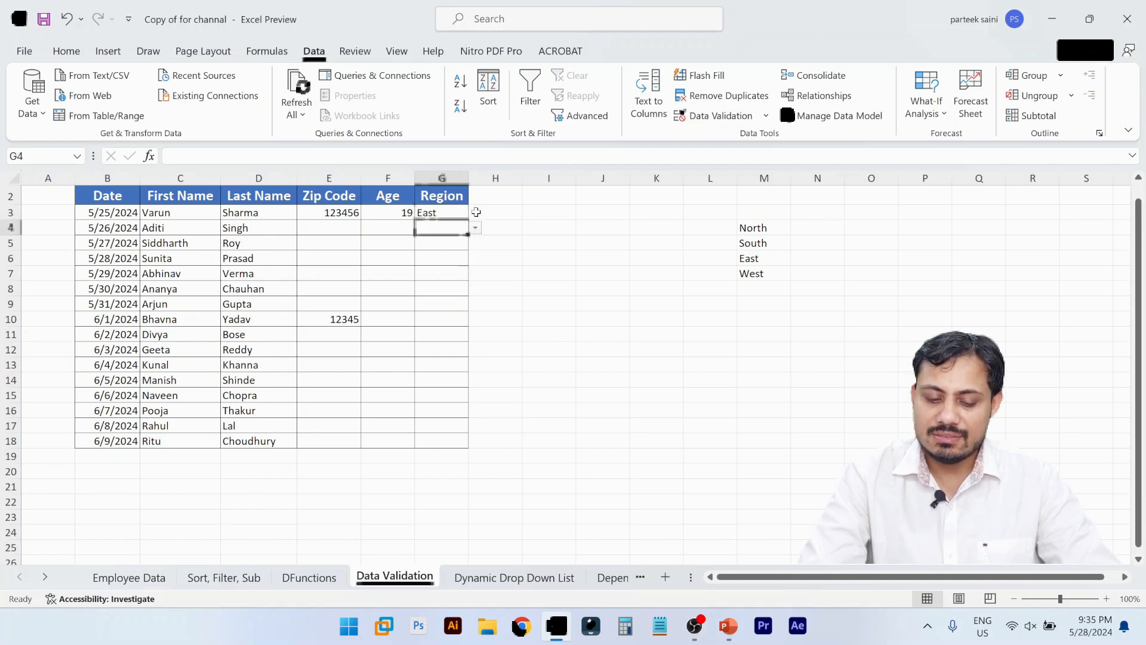
# - Try the invalid region "asdkfgas" and a typed "East" in cell G4, and abandon the entry
pyautogui.write('asdkfgas')
pyautogui.press('Return')
pyautogui.press('Return')
pyautogui.write('East')
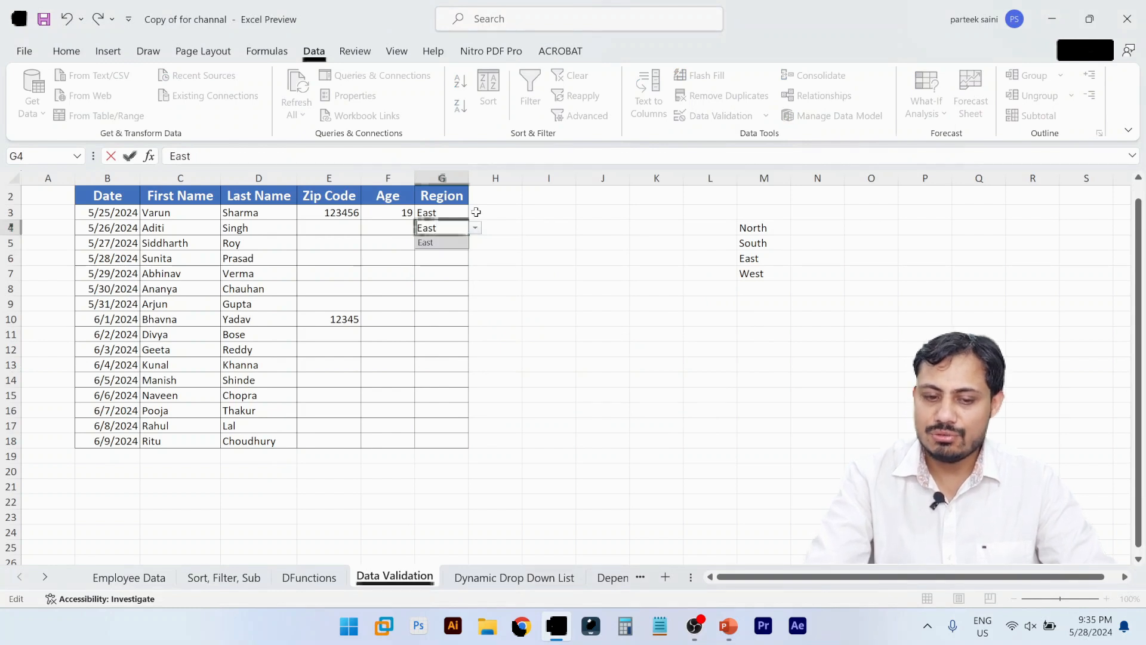
pyautogui.press('BackSpace')
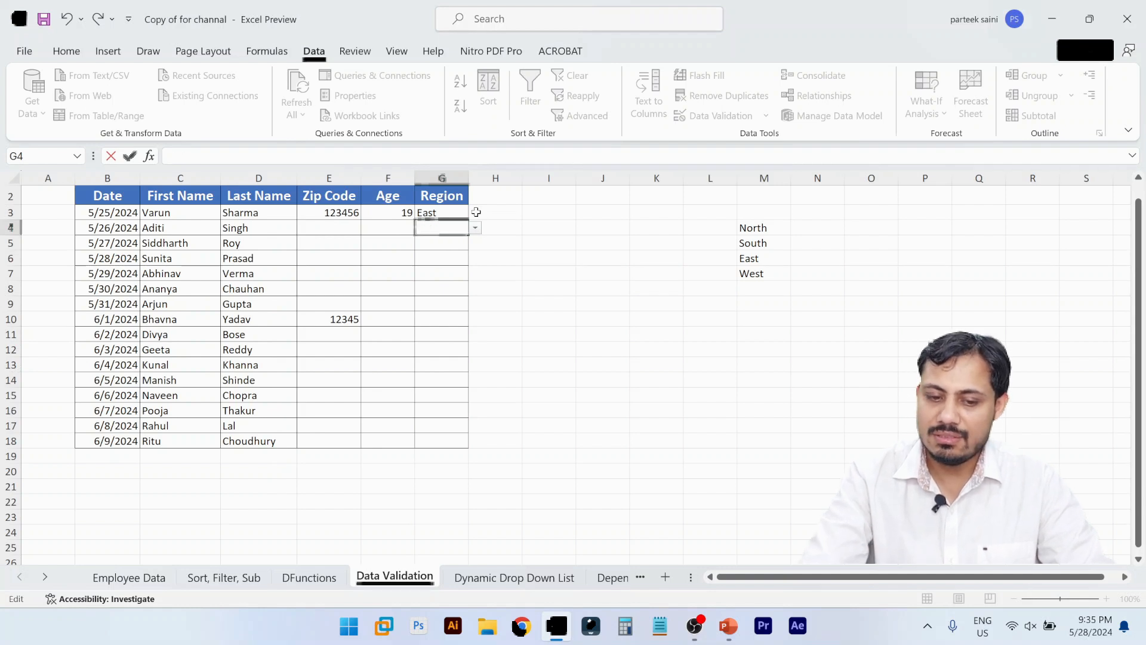
pyautogui.write('e')
pyautogui.click(475, 304)
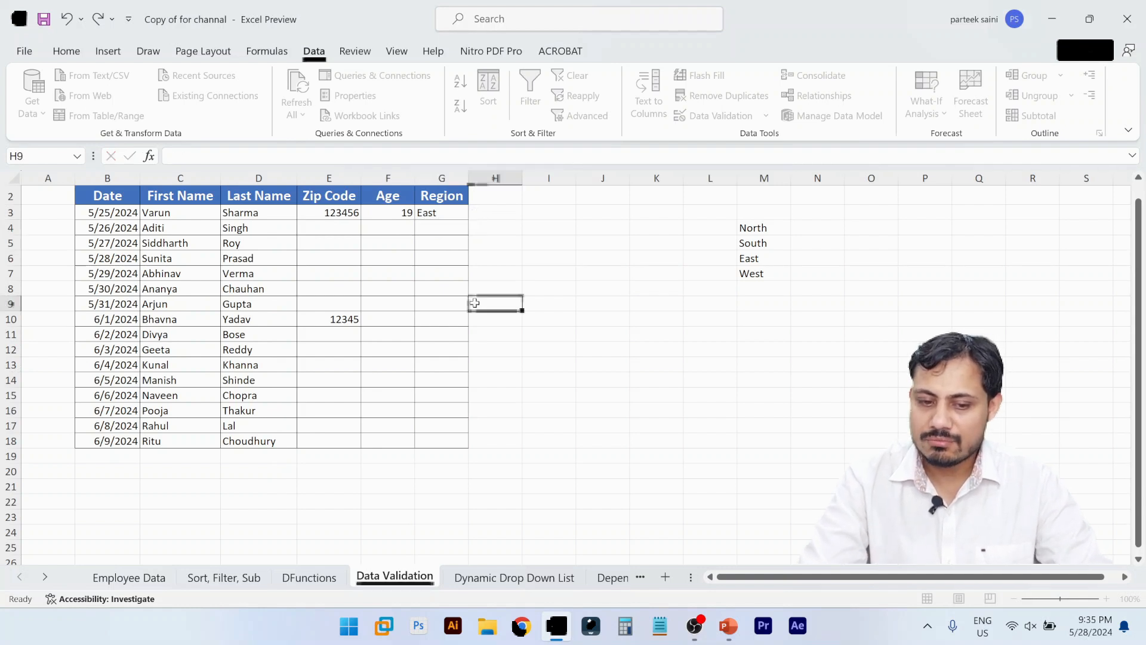
# - Choose West from the drop-down list in Region cell G4
pyautogui.click(435, 234)
pyautogui.click(475, 227)
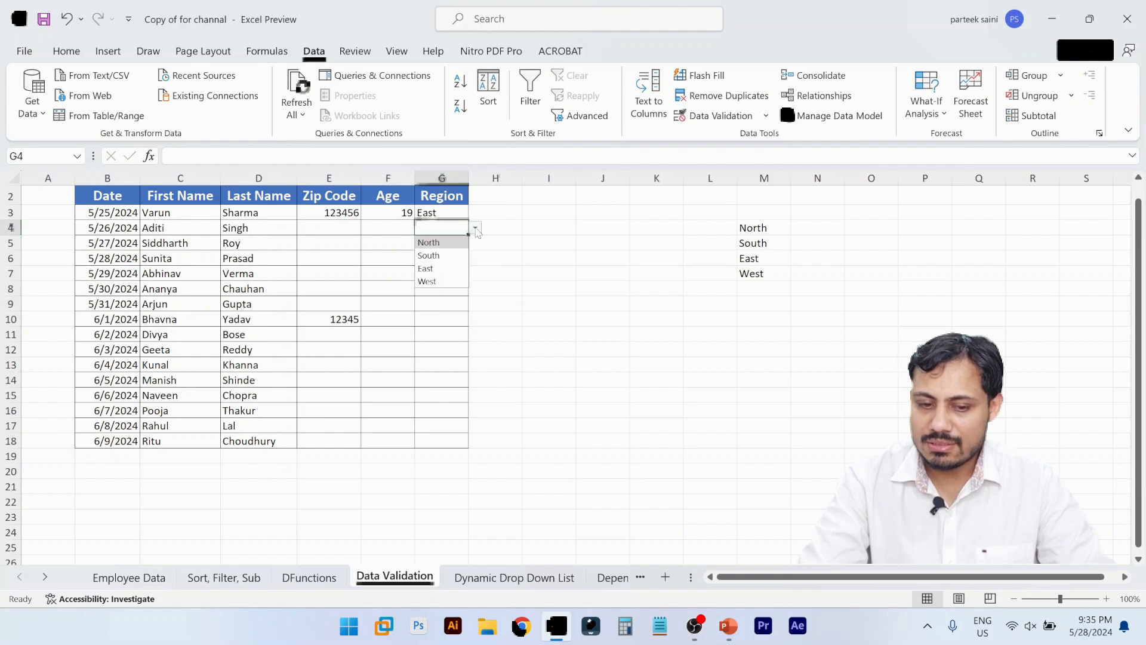
pyautogui.click(436, 281)
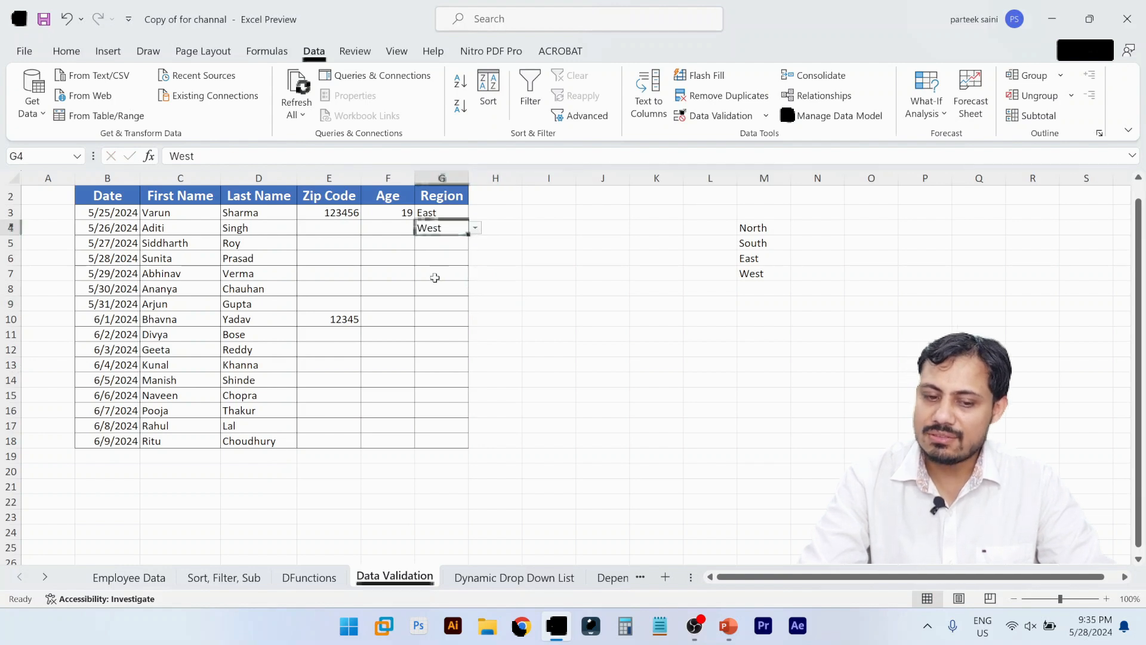
pyautogui.click(541, 292)
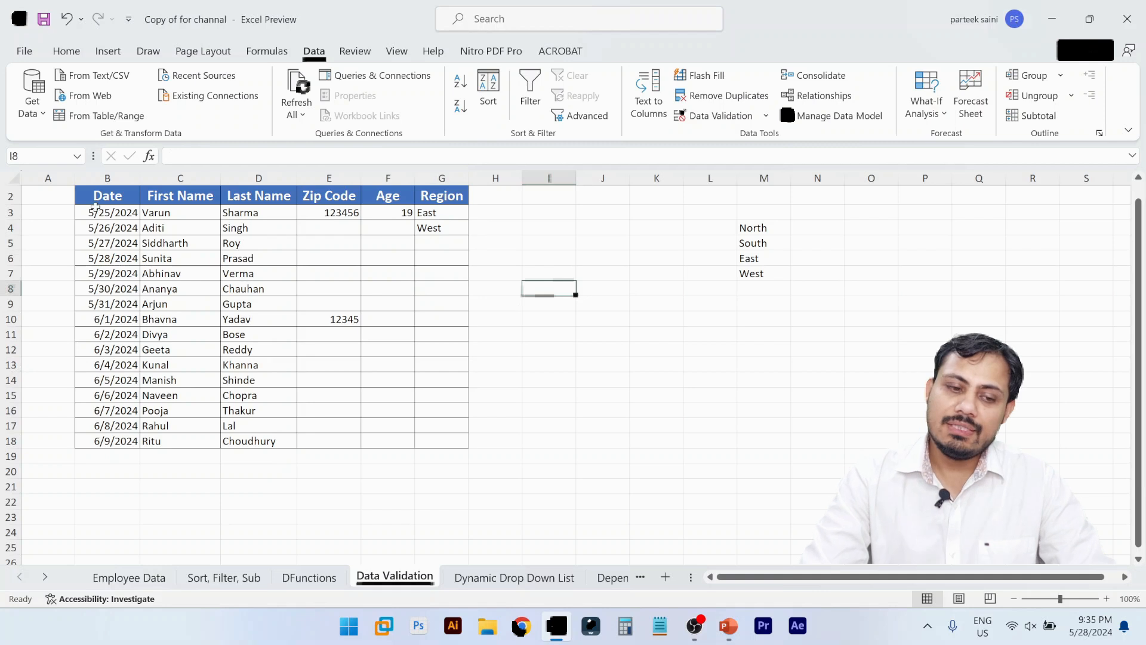
pyautogui.moveTo(91, 194); pyautogui.dragTo(441, 441)
pyautogui.moveTo(703, 190); pyautogui.dragTo(808, 306)
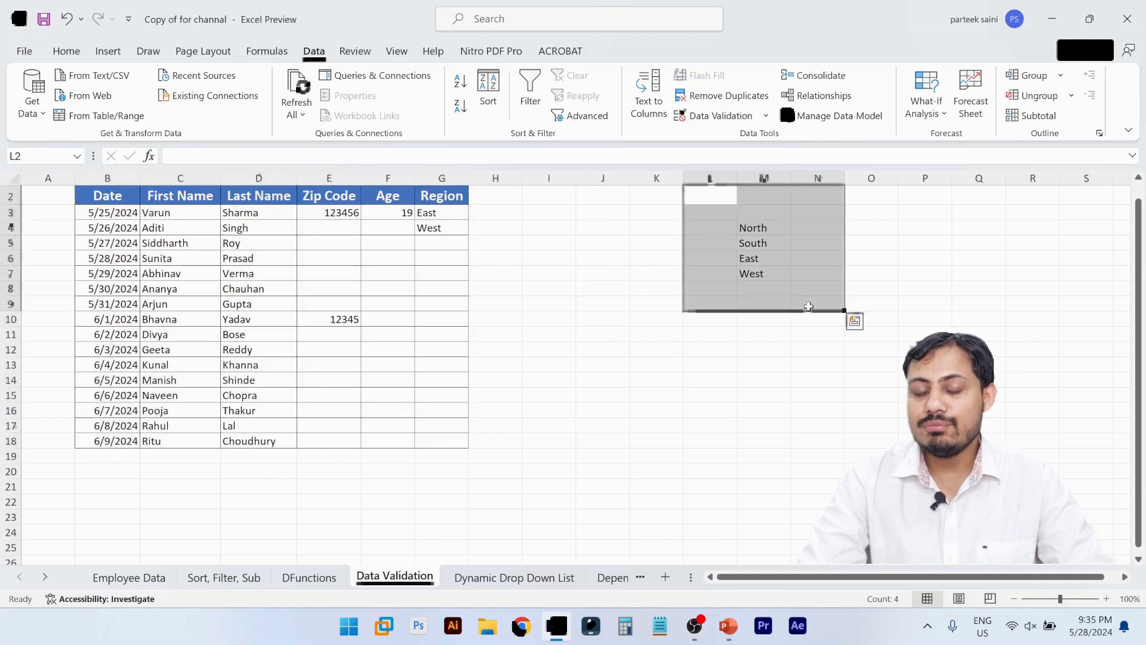
pyautogui.click(645, 349)
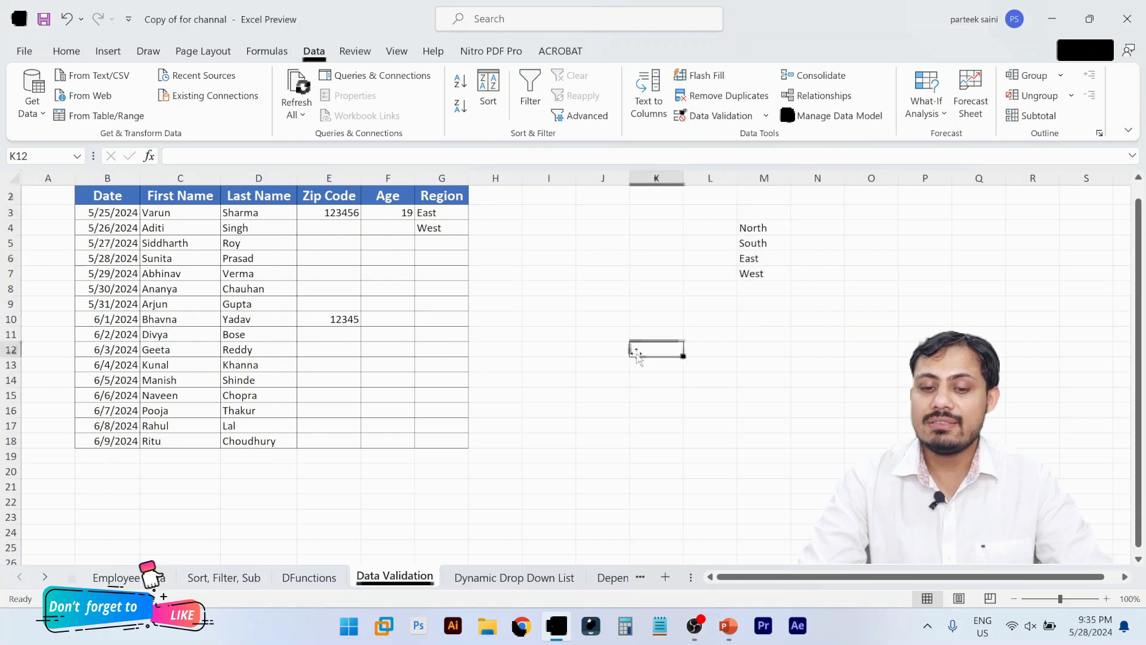
# - Try hiding column M, which holds the region names, and undo the hiding
pyautogui.click(751, 177)
pyautogui.hotkey('ctrl', '0')
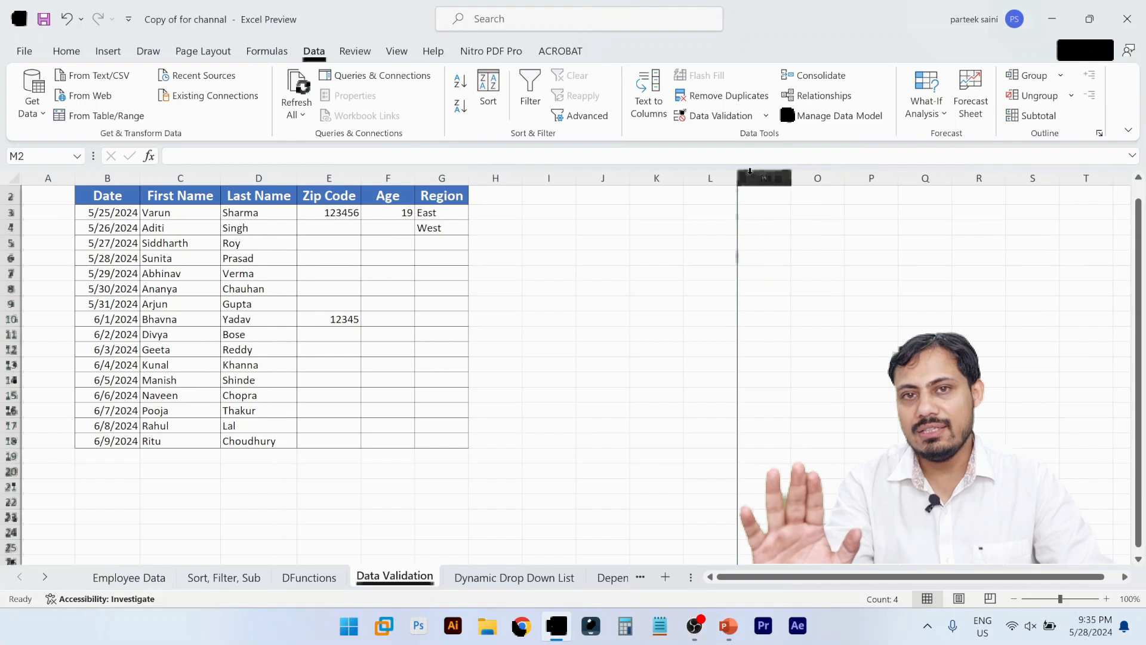
pyautogui.hotkey('ctrl', 'z')
pyautogui.press('Left')
pyautogui.press('Left')
pyautogui.press('Left')
pyautogui.press('Left')
pyautogui.press('Left')
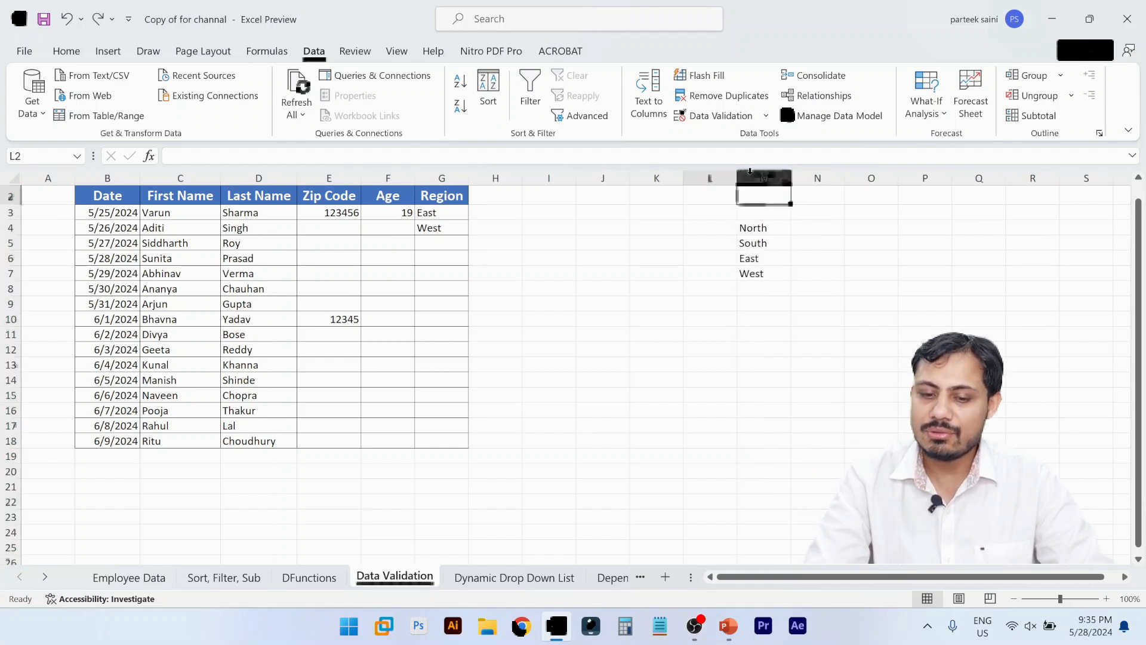
pyautogui.press('Right')
pyautogui.press('Right')
pyautogui.press('Right')
pyautogui.press('Right')
pyautogui.press('Right')
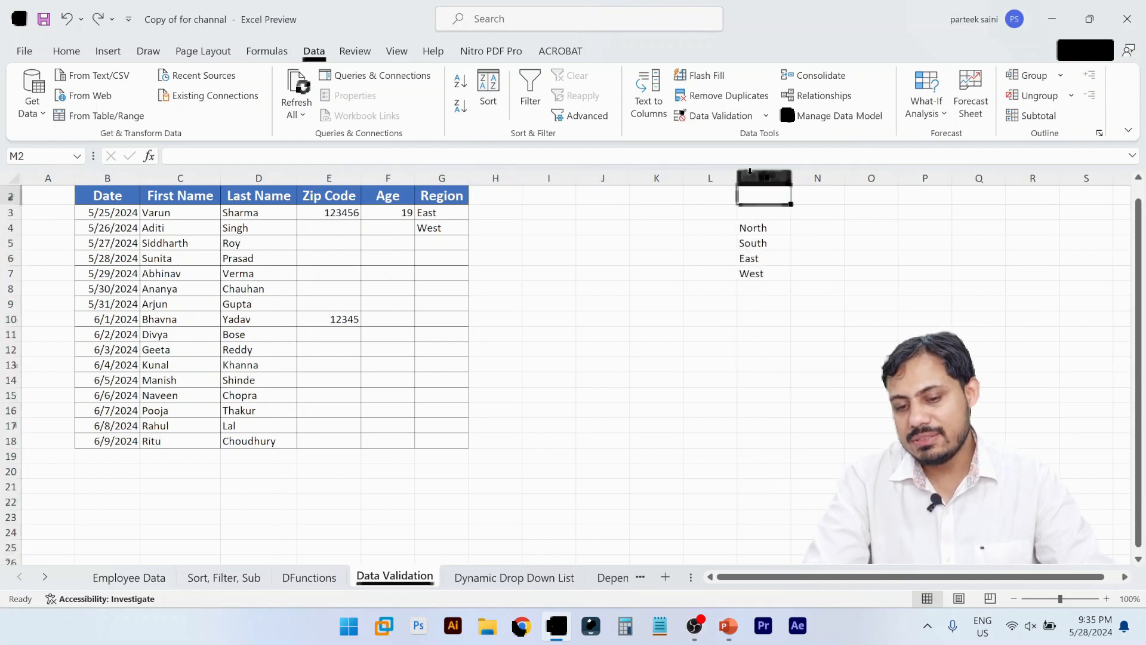
pyautogui.press('Down')
pyautogui.press('Down')
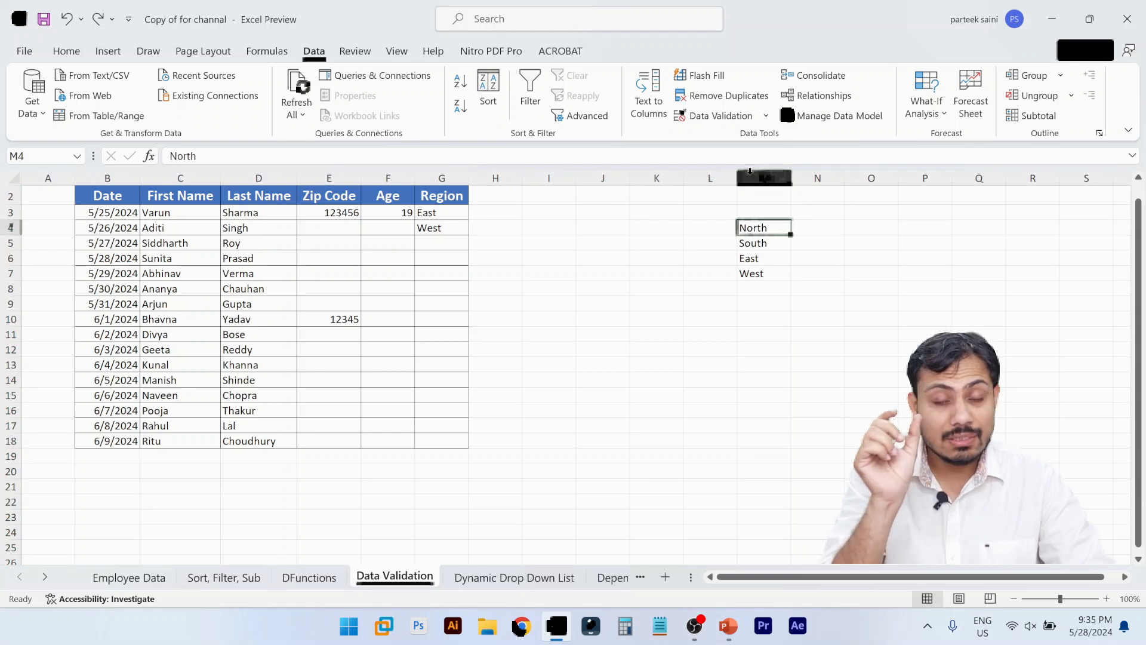
# - Replace the list source of the validation on Region cells G3:G18 with the typed values N,S,E,W
pyautogui.click(452, 210)
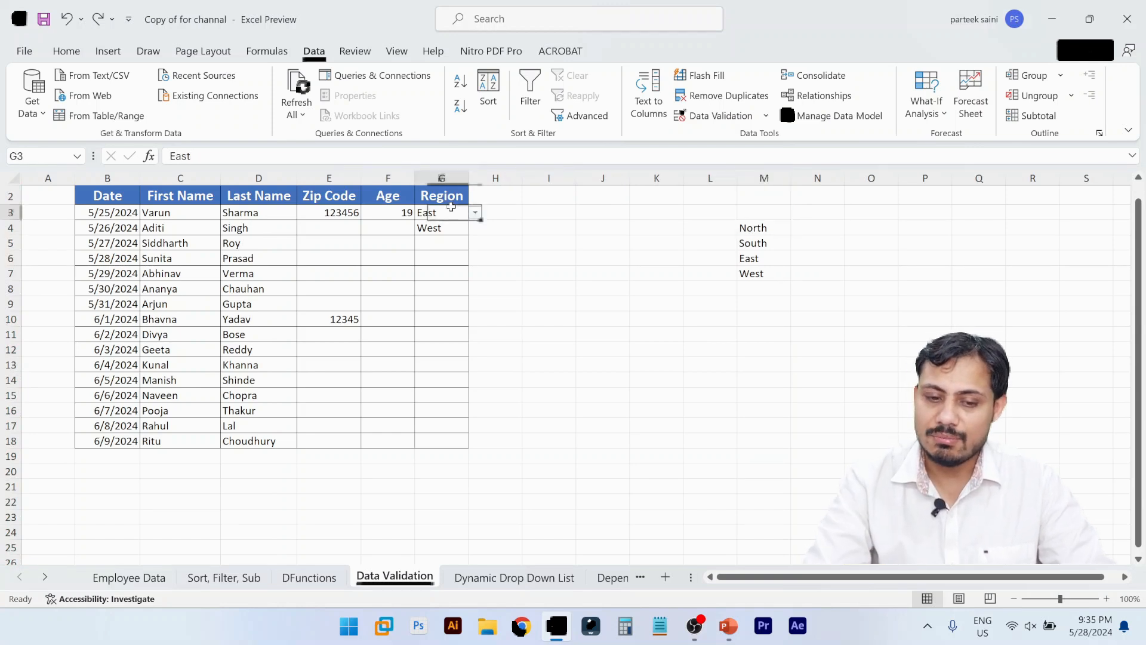
pyautogui.hotkey('shift', 'Down')
pyautogui.hotkey('shift', 'Down')
pyautogui.hotkey('shift', 'Down')
pyautogui.hotkey('shift', 'Down')
pyautogui.hotkey('shift', 'Down')
pyautogui.hotkey('shift', 'Down')
pyautogui.hotkey('shift', 'Down')
pyautogui.hotkey('shift', 'Down')
pyautogui.hotkey('shift', 'Down')
pyautogui.hotkey('shift', 'Down')
pyautogui.hotkey('shift', 'Down')
pyautogui.hotkey('shift', 'Down')
pyautogui.hotkey('shift', 'Down')
pyautogui.hotkey('shift', 'Down')
pyautogui.hotkey('shift', 'Down')
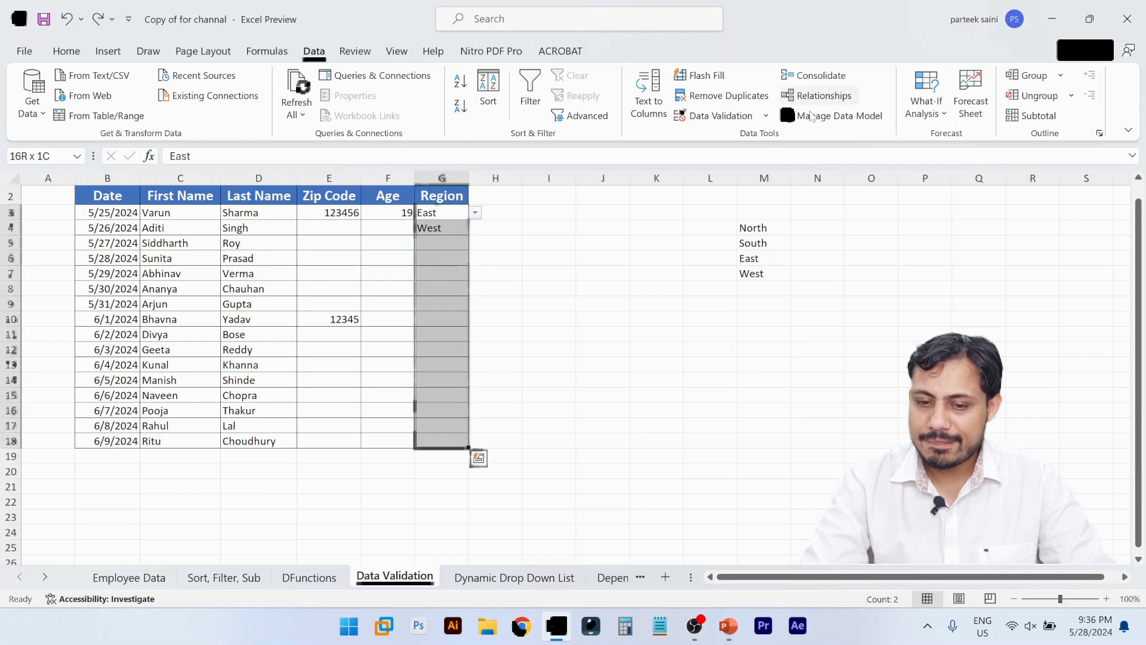
pyautogui.click(717, 115)
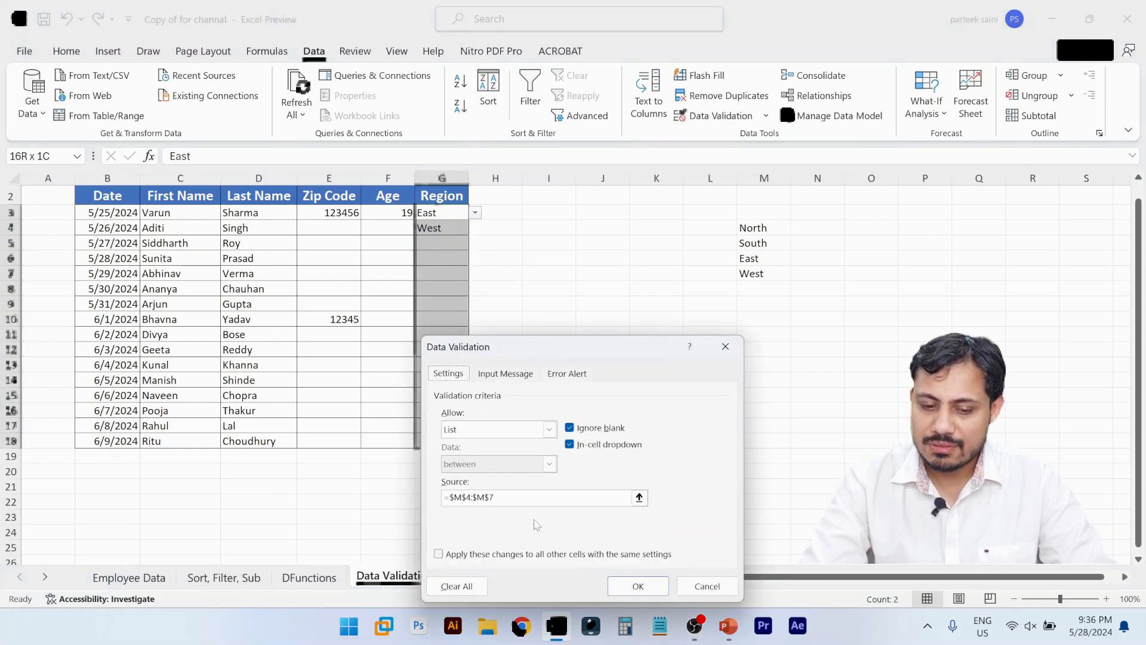
pyautogui.click(493, 498)
pyautogui.press('BackSpace')
pyautogui.press('BackSpace')
pyautogui.press('BackSpace')
pyautogui.press('BackSpace')
pyautogui.press('BackSpace')
pyautogui.press('BackSpace')
pyautogui.press('BackSpace')
pyautogui.press('BackSpace')
pyautogui.press('BackSpace')
pyautogui.write('orth')
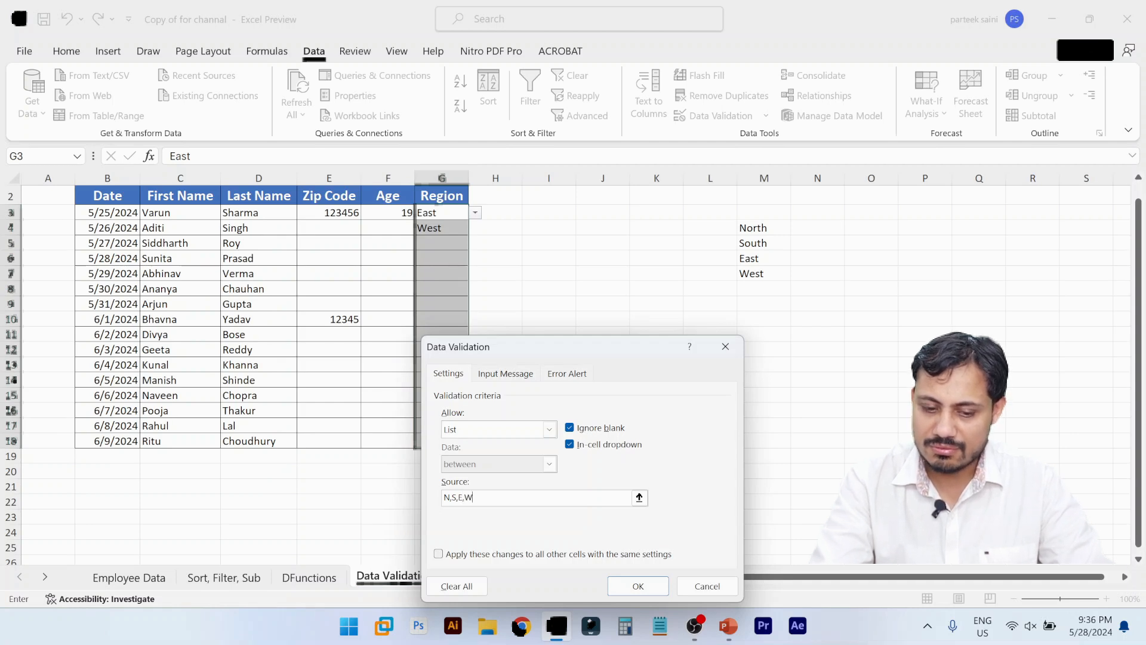
pyautogui.click(634, 585)
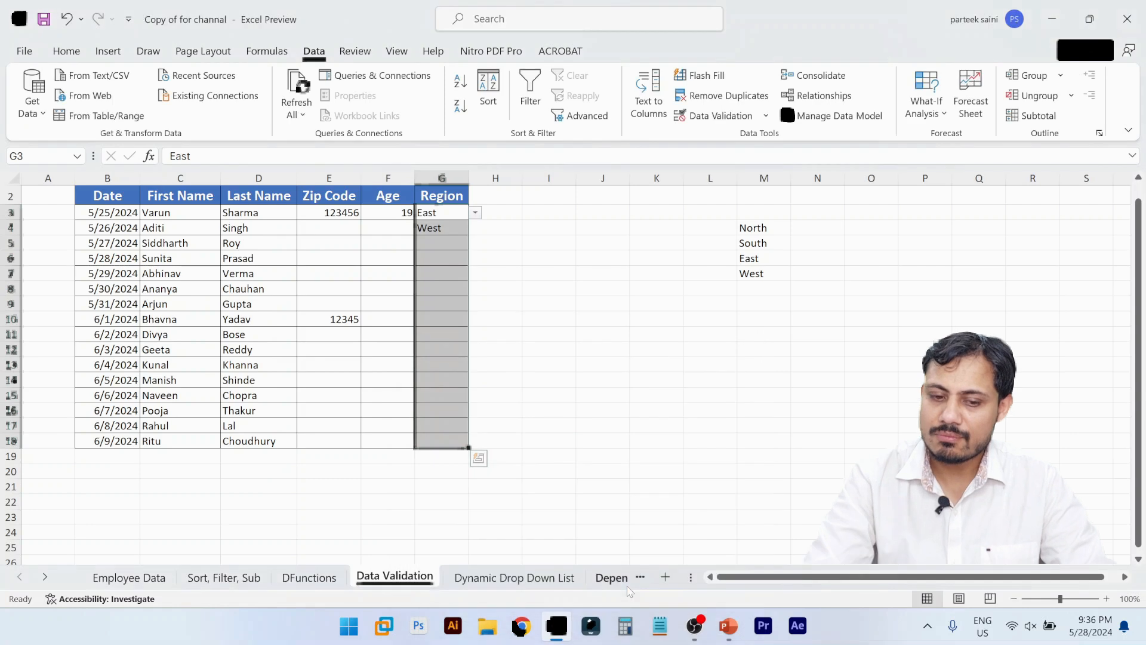
# - Clear the entries in Region cells G3:G4 and choose E from the drop-down list in G3
pyautogui.click(536, 391)
pyautogui.click(433, 215)
pyautogui.hotkey('shift', 'Down')
pyautogui.press('Delete')
pyautogui.press('Right')
pyautogui.click(433, 214)
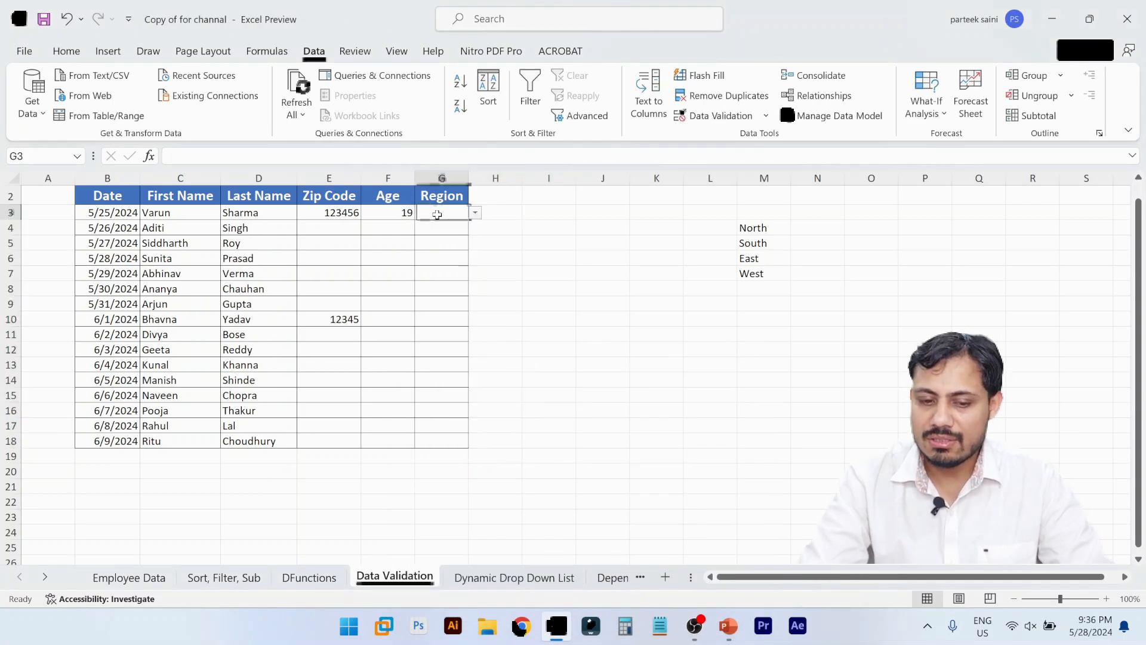
pyautogui.click(475, 214)
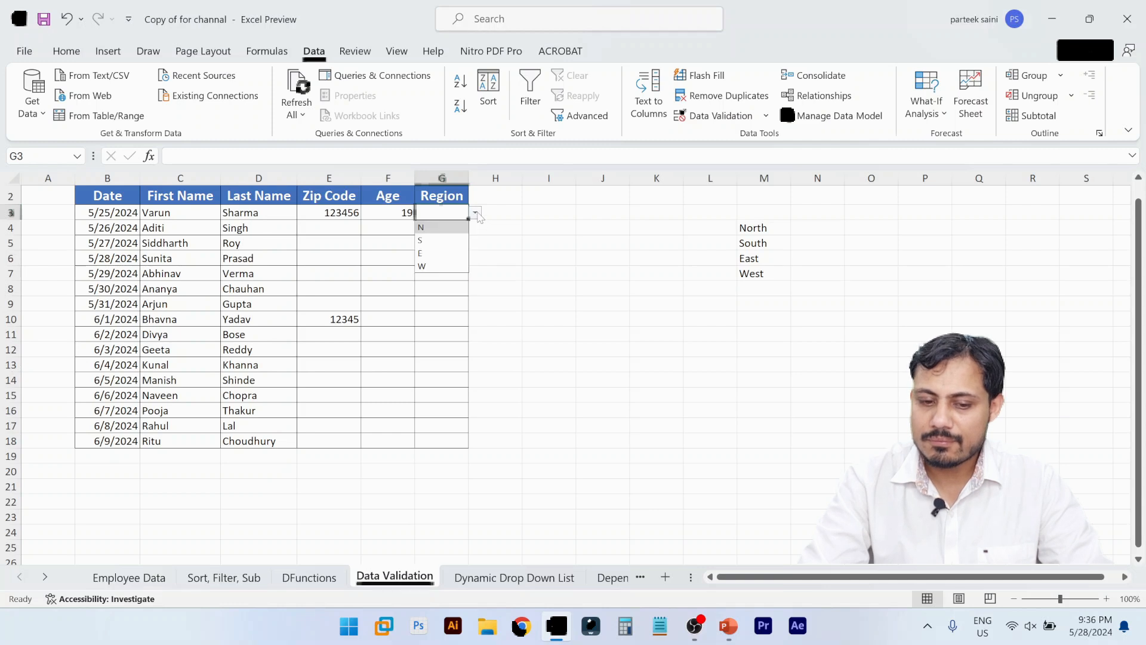
pyautogui.click(435, 251)
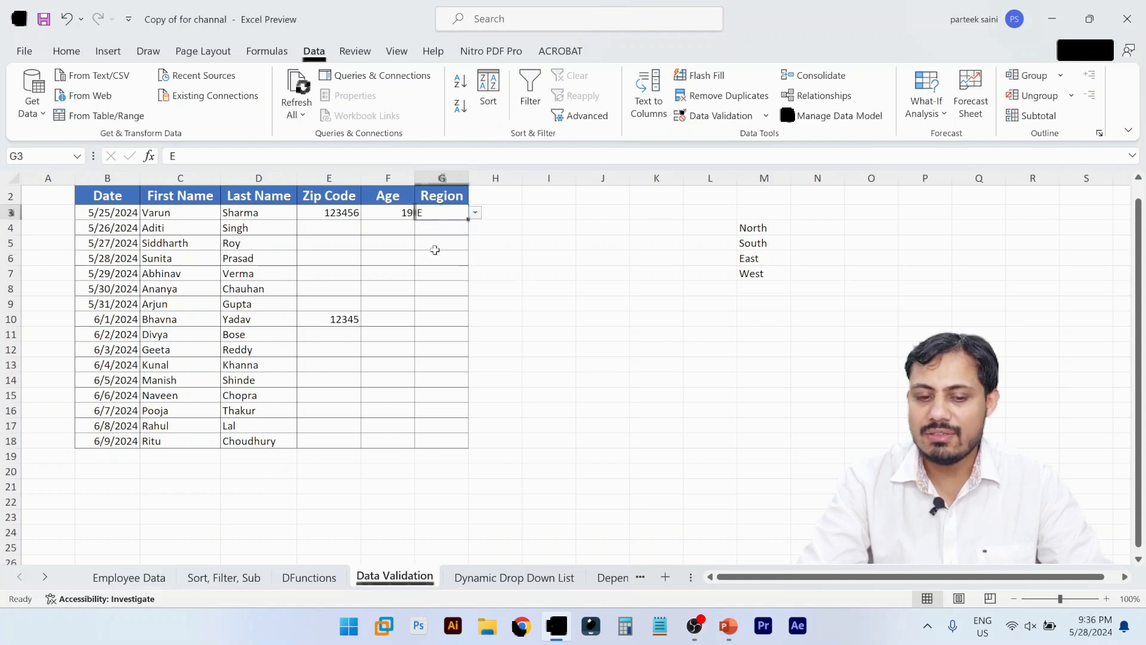
# - Delete the contents of L3:P13, including the region names, check the Region cell G3, and undo the deletion
pyautogui.moveTo(691, 217); pyautogui.dragTo(925, 365)
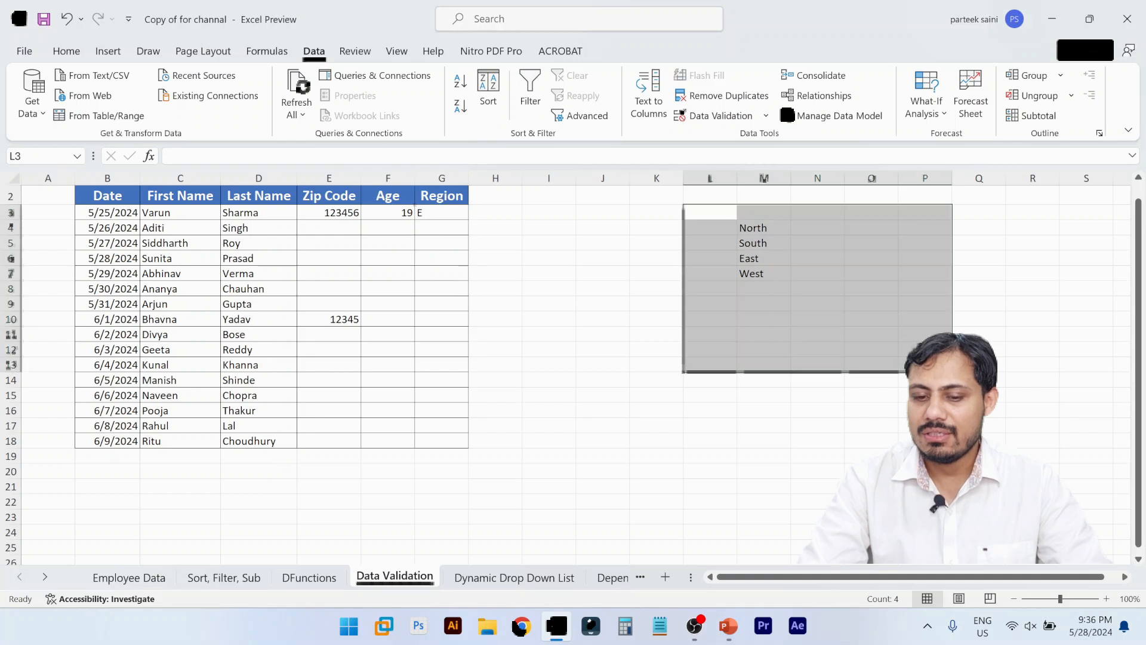
pyautogui.press('Delete')
pyautogui.click(445, 241)
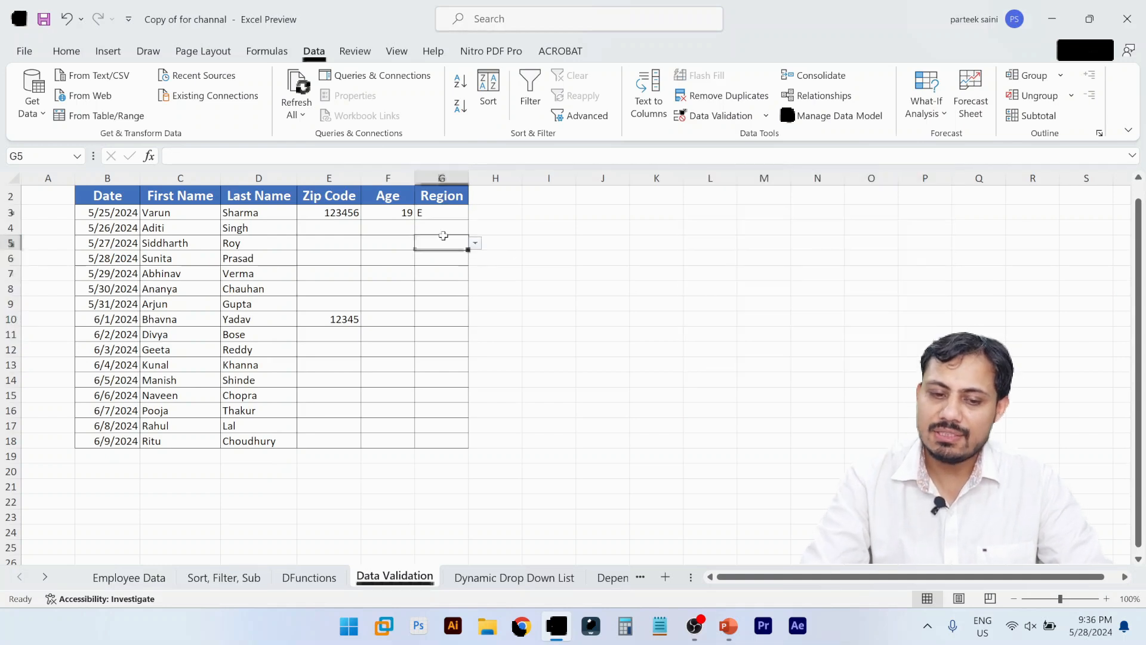
pyautogui.click(430, 212)
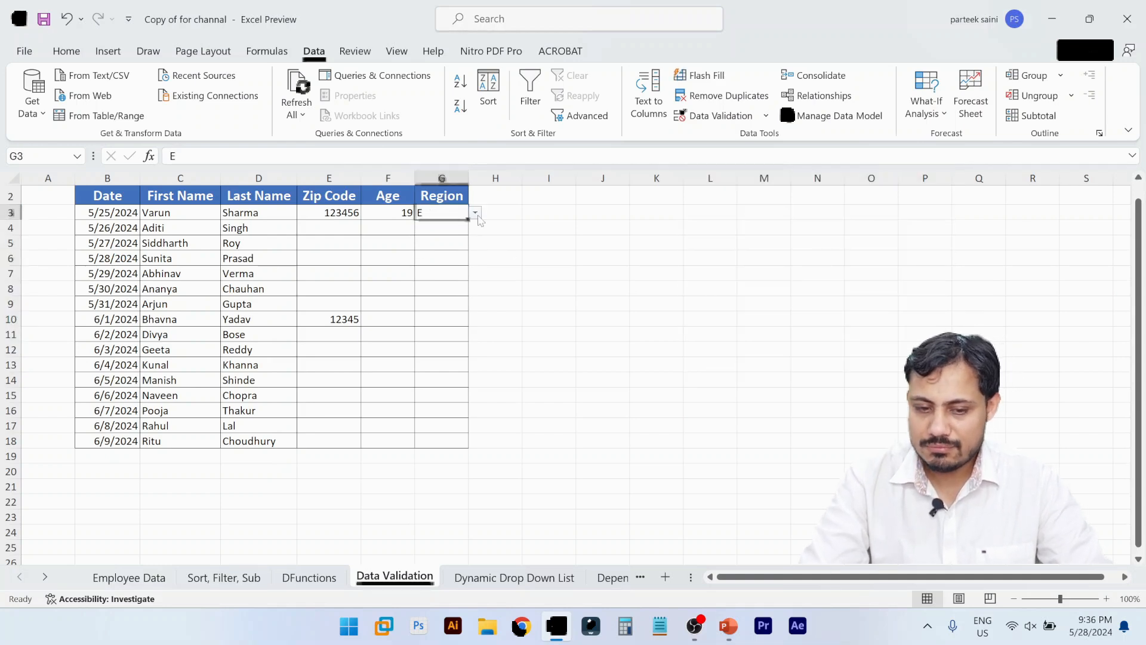
pyautogui.click(476, 213)
pyautogui.hotkey('ctrl', 'z')
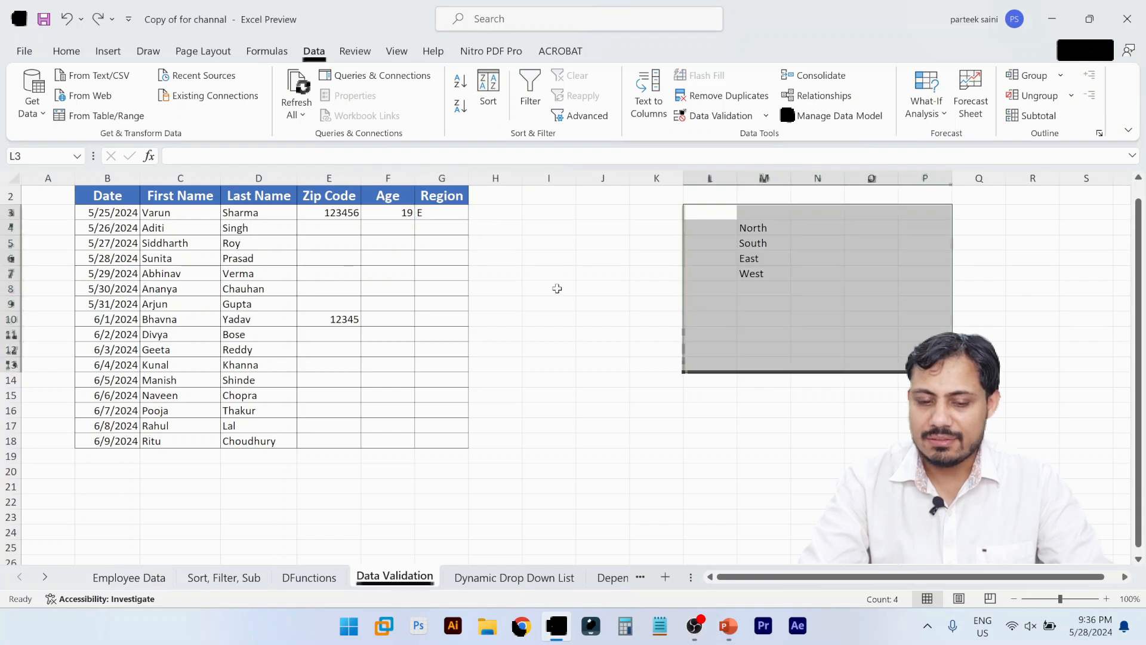
# - Clear all data validation settings on Region cell G3 and allow a List instead
pyautogui.click(435, 213)
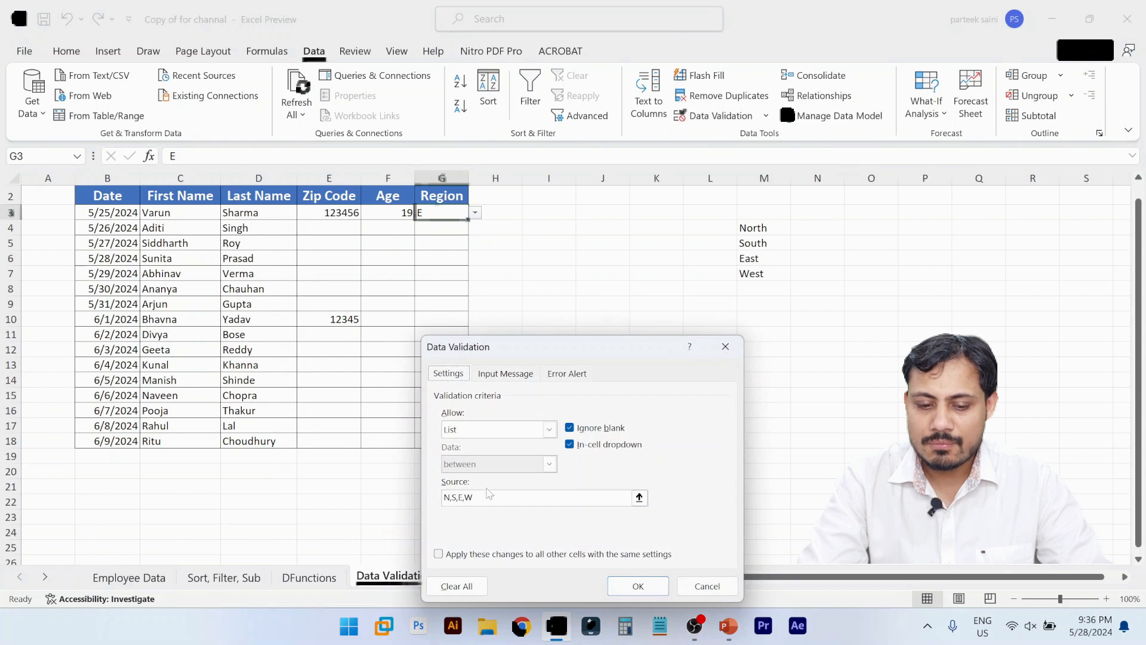
pyautogui.click(457, 585)
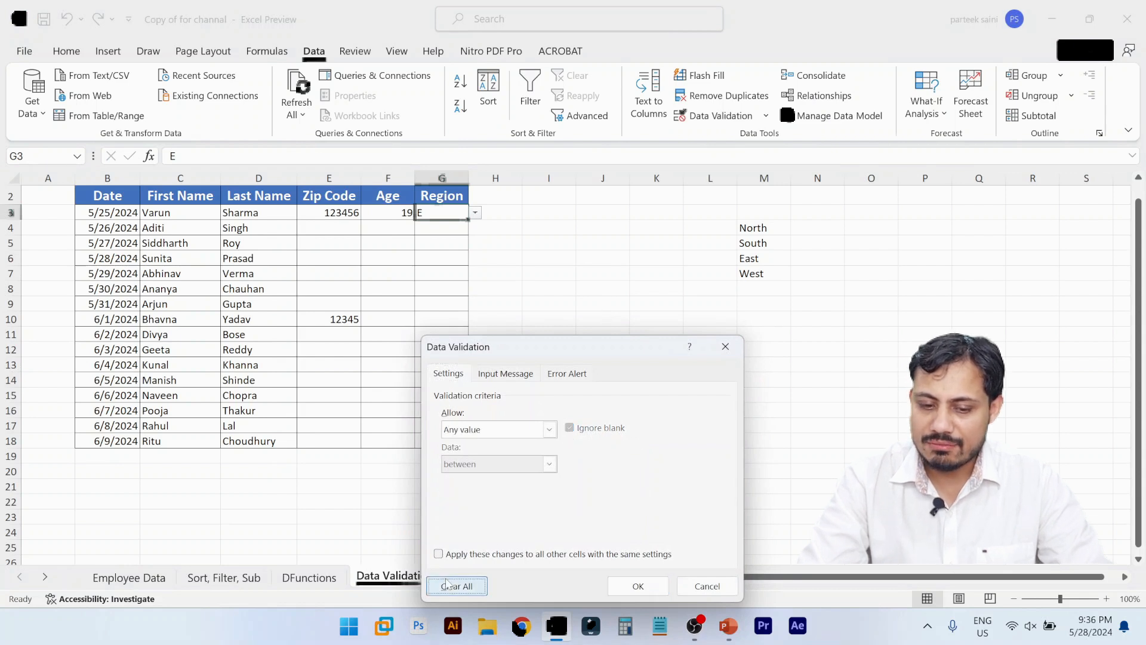
pyautogui.click(490, 430)
pyautogui.click(501, 463)
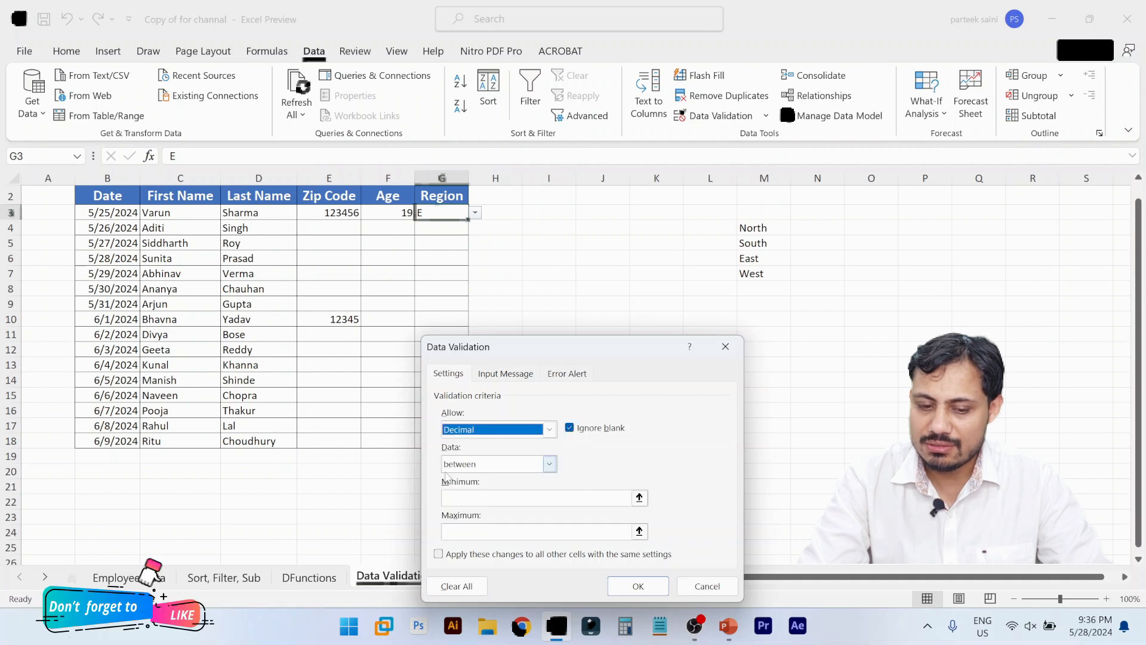
pyautogui.click(507, 430)
pyautogui.click(455, 483)
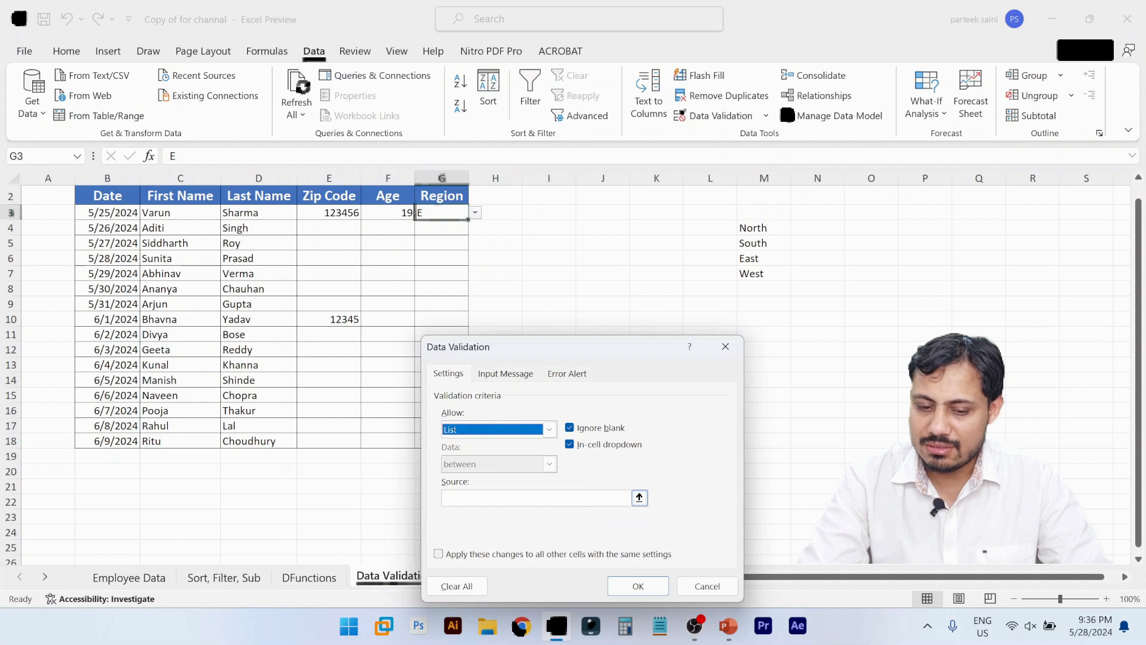
# - Set the list source for G3 to the region names in $M$4:$M$7 and choose South from its drop-down list
pyautogui.click(515, 497)
pyautogui.click(639, 498)
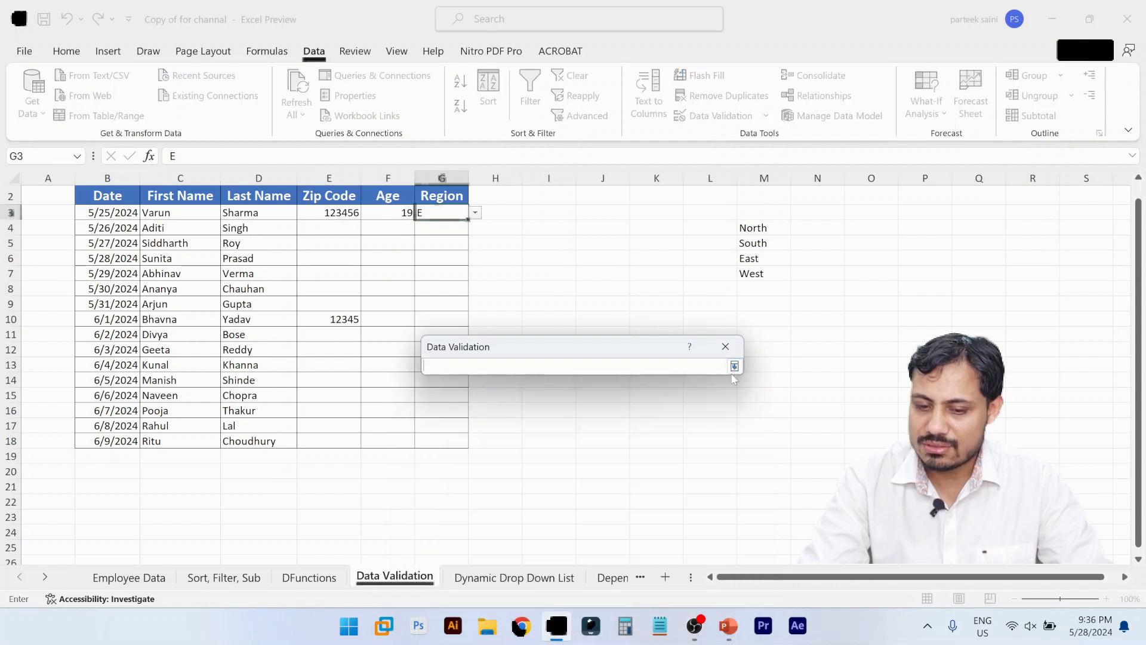
pyautogui.moveTo(750, 226); pyautogui.dragTo(751, 275)
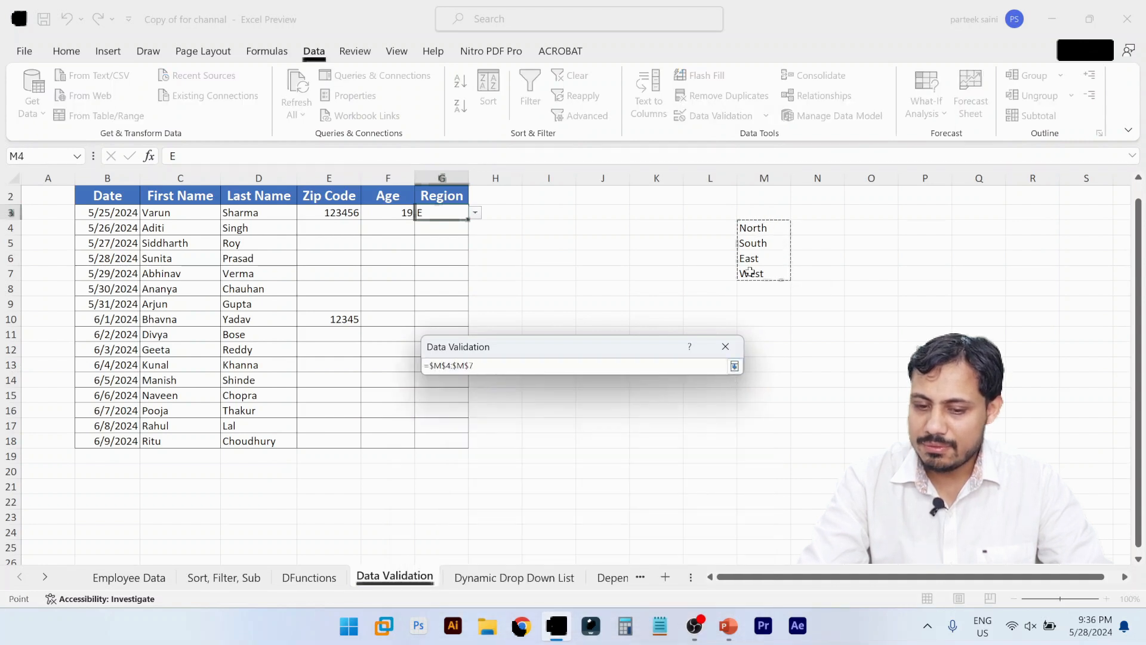
pyautogui.click(734, 365)
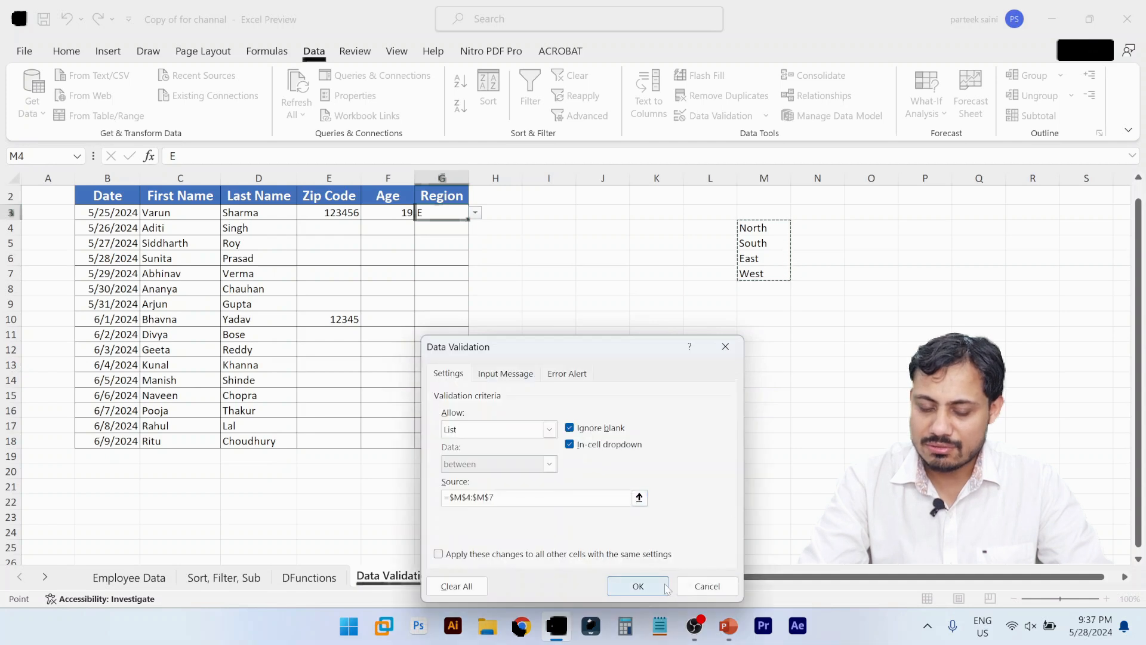
pyautogui.click(639, 585)
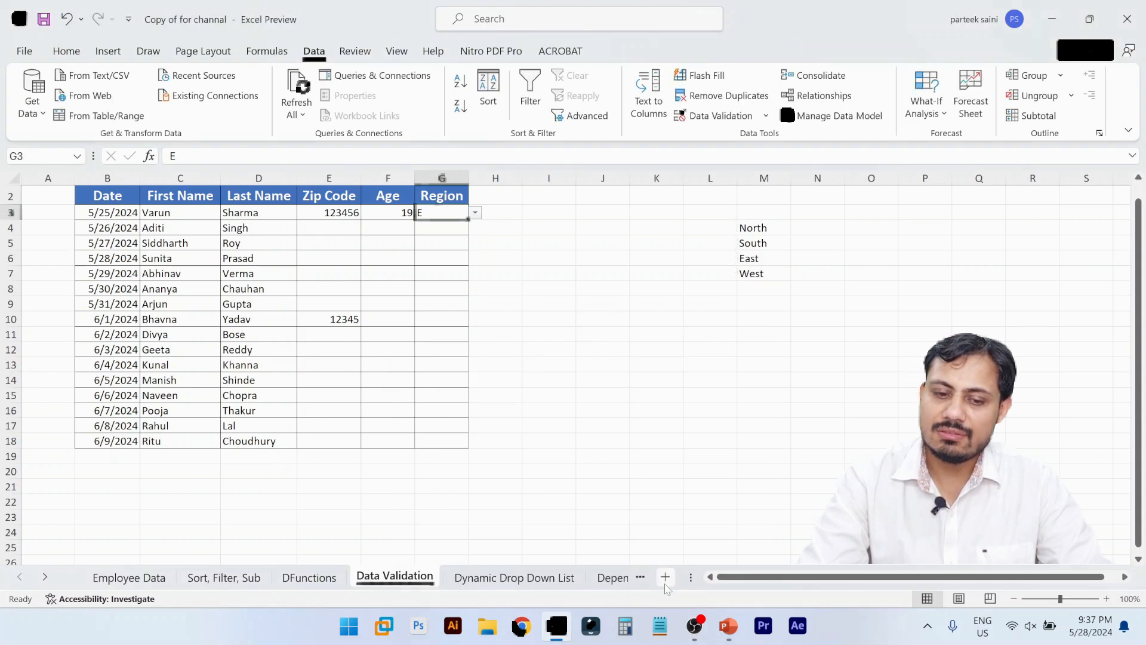
pyautogui.click(477, 216)
pyautogui.click(453, 239)
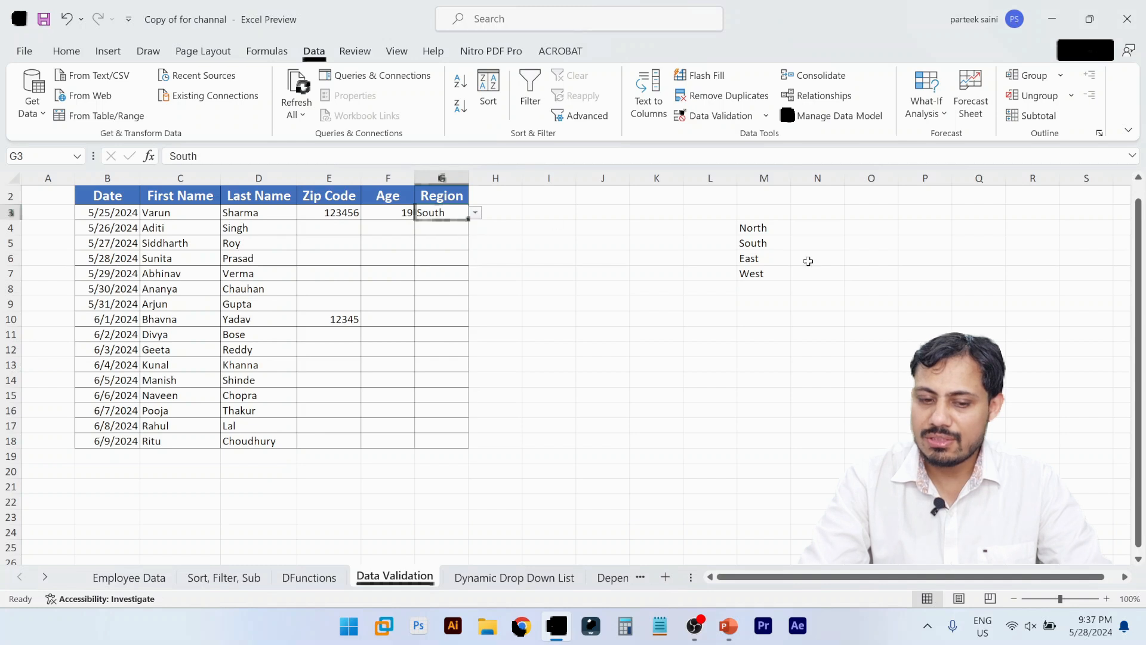
# - Change the region name in cell M4 to N and choose N from the drop-down list in G3
pyautogui.click(768, 230)
pyautogui.write('N')
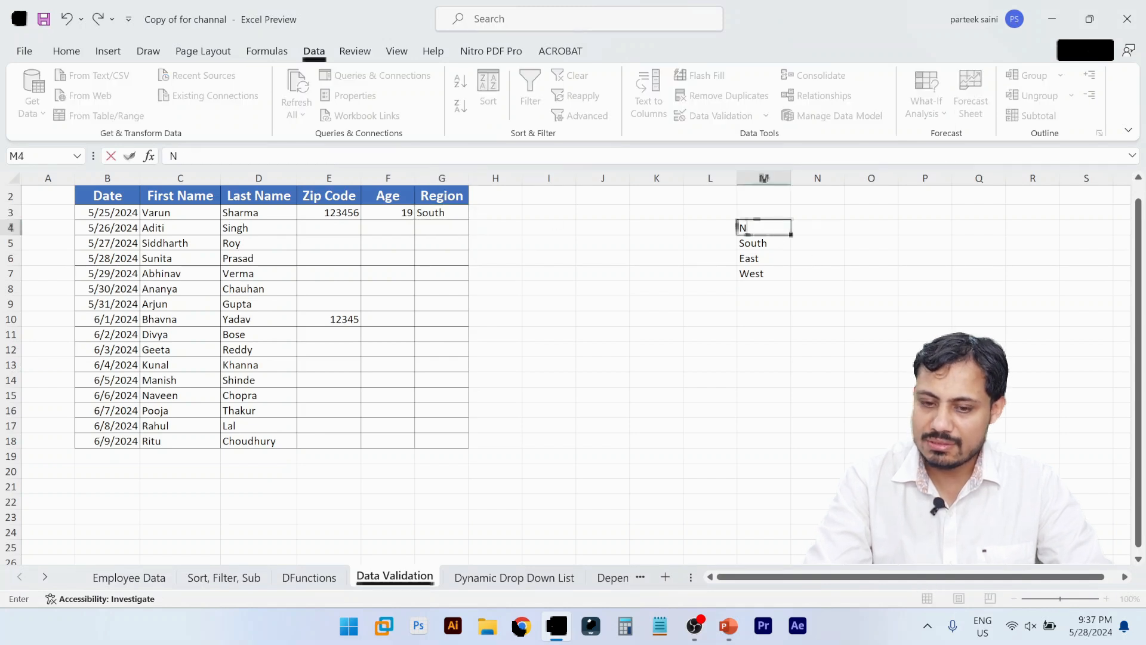
pyautogui.press('Return')
pyautogui.click(454, 227)
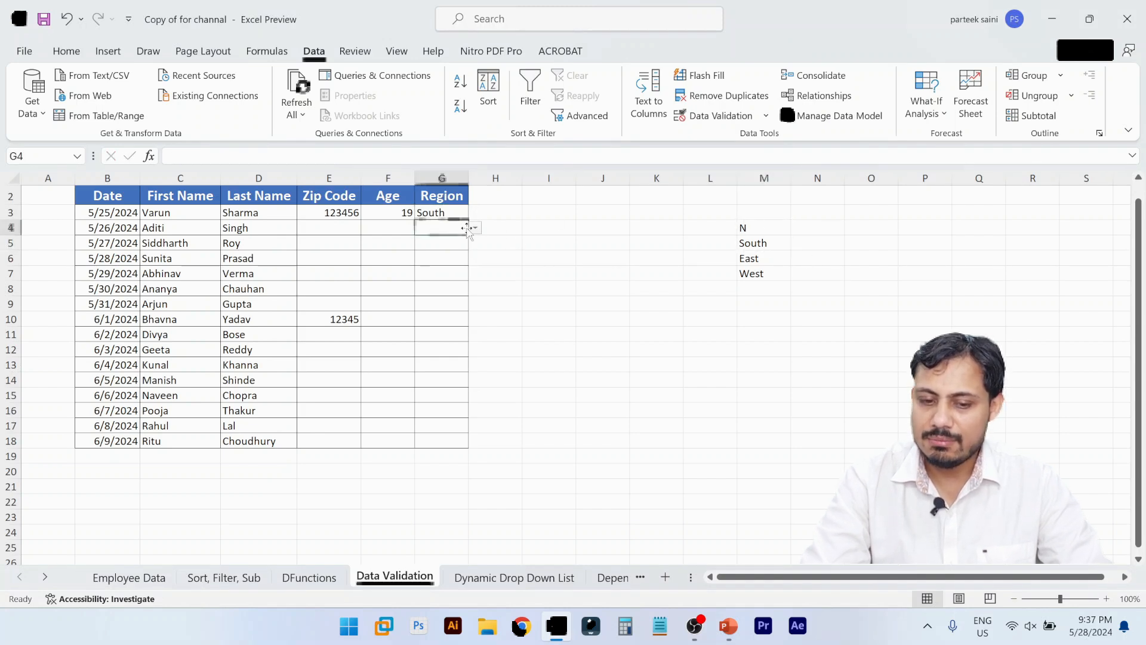
pyautogui.click(475, 228)
pyautogui.click(437, 376)
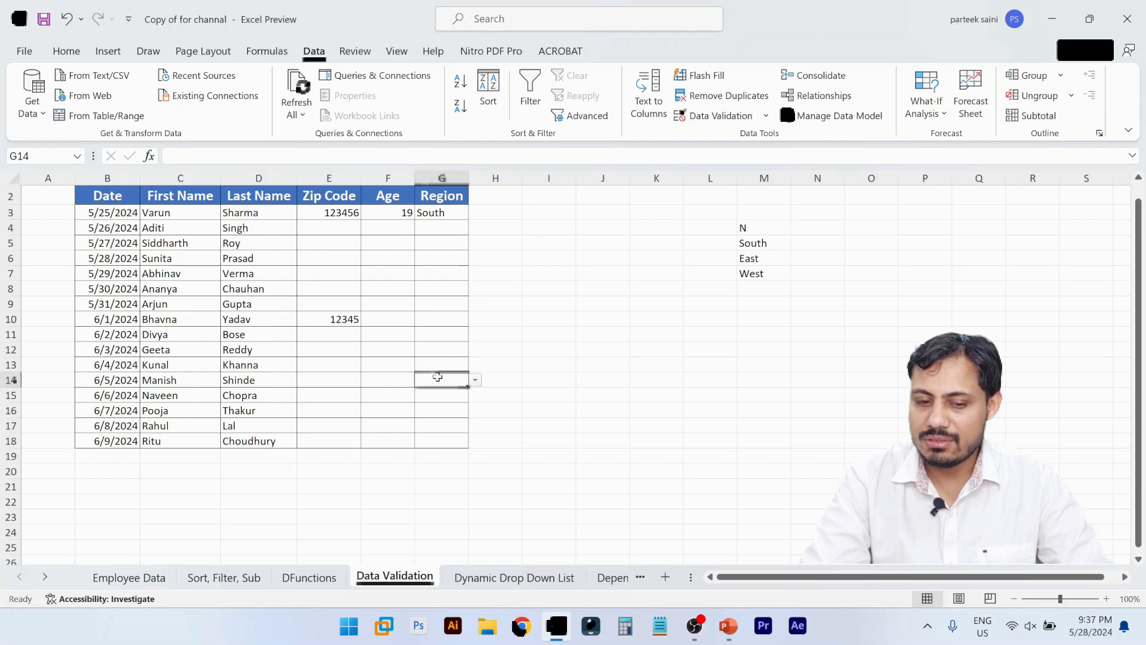
pyautogui.click(442, 212)
pyautogui.click(475, 214)
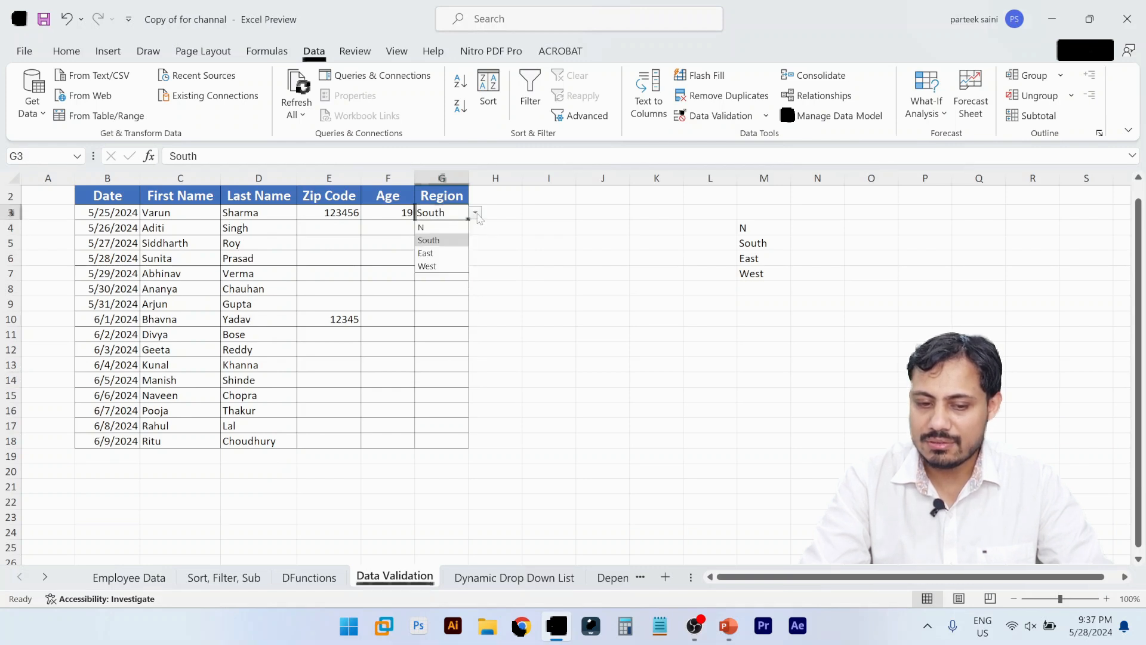
pyautogui.click(445, 228)
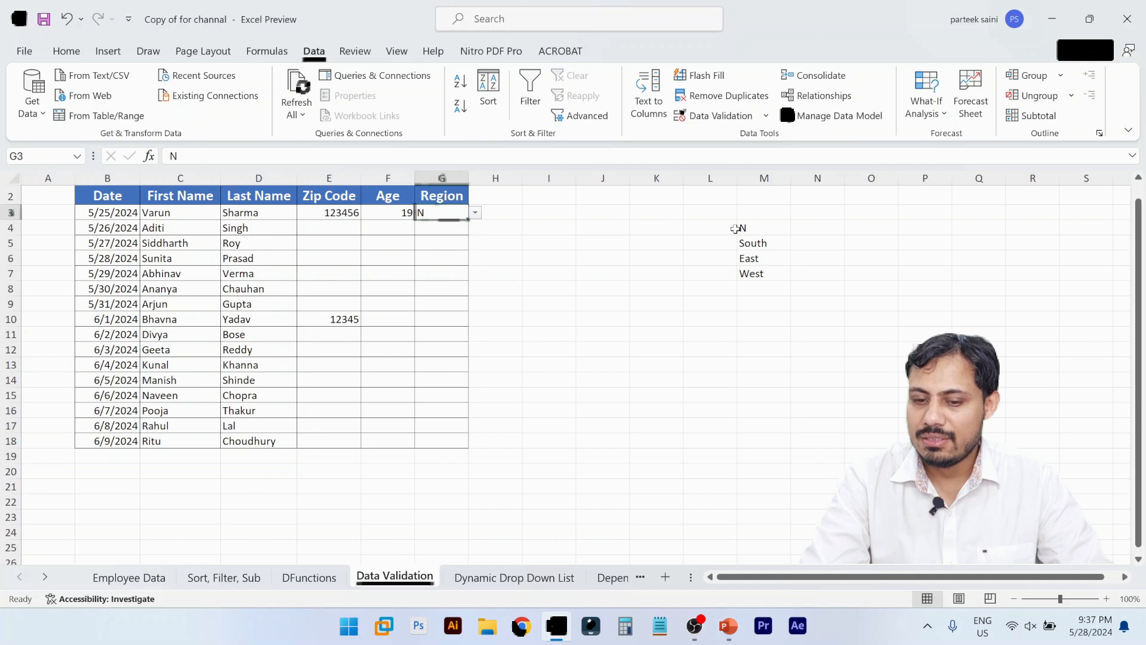
# - Compare source cell M4 with G3 and examine the drop-down list of Region cell G4
pyautogui.click(710, 228)
pyautogui.click(750, 227)
pyautogui.click(434, 215)
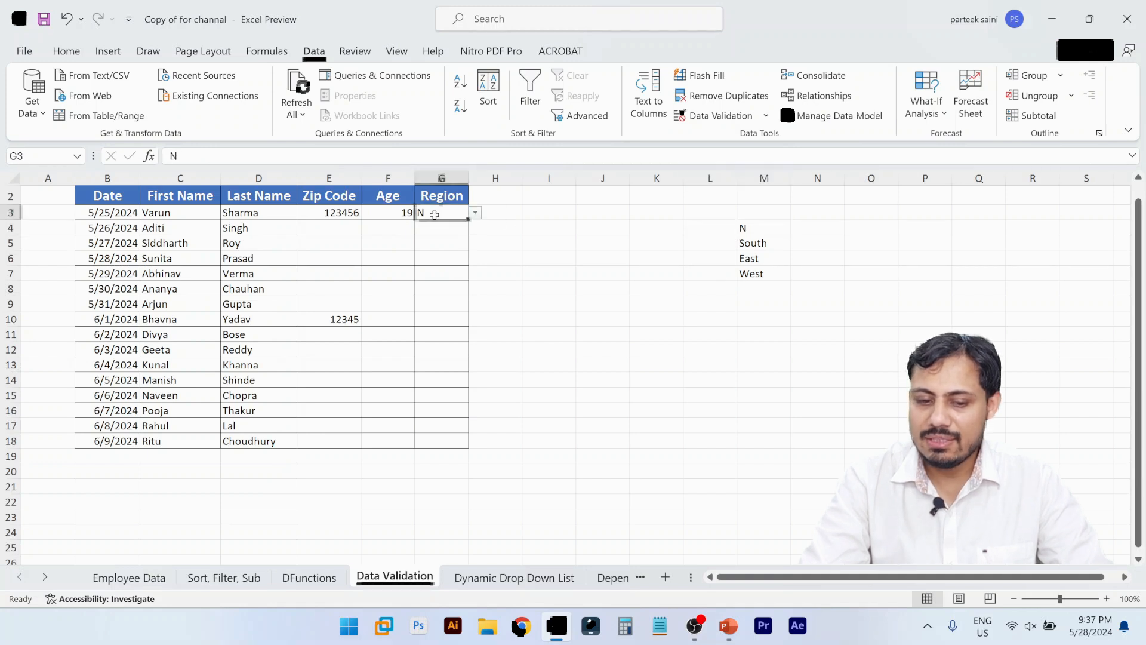
pyautogui.click(453, 229)
pyautogui.click(476, 231)
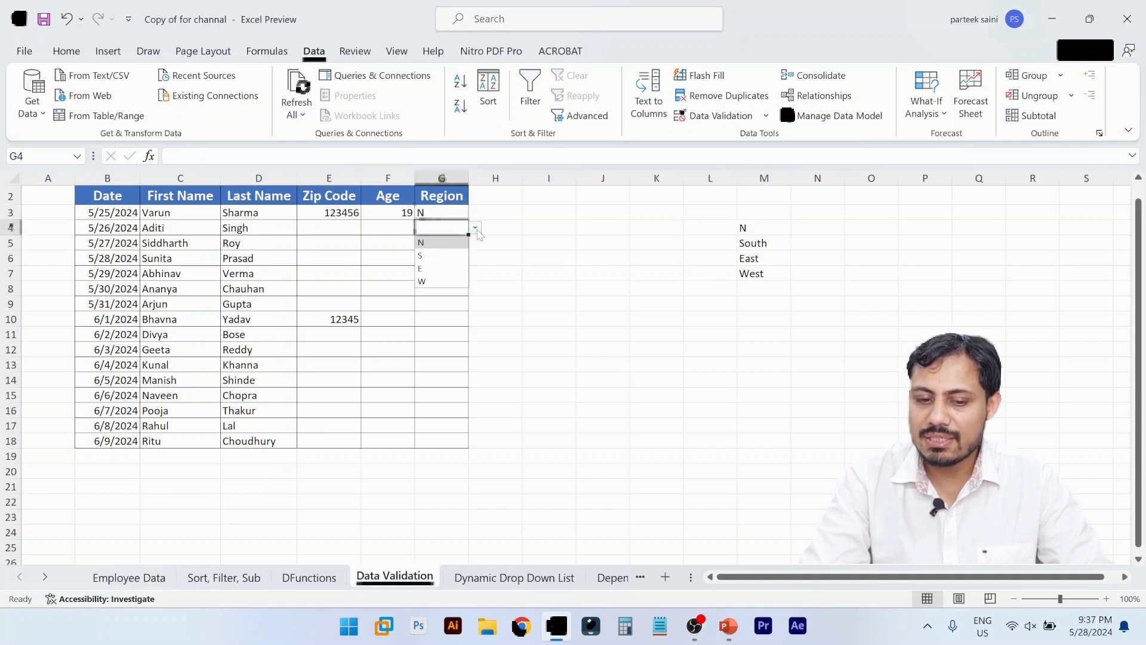
pyautogui.click(436, 363)
pyautogui.moveTo(445, 234); pyautogui.dragTo(441, 364)
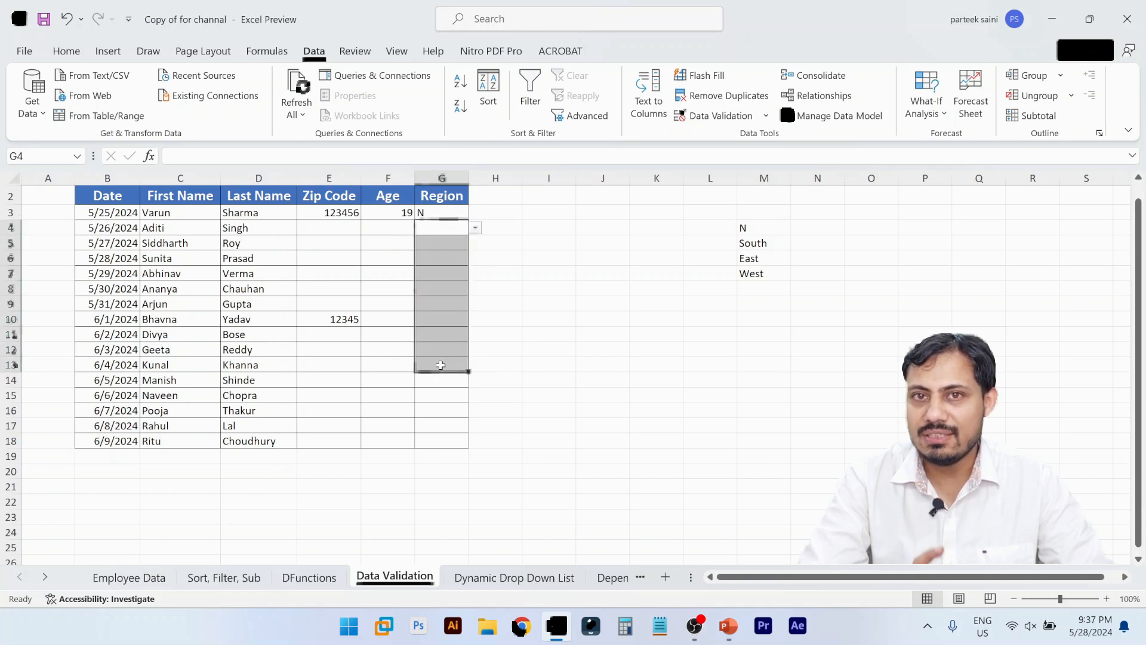
# - Select Region cells G3:G18
pyautogui.click(440, 209)
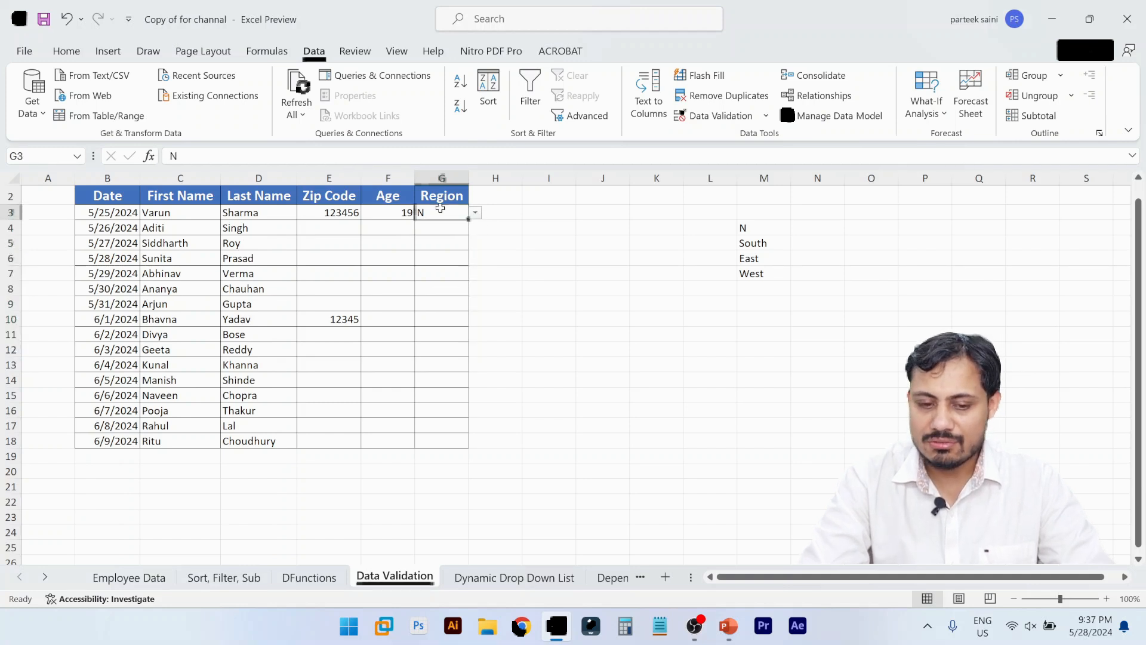
pyautogui.hotkey('shift', 'Down')
pyautogui.hotkey('shift', 'Down')
pyautogui.hotkey('shift', 'Down')
pyautogui.hotkey('shift', 'Down')
pyautogui.hotkey('shift', 'Down')
pyautogui.hotkey('shift', 'Down')
pyautogui.hotkey('shift', 'Down')
pyautogui.hotkey('shift', 'Down')
pyautogui.hotkey('shift', 'Down')
pyautogui.hotkey('shift', 'Down')
pyautogui.hotkey('shift', 'Down')
pyautogui.hotkey('shift', 'Down')
pyautogui.hotkey('shift', 'Down')
pyautogui.hotkey('shift', 'Down')
pyautogui.hotkey('shift', 'Down')
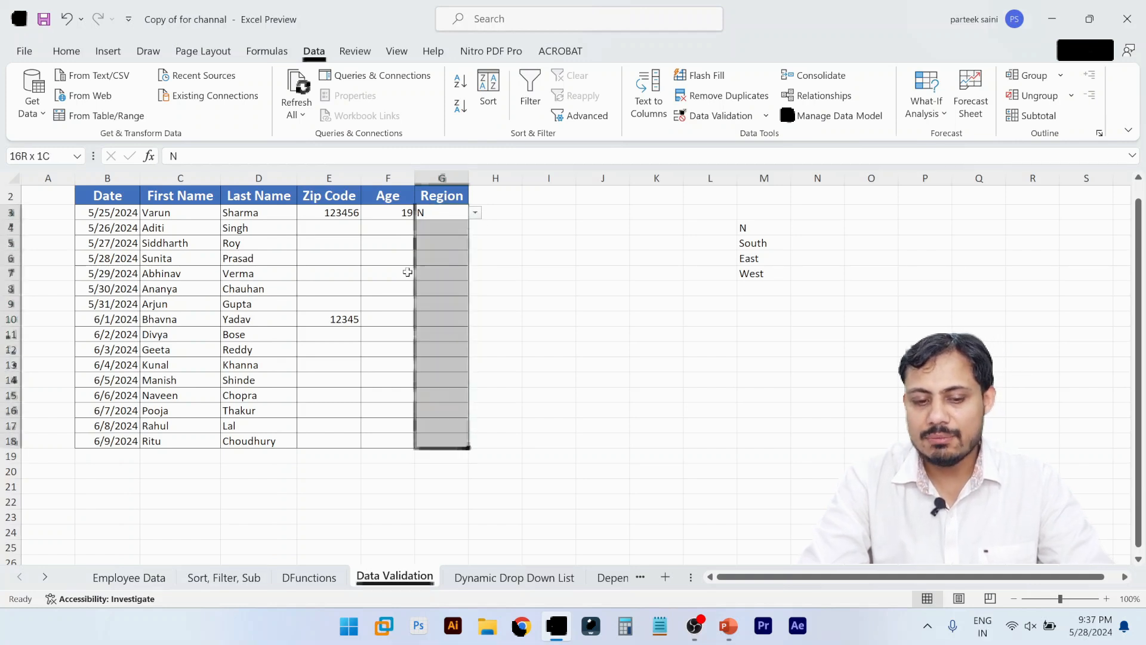
# - Switch to the PowerPoint slide show to check the Data Validation topics, and return to the Excel workbook
pyautogui.click(399, 271)
pyautogui.hotkey('alt', 'Tab')
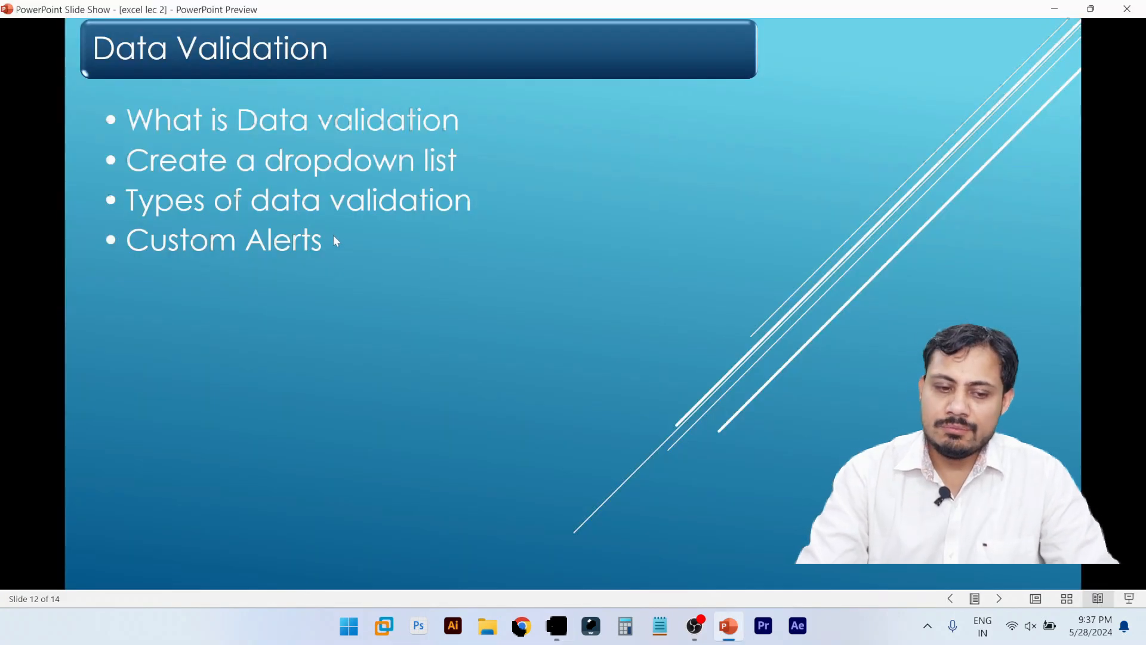
pyautogui.hotkey('alt', 'Tab')
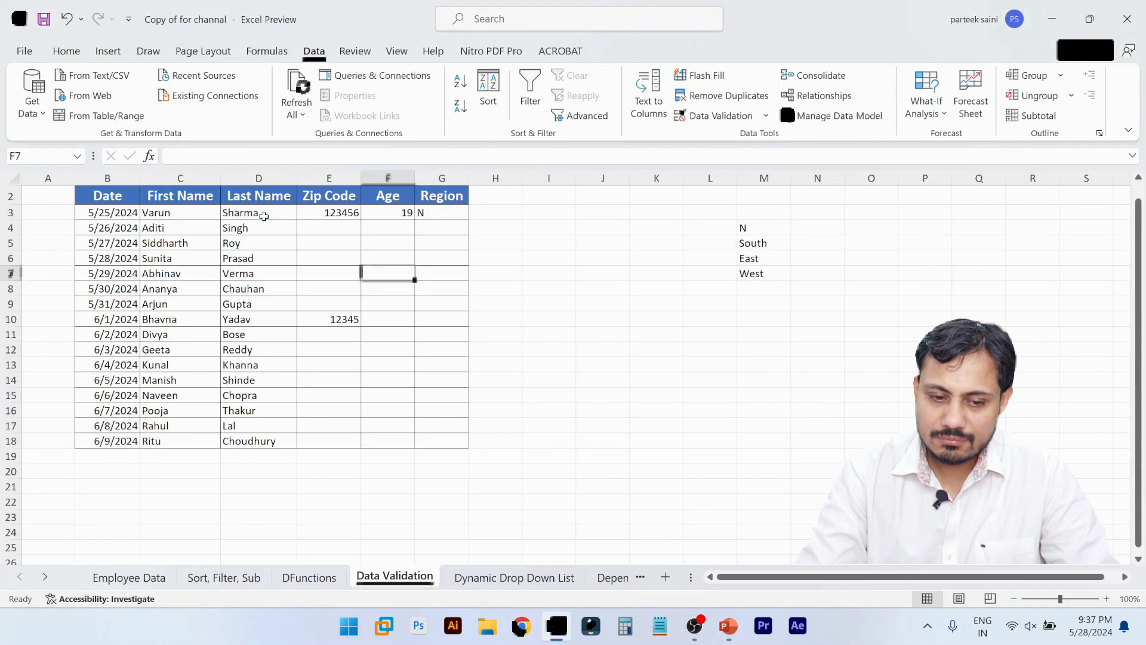
# - Open the data validation of Region cell G6, change the allowed type to Time and clear the start time
pyautogui.click(465, 258)
pyautogui.click(681, 117)
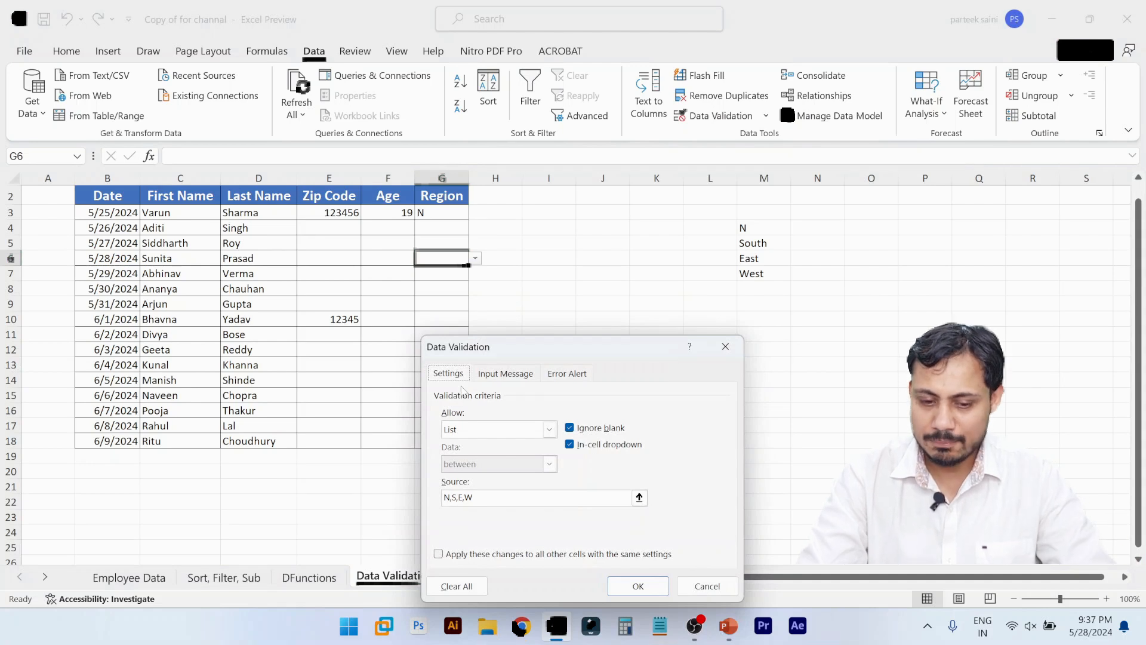
pyautogui.click(549, 429)
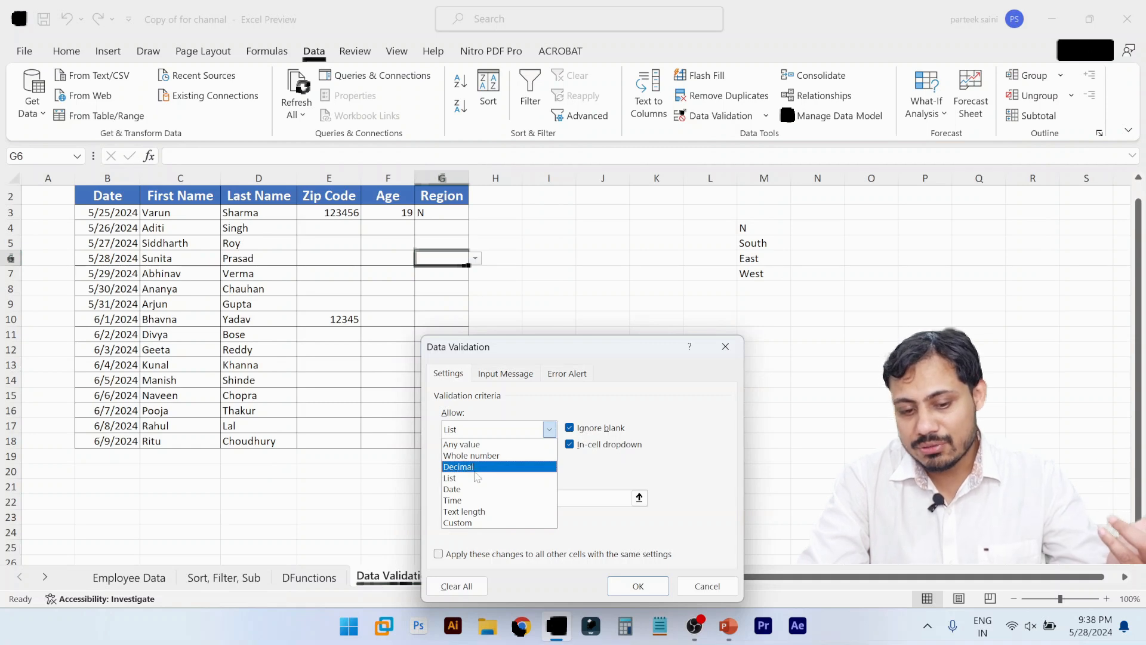
pyautogui.click(466, 502)
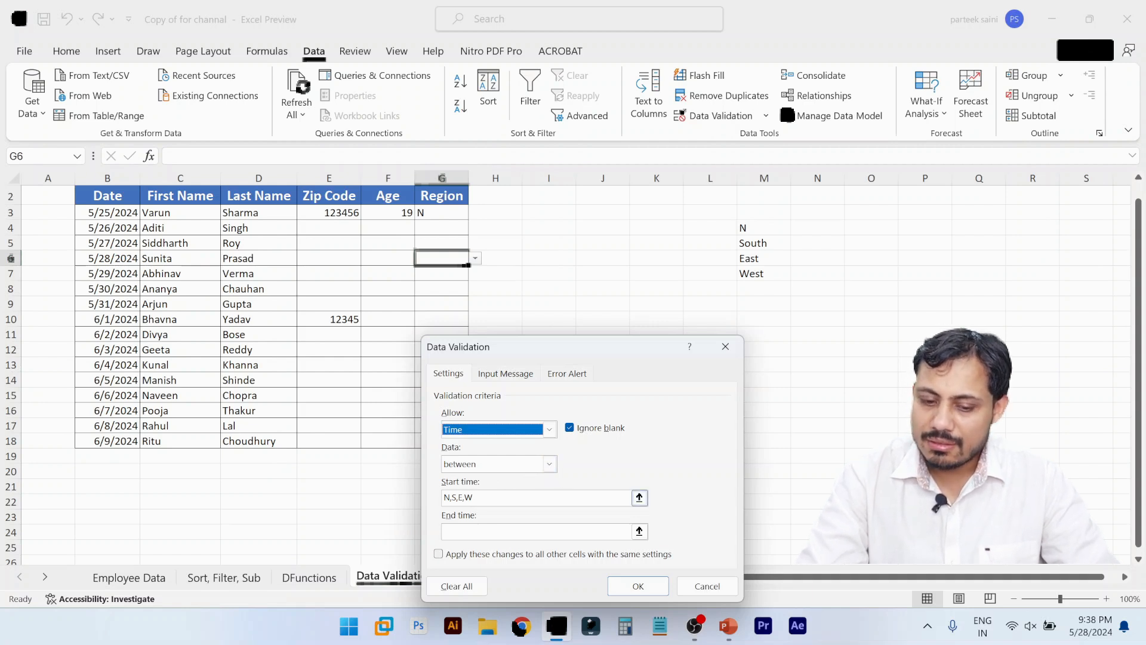
pyautogui.moveTo(495, 498); pyautogui.dragTo(419, 503)
pyautogui.press('BackSpace')
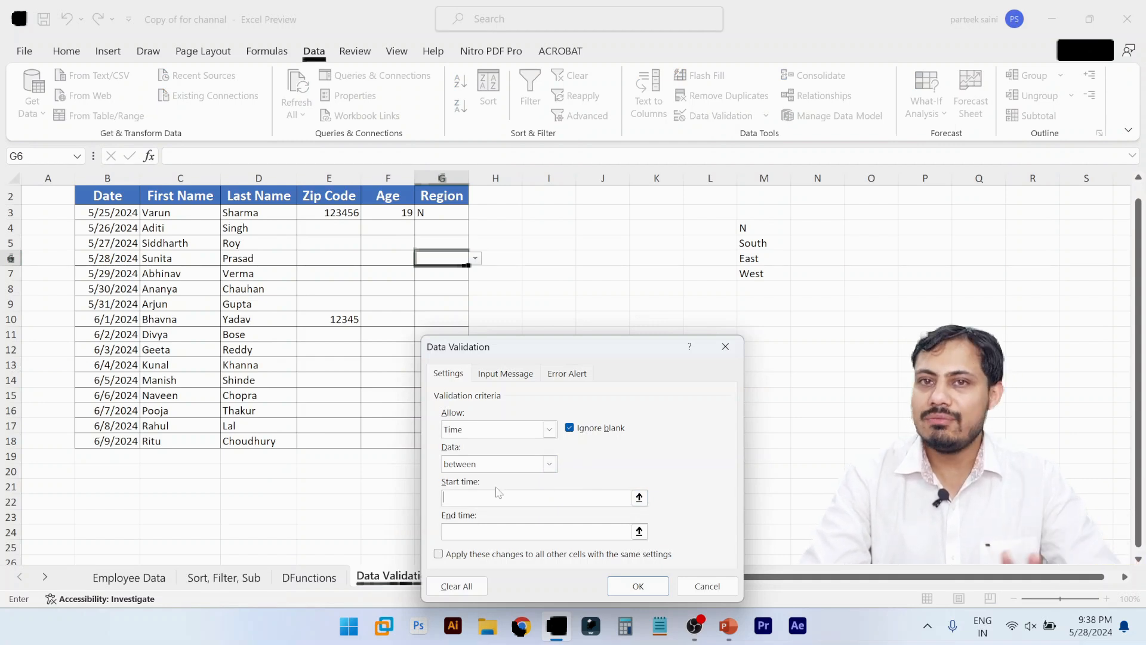
# - Change the allowed validation type to Text length and to Custom to compare their criteria, moving the dialog over the table
pyautogui.click(549, 429)
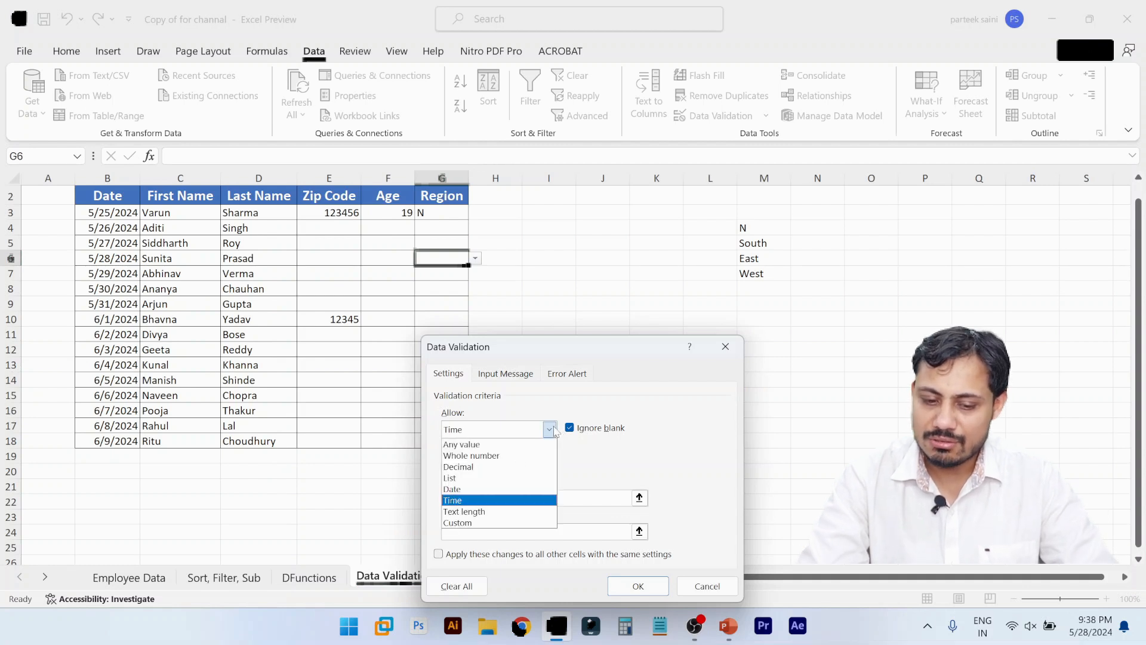
pyautogui.click(478, 512)
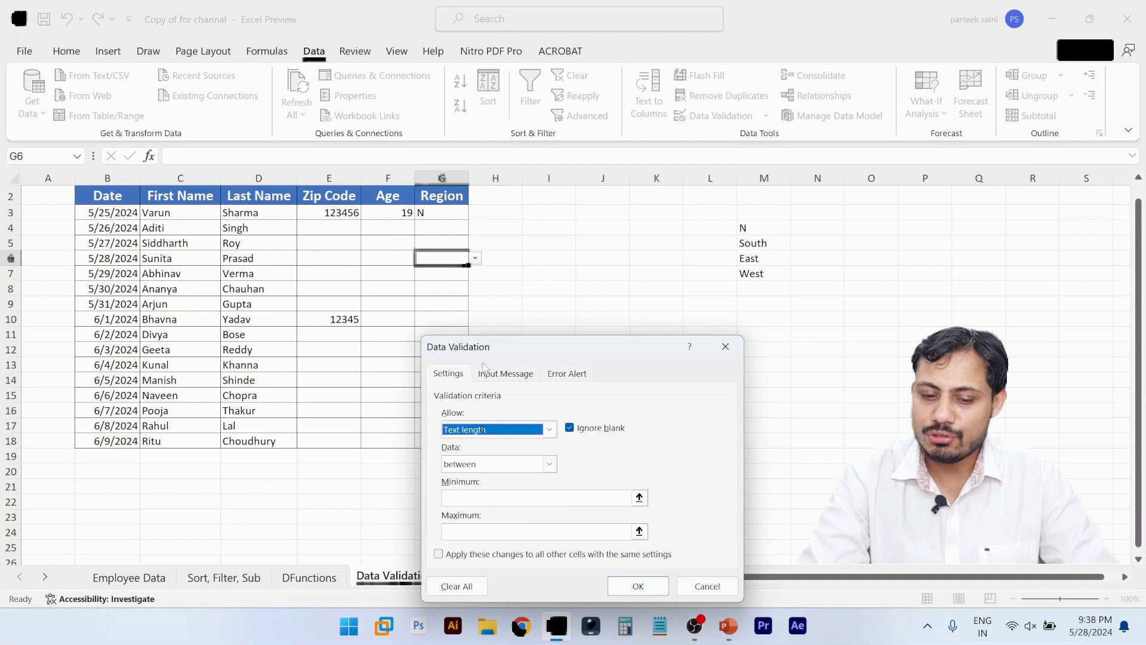
pyautogui.click(549, 429)
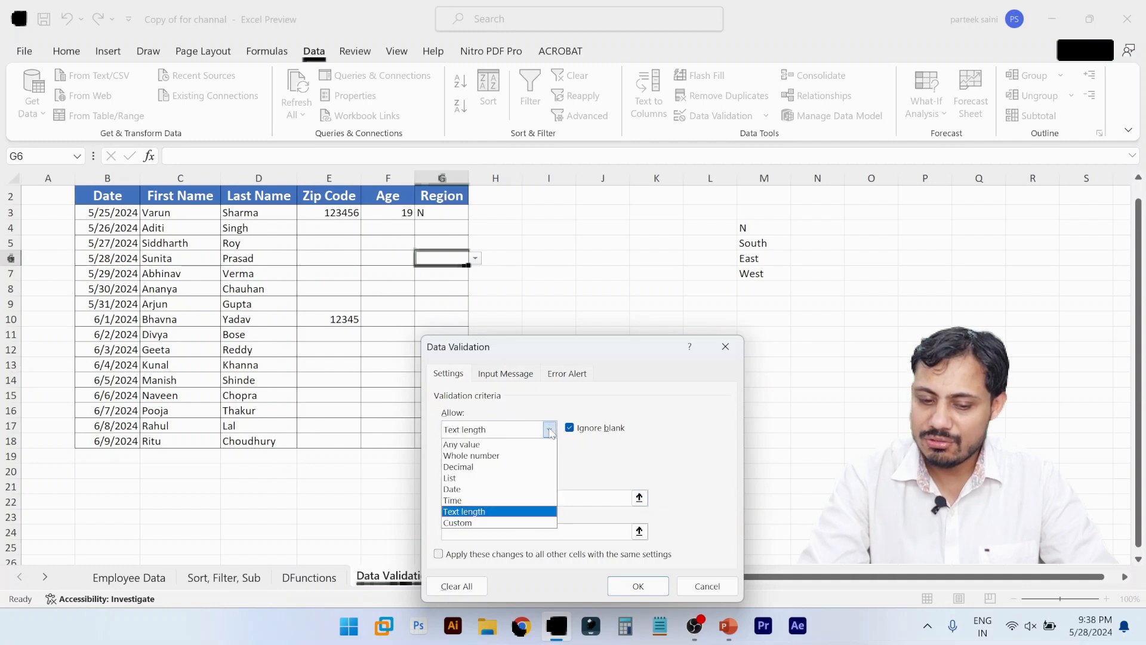
pyautogui.click(482, 523)
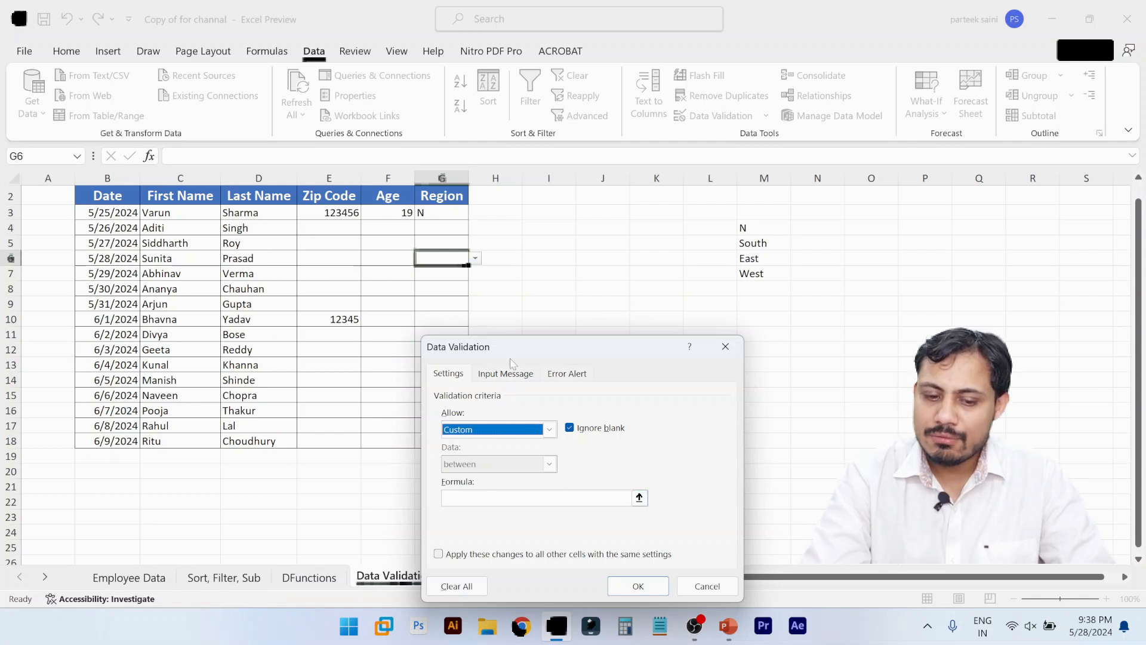
pyautogui.moveTo(524, 353); pyautogui.dragTo(525, 242)
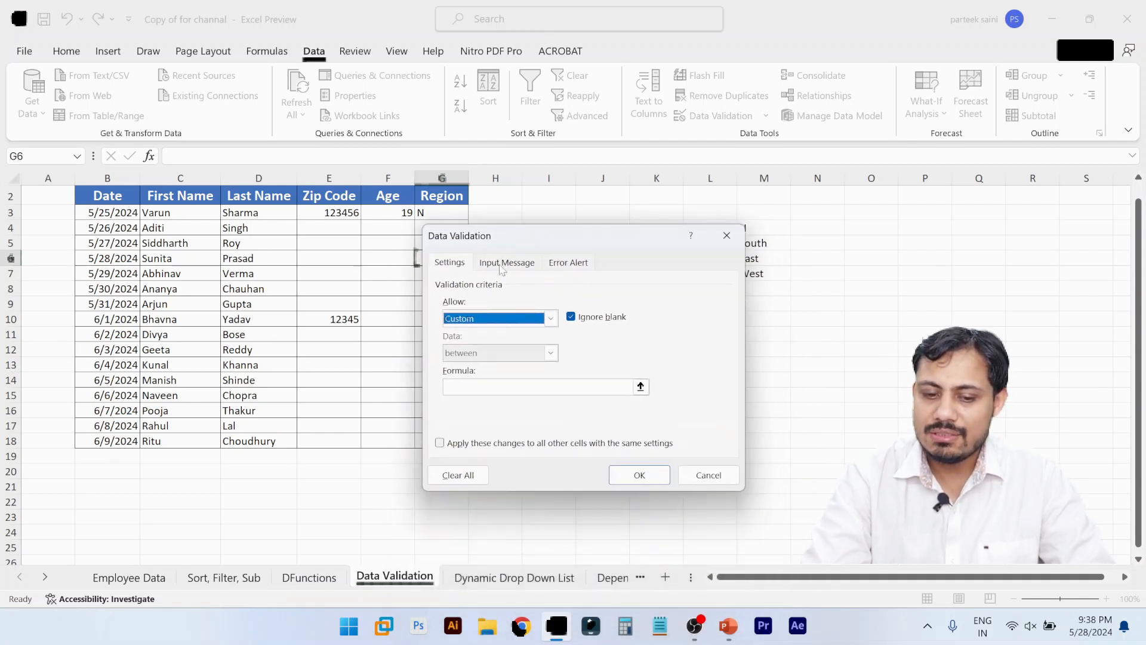
pyautogui.press('Return')
pyautogui.click(687, 399)
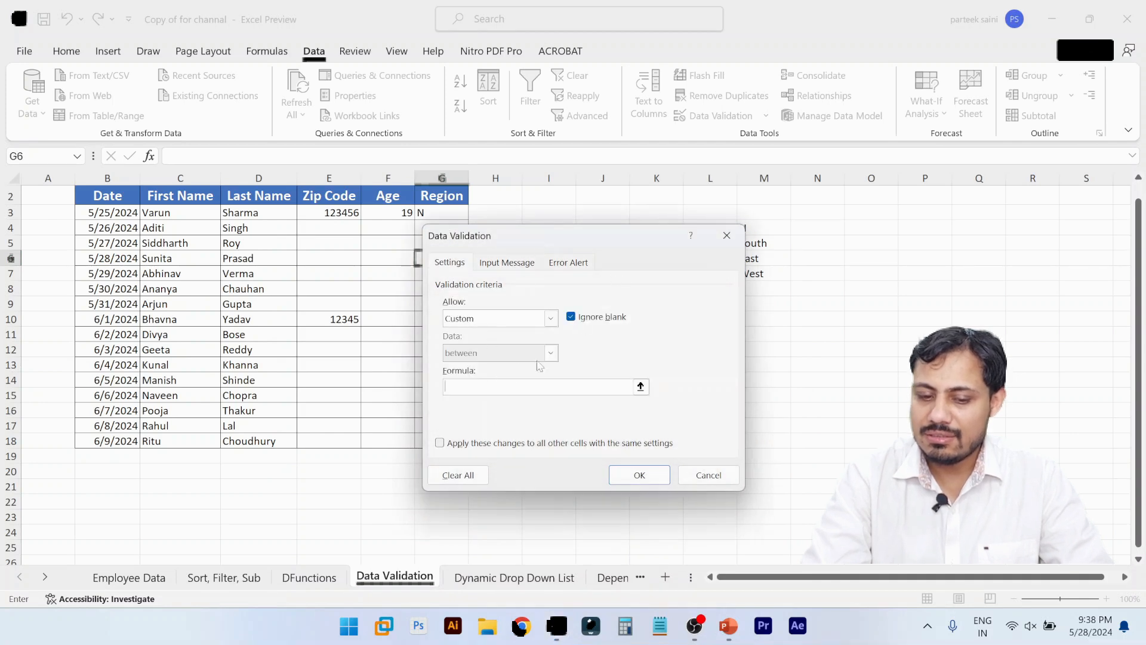
# - Set the allowed validation type back to List and activate its source entry
pyautogui.click(551, 319)
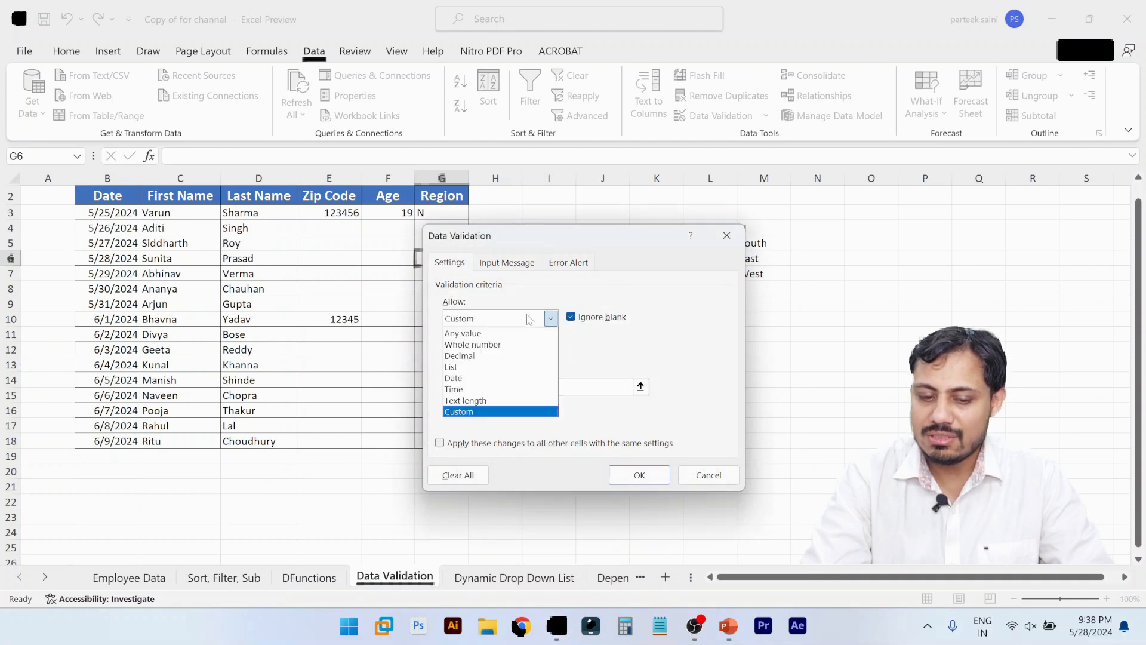
pyautogui.click(468, 368)
pyautogui.click(514, 386)
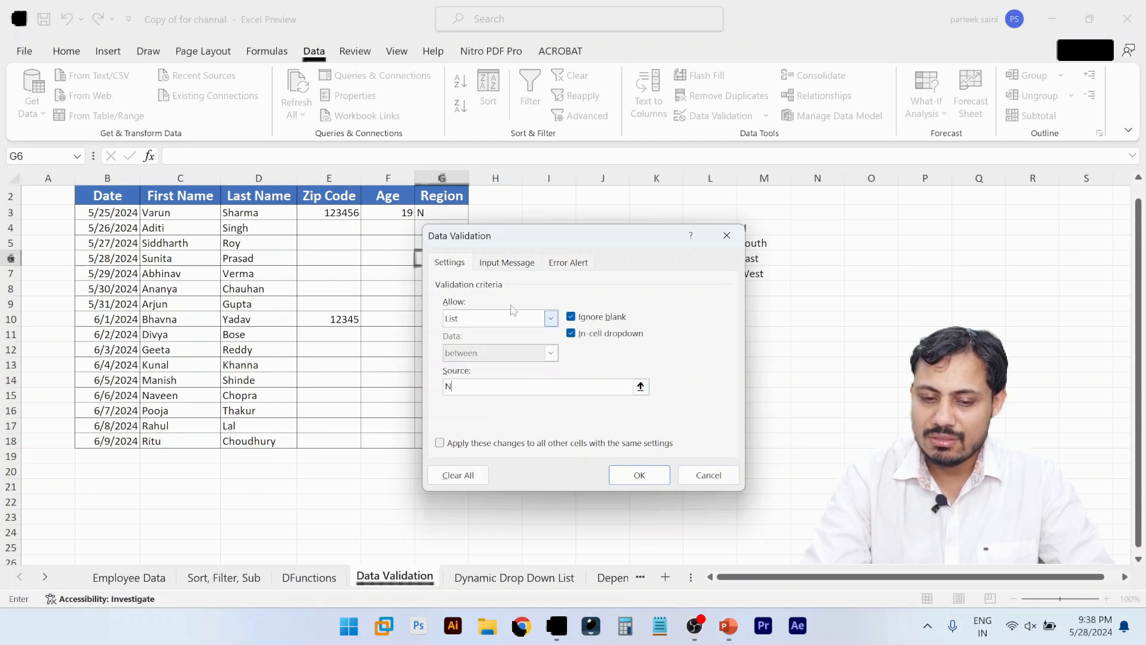
# - Examine the input message settings and the error alert styles, and close the data validation settings without saving
pyautogui.click(502, 261)
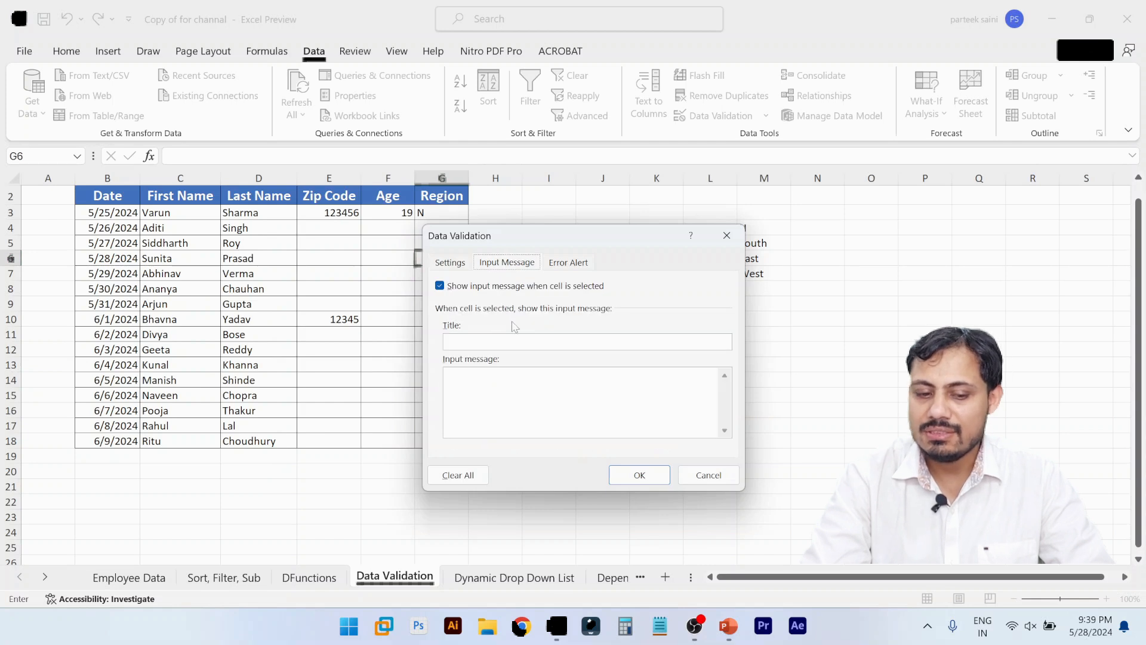
pyautogui.click(111, 217)
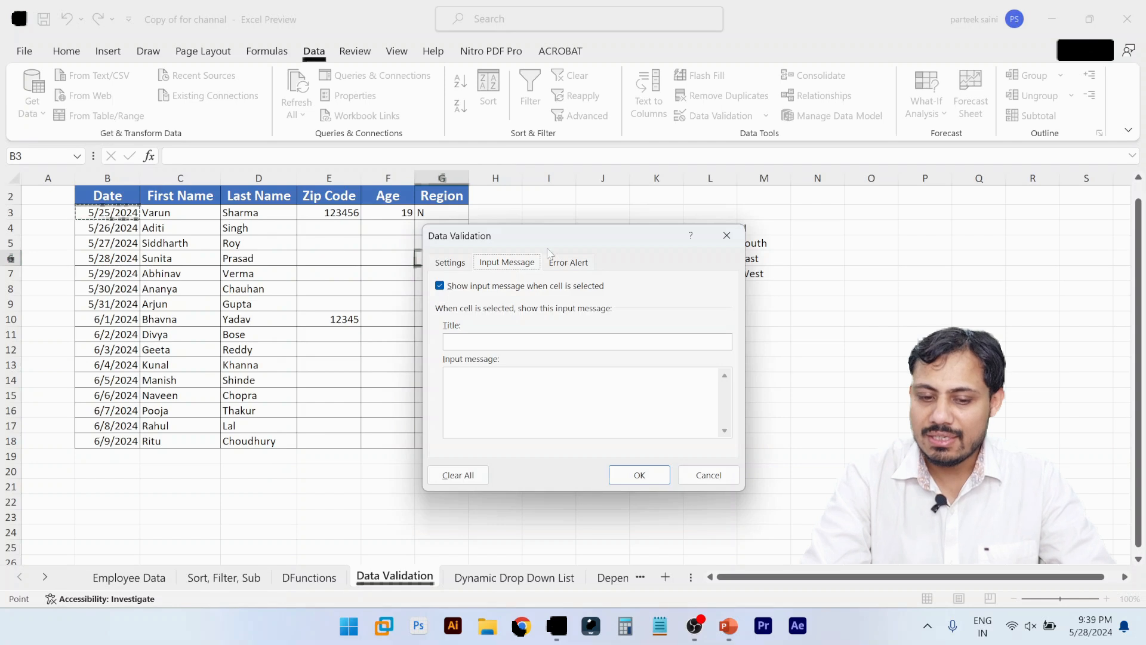
pyautogui.click(568, 262)
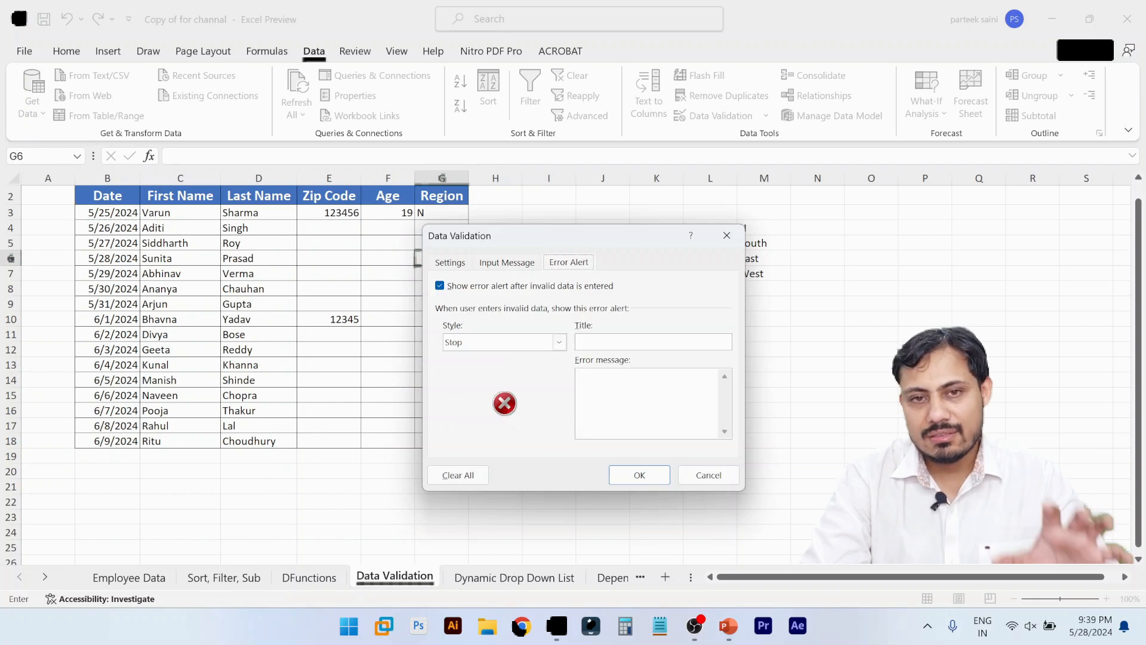
pyautogui.click(556, 342)
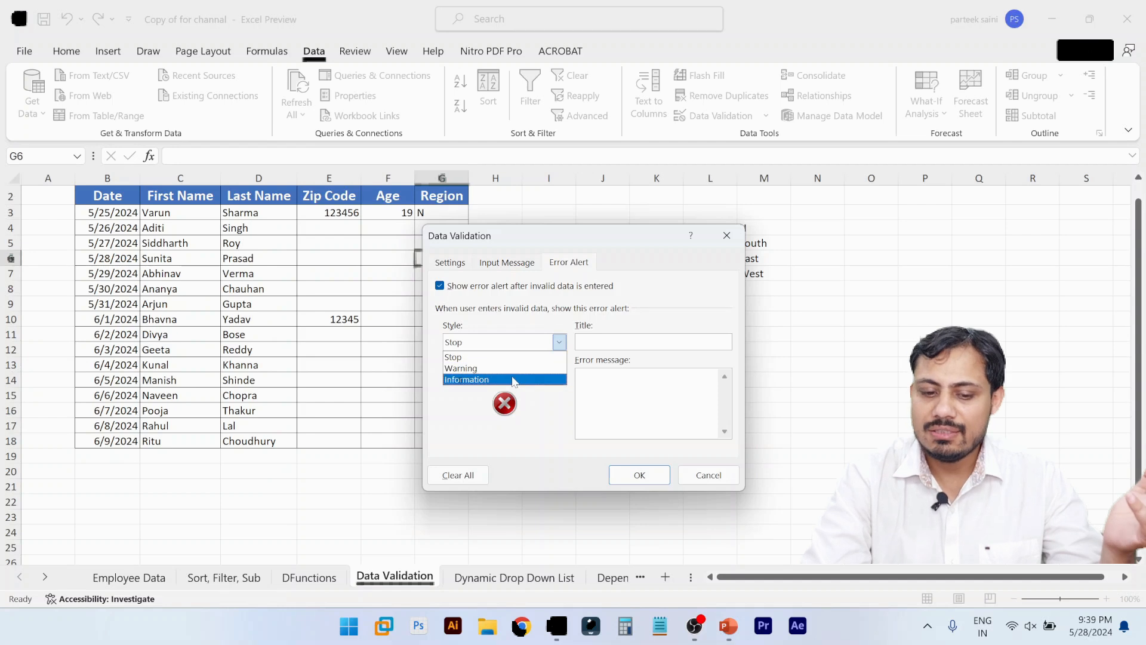
pyautogui.click(717, 474)
pyautogui.click(717, 474)
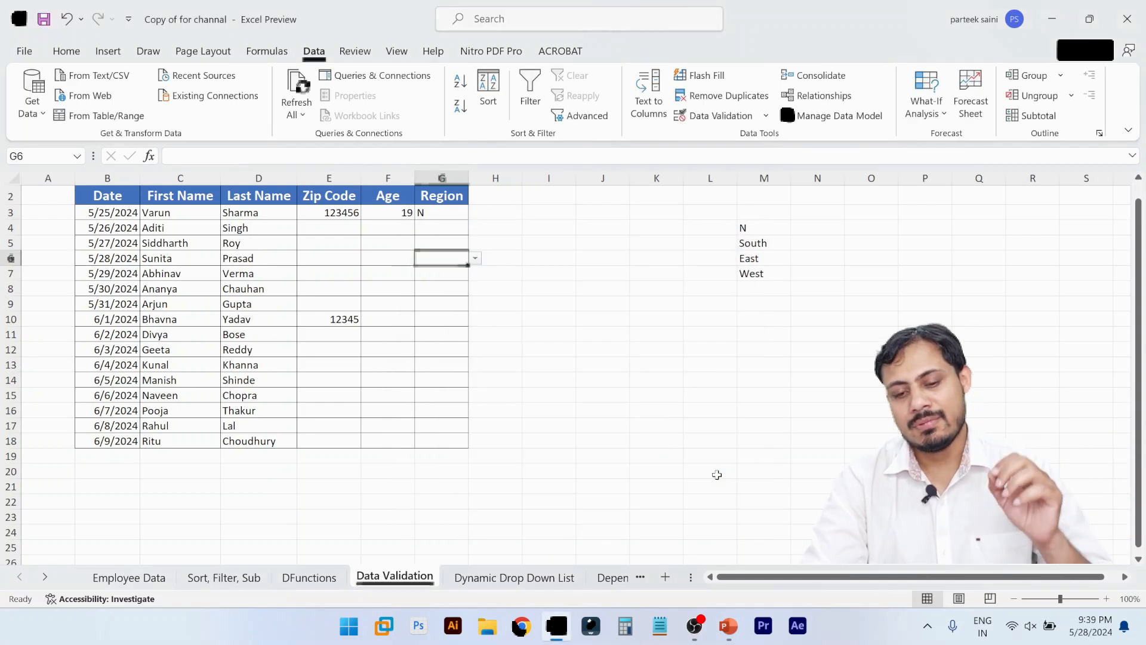
# - Switch to the PowerPoint slide show to check the remaining Data Validation topics, and return to the Excel workbook
pyautogui.hotkey('alt', 'Tab')
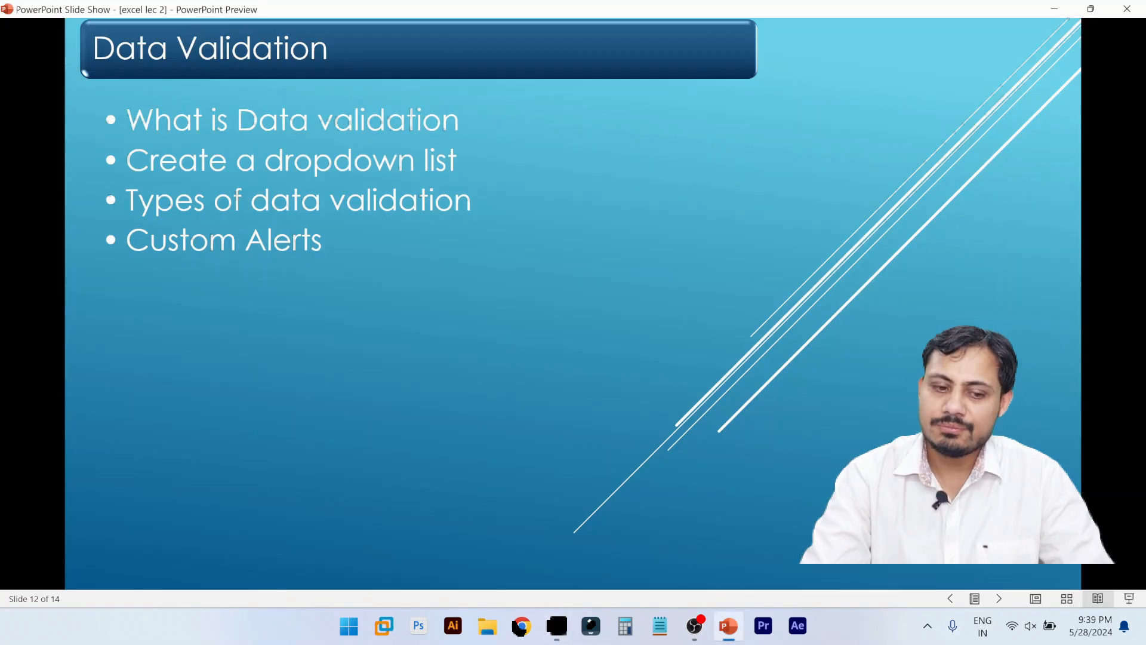
pyautogui.hotkey('alt', 'Tab')
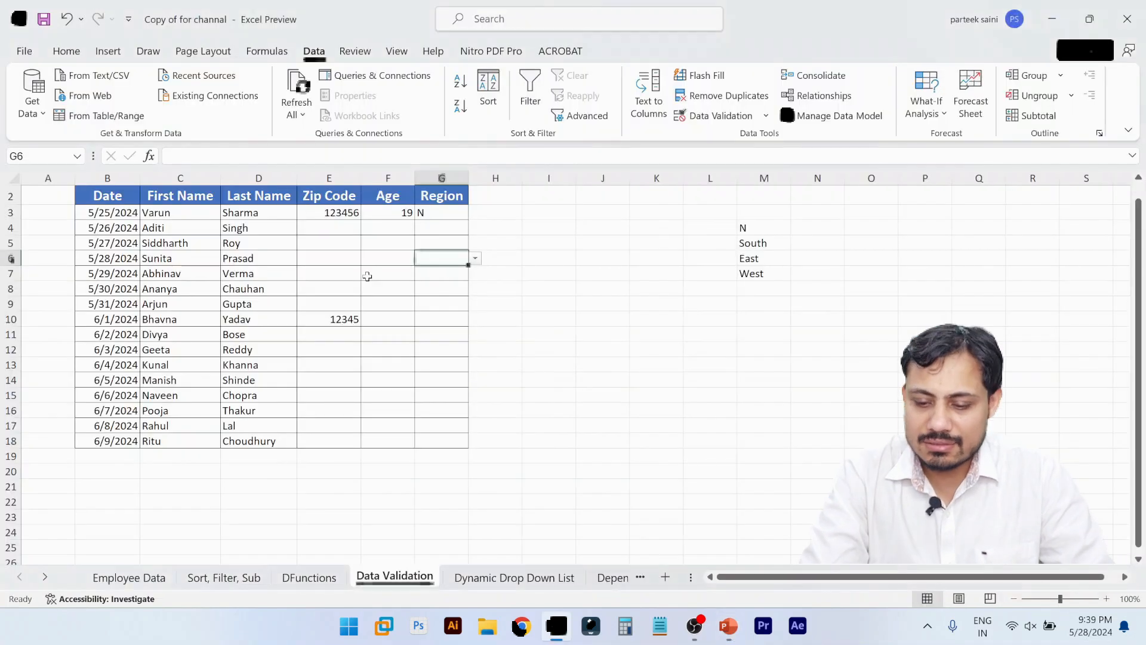